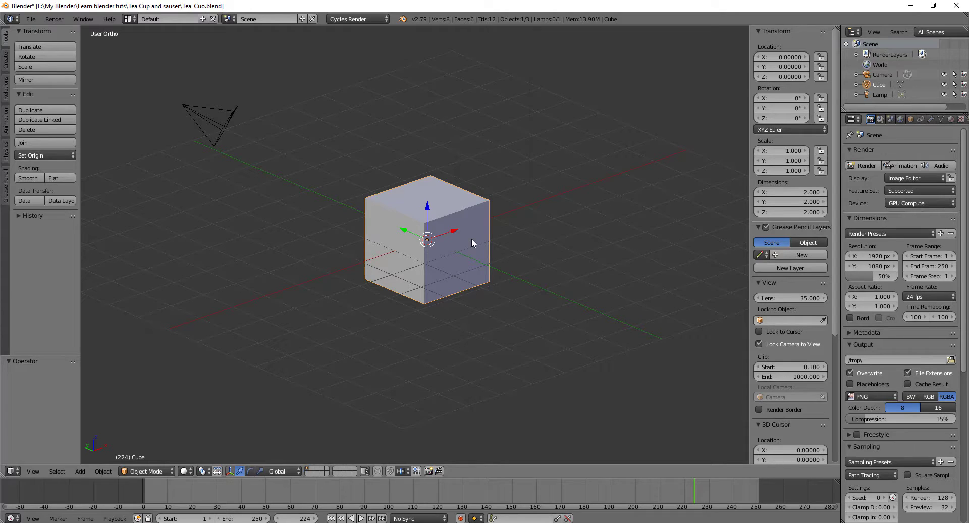
# Step: Delete the default cube and hide the camera in the viewport
pyautogui.press('x')
pyautogui.click(457, 240)
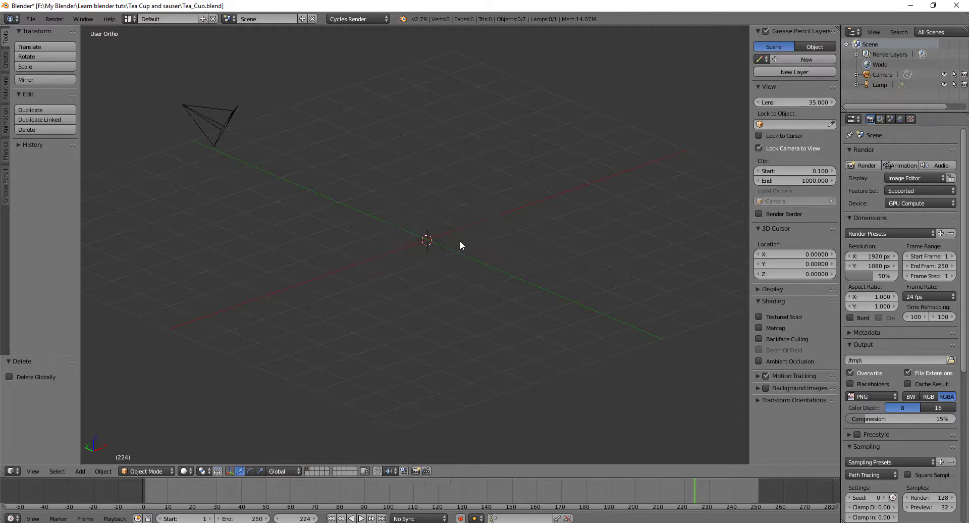
pyautogui.rightClick(189, 108)
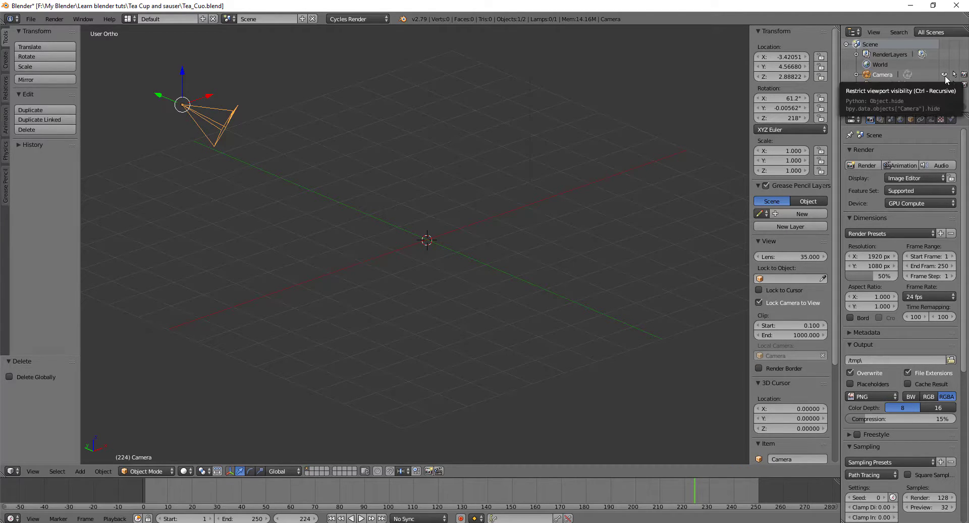
pyautogui.click(943, 76)
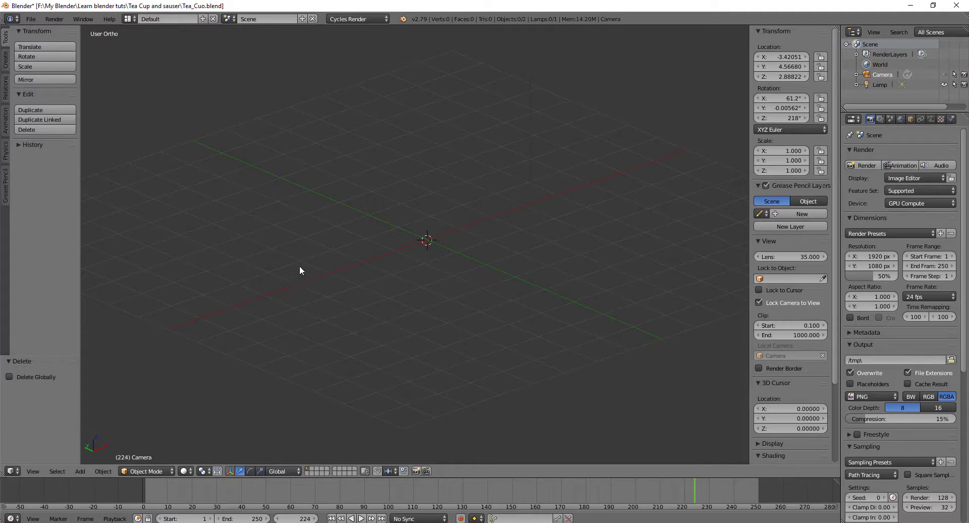
# Step: Save the scene as Tea_Cuo.blend in the "Tea Cup and sauser" folder, overwriting the existing file
pyautogui.click(30, 19)
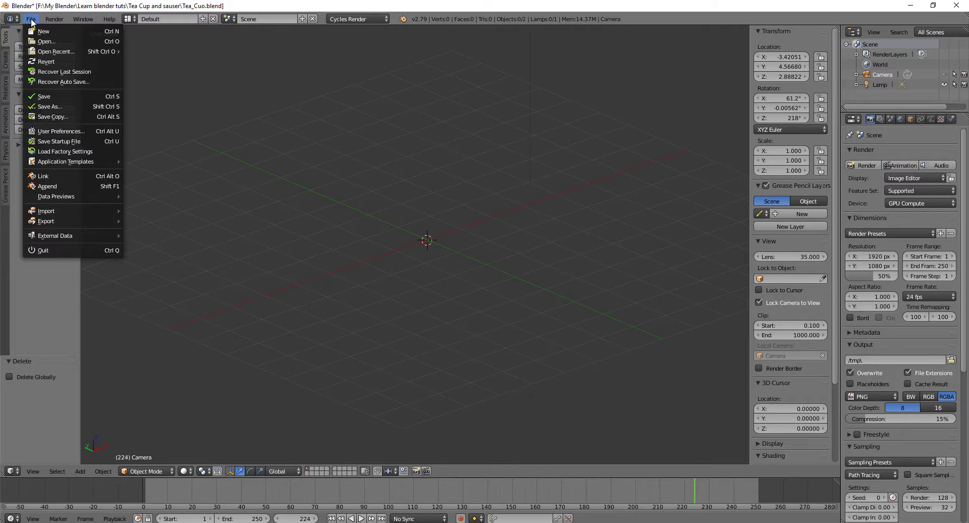
pyautogui.click(68, 105)
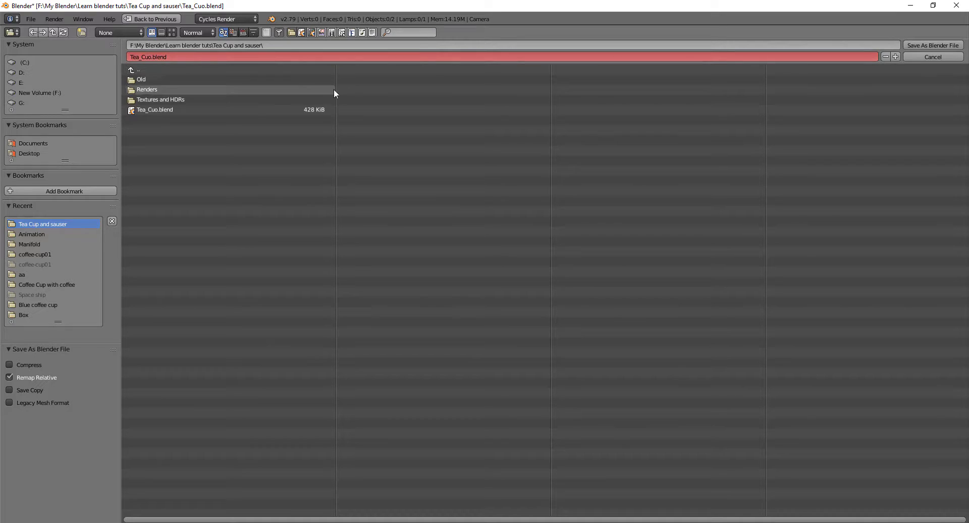
pyautogui.click(943, 45)
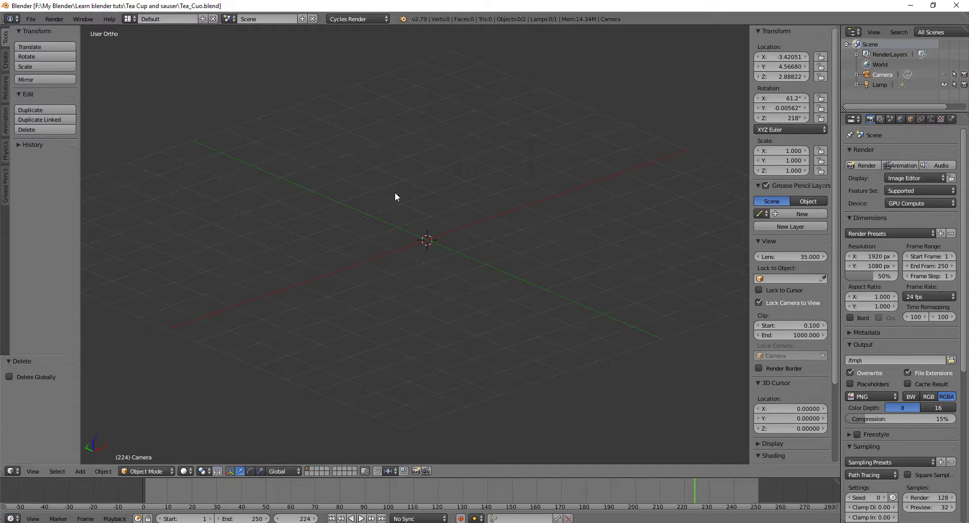
# Step: Add a cylinder mesh at the world origin and set its vertices to 36
pyautogui.hotkey('shift', 'a')
pyautogui.moveTo(453, 234)
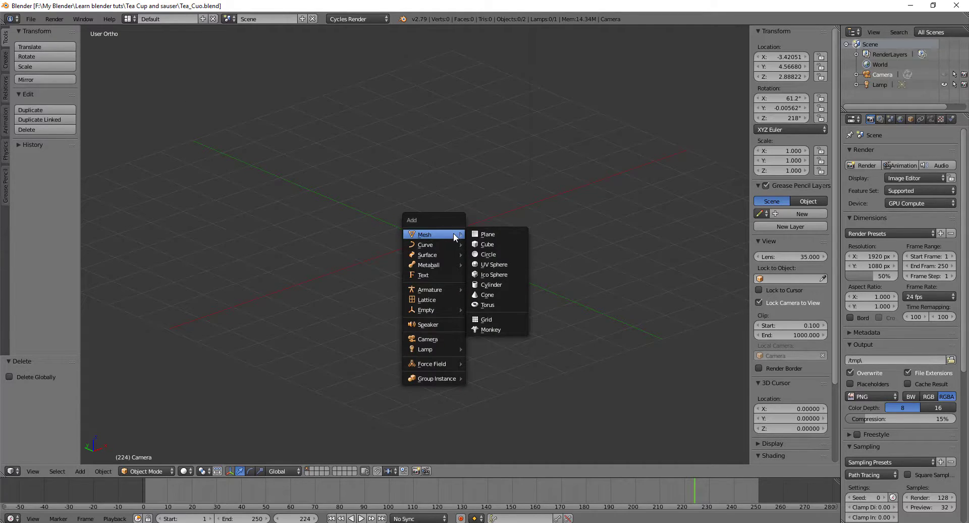
pyautogui.click(507, 284)
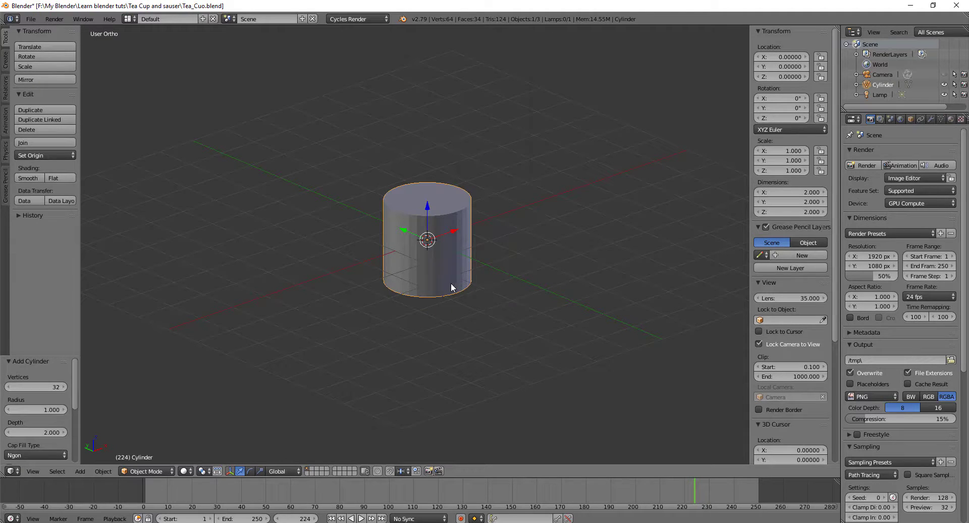
pyautogui.moveTo(452, 287)
pyautogui.mouseDown(button='middle')
pyautogui.moveTo(457, 272)
pyautogui.moveTo(455, 283)
pyautogui.mouseUp(button='middle')
pyautogui.click(38, 386)
pyautogui.write('3')
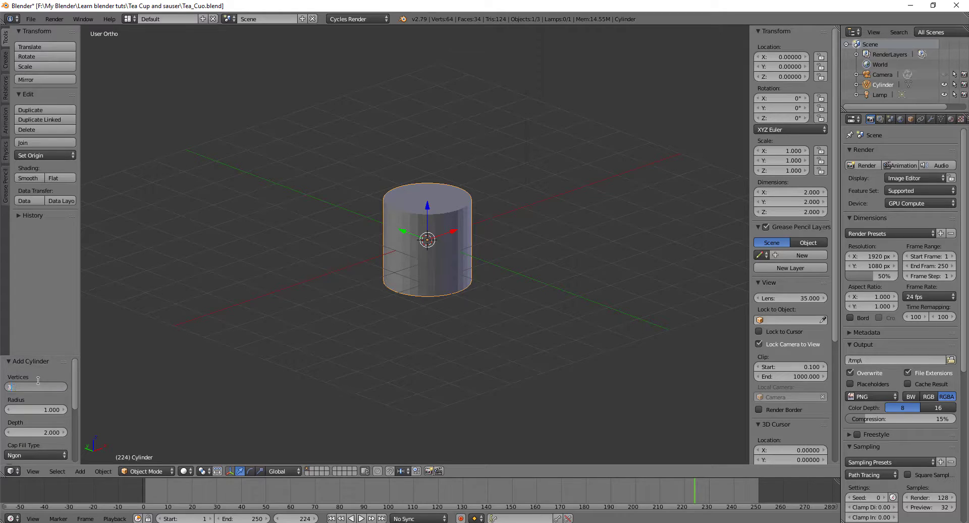
pyautogui.write('6')
pyautogui.press('Return')
# Step: Enter Edit Mode with face selection and delete the cylinder's top face
pyautogui.moveTo(507, 285); pyautogui.dragTo(459, 194, button='middle')
pyautogui.scroll(2, 458, 305)
pyautogui.scroll(2, 458, 304)
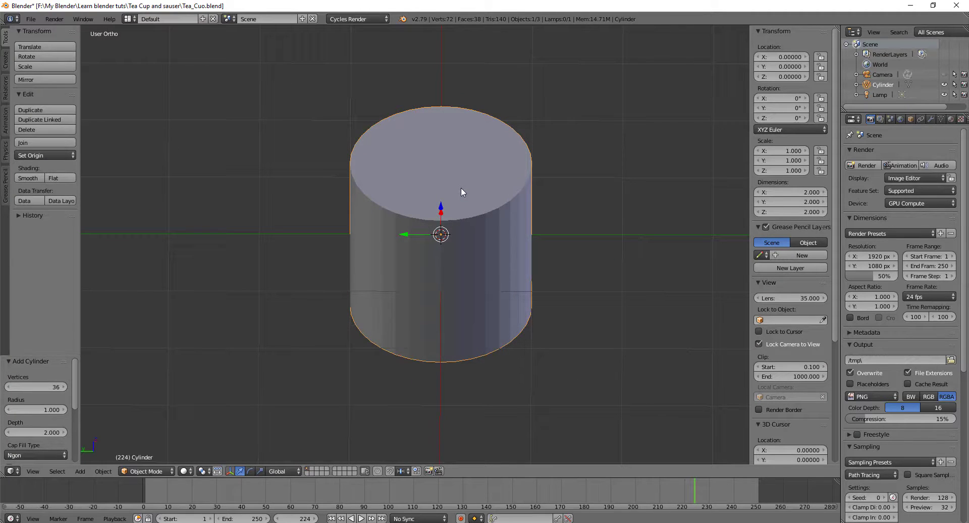
pyautogui.press('Tab')
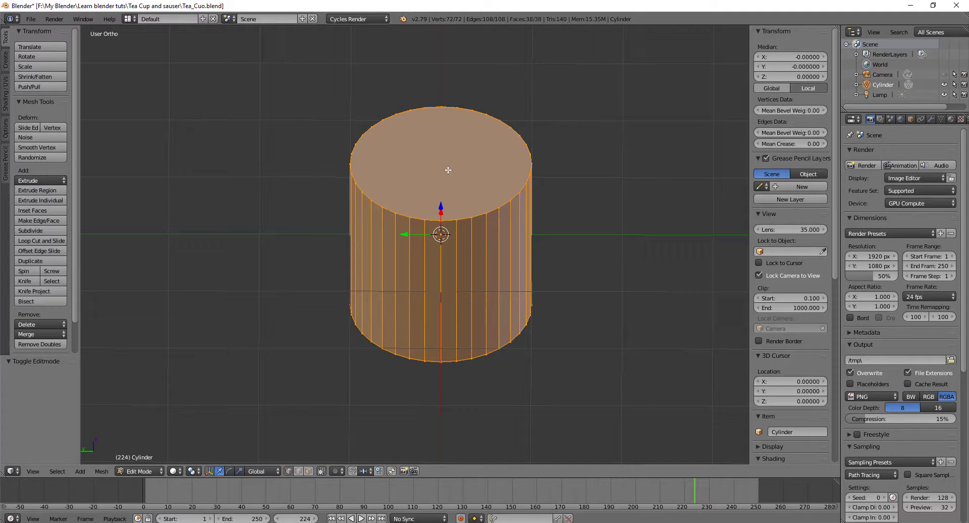
pyautogui.hotkey('ctrl', 'Tab')
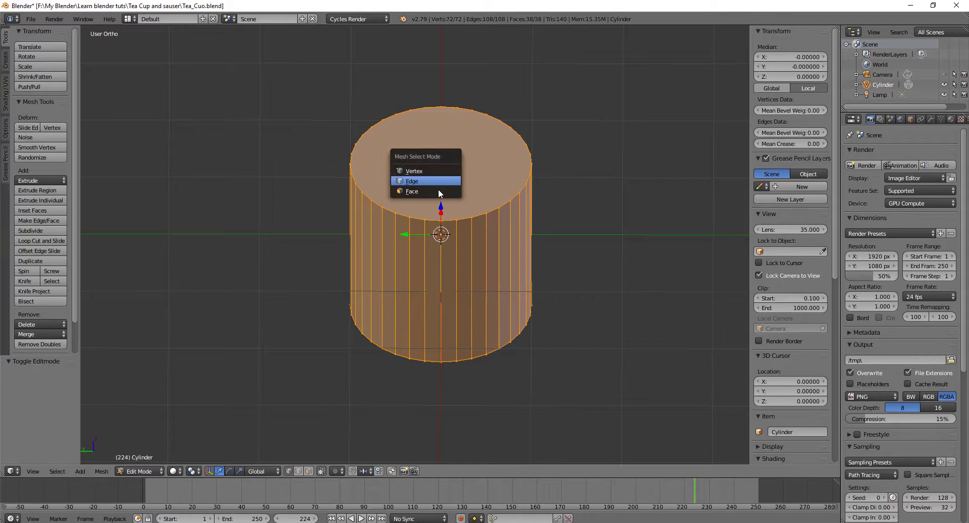
pyautogui.click(437, 191)
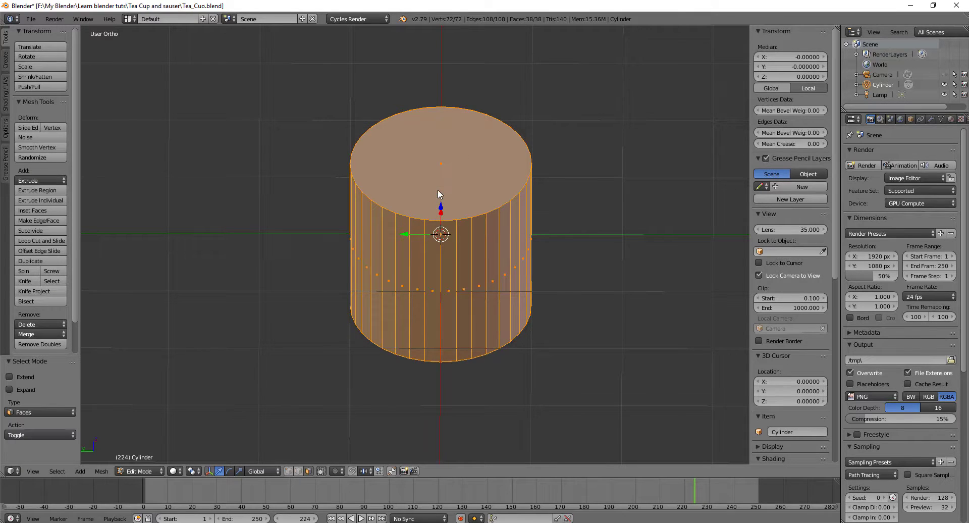
pyautogui.rightClick(442, 163)
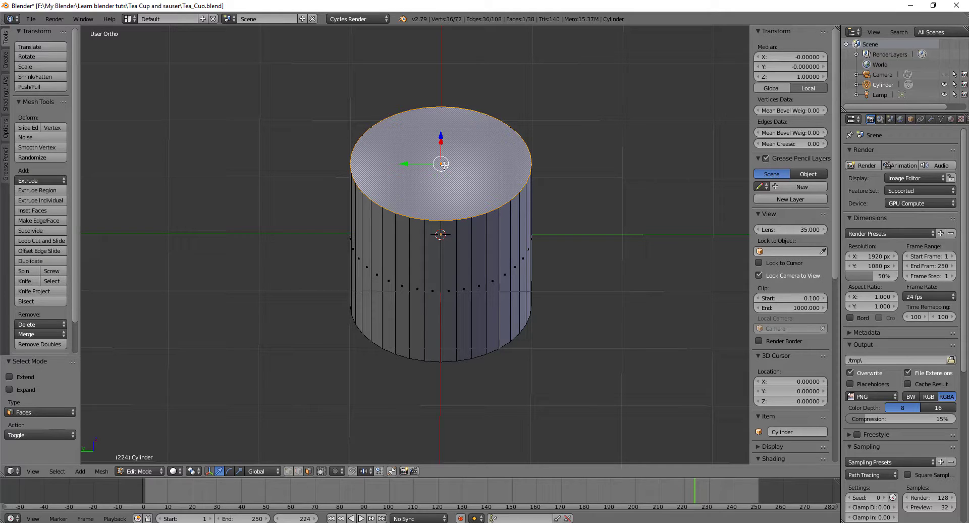
pyautogui.press('x')
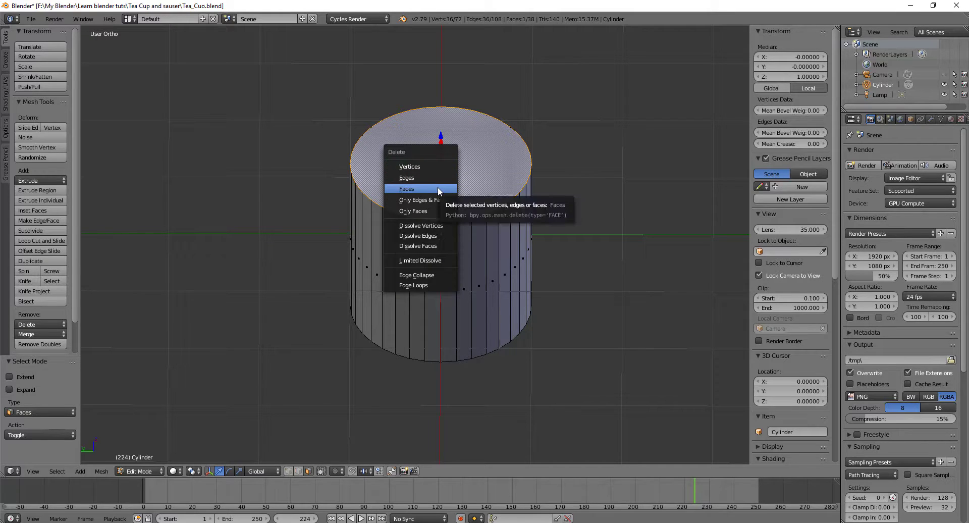
pyautogui.click(431, 189)
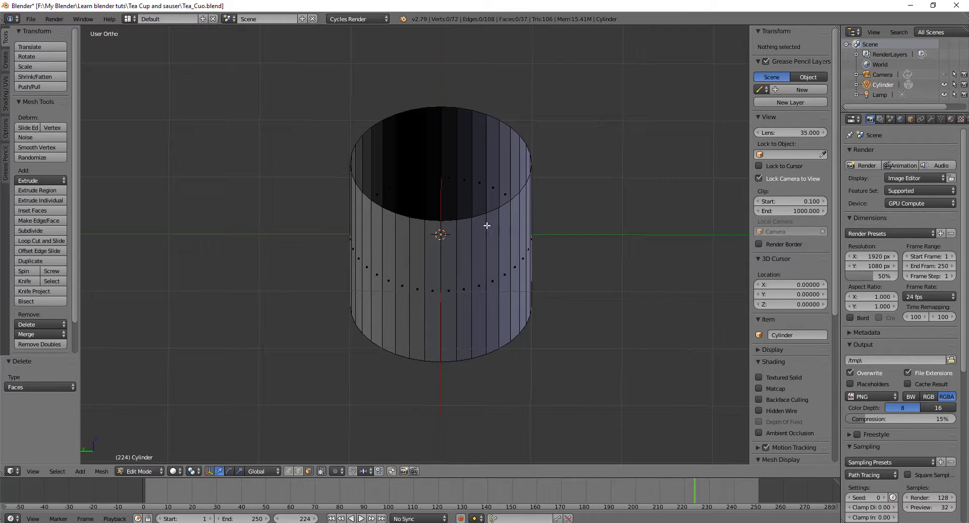
# Step: In front view, add three horizontal loop cuts around the cylinder and slide them about 0.22 down
pyautogui.moveTo(524, 256)
pyautogui.mouseDown(button='middle')
pyautogui.moveTo(518, 192)
pyautogui.moveTo(495, 292)
pyautogui.moveTo(498, 215)
pyautogui.moveTo(479, 209)
pyautogui.mouseUp(button='middle')
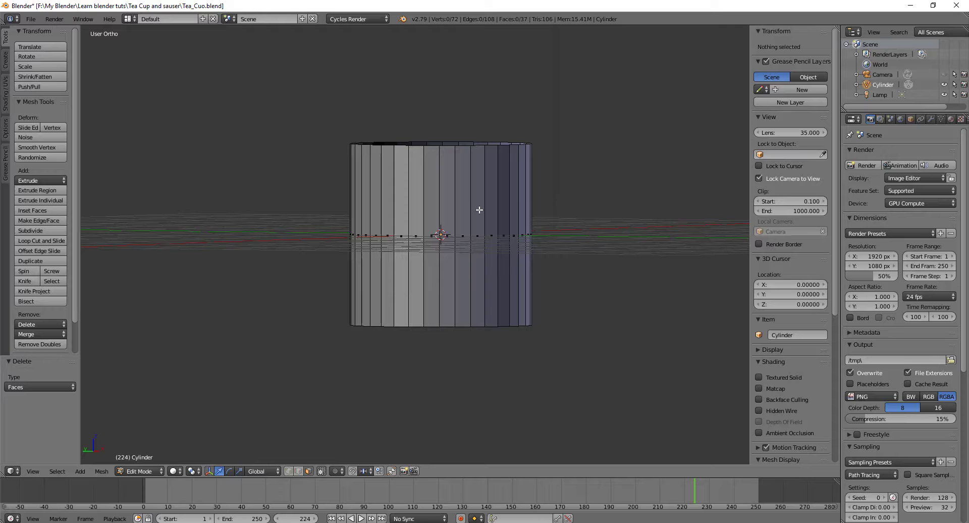
pyautogui.moveTo(478, 296)
pyautogui.mouseDown(button='middle')
pyautogui.moveTo(471, 235)
pyautogui.moveTo(471, 294)
pyautogui.mouseUp(button='middle')
pyautogui.moveTo(476, 221)
pyautogui.mouseDown(button='middle')
pyautogui.moveTo(444, 225)
pyautogui.moveTo(458, 223)
pyautogui.mouseUp(button='middle')
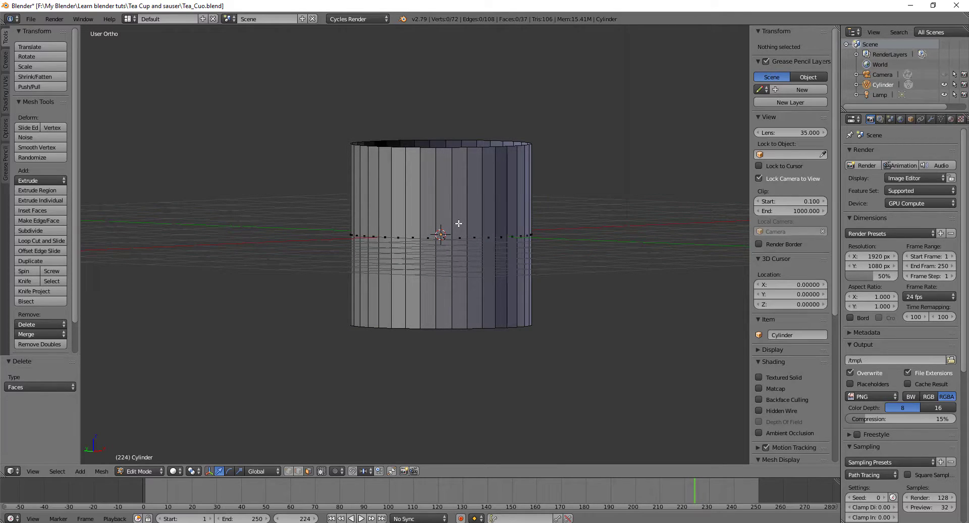
pyautogui.press('KP_1')
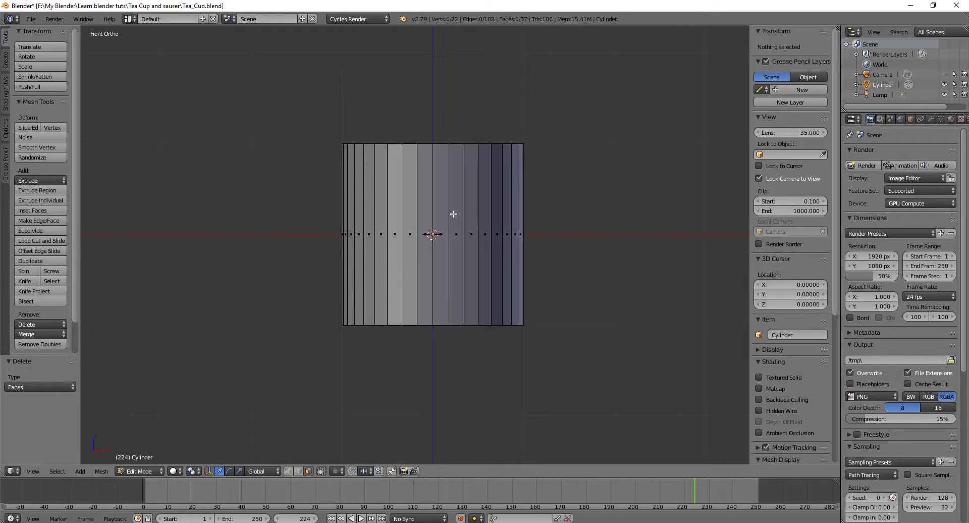
pyautogui.hotkey('ctrl', 'r')
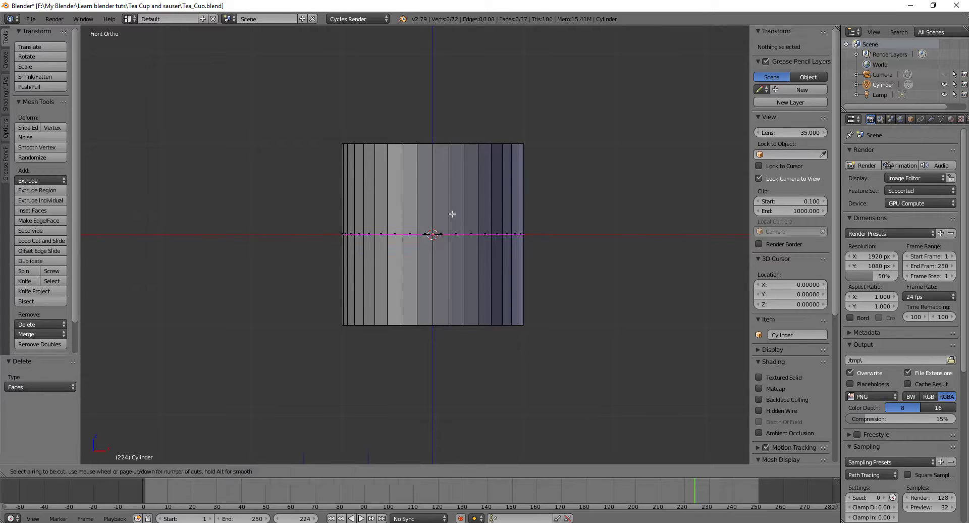
pyautogui.scroll(2, 450, 214)
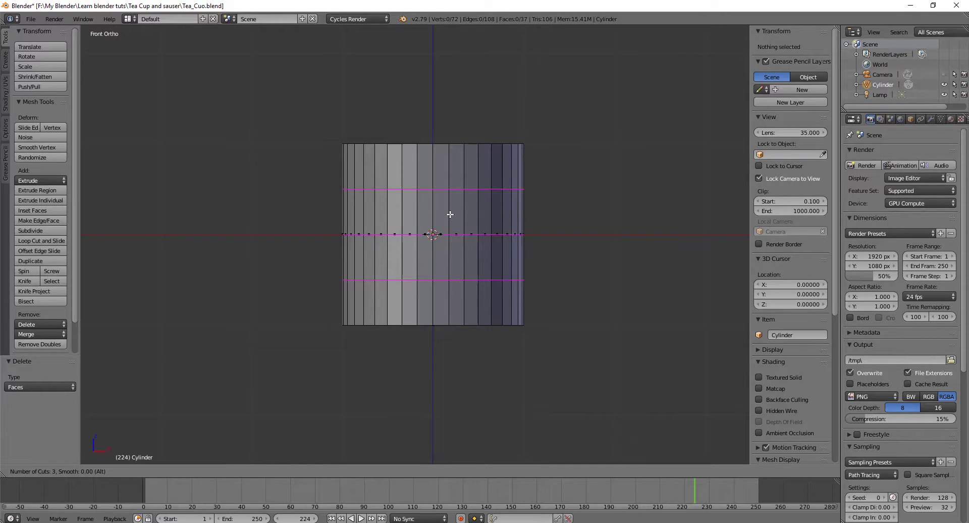
pyautogui.click(450, 214)
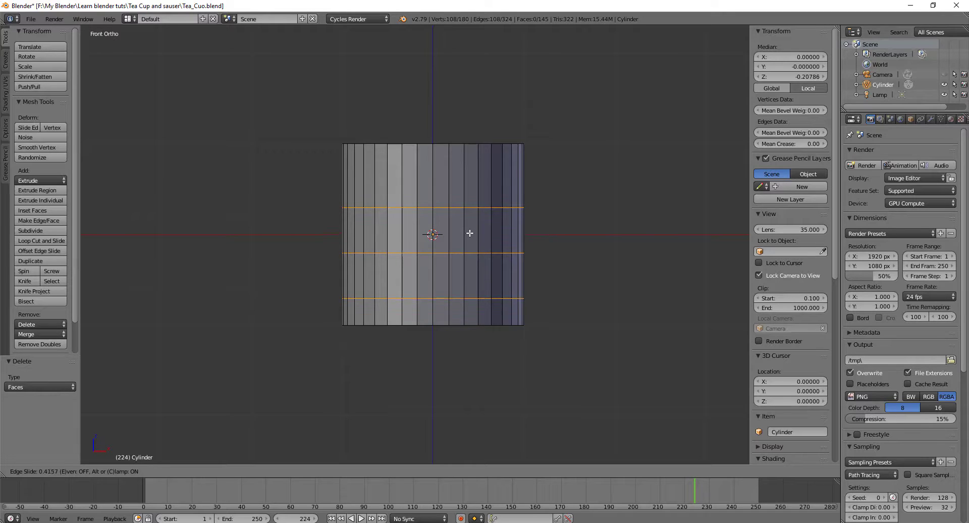
pyautogui.click(470, 234)
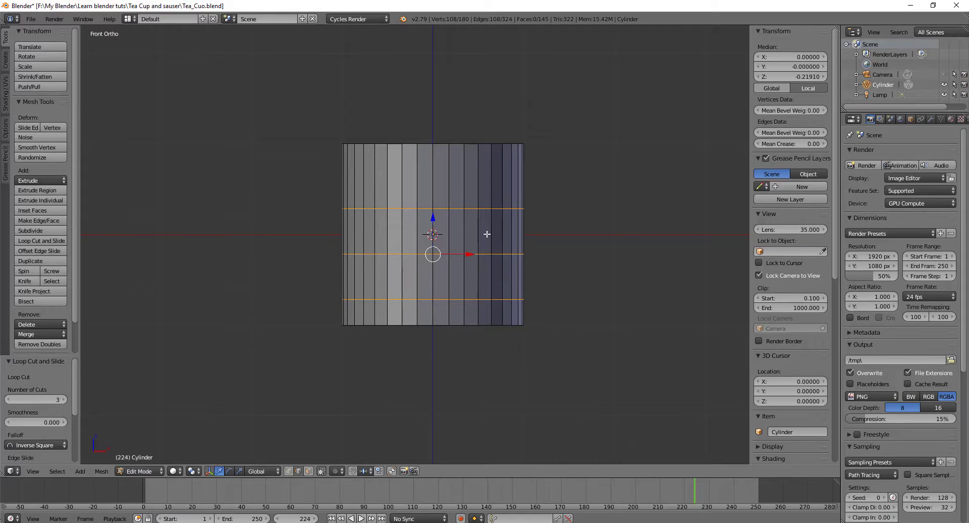
# Step: Raise the upper loop about 0.156 on Z, and scale it with the lowest loop and bottom rim to about 0.577, locking Z
pyautogui.keyDown('alt'); pyautogui.rightClick(485, 209); pyautogui.keyUp('alt')
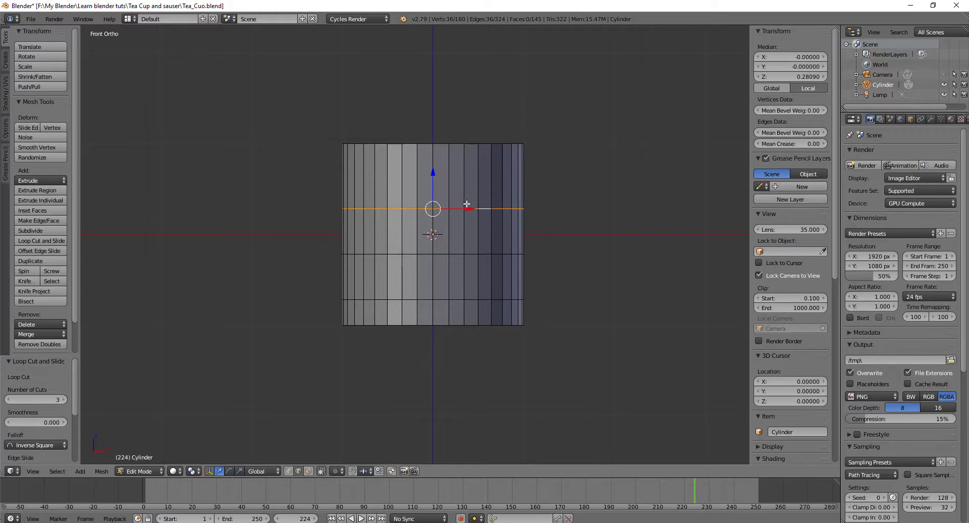
pyautogui.moveTo(433, 172); pyautogui.dragTo(433, 158)
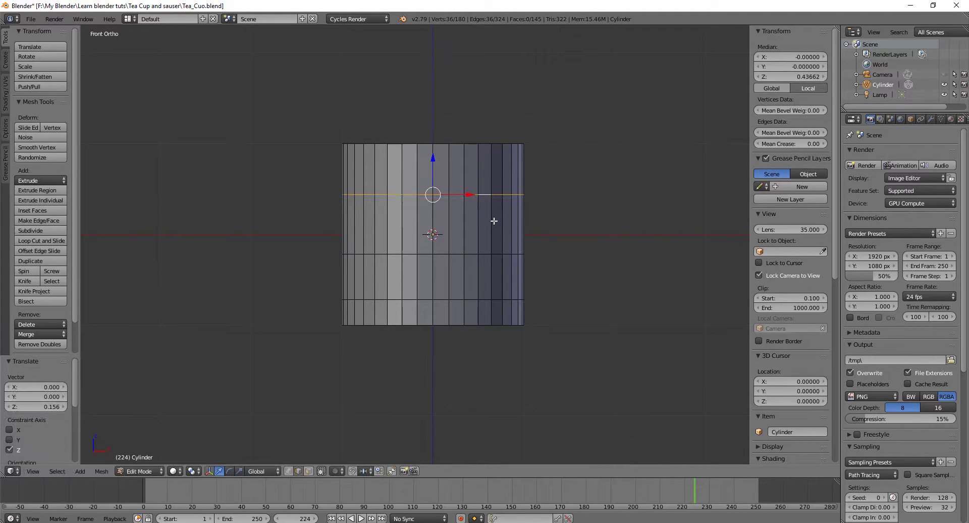
pyautogui.keyDown('alt'); pyautogui.keyDown('shift'); pyautogui.click(498, 298); pyautogui.keyUp('shift'); pyautogui.keyUp('alt')
pyautogui.keyDown('alt'); pyautogui.keyDown('shift'); pyautogui.click(498, 325); pyautogui.keyUp('shift'); pyautogui.keyUp('alt')
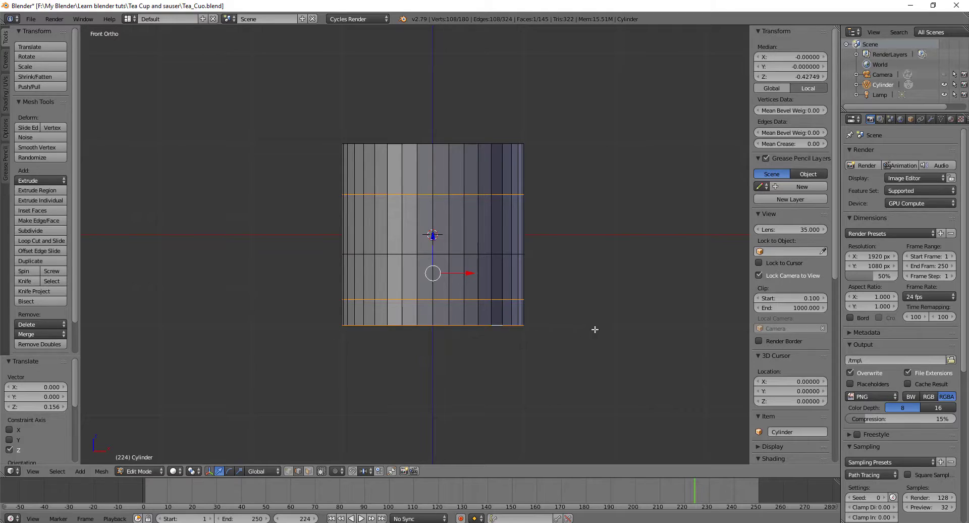
pyautogui.moveTo(583, 348)
pyautogui.mouseDown(button='middle')
pyautogui.moveTo(571, 320)
pyautogui.moveTo(570, 354)
pyautogui.mouseUp(button='middle')
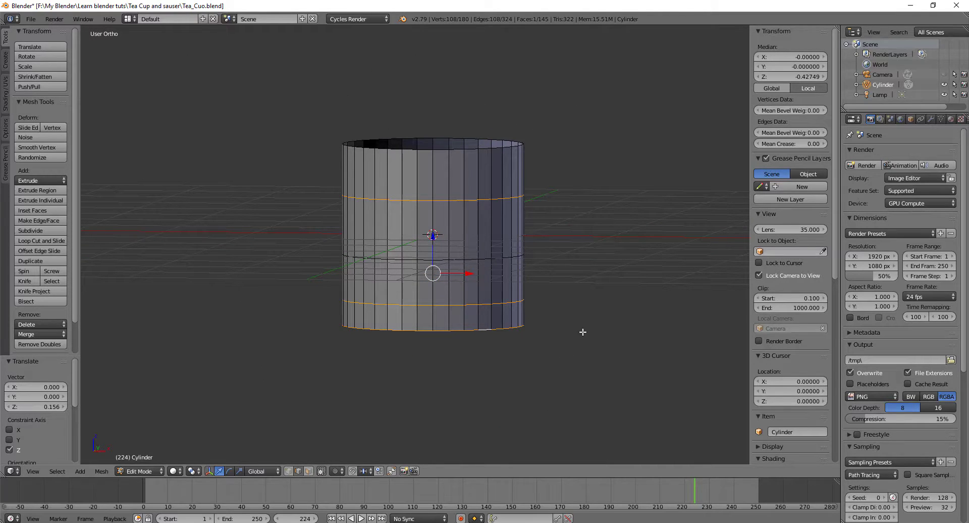
pyautogui.press('KP_1')
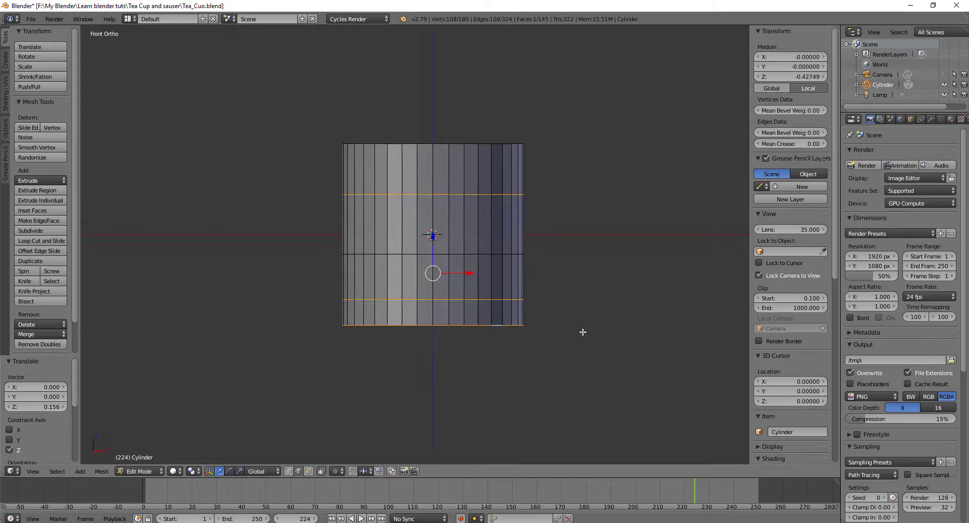
pyautogui.press('s')
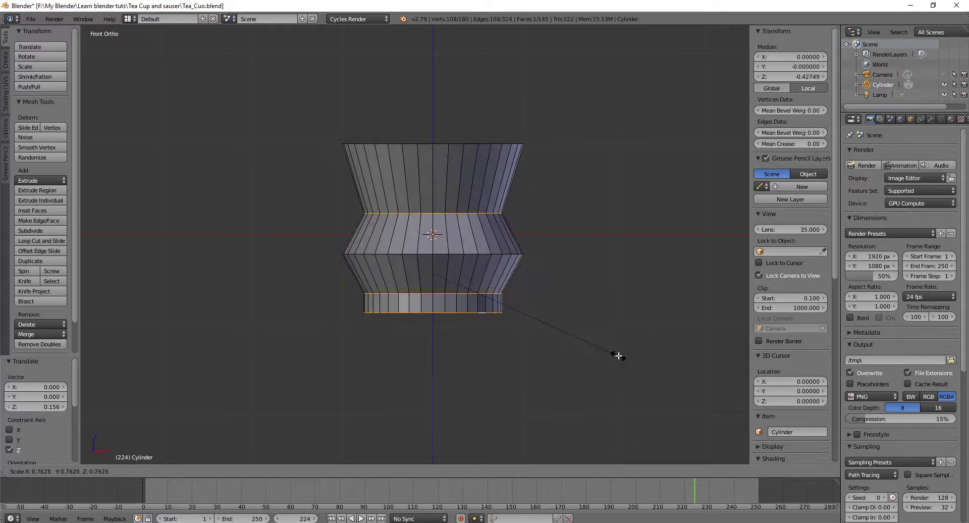
pyautogui.hotkey('shift', 'z')
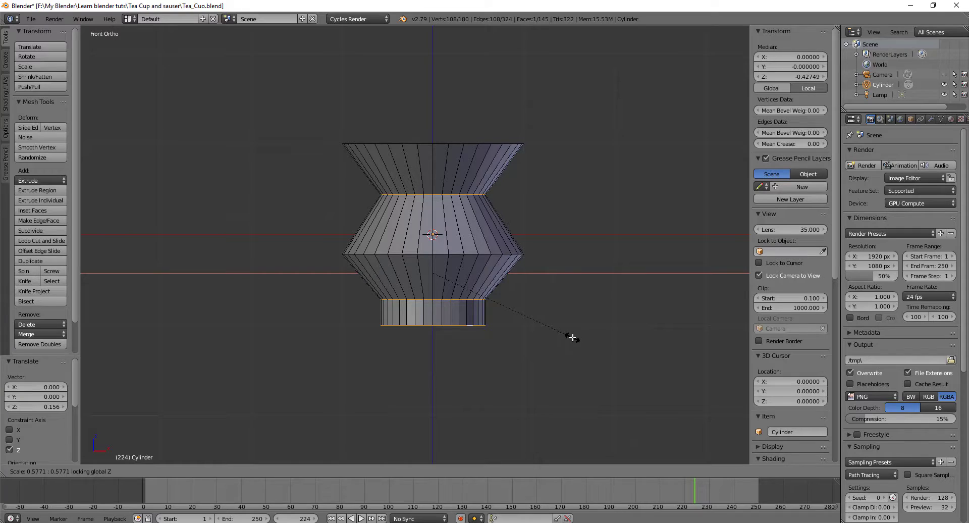
pyautogui.click(573, 337)
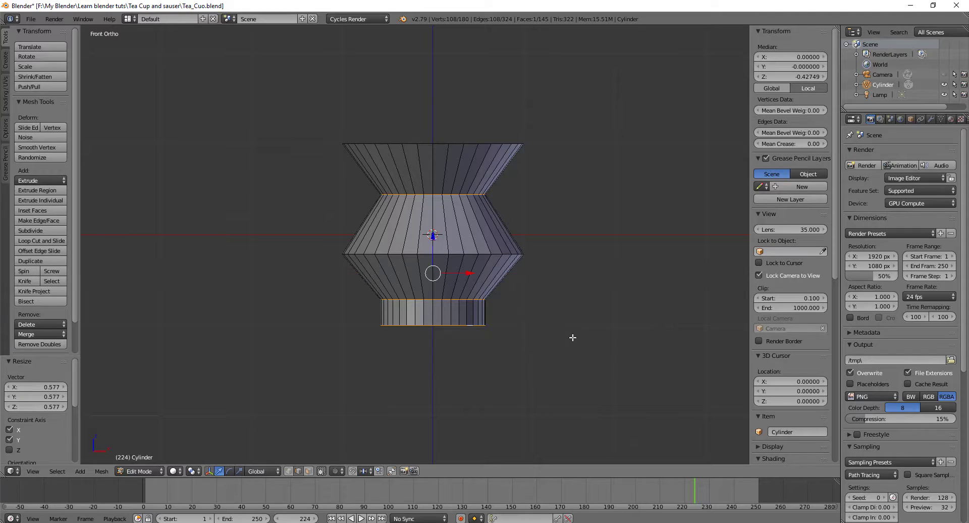
# Step: Move the middle edge loop down about 0.039 along the Z axis
pyautogui.keyDown('alt'); pyautogui.rightClick(482, 254); pyautogui.keyUp('alt')
pyautogui.press('g')
pyautogui.press('z')
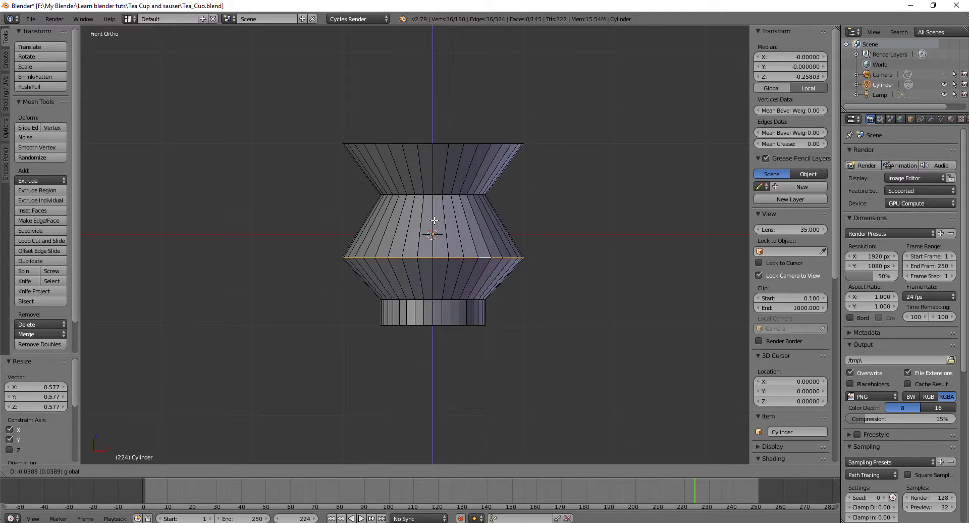
pyautogui.click(434, 220)
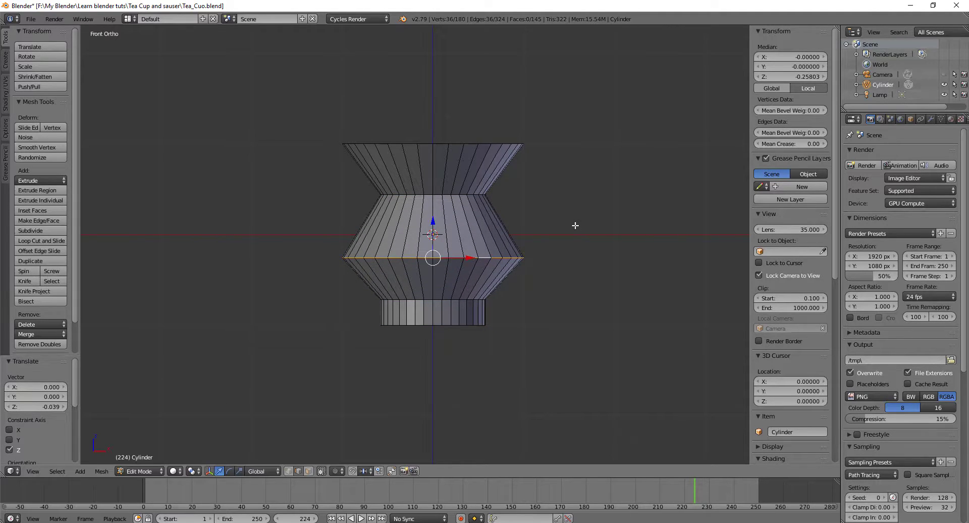
pyautogui.moveTo(575, 224); pyautogui.dragTo(544, 236, button='middle')
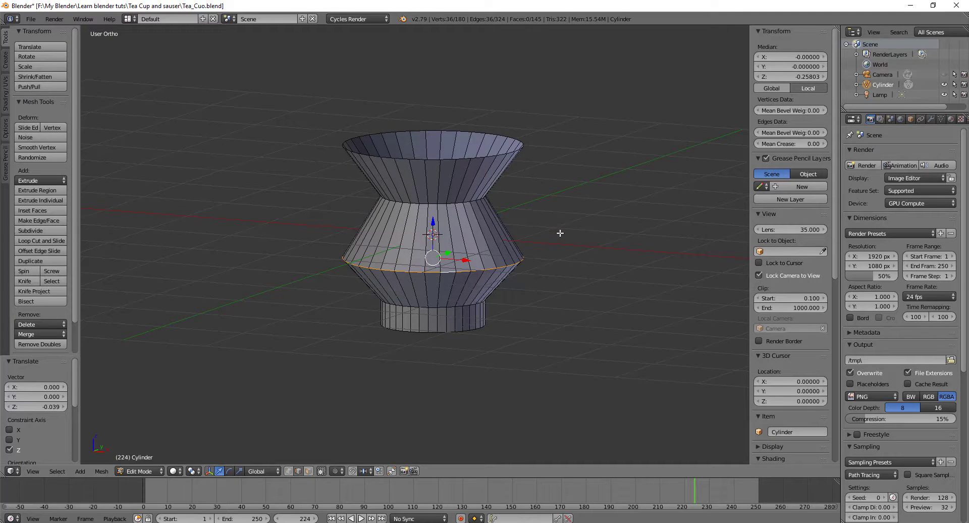
pyautogui.moveTo(599, 299); pyautogui.dragTo(600, 298, button='middle')
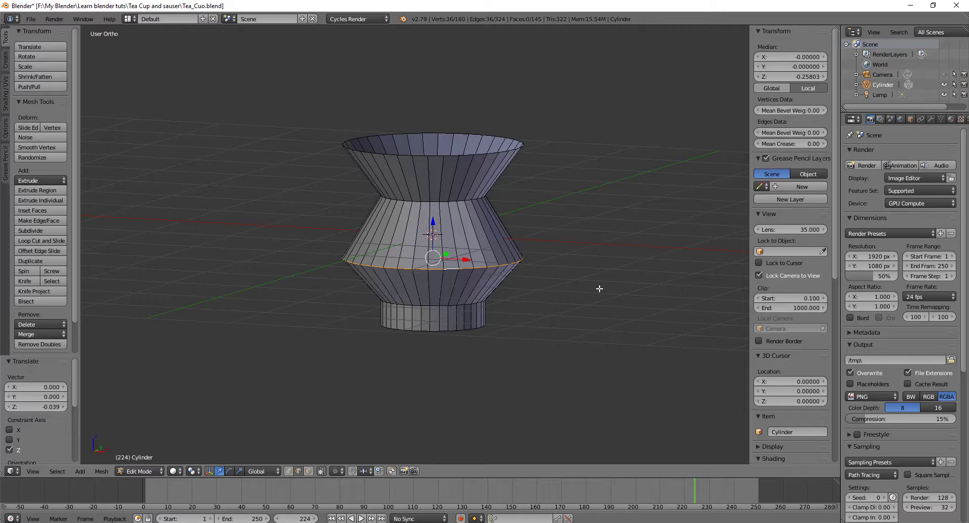
# Step: Add a Subdivision Surface at level 3 to the cup mesh
pyautogui.hotkey('ctrl', '3')
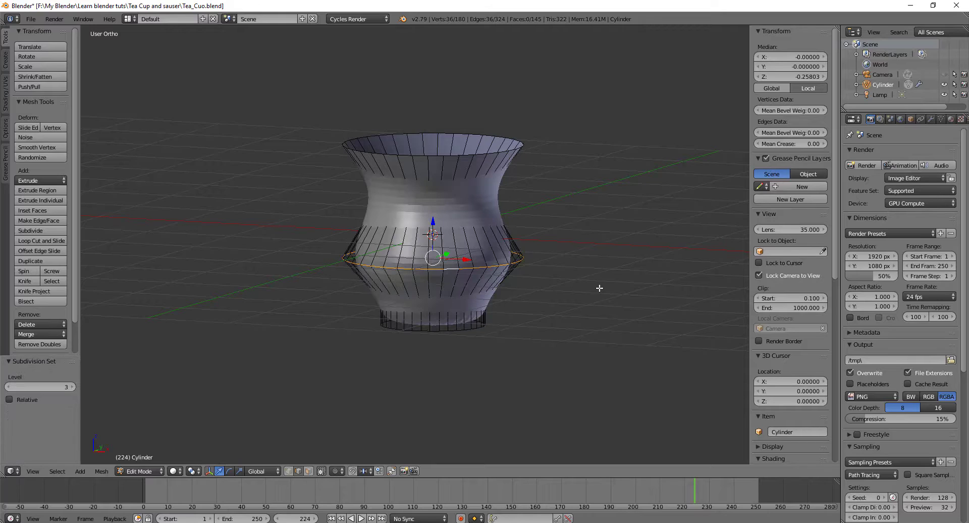
pyautogui.moveTo(585, 300)
pyautogui.mouseDown(button='middle')
pyautogui.moveTo(570, 279)
pyautogui.moveTo(566, 229)
pyautogui.moveTo(578, 278)
pyautogui.moveTo(570, 295)
pyautogui.mouseUp(button='middle')
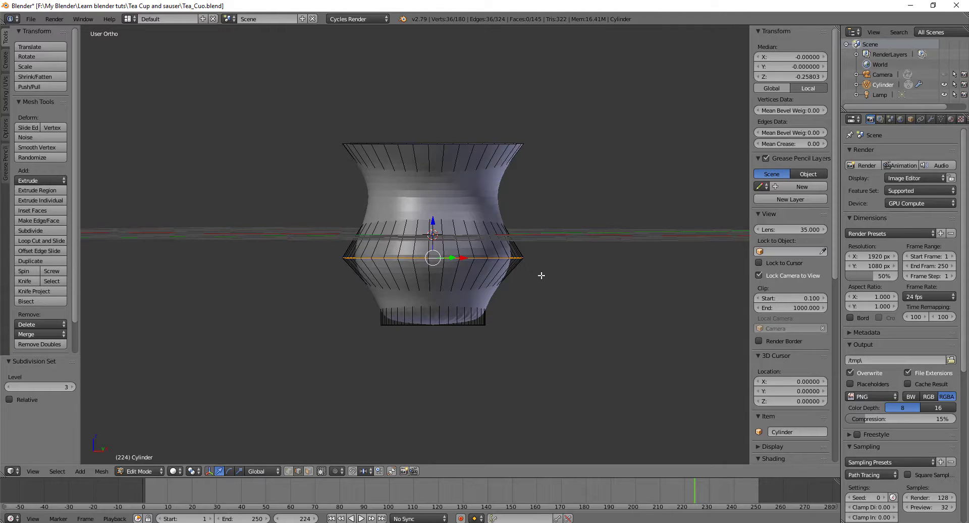
pyautogui.press('Tab')
pyautogui.press('Tab')
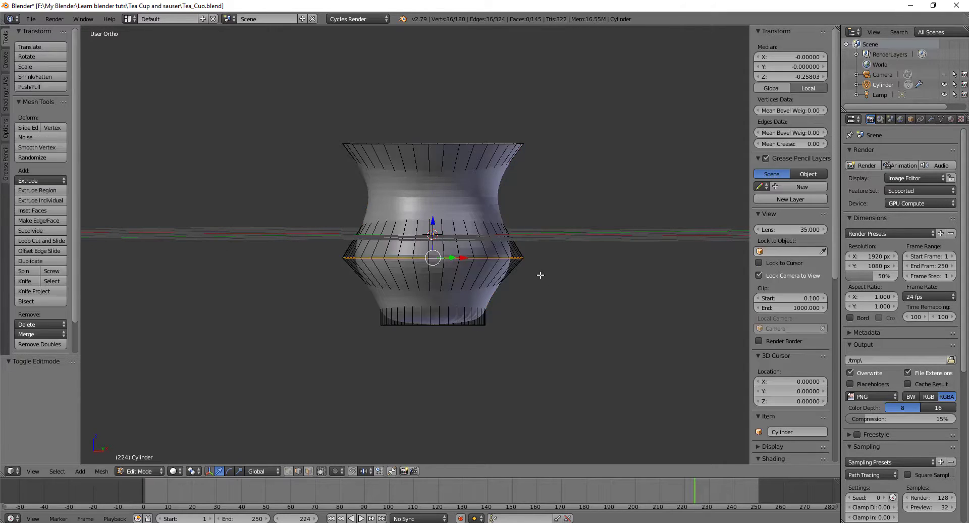
pyautogui.scroll(4, 492, 259)
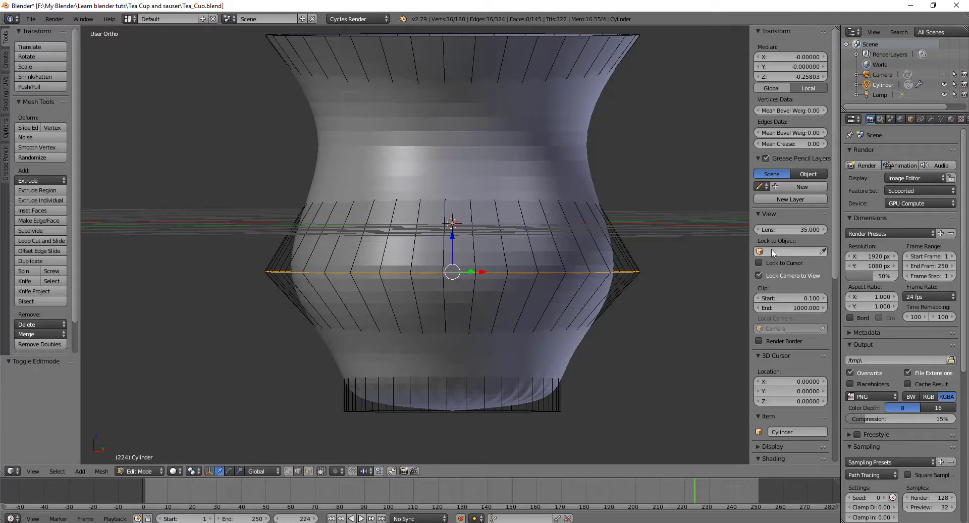
# Step: Turn the Subdivision Surface modifier's viewport display off and back on to compare the base mesh with the smoothed shape
pyautogui.click(930, 120)
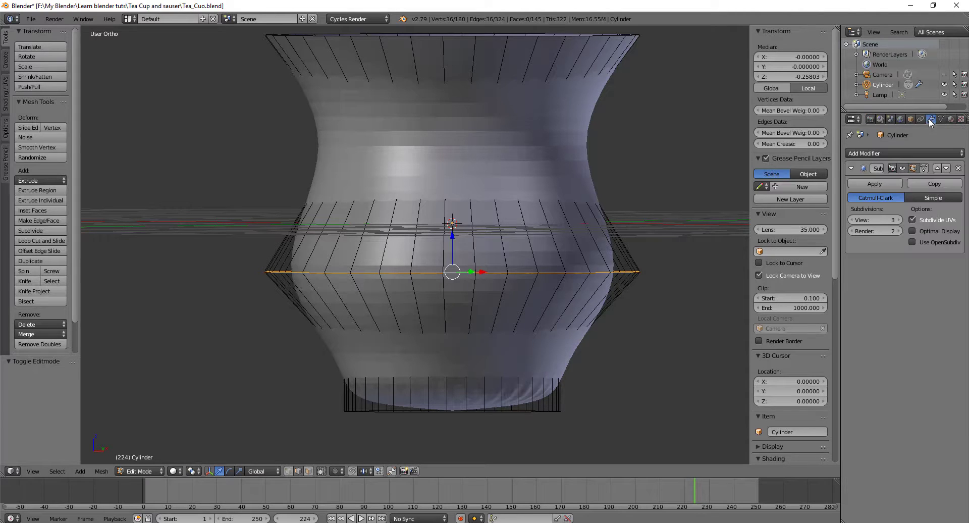
pyautogui.click(902, 168)
pyautogui.scroll(-2, 601, 277)
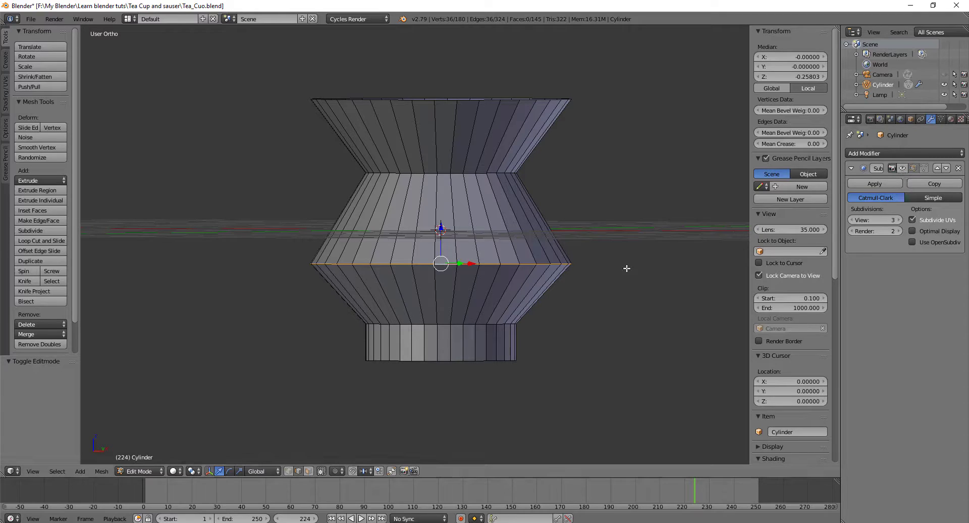
pyautogui.click(903, 169)
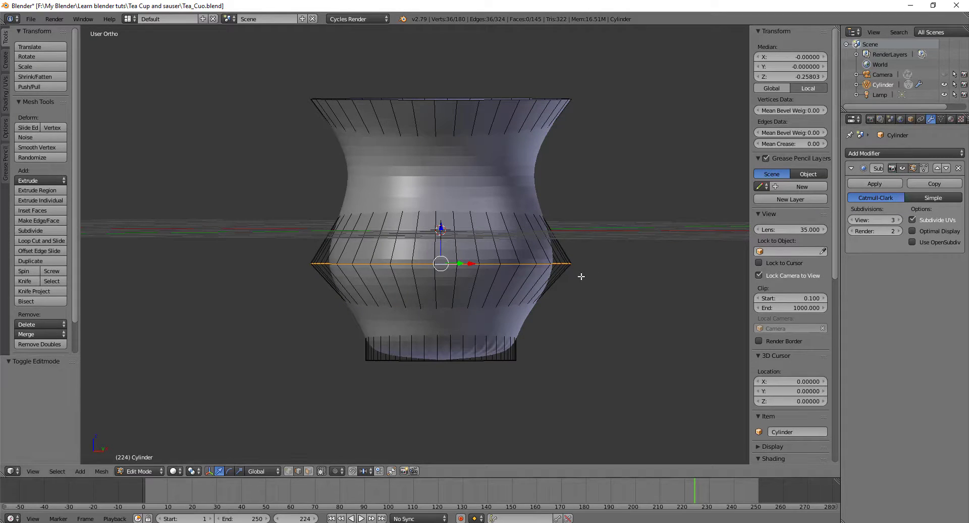
# Step: Scale the middle edge loop to about 1.193, and lower the top rim about 0.122 along the Z axis
pyautogui.press('s')
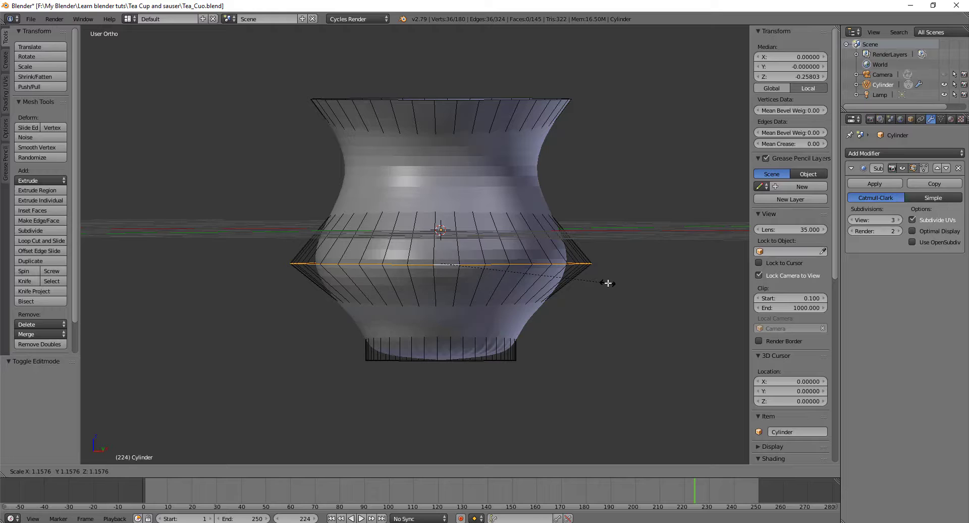
pyautogui.click(608, 283)
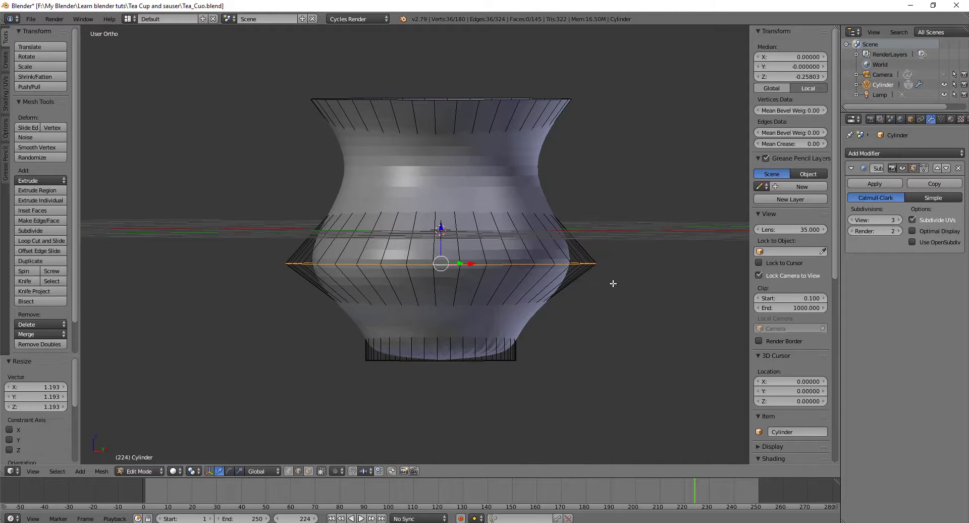
pyautogui.scroll(-3, 609, 283)
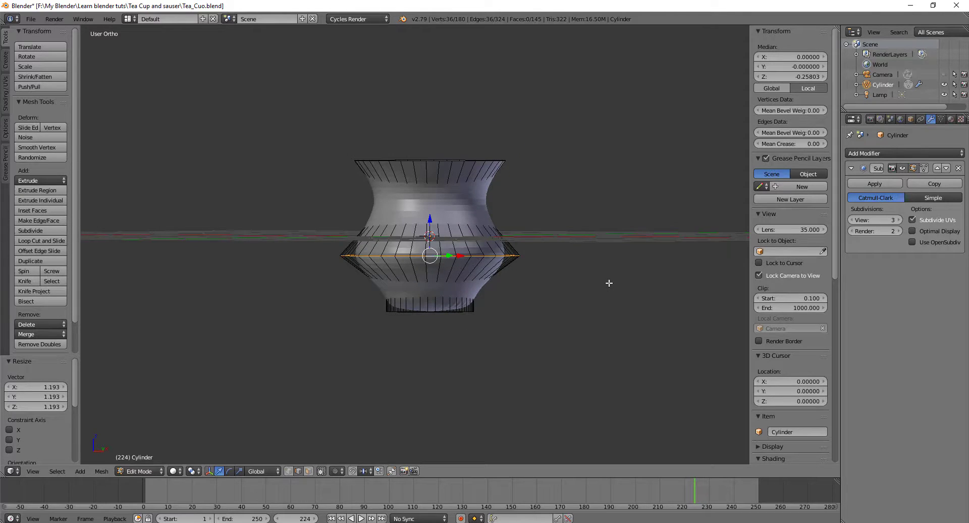
pyautogui.scroll(1, 608, 283)
pyautogui.keyDown('alt'); pyautogui.rightClick(507, 143); pyautogui.keyUp('alt')
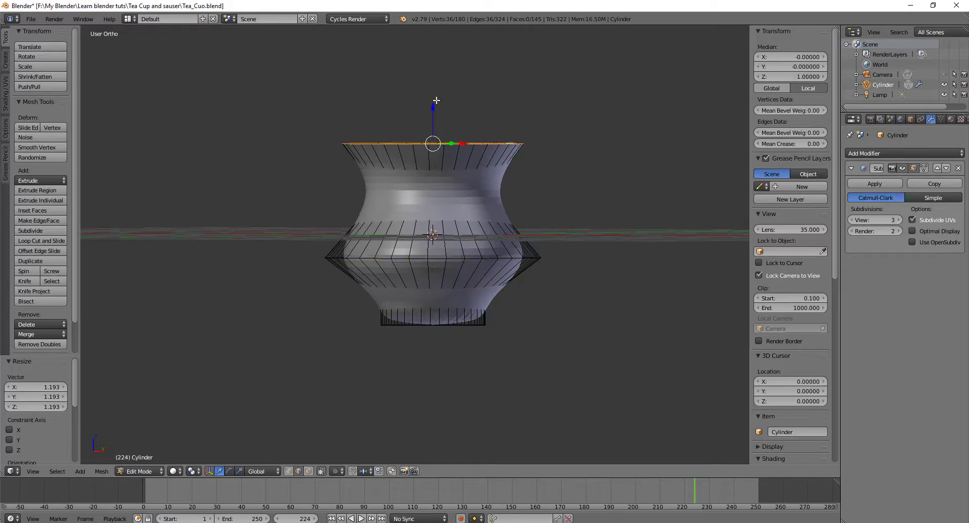
pyautogui.moveTo(435, 105); pyautogui.dragTo(439, 116)
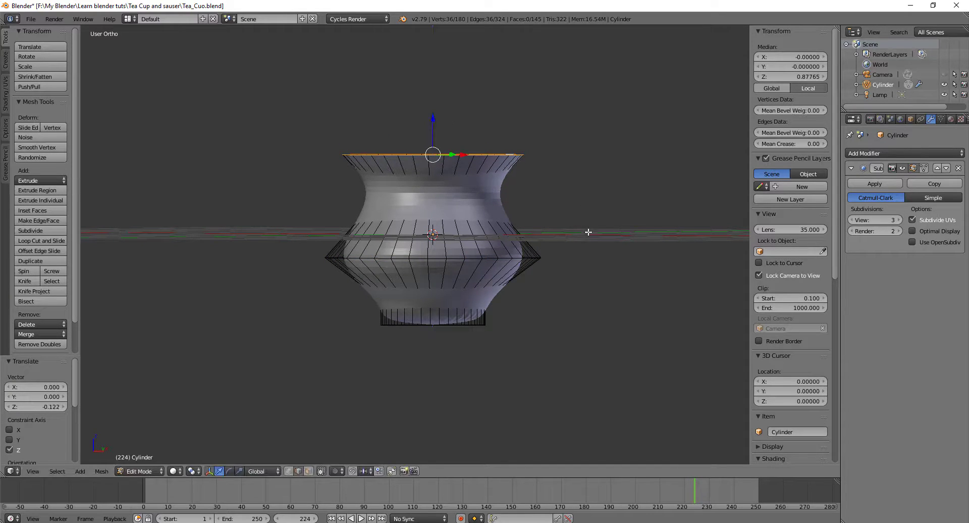
# Step: Add two supporting loop cuts to the cup's base band, one close to its bottom edge and one close to its upper edge
pyautogui.moveTo(588, 232); pyautogui.dragTo(625, 223, button='middle')
pyautogui.moveTo(453, 307); pyautogui.dragTo(450, 314, button='middle')
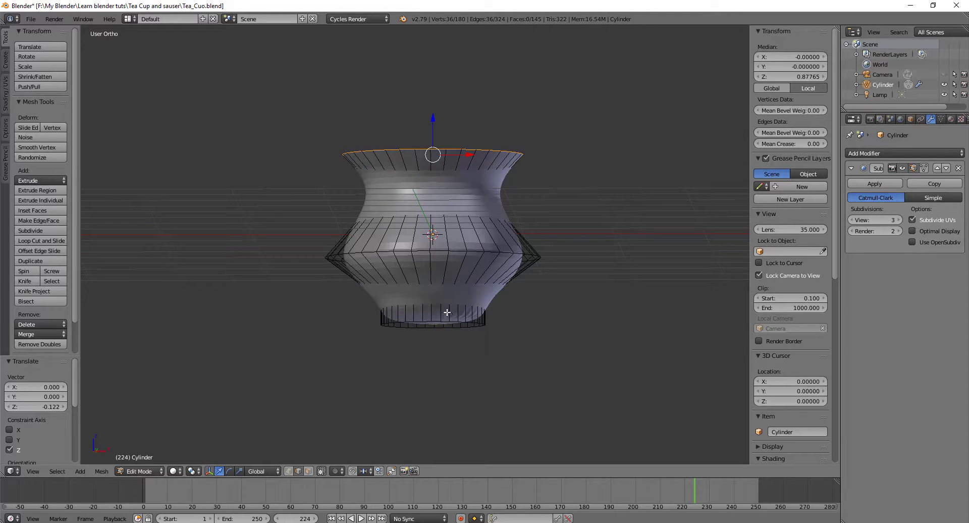
pyautogui.hotkey('ctrl', 'r')
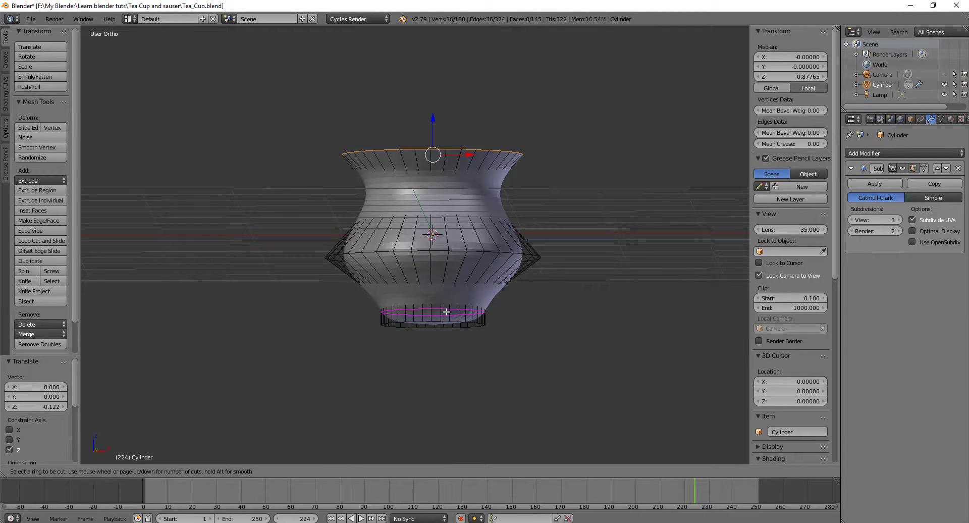
pyautogui.click(446, 312)
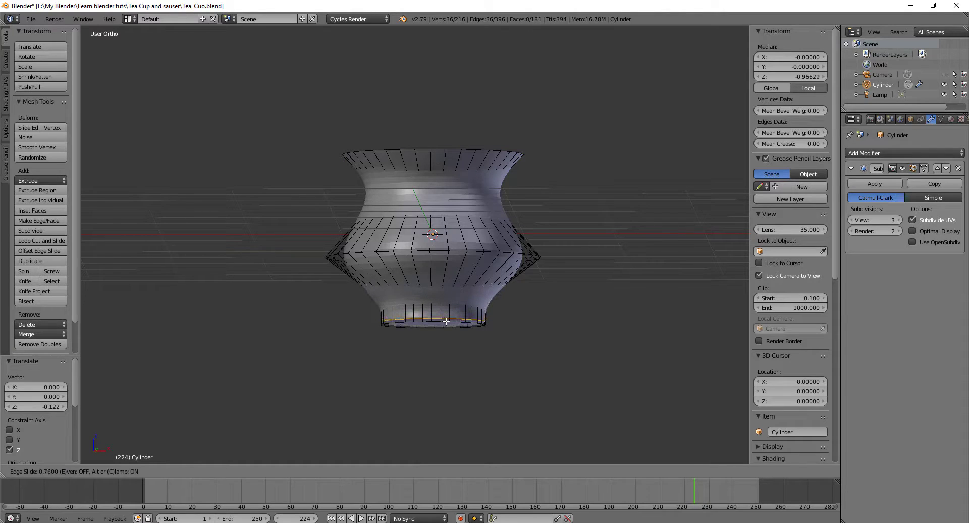
pyautogui.click(445, 321)
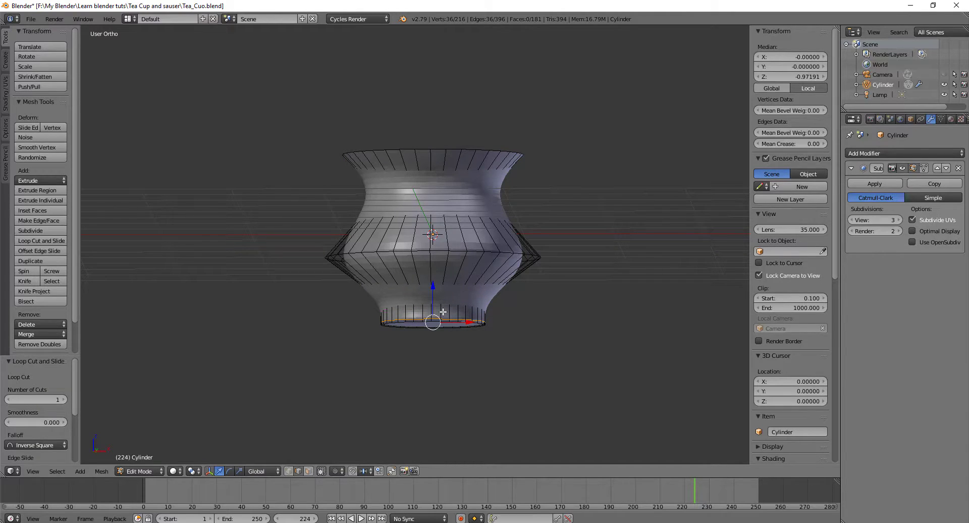
pyautogui.hotkey('ctrl', 'r')
pyautogui.click(444, 306)
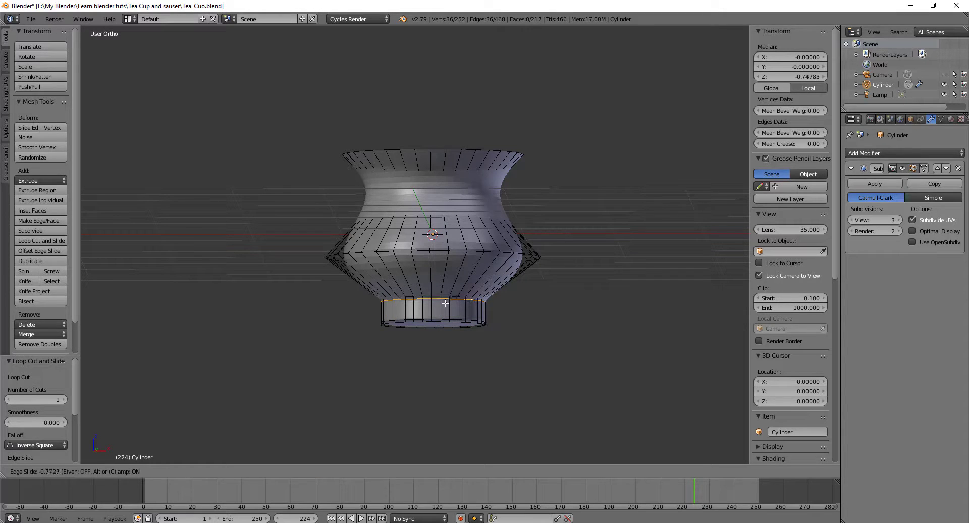
pyautogui.click(445, 302)
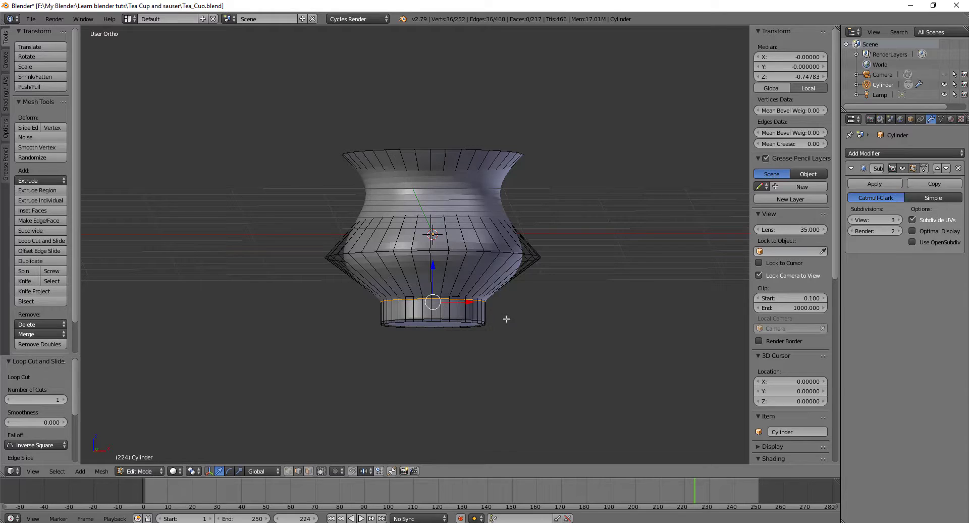
# Step: In Object Mode, apply smooth shading to the cup and check the underside of its base
pyautogui.press('Tab')
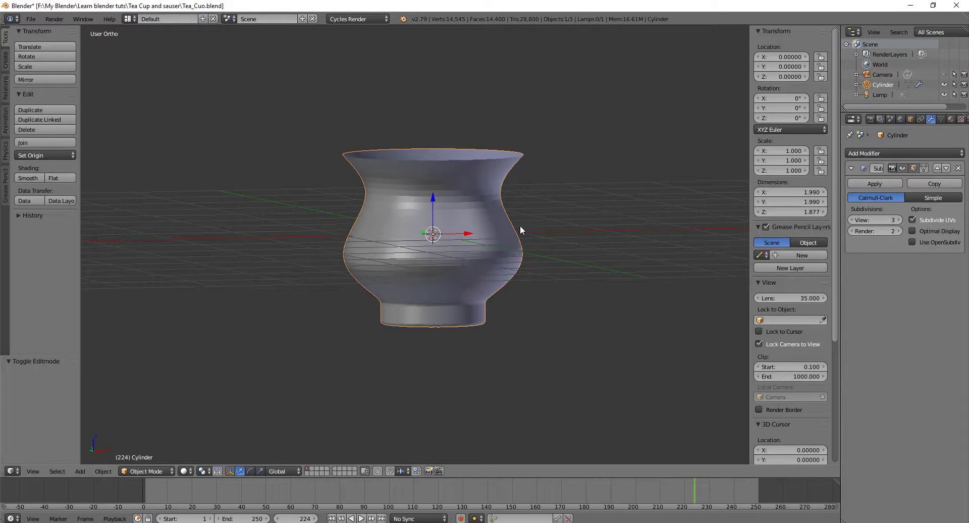
pyautogui.click(27, 177)
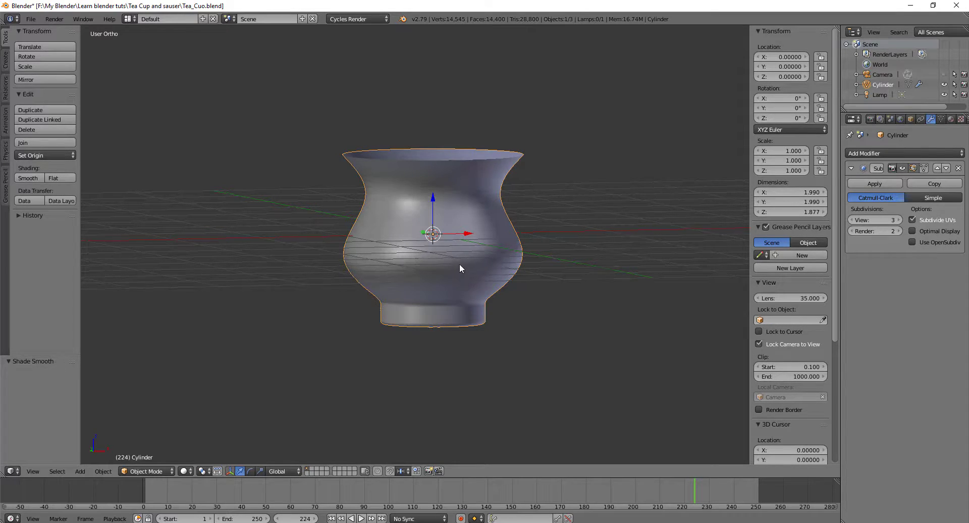
pyautogui.moveTo(459, 263)
pyautogui.mouseDown(button='middle')
pyautogui.moveTo(461, 228)
pyautogui.moveTo(454, 270)
pyautogui.moveTo(456, 246)
pyautogui.mouseUp(button='middle')
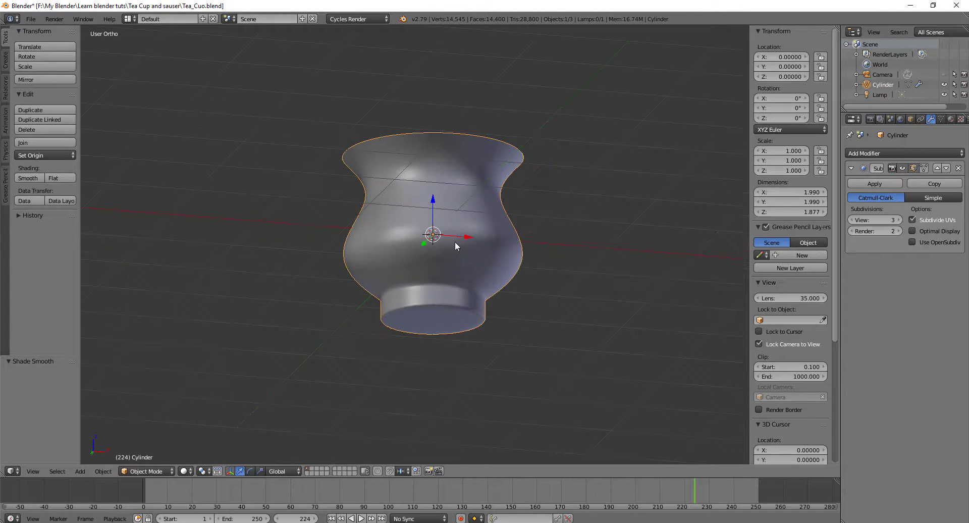
pyautogui.moveTo(465, 327); pyautogui.dragTo(459, 271, button='middle')
pyautogui.scroll(3, 469, 288)
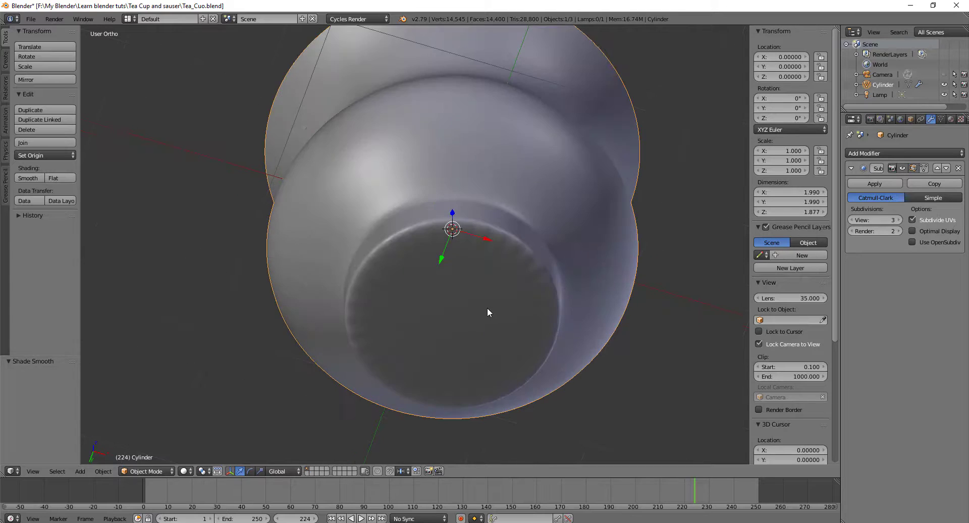
pyautogui.moveTo(486, 307)
pyautogui.mouseDown(button='middle')
pyautogui.moveTo(497, 256)
pyautogui.moveTo(495, 302)
pyautogui.mouseUp(button='middle')
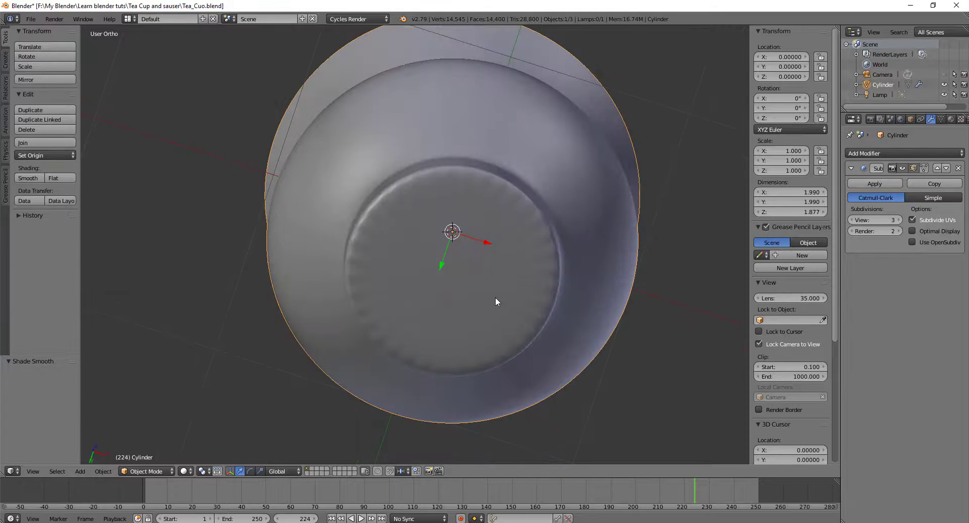
# Step: In Edit Mode, inset the cup's bottom face twice, with thicknesses of about 0.24 and 0.2885
pyautogui.press('Tab')
pyautogui.moveTo(516, 205); pyautogui.dragTo(513, 232, button='middle')
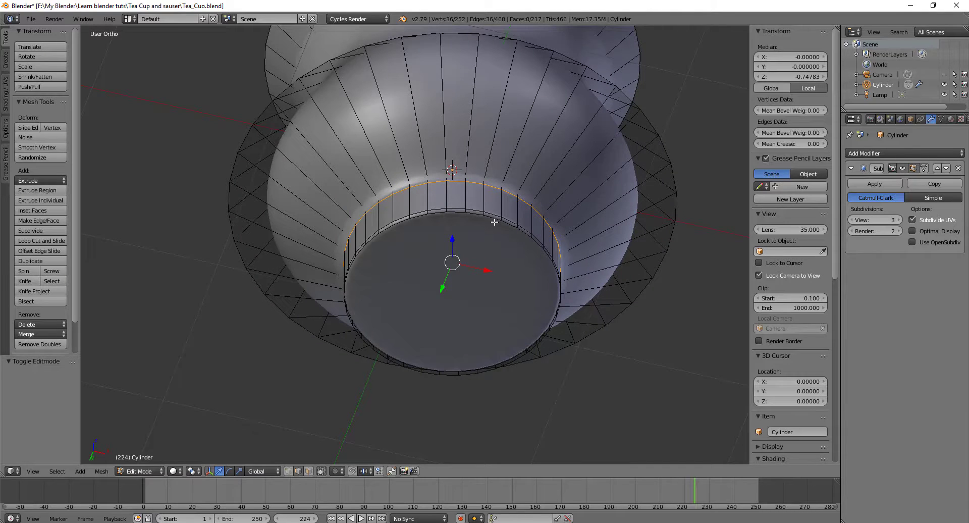
pyautogui.keyDown('alt'); pyautogui.rightClick(494, 222); pyautogui.keyUp('alt')
pyautogui.moveTo(529, 292); pyautogui.dragTo(527, 251, button='middle')
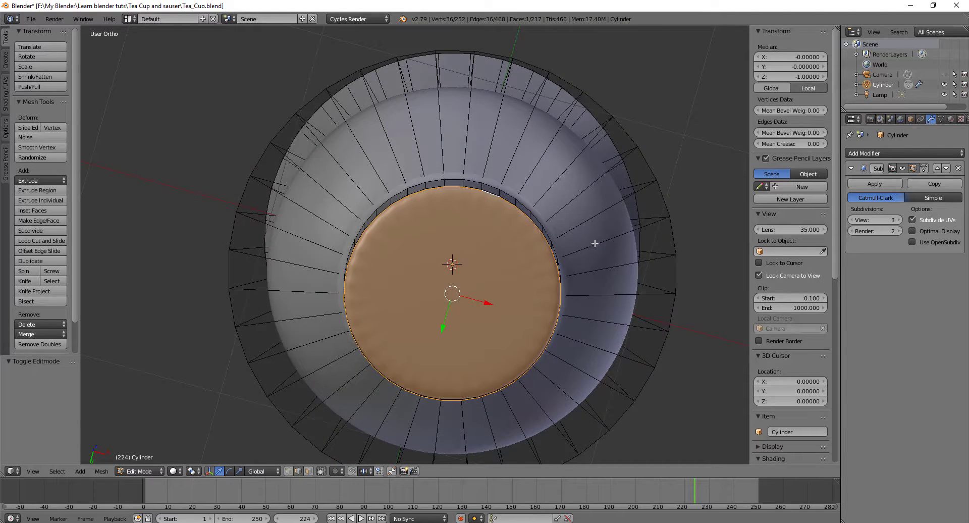
pyautogui.press('i')
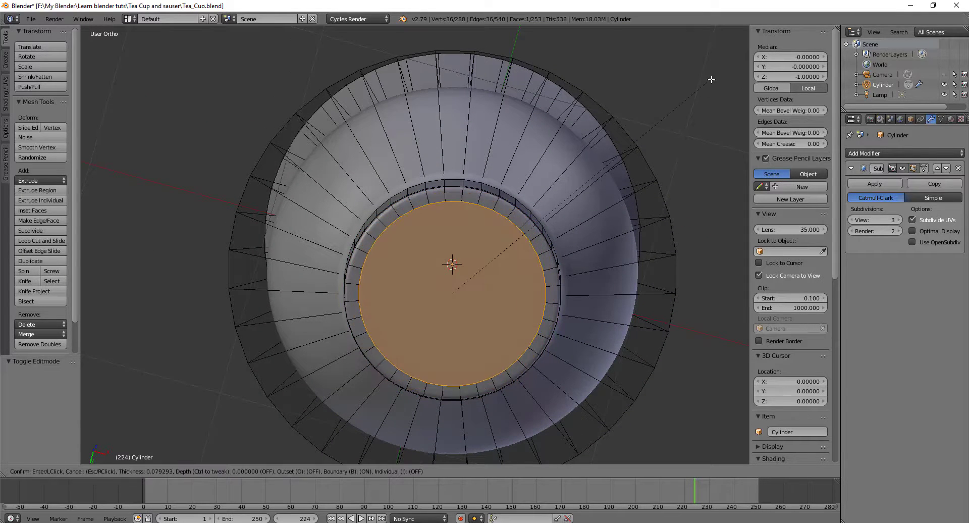
pyautogui.click(679, 114)
pyautogui.press('i')
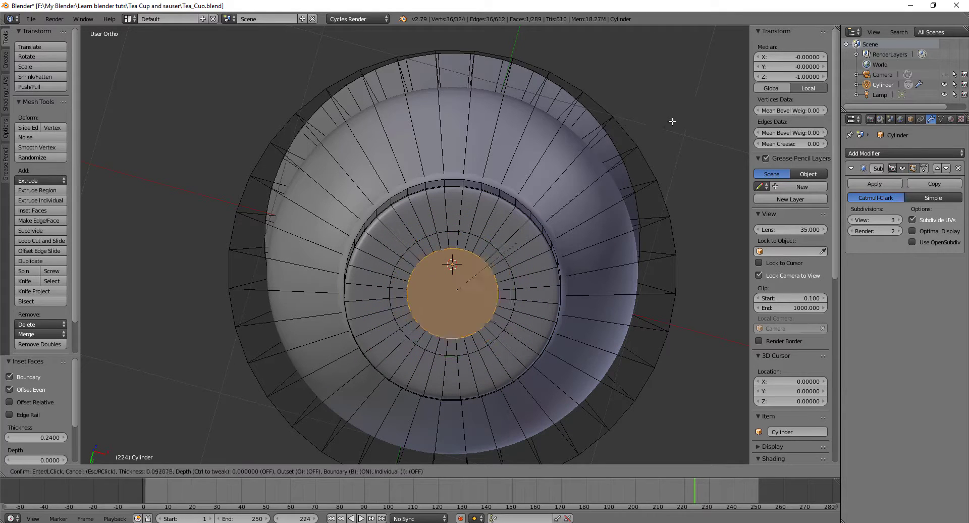
pyautogui.click(649, 144)
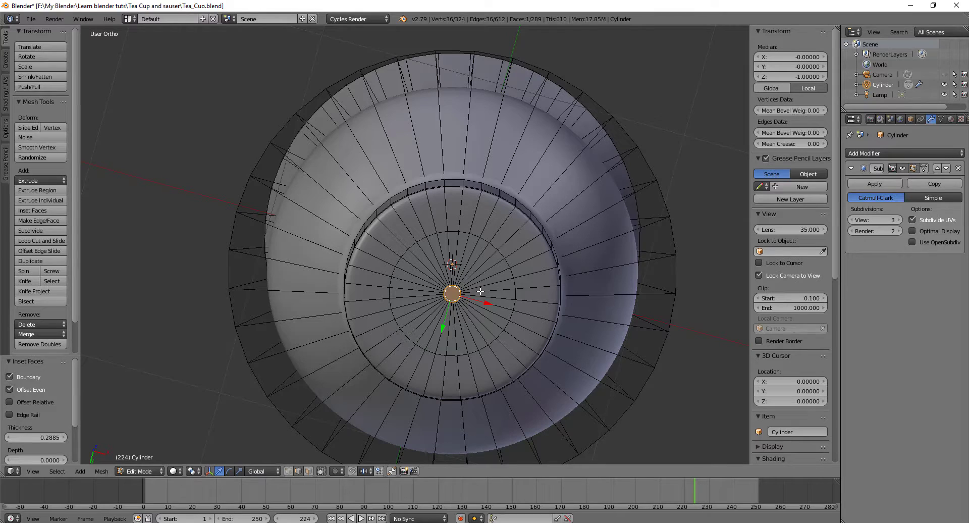
# Step: Merge the small innermost bottom face at its center and return to Object Mode
pyautogui.hotkey('alt', 'm')
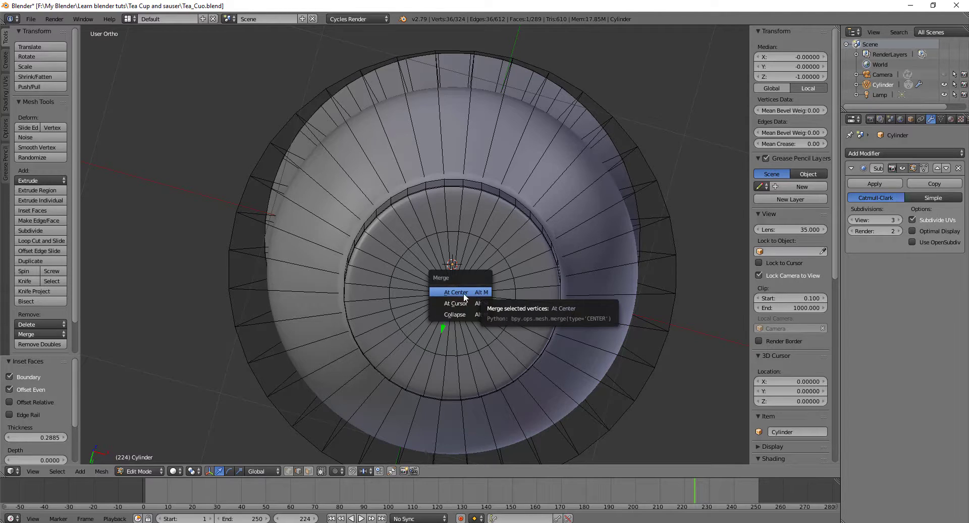
pyautogui.click(474, 296)
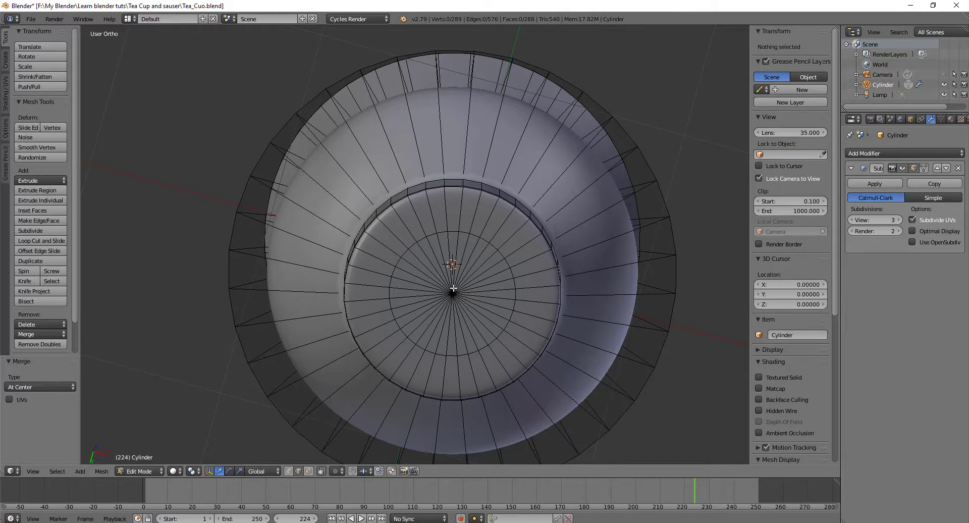
pyautogui.press('Tab')
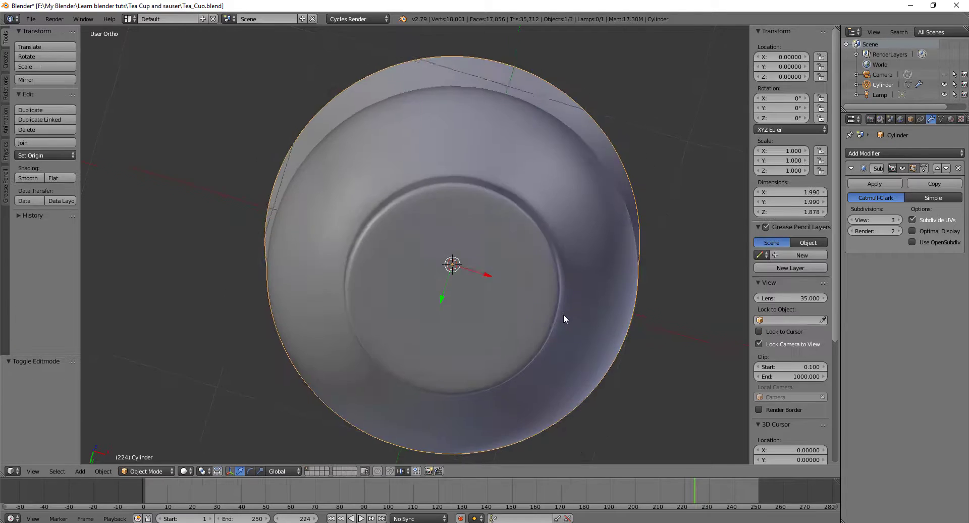
# Step: Examine the smoothed cup from the side and below, then its base edge loops in Edit Mode
pyautogui.moveTo(563, 314); pyautogui.dragTo(543, 426, button='middle')
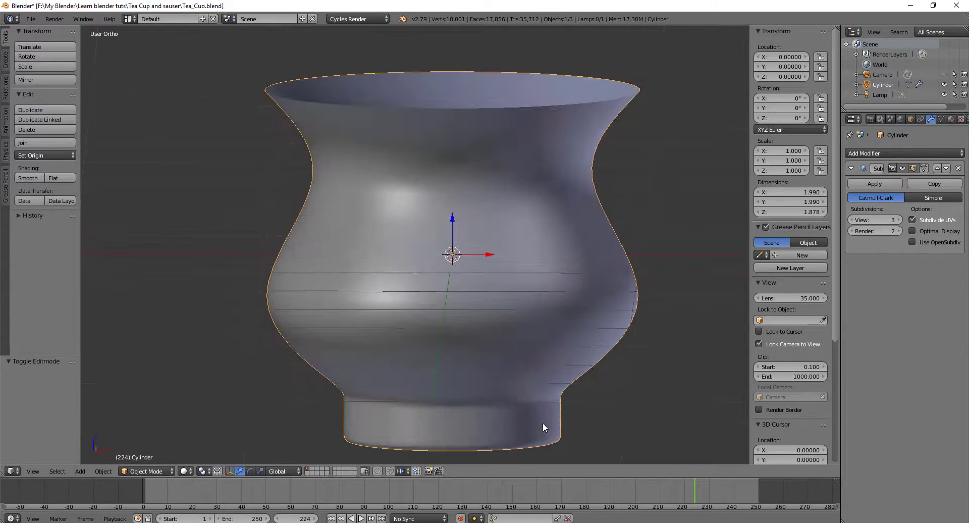
pyautogui.scroll(-3, 541, 398)
pyautogui.press('Tab')
pyautogui.moveTo(478, 369); pyautogui.dragTo(470, 358, button='middle')
pyautogui.scroll(5, 470, 359)
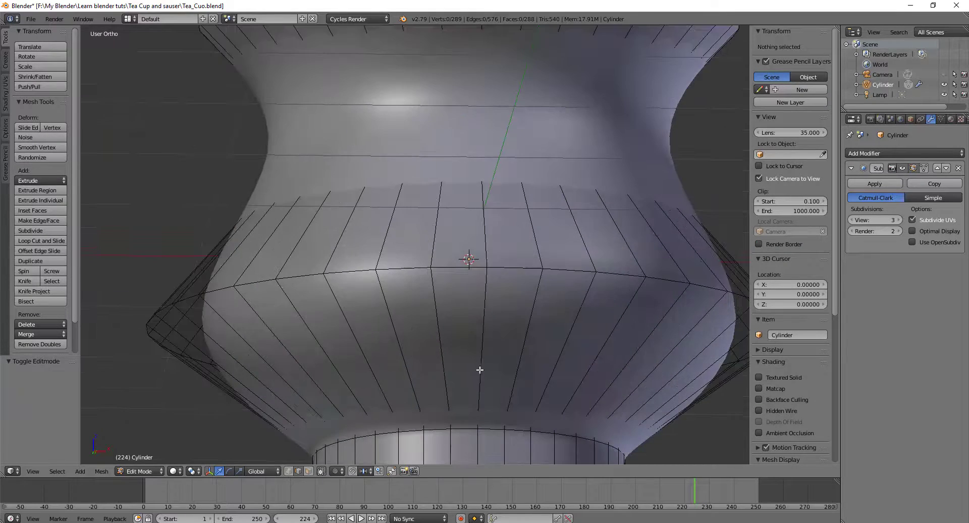
pyautogui.moveTo(510, 399); pyautogui.dragTo(506, 335, button='middle')
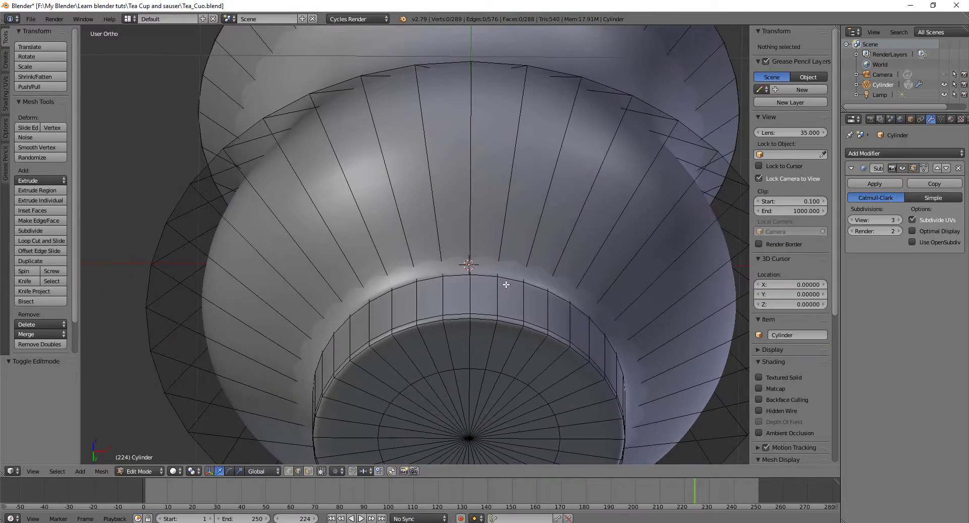
pyautogui.moveTo(505, 285); pyautogui.dragTo(507, 310, button='middle')
pyautogui.scroll(-2, 506, 331)
pyautogui.moveTo(510, 351); pyautogui.dragTo(485, 372, button='middle')
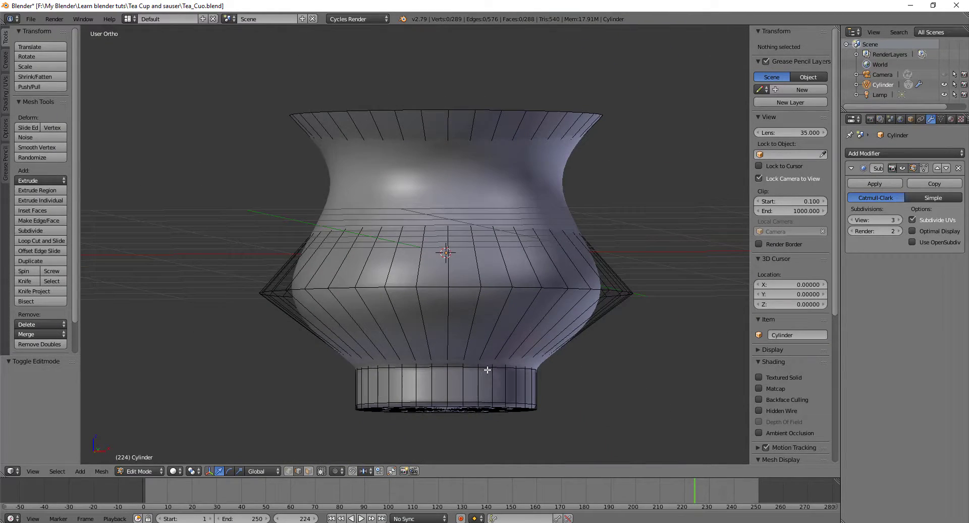
# Step: Box-select the bottom vertices of the cup's base ring and raise them about 0.138 along Z
pyautogui.press('KP_1')
pyautogui.press('z')
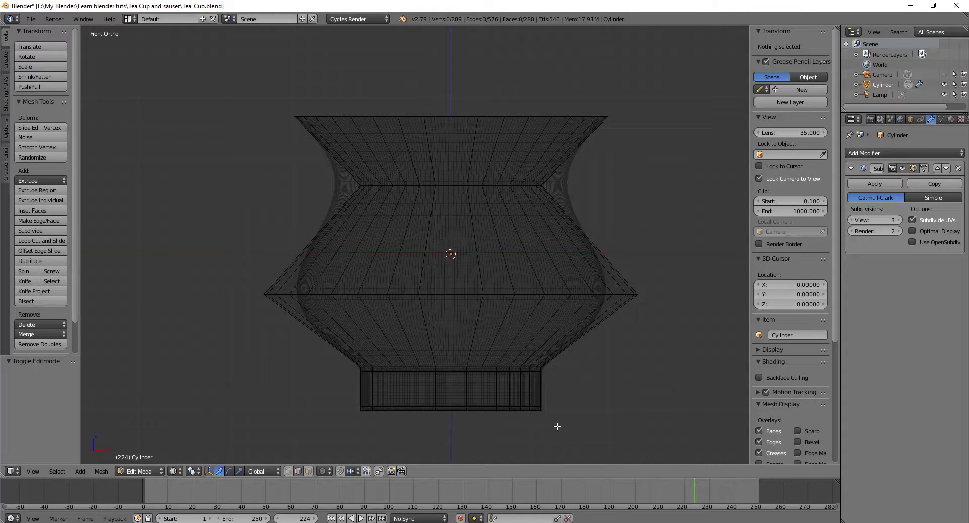
pyautogui.press('b')
pyautogui.moveTo(566, 426); pyautogui.dragTo(322, 395)
pyautogui.press('g')
pyautogui.press('z')
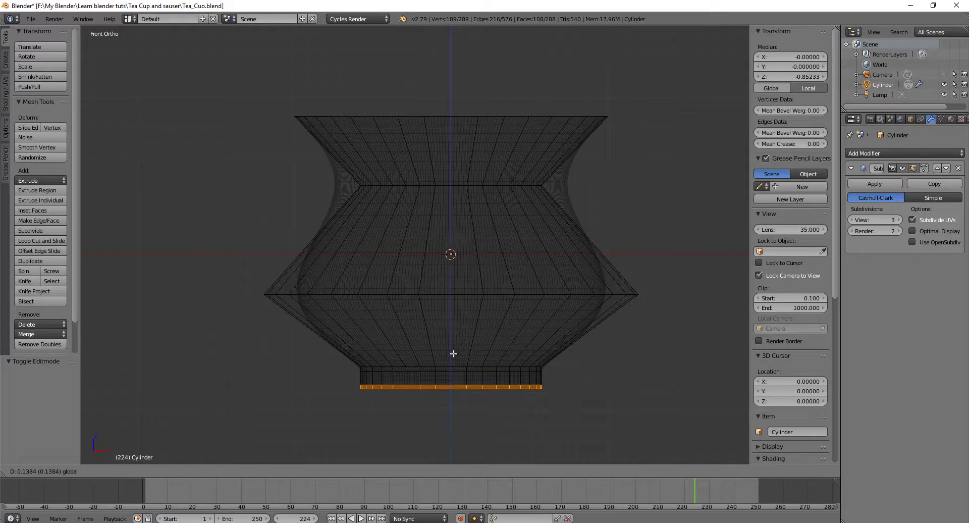
pyautogui.click(453, 353)
pyautogui.moveTo(601, 393)
pyautogui.mouseDown(button='middle')
pyautogui.moveTo(601, 403)
pyautogui.moveTo(561, 387)
pyautogui.mouseUp(button='middle')
pyautogui.press('z')
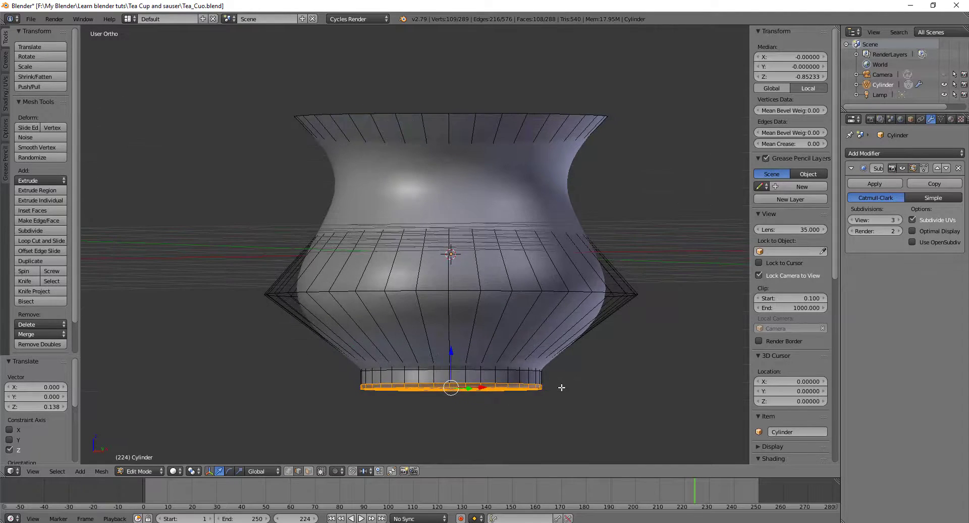
# Step: Return to Object Mode and examine the smoothed cup with its shortened base from the side and above
pyautogui.press('Tab')
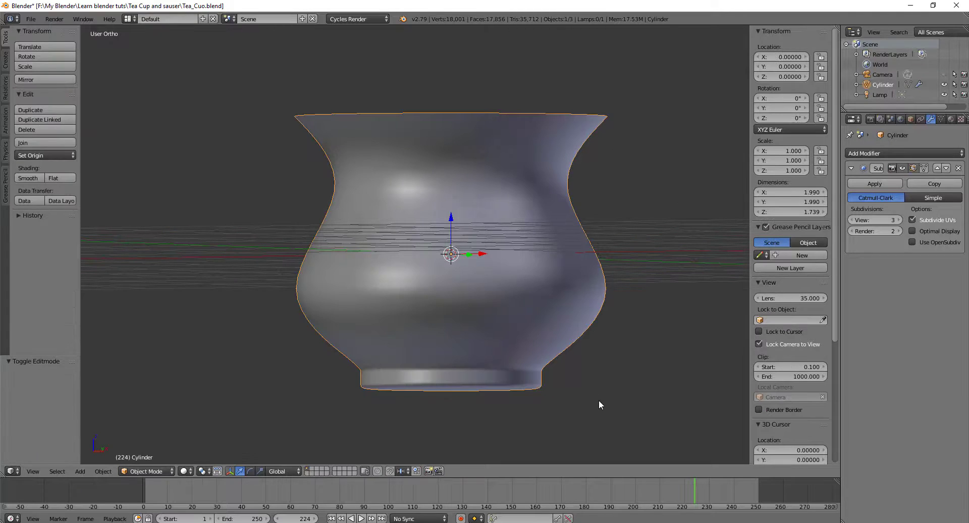
pyautogui.moveTo(607, 405); pyautogui.dragTo(592, 403, button='middle')
pyautogui.scroll(-4, 591, 402)
pyautogui.scroll(3, 540, 375)
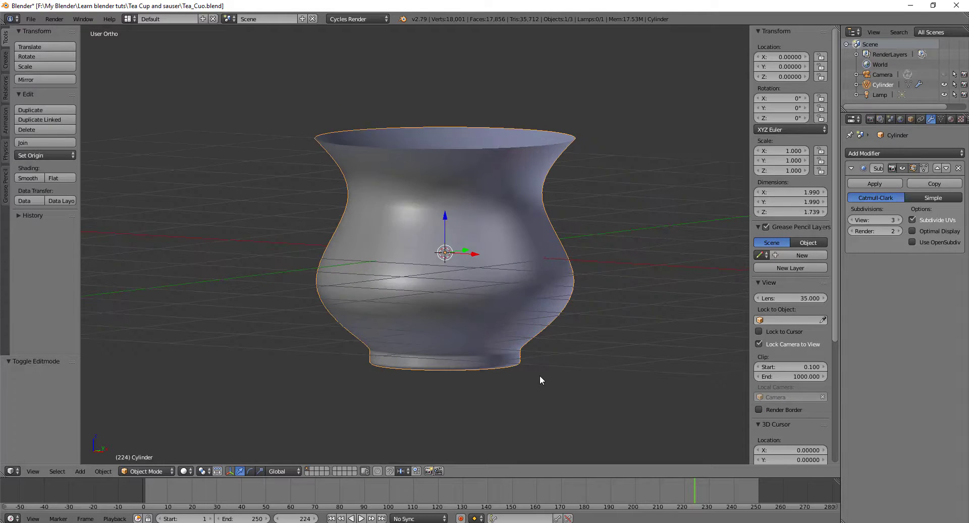
pyautogui.moveTo(540, 375)
pyautogui.mouseDown(button='middle')
pyautogui.moveTo(564, 372)
pyautogui.moveTo(573, 283)
pyautogui.moveTo(549, 378)
pyautogui.mouseUp(button='middle')
pyautogui.scroll(-2, 549, 377)
pyautogui.scroll(3, 548, 376)
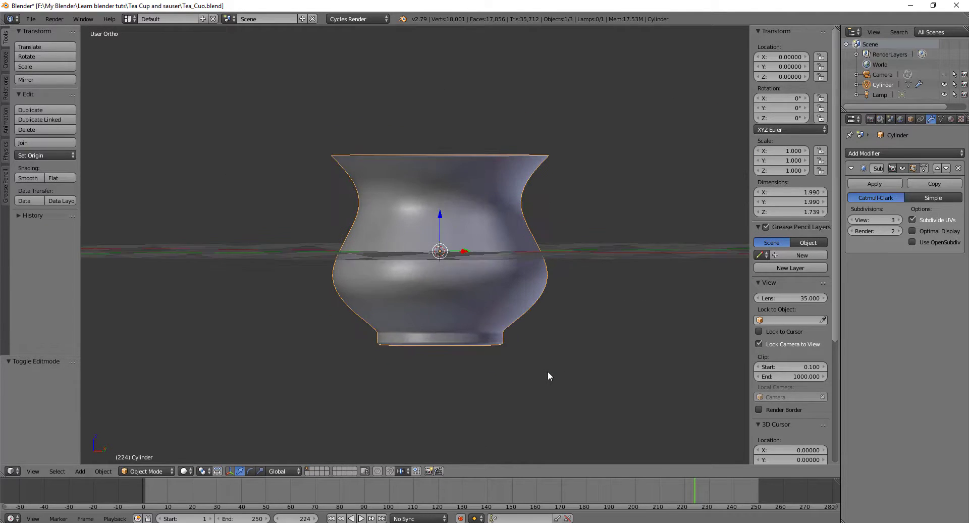
pyautogui.moveTo(614, 331); pyautogui.dragTo(614, 352, button='middle')
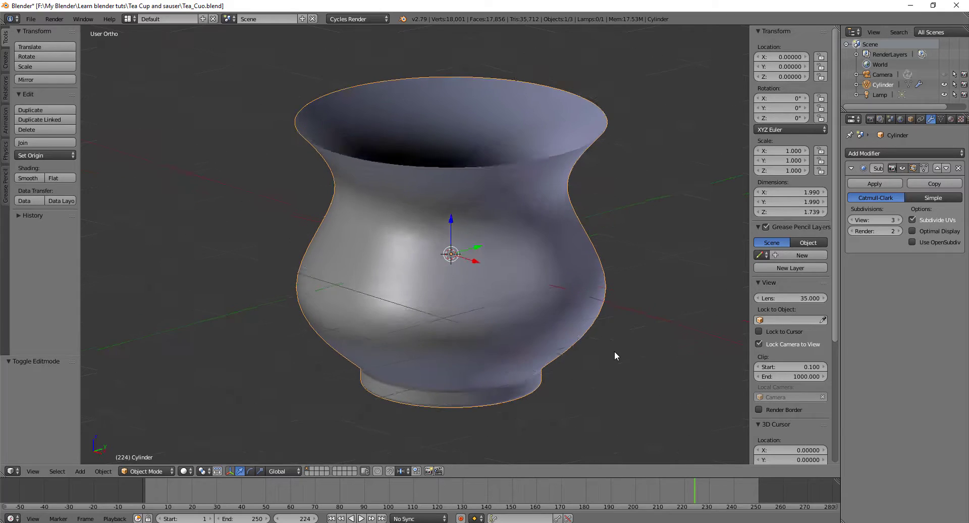
pyautogui.scroll(-2, 614, 352)
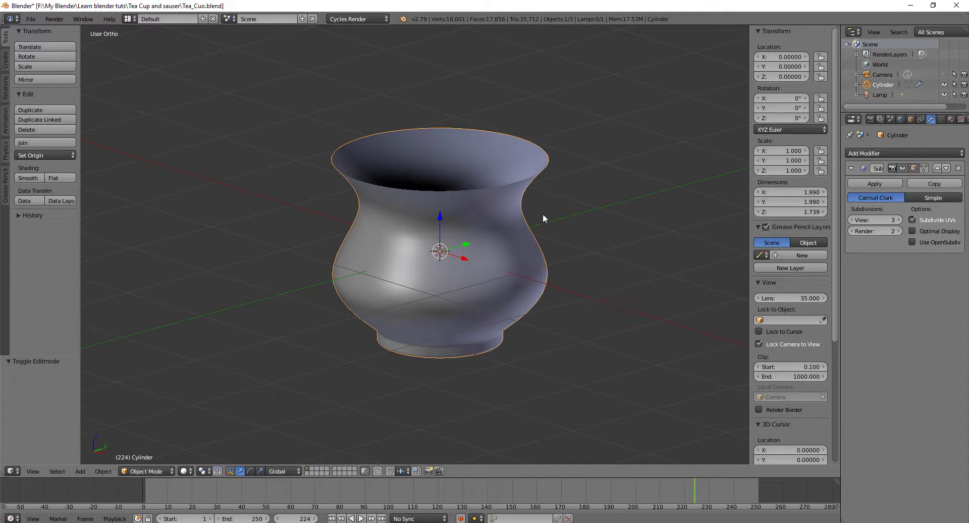
pyautogui.moveTo(547, 305)
pyautogui.mouseDown(button='middle')
pyautogui.moveTo(553, 212)
pyautogui.moveTo(534, 309)
pyautogui.mouseUp(button='middle')
# Step: In Edit Mode, hide the subdivision modifier's viewport preview and switch to vertex selection
pyautogui.press('Tab')
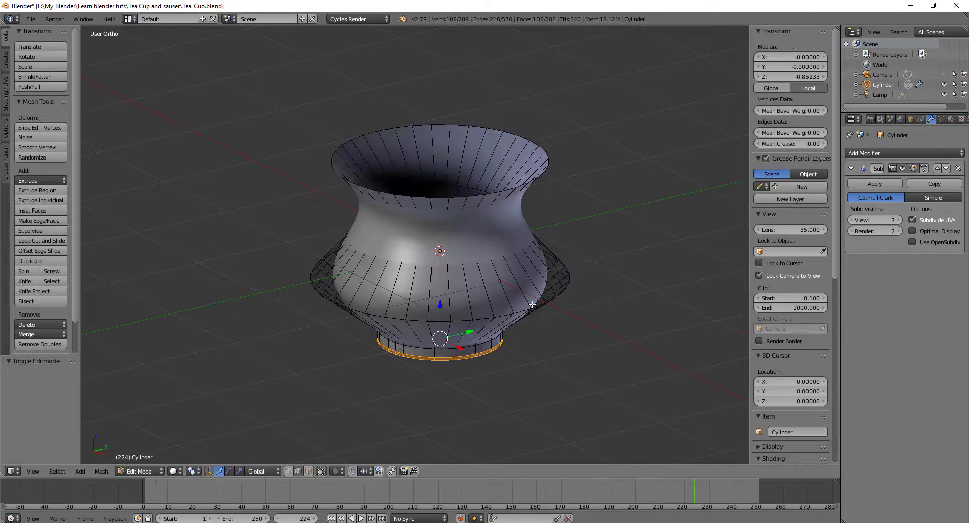
pyautogui.moveTo(521, 295); pyautogui.dragTo(519, 294, button='middle')
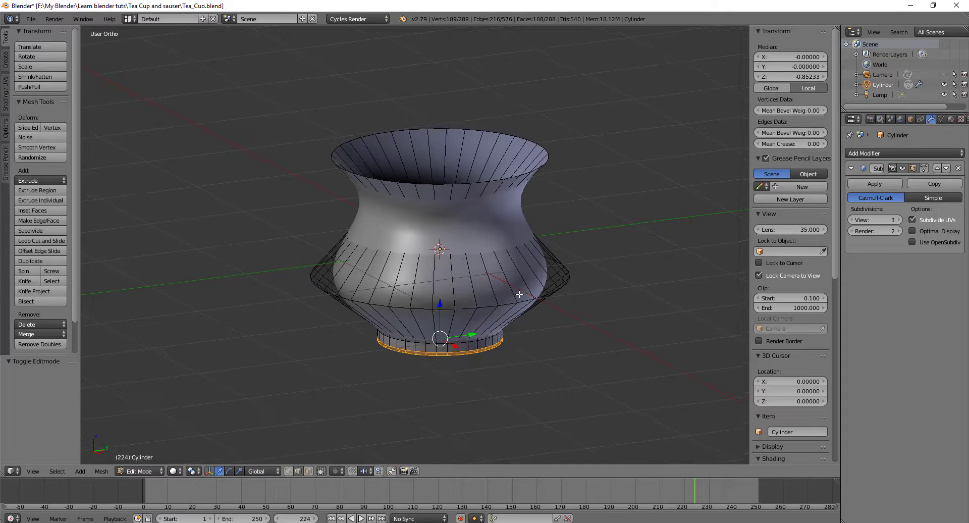
pyautogui.moveTo(460, 311); pyautogui.dragTo(573, 282, button='middle')
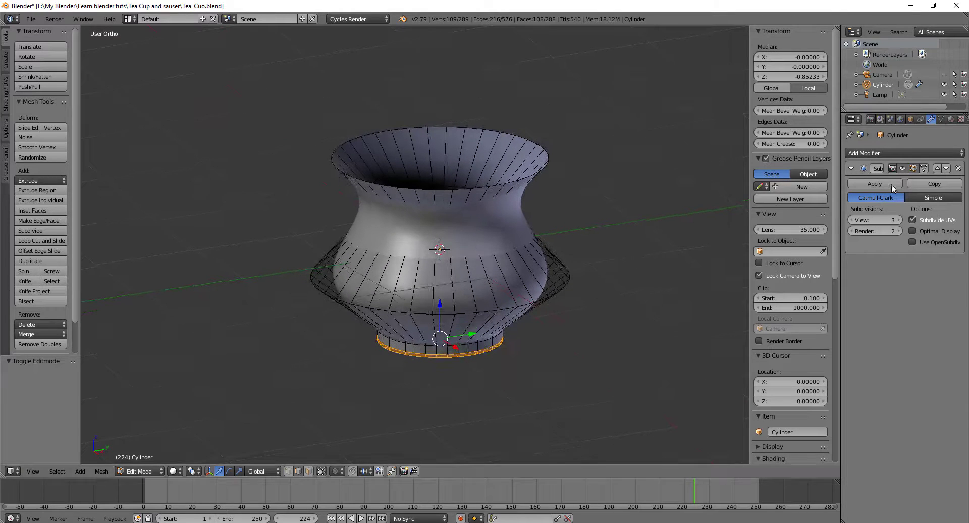
pyautogui.click(903, 168)
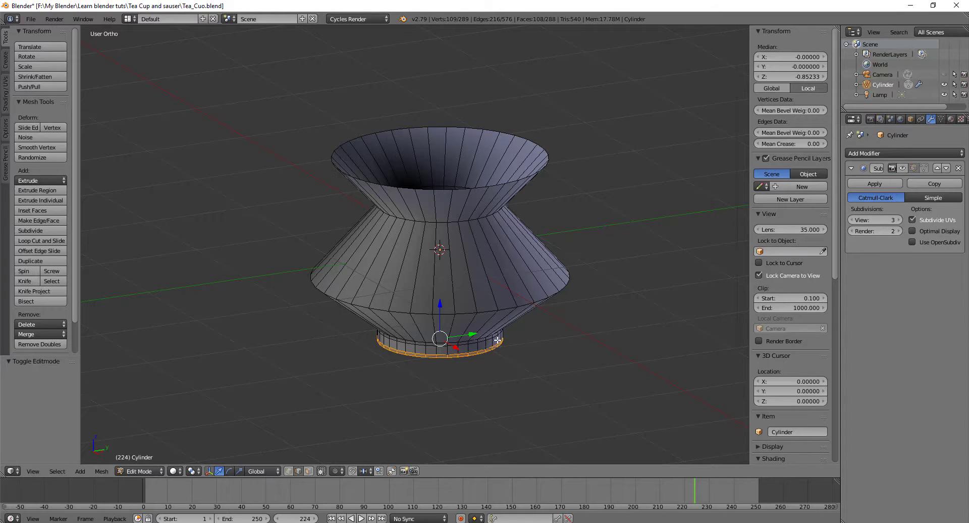
pyautogui.moveTo(498, 341); pyautogui.dragTo(496, 322, button='middle')
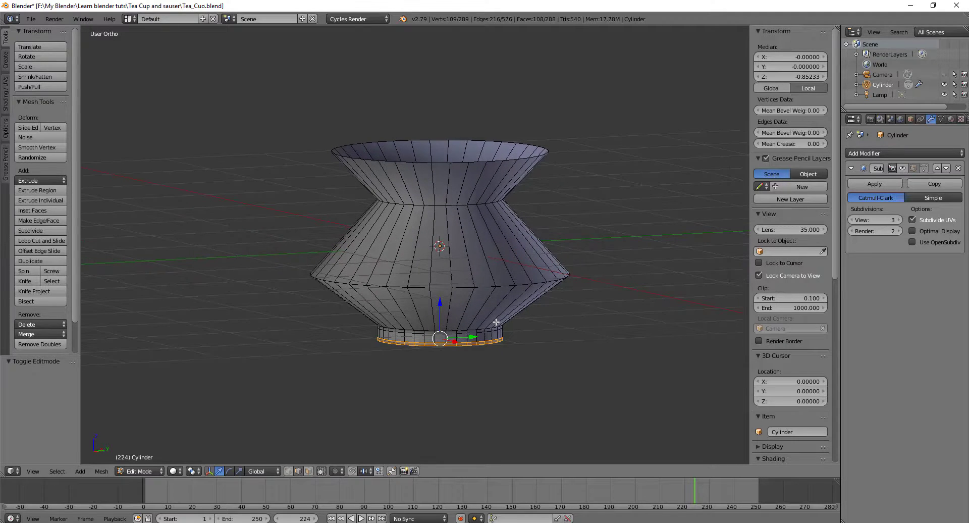
pyautogui.moveTo(493, 268); pyautogui.dragTo(469, 275, button='middle')
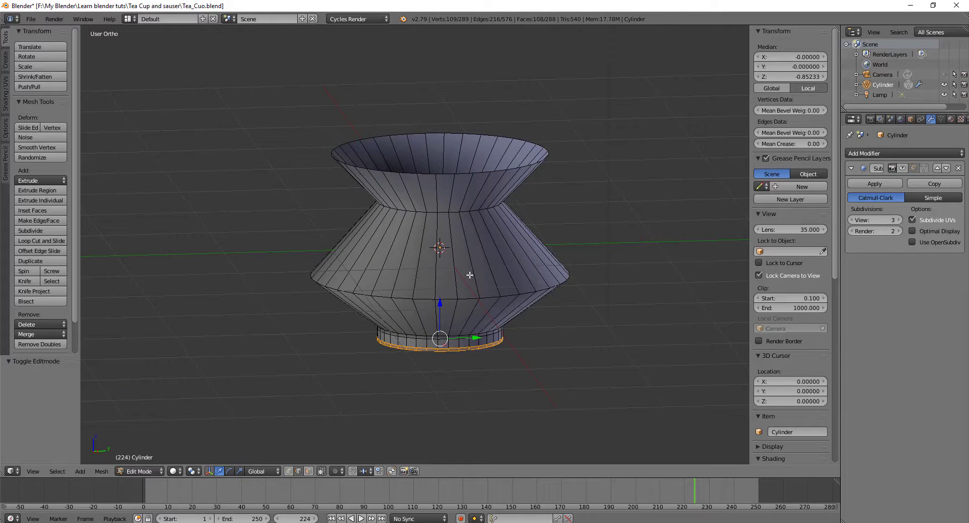
pyautogui.hotkey('ctrl', 'Tab')
pyautogui.click(453, 255)
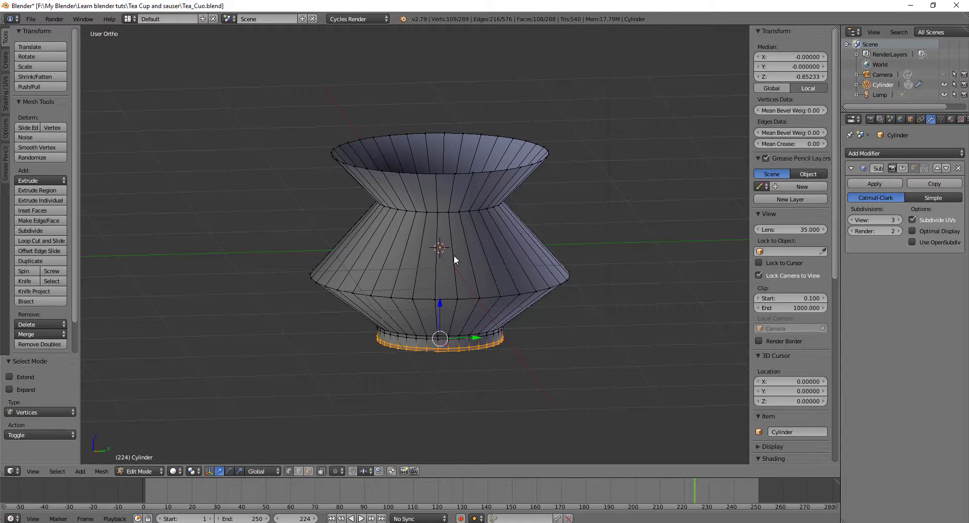
# Step: Select every third vertex all the way around the cup's widest edge loop
pyautogui.moveTo(503, 297)
pyautogui.mouseDown(button='middle')
pyautogui.moveTo(490, 286)
pyautogui.moveTo(505, 290)
pyautogui.moveTo(503, 308)
pyautogui.mouseUp(button='middle')
pyautogui.rightClick(463, 281)
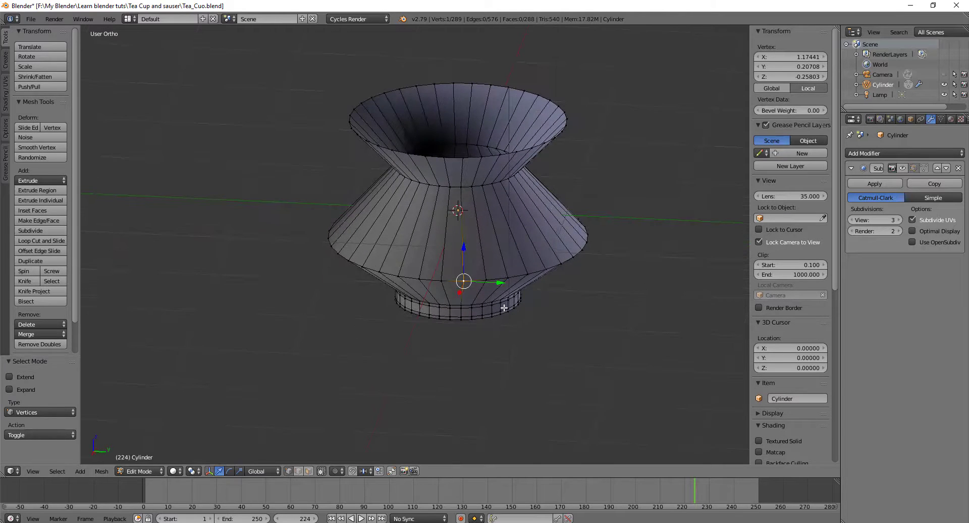
pyautogui.keyDown('shift'); pyautogui.rightClick(528, 278); pyautogui.keyUp('shift')
pyautogui.moveTo(593, 287); pyautogui.dragTo(510, 320, button='middle')
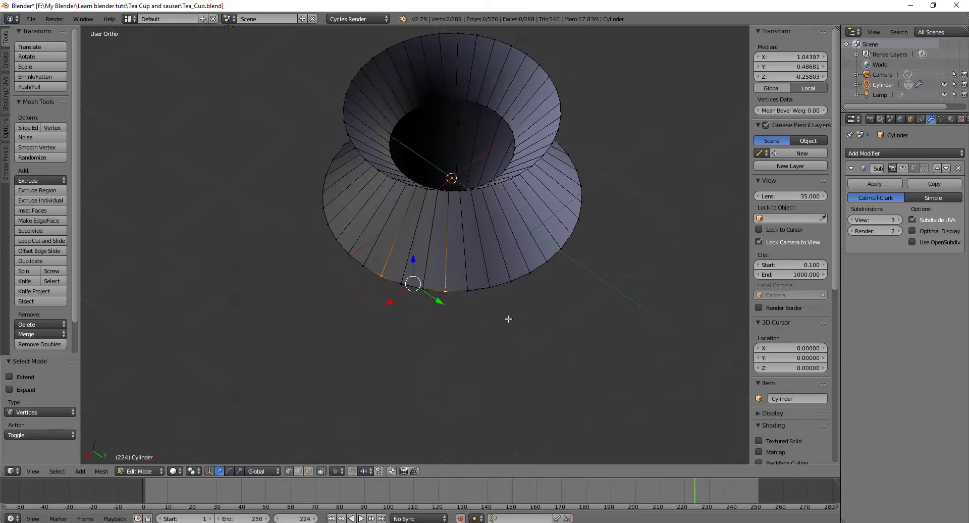
pyautogui.keyDown('shift'); pyautogui.rightClick(511, 281); pyautogui.keyUp('shift')
pyautogui.keyDown('shift'); pyautogui.rightClick(560, 248); pyautogui.keyUp('shift')
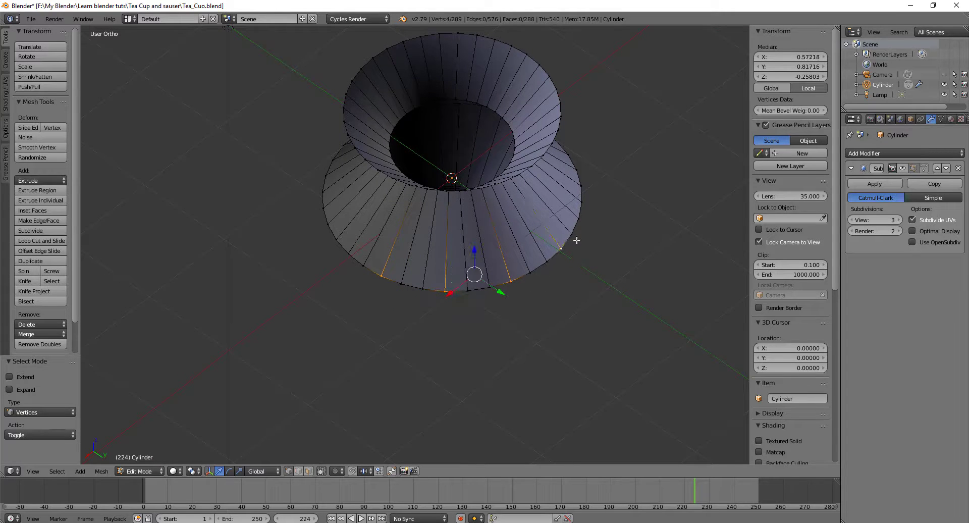
pyautogui.keyDown('shift'); pyautogui.rightClick(581, 204); pyautogui.keyUp('shift')
pyautogui.moveTo(581, 203); pyautogui.dragTo(488, 255, button='middle')
pyautogui.keyDown('shift'); pyautogui.rightClick(628, 347); pyautogui.keyUp('shift')
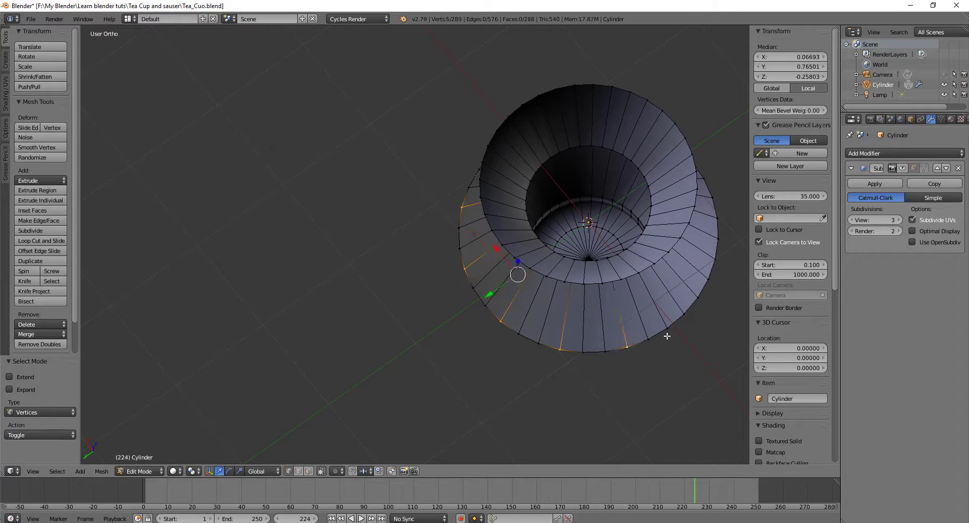
pyautogui.keyDown('shift'); pyautogui.rightClick(684, 315); pyautogui.keyUp('shift')
pyautogui.keyDown('shift'); pyautogui.rightClick(716, 259); pyautogui.keyUp('shift')
pyautogui.keyDown('shift'); pyautogui.rightClick(712, 198); pyautogui.keyUp('shift')
pyautogui.keyDown('shift'); pyautogui.moveTo(701, 286); pyautogui.dragTo(370, 219, button='middle'); pyautogui.keyUp('shift')
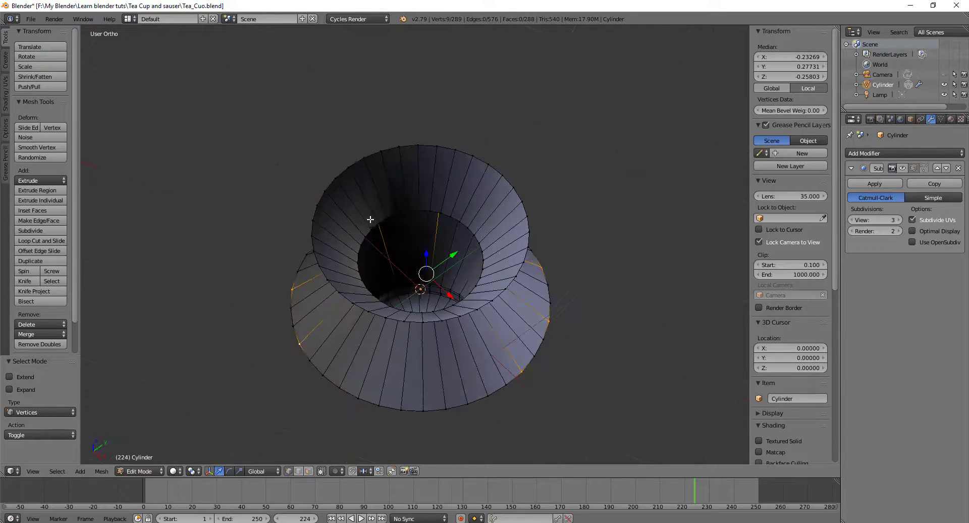
pyautogui.keyDown('shift'); pyautogui.rightClick(341, 389); pyautogui.keyUp('shift')
pyautogui.keyDown('shift'); pyautogui.rightClick(401, 410); pyautogui.keyUp('shift')
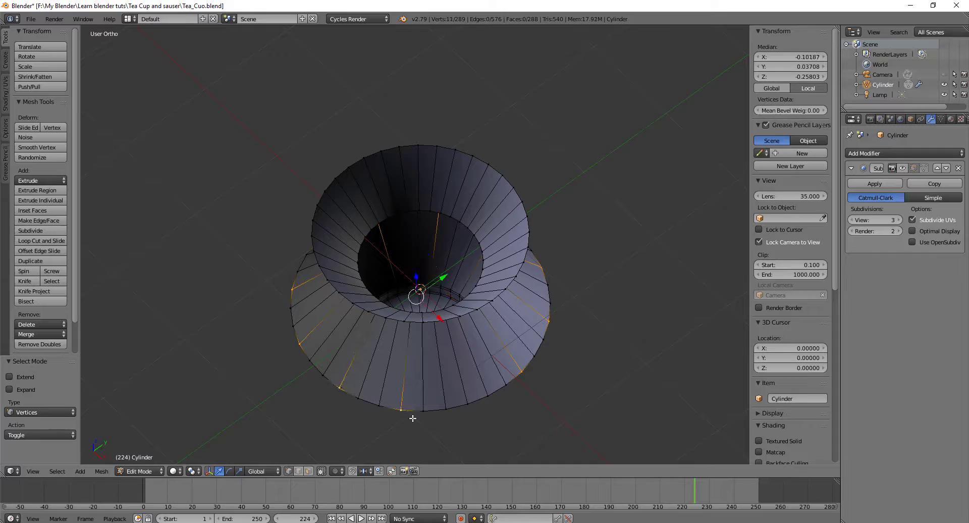
pyautogui.keyDown('shift'); pyautogui.rightClick(468, 404); pyautogui.keyUp('shift')
pyautogui.moveTo(577, 396); pyautogui.dragTo(619, 380, button='middle')
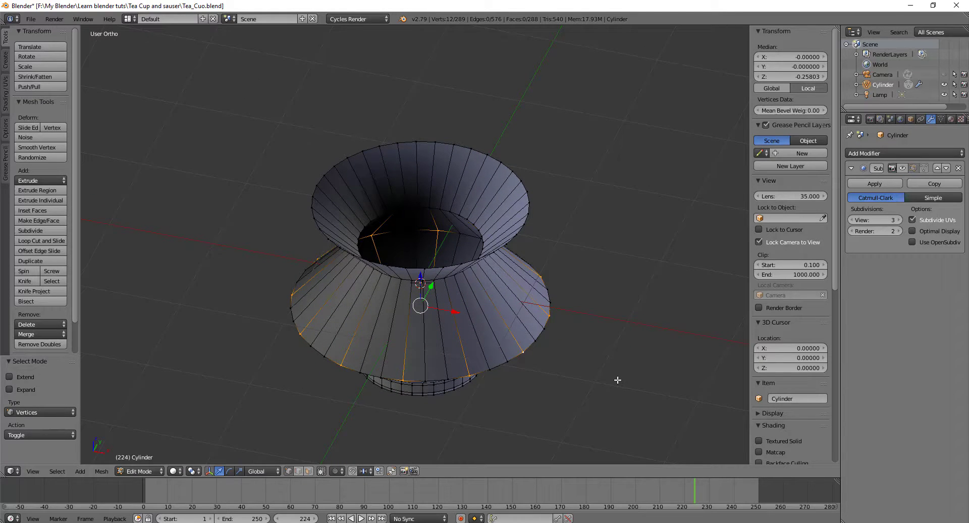
# Step: From the top view, add to the selection the two rim vertices between each pair of neighbouring selected belly vertices, all around the cup
pyautogui.press('KP_7')
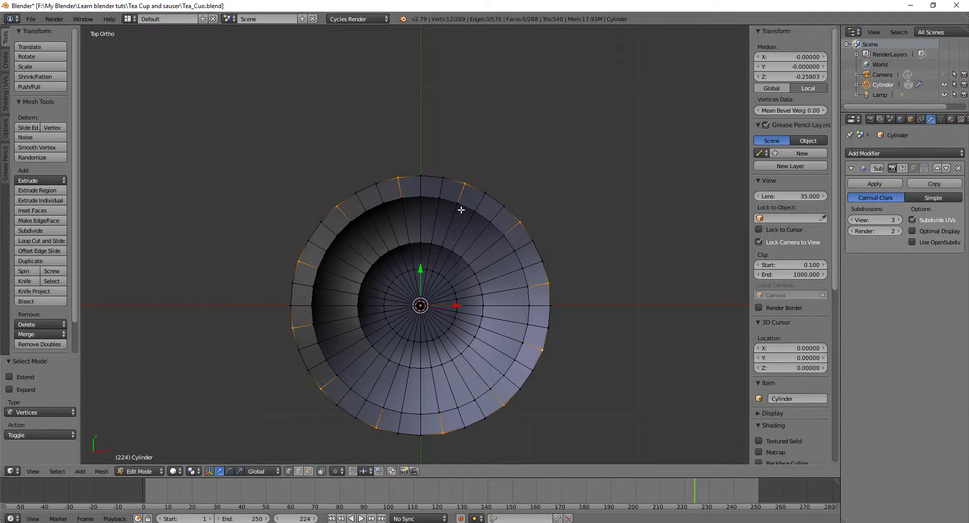
pyautogui.keyDown('shift'); pyautogui.rightClick(440, 201); pyautogui.keyUp('shift')
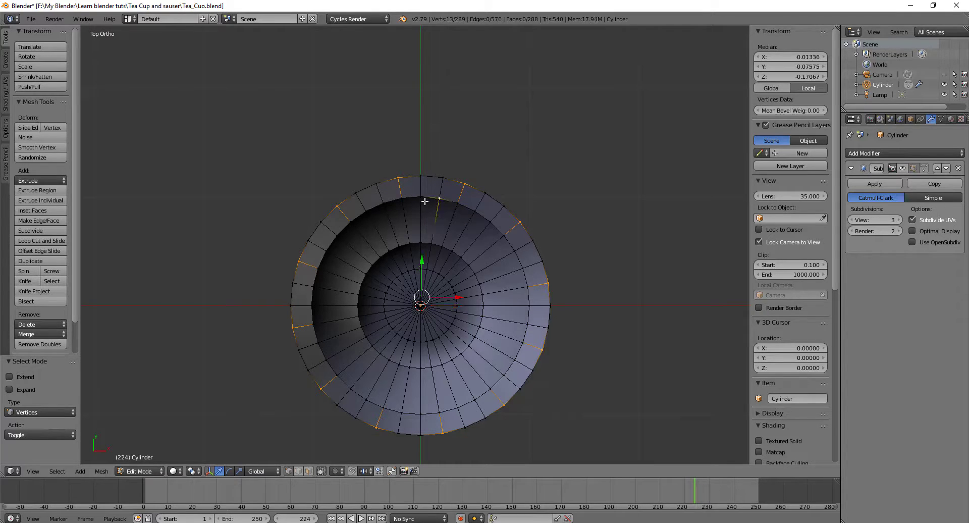
pyautogui.keyDown('shift'); pyautogui.rightClick(423, 200); pyautogui.keyUp('shift')
pyautogui.keyDown('shift'); pyautogui.rightClick(383, 205); pyautogui.keyUp('shift')
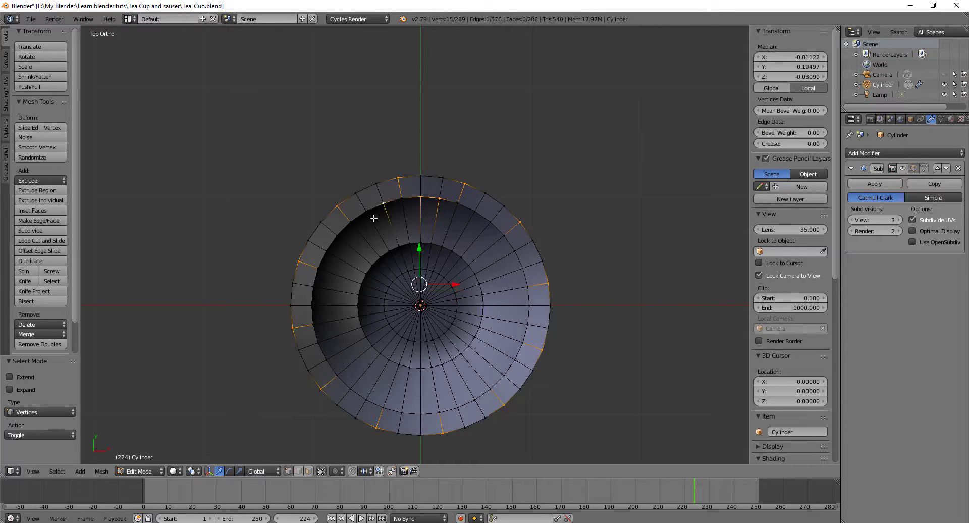
pyautogui.keyDown('shift'); pyautogui.rightClick(370, 214); pyautogui.keyUp('shift')
pyautogui.keyDown('shift'); pyautogui.rightClick(338, 240); pyautogui.keyUp('shift')
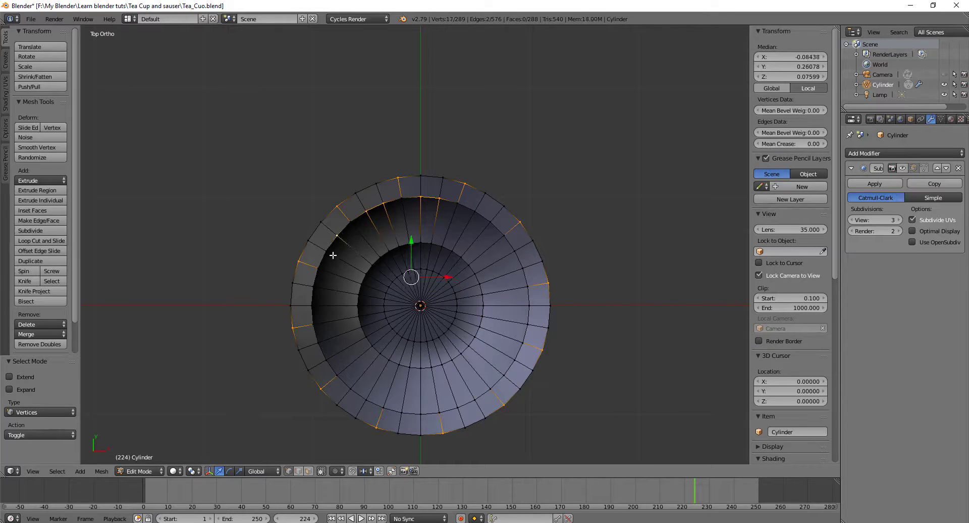
pyautogui.keyDown('shift'); pyautogui.rightClick(330, 253); pyautogui.keyUp('shift')
pyautogui.keyDown('shift'); pyautogui.rightClick(316, 288); pyautogui.keyUp('shift')
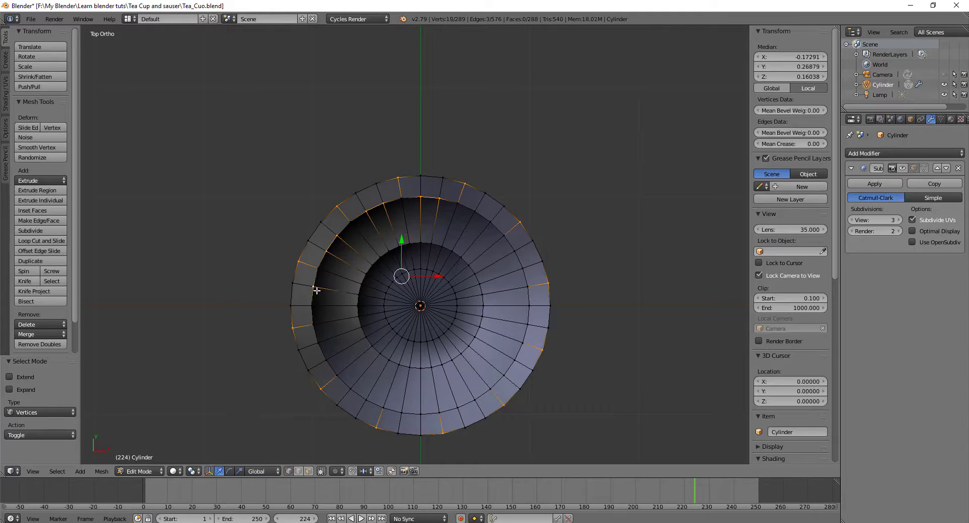
pyautogui.keyDown('shift'); pyautogui.rightClick(313, 304); pyautogui.keyUp('shift')
pyautogui.keyDown('shift'); pyautogui.rightClick(320, 343); pyautogui.keyUp('shift')
pyautogui.keyDown('shift'); pyautogui.rightClick(337, 374); pyautogui.keyUp('shift')
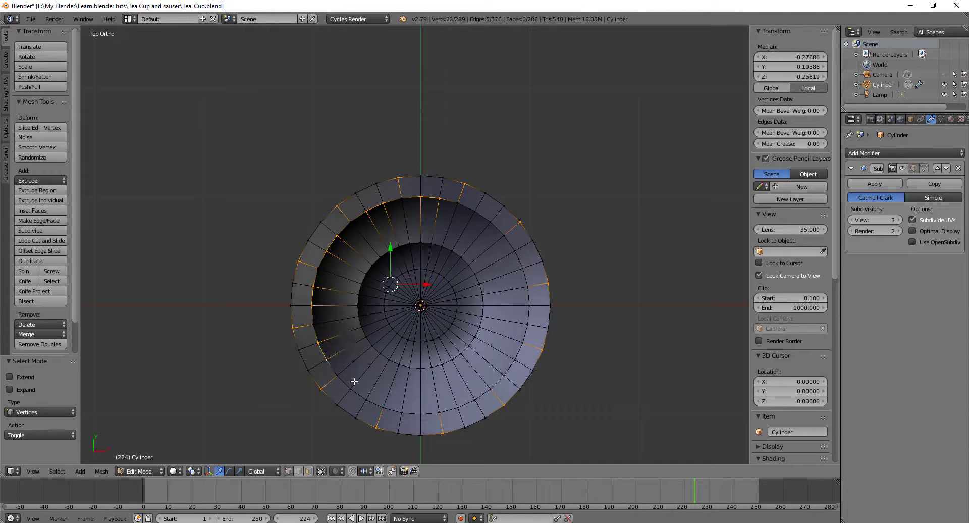
pyautogui.keyDown('shift'); pyautogui.rightClick(351, 389); pyautogui.keyUp('shift')
pyautogui.keyDown('shift'); pyautogui.rightClick(367, 400); pyautogui.keyUp('shift')
pyautogui.keyDown('shift'); pyautogui.rightClick(401, 412); pyautogui.keyUp('shift')
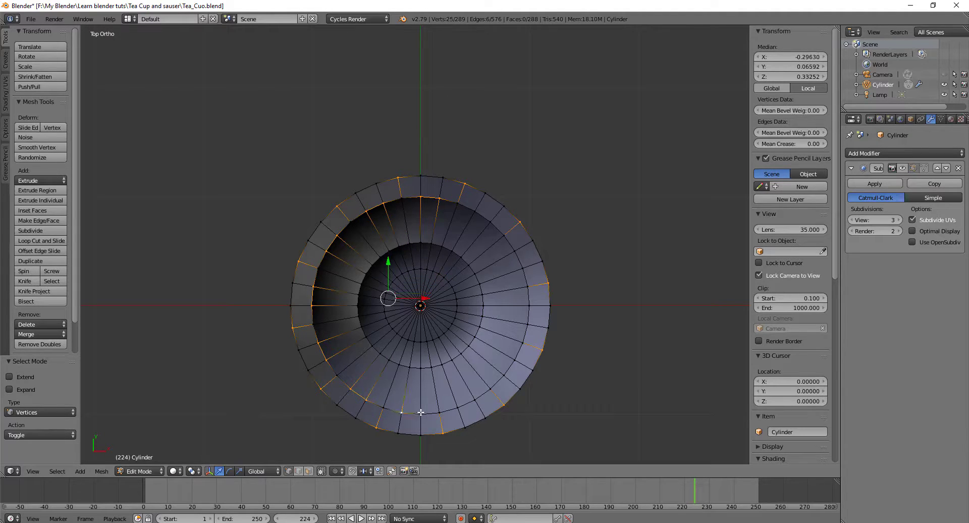
pyautogui.keyDown('shift'); pyautogui.rightClick(422, 412); pyautogui.keyUp('shift')
pyautogui.keyDown('shift'); pyautogui.rightClick(457, 406); pyautogui.keyUp('shift')
pyautogui.keyDown('shift'); pyautogui.rightClick(474, 398); pyautogui.keyUp('shift')
pyautogui.keyDown('shift'); pyautogui.rightClick(497, 381); pyautogui.keyUp('shift')
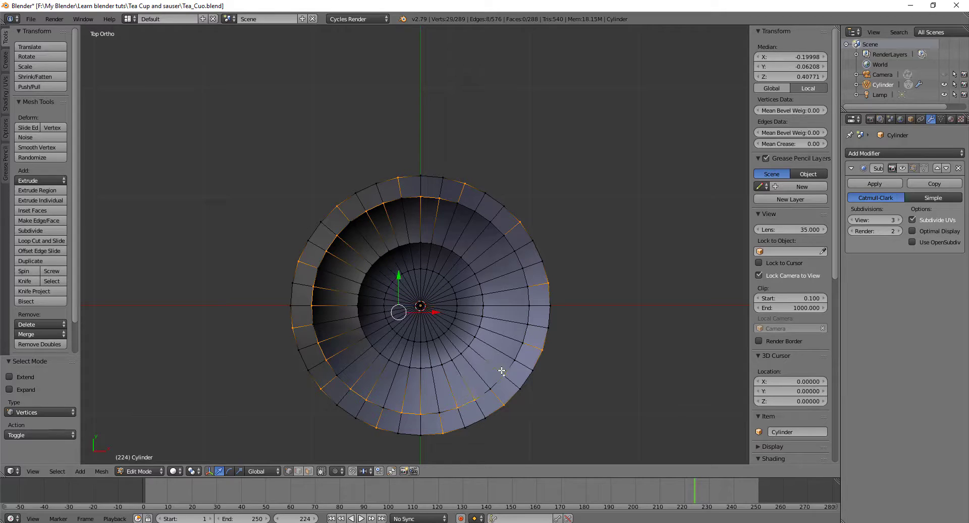
pyautogui.keyDown('shift'); pyautogui.rightClick(514, 359); pyautogui.keyUp('shift')
pyautogui.keyDown('shift'); pyautogui.rightClick(526, 332); pyautogui.keyUp('shift')
pyautogui.keyDown('shift'); pyautogui.rightClick(529, 305); pyautogui.keyUp('shift')
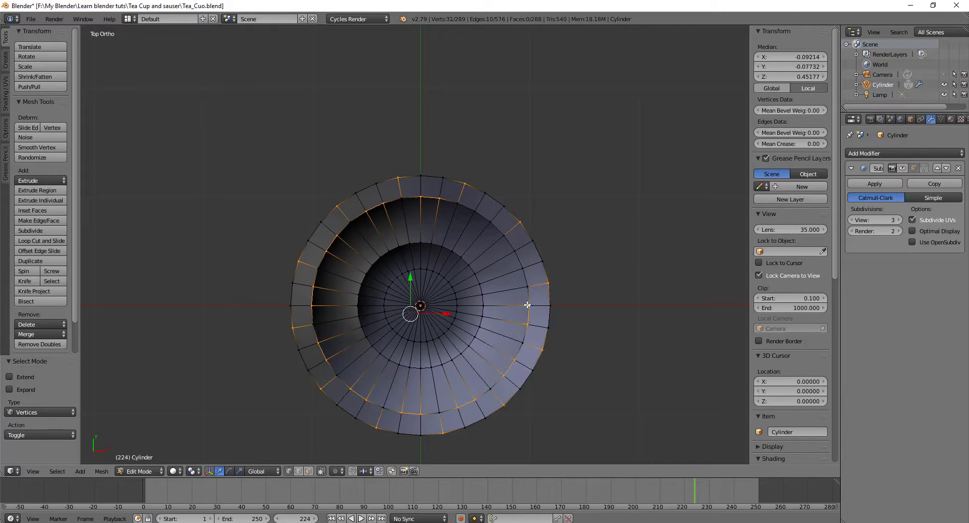
pyautogui.keyDown('shift'); pyautogui.rightClick(525, 277); pyautogui.keyUp('shift')
pyautogui.keyDown('shift'); pyautogui.rightClick(514, 253); pyautogui.keyUp('shift')
pyautogui.keyDown('shift'); pyautogui.rightClick(489, 225); pyautogui.keyUp('shift')
pyautogui.keyDown('shift'); pyautogui.rightClick(474, 213); pyautogui.keyUp('shift')
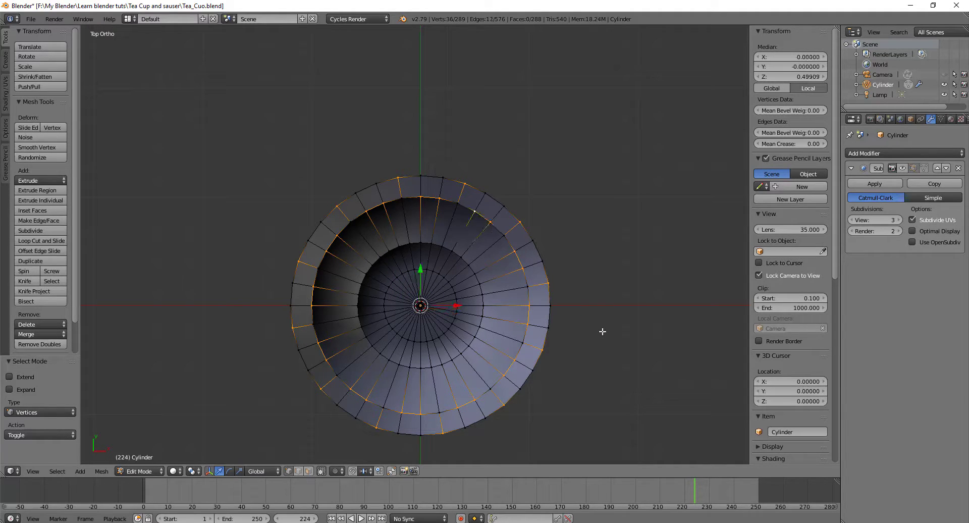
# Step: Scale the selected rim and belly vertices outward by about 1.089 in X and Y only, leaving Z locked
pyautogui.keyDown('shift'); pyautogui.moveTo(610, 368); pyautogui.dragTo(594, 251, button='middle'); pyautogui.keyUp('shift')
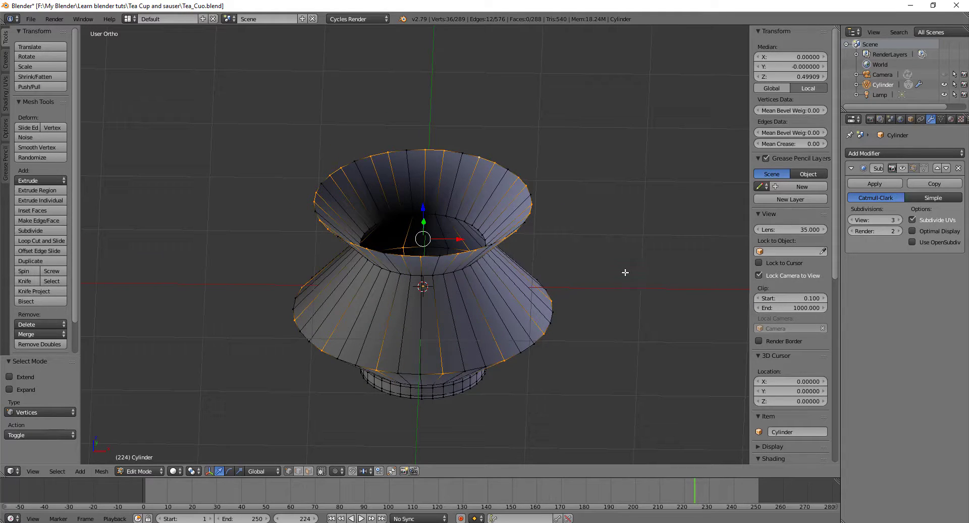
pyautogui.press('s')
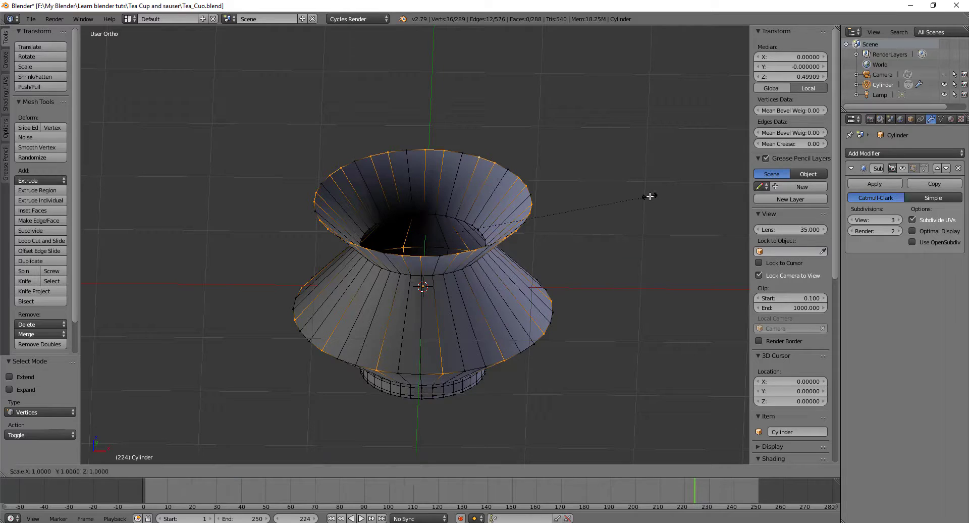
pyautogui.hotkey('shift', 'z')
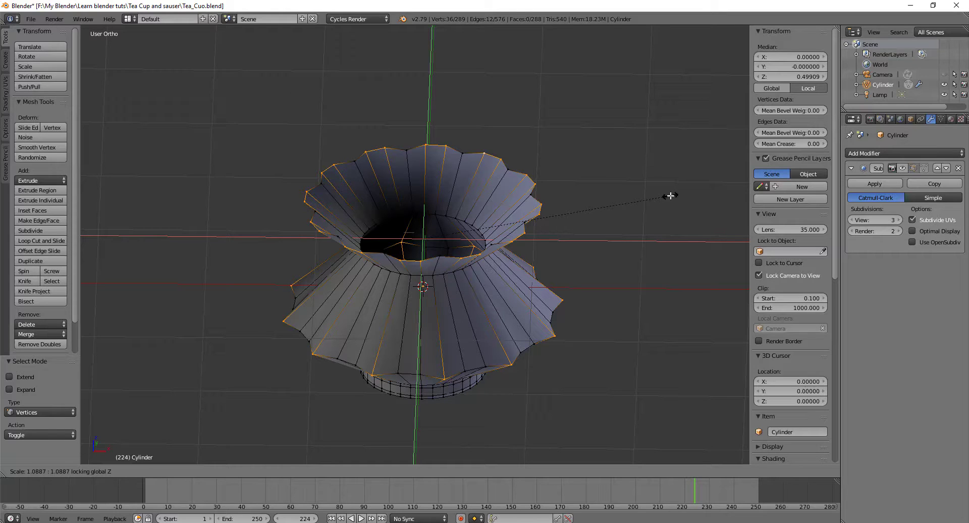
pyautogui.click(670, 196)
pyautogui.moveTo(670, 295)
pyautogui.mouseDown(button='middle')
pyautogui.moveTo(656, 234)
pyautogui.moveTo(660, 168)
pyautogui.moveTo(655, 326)
pyautogui.moveTo(660, 303)
pyautogui.mouseUp(button='middle')
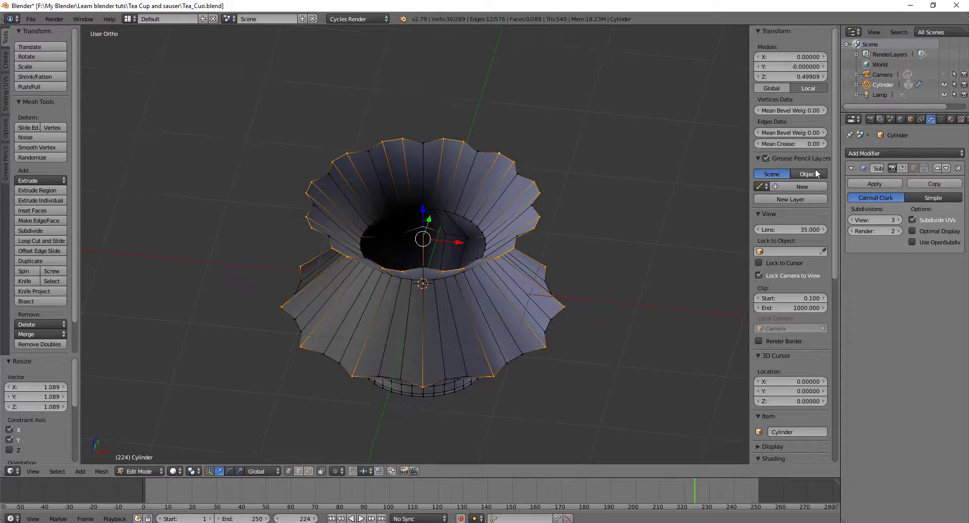
# Step: Turn the subdivision modifier's viewport preview back on and check the wavy cup in Object Mode
pyautogui.click(902, 168)
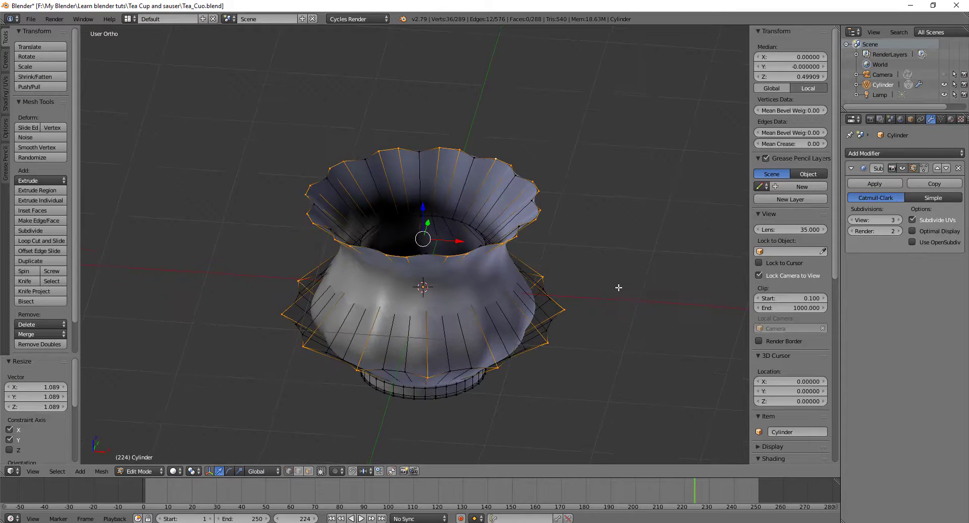
pyautogui.press('Tab')
pyautogui.moveTo(634, 303); pyautogui.dragTo(441, 319, button='middle')
# Step: In Edit Mode with wireframe shading, circle-deselect all rim vertices, keeping only the belly vertices selected
pyautogui.press('Tab')
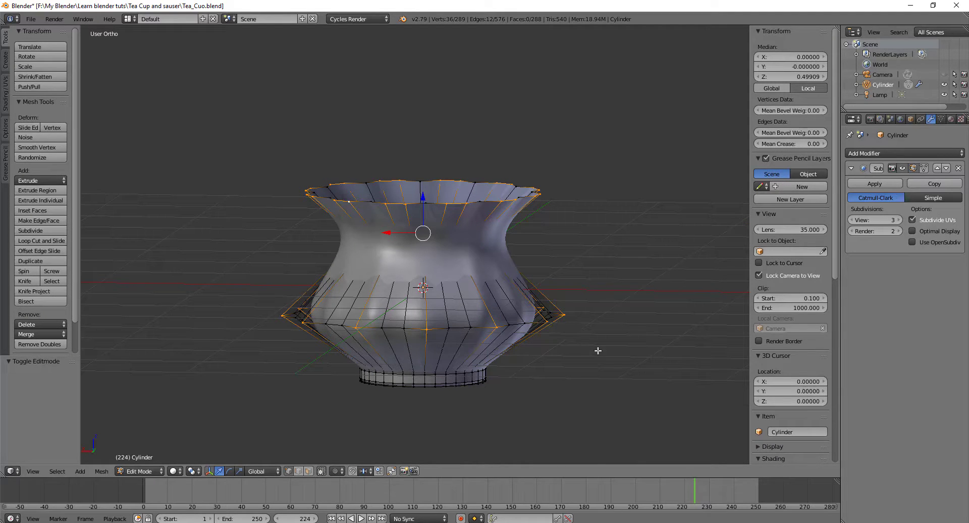
pyautogui.moveTo(598, 353); pyautogui.dragTo(600, 349, button='middle')
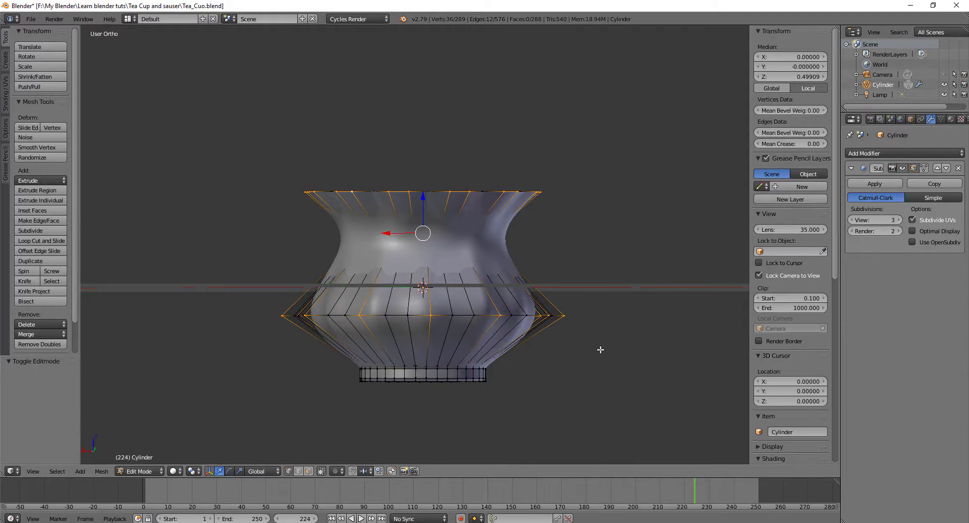
pyautogui.press('z')
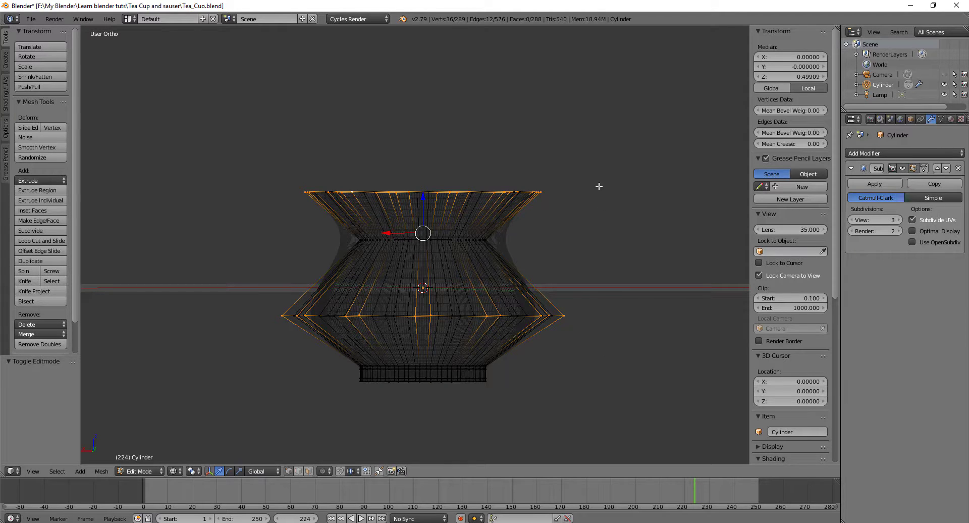
pyautogui.press('c')
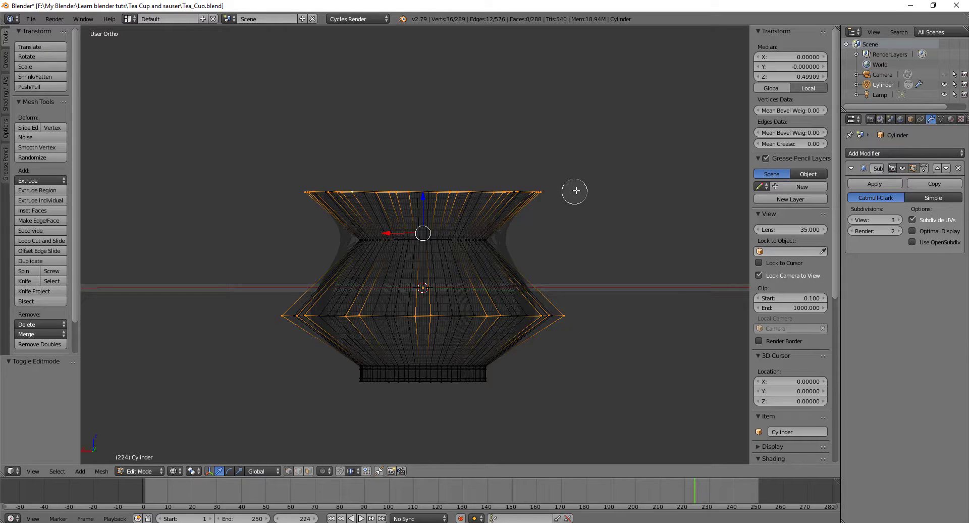
pyautogui.moveTo(575, 191); pyautogui.dragTo(285, 195, button='middle')
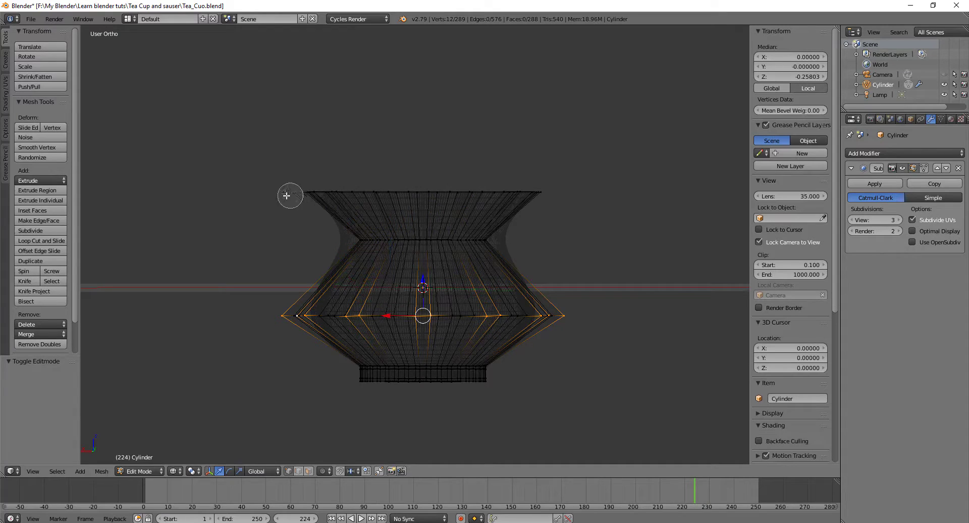
pyautogui.rightClick(620, 207)
# Step: Scale the selected belly vertices outward by about 1.048 in X and Y with Z locked
pyautogui.moveTo(627, 207); pyautogui.dragTo(612, 248, button='middle')
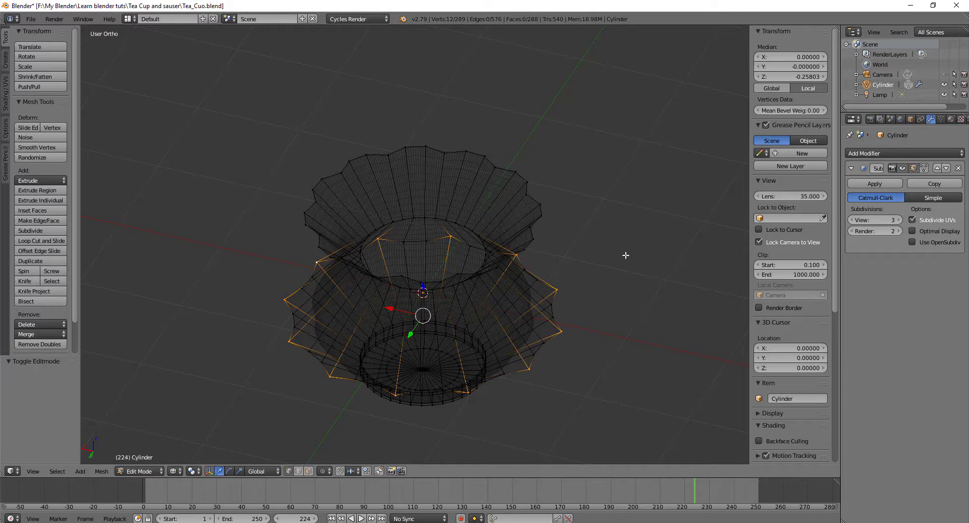
pyautogui.press('s')
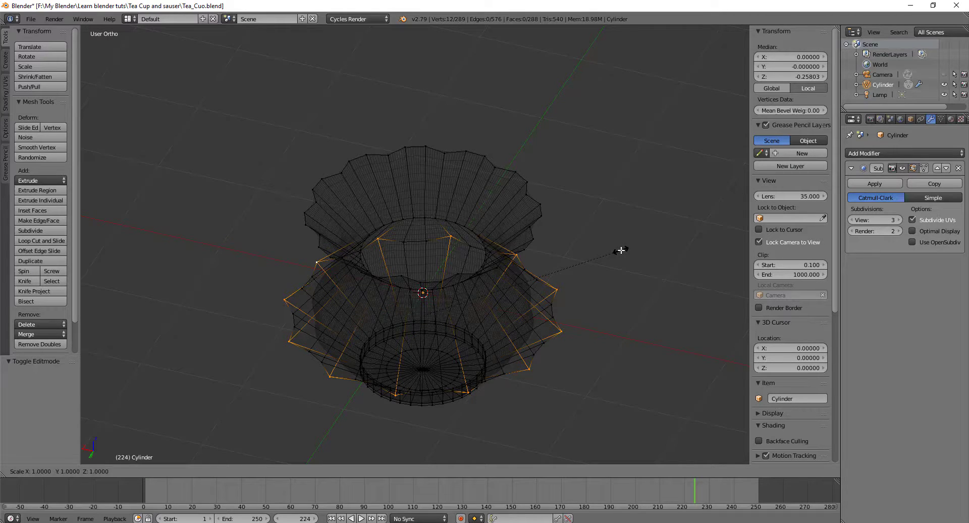
pyautogui.hotkey('shift', 'z')
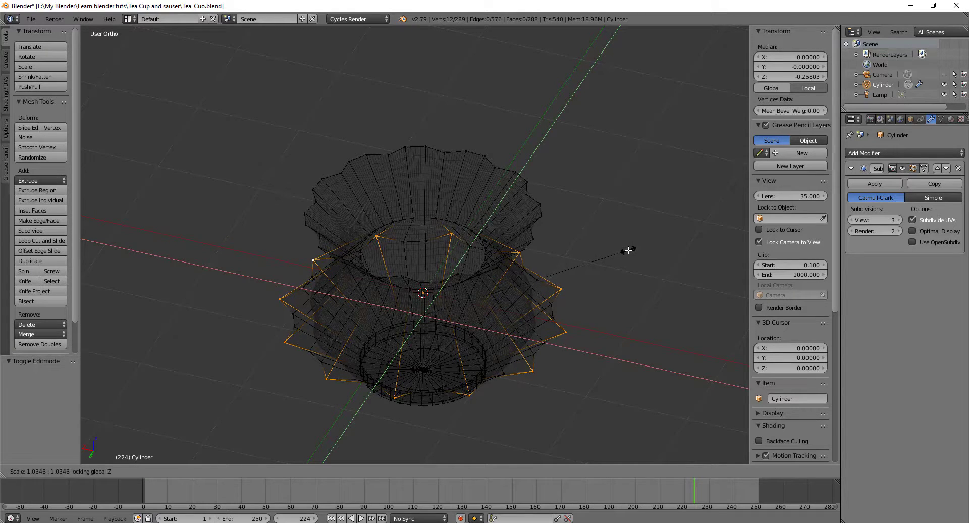
pyautogui.click(632, 250)
pyautogui.moveTo(631, 258); pyautogui.dragTo(566, 251, button='middle')
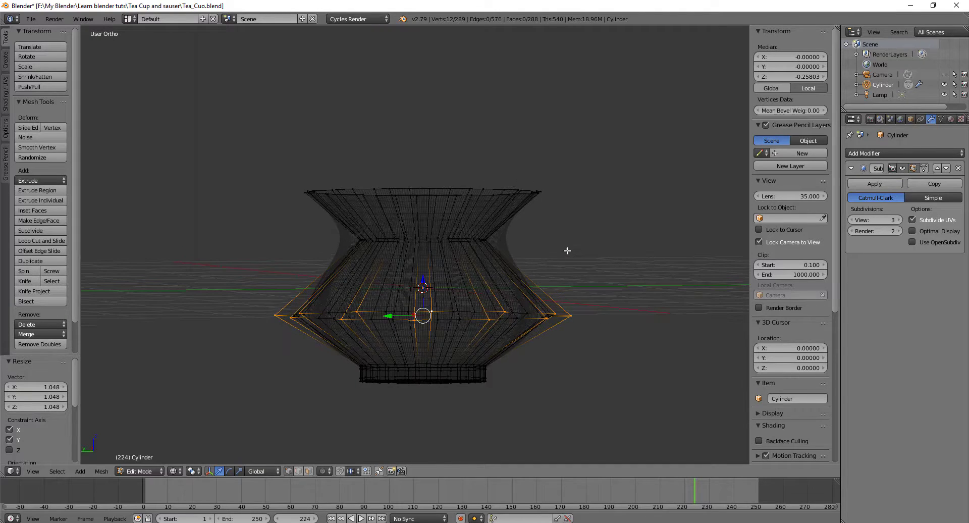
# Step: Return to Object Mode with solid shading and examine the fluted belly and wavy rim from the side, above and below
pyautogui.press('Tab')
pyautogui.press('z')
pyautogui.moveTo(592, 263)
pyautogui.mouseDown(button='middle')
pyautogui.moveTo(606, 254)
pyautogui.moveTo(634, 171)
pyautogui.moveTo(631, 208)
pyautogui.moveTo(596, 272)
pyautogui.moveTo(557, 284)
pyautogui.moveTo(589, 283)
pyautogui.moveTo(628, 195)
pyautogui.moveTo(590, 259)
pyautogui.moveTo(547, 265)
pyautogui.moveTo(625, 263)
pyautogui.mouseUp(button='middle')
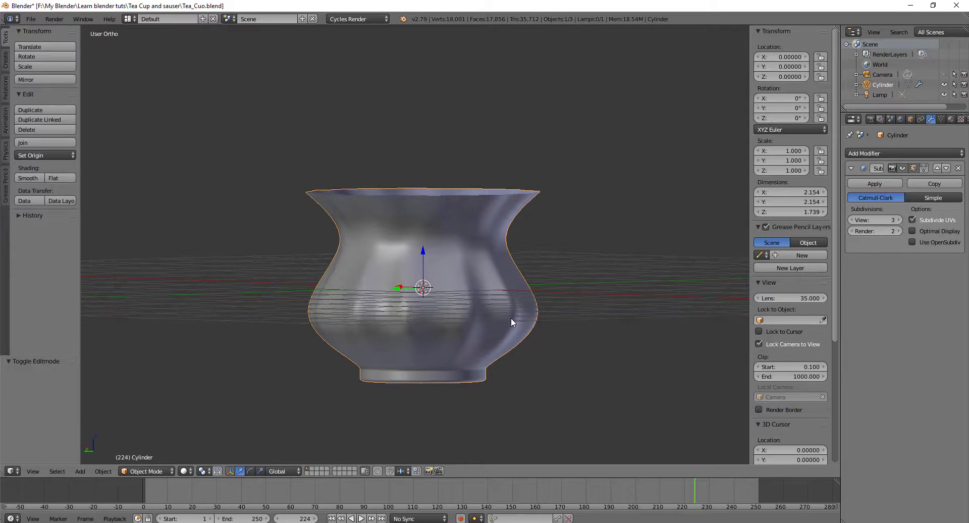
pyautogui.moveTo(510, 322); pyautogui.dragTo(505, 344, button='middle')
pyautogui.moveTo(469, 298); pyautogui.dragTo(458, 295, button='middle')
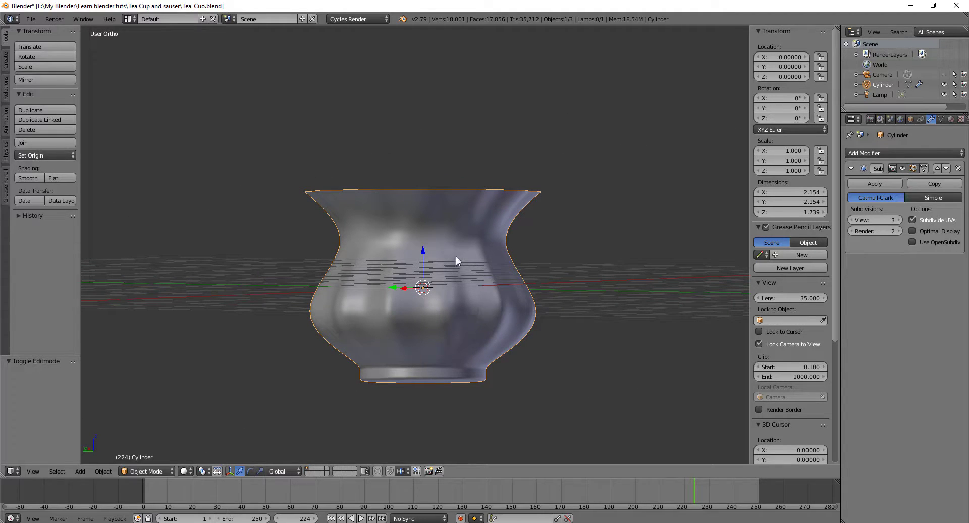
pyautogui.moveTo(471, 213); pyautogui.dragTo(478, 174, button='middle')
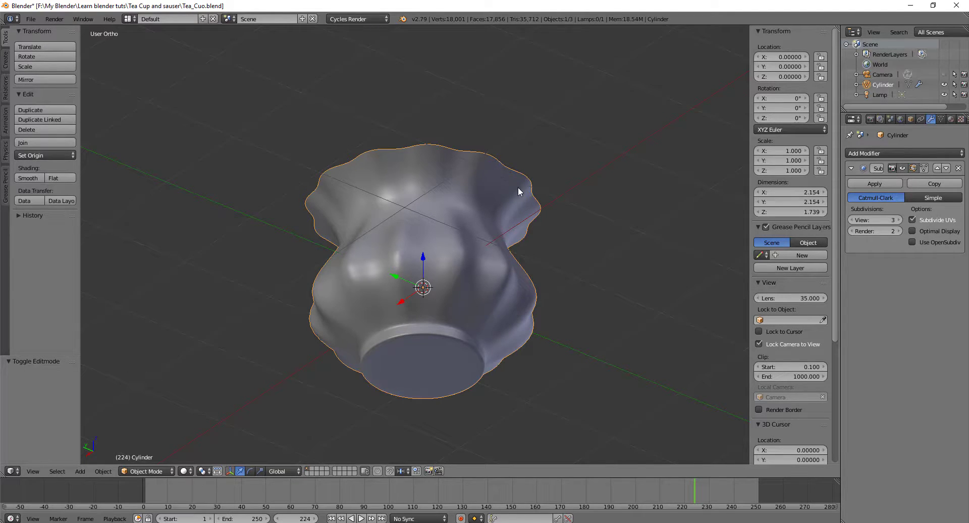
pyautogui.moveTo(519, 193); pyautogui.dragTo(510, 253, button='middle')
pyautogui.moveTo(510, 265); pyautogui.dragTo(512, 231, button='middle')
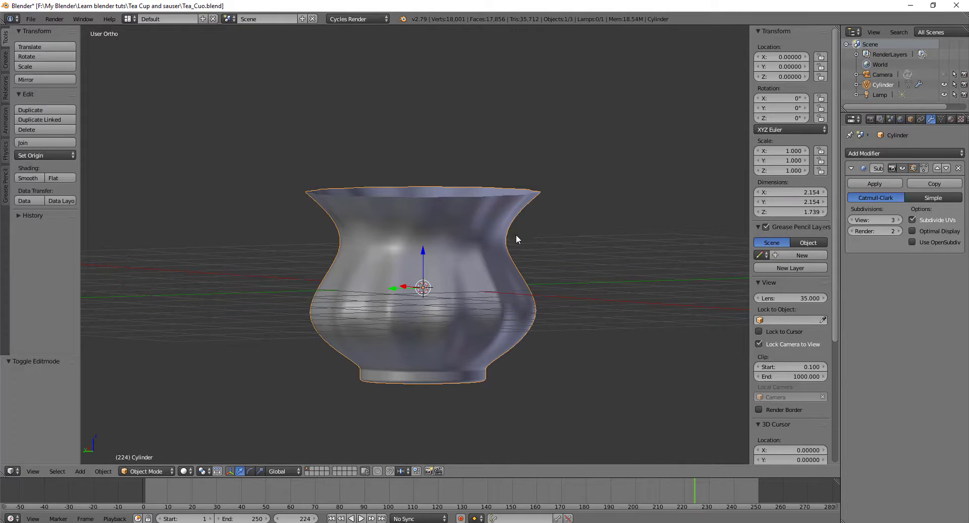
pyautogui.moveTo(521, 237); pyautogui.dragTo(495, 263, button='middle')
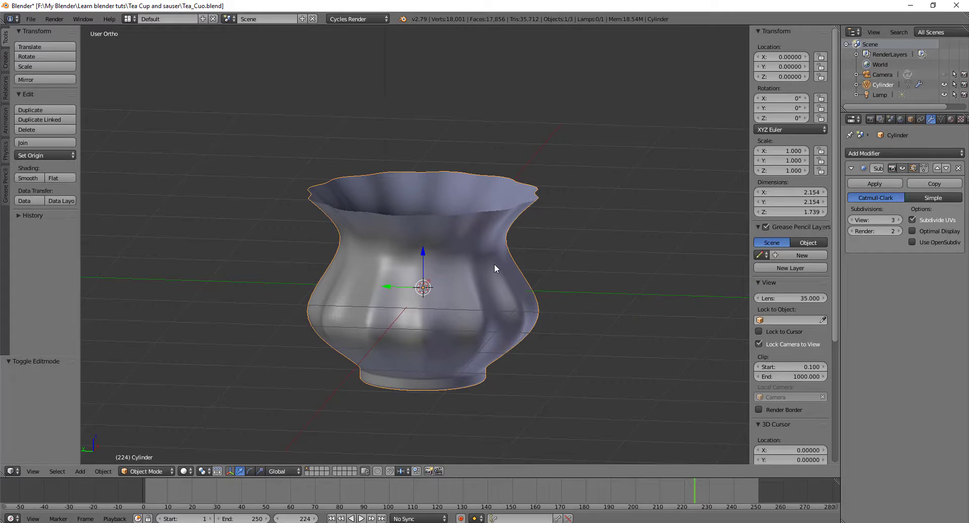
pyautogui.moveTo(536, 312); pyautogui.dragTo(425, 324, button='middle')
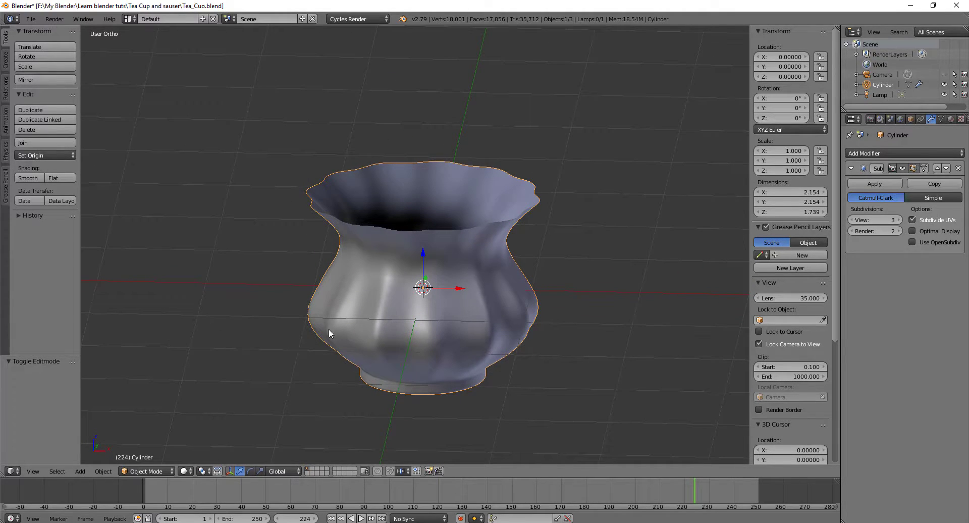
pyautogui.moveTo(490, 325); pyautogui.dragTo(479, 293, button='middle')
pyautogui.press('Tab')
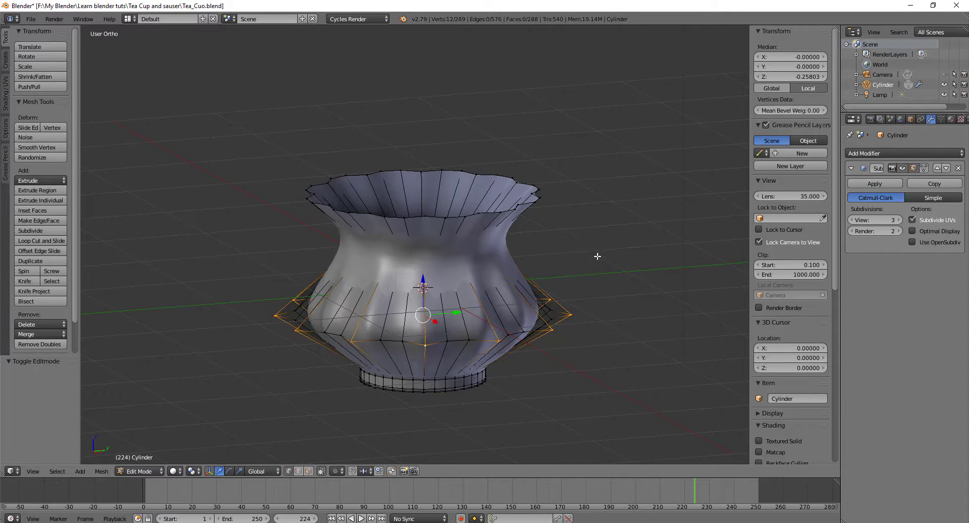
pyautogui.press('Tab')
pyautogui.moveTo(597, 256); pyautogui.dragTo(574, 248, button='middle')
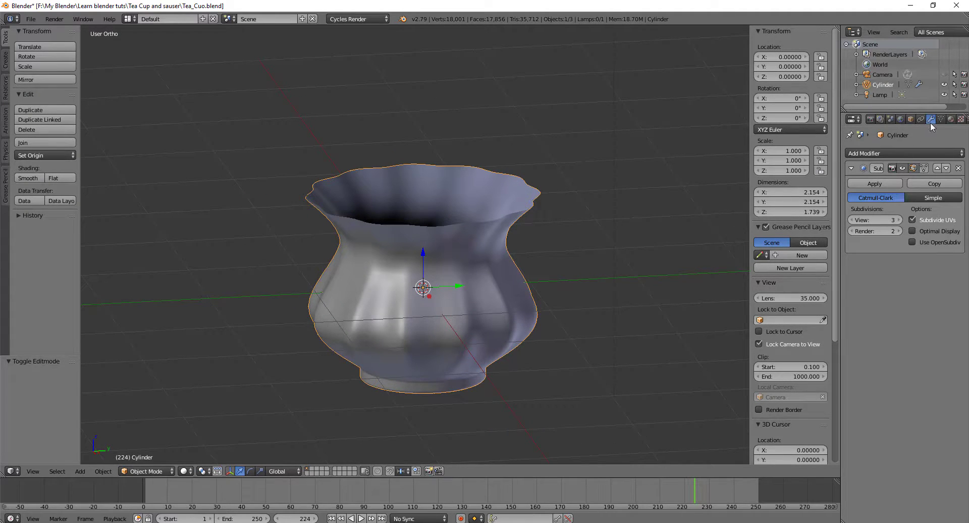
# Step: Add a Solidify modifier to the cup with thickness 0.0230, and set the subdivision modifier's render level to 3
pyautogui.click(882, 152)
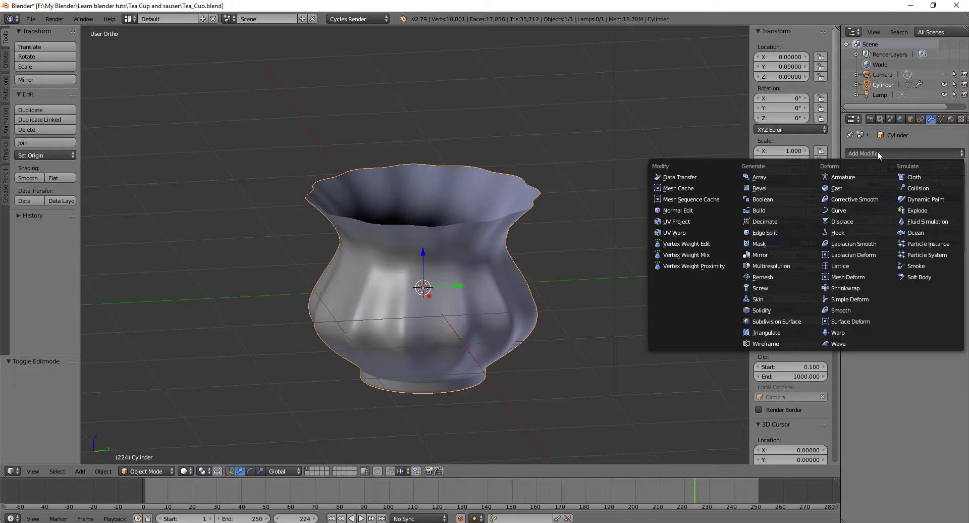
pyautogui.click(779, 311)
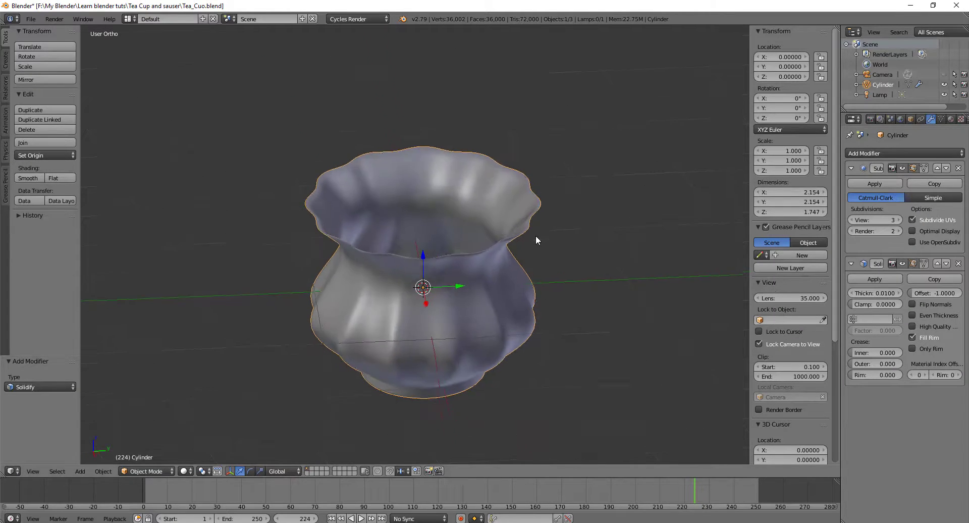
pyautogui.scroll(4, 521, 245)
pyautogui.moveTo(559, 241); pyautogui.dragTo(501, 242, button='middle')
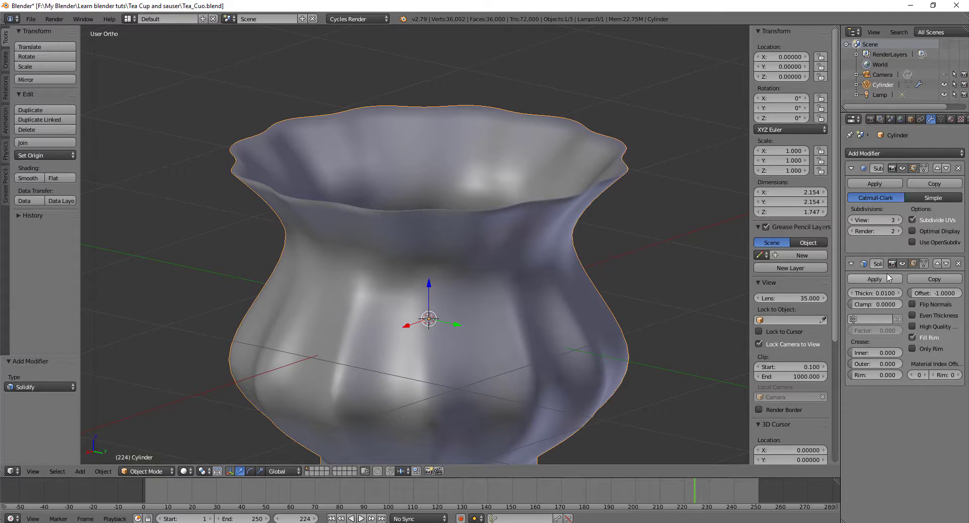
pyautogui.click(899, 231)
pyautogui.moveTo(875, 293); pyautogui.dragTo(899, 293)
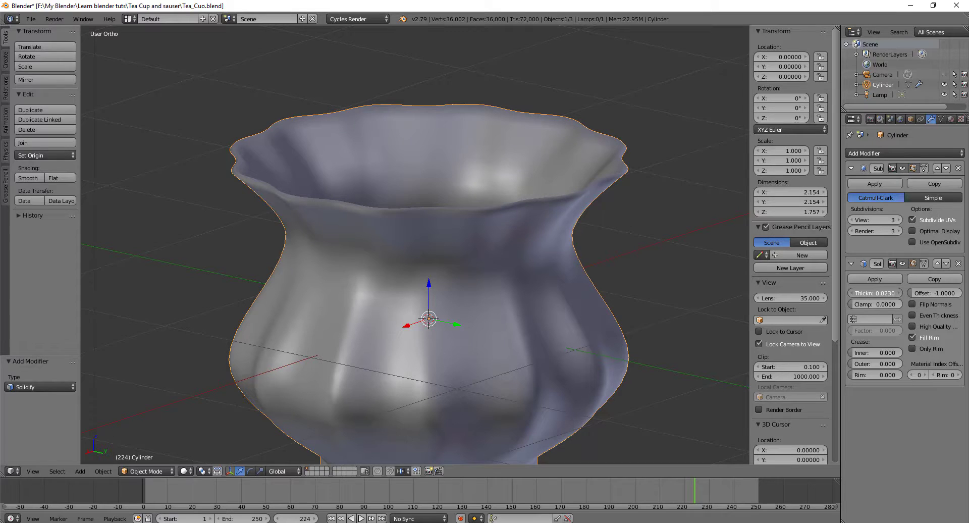
# Step: Examine the thickened cup wall and rim from several angles and distances
pyautogui.moveTo(740, 300)
pyautogui.mouseDown(button='middle')
pyautogui.moveTo(720, 277)
pyautogui.moveTo(728, 303)
pyautogui.moveTo(721, 298)
pyautogui.mouseUp(button='middle')
pyautogui.moveTo(83, 298)
pyautogui.mouseDown(button='middle')
pyautogui.moveTo(105, 285)
pyautogui.moveTo(98, 295)
pyautogui.mouseUp(button='middle')
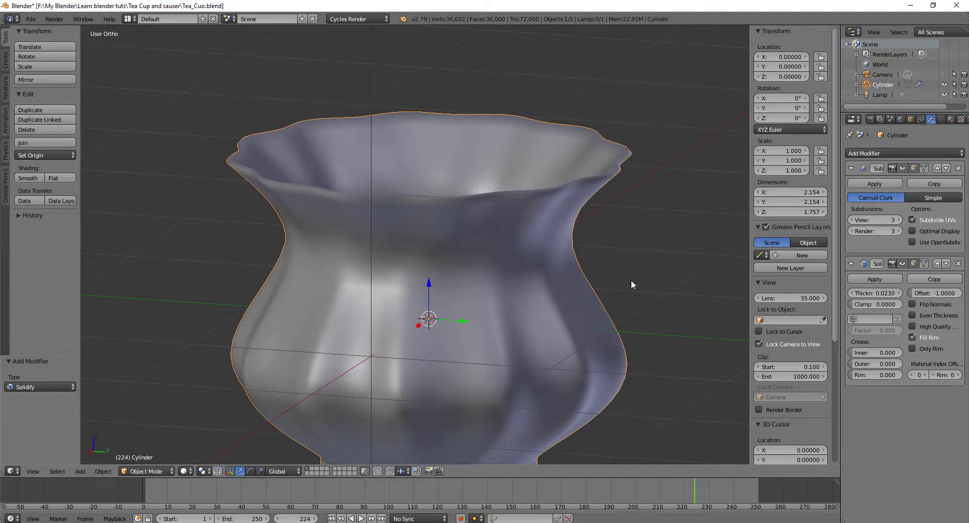
pyautogui.moveTo(631, 281); pyautogui.dragTo(648, 231, button='middle')
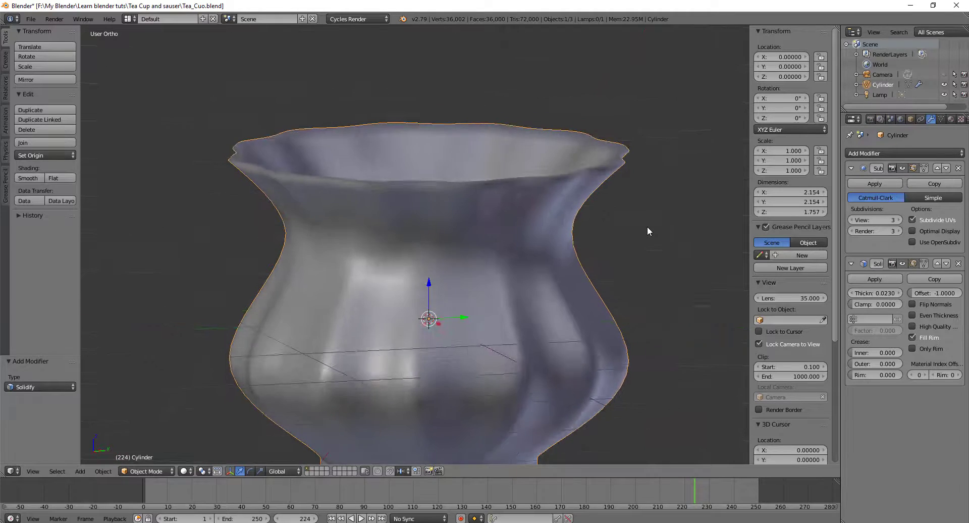
pyautogui.scroll(-2, 631, 243)
pyautogui.scroll(3, 585, 249)
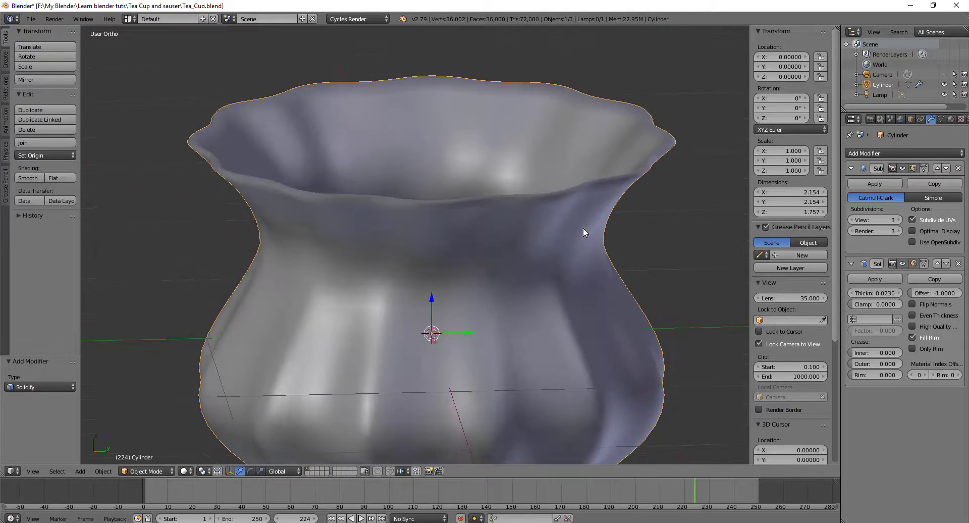
pyautogui.moveTo(583, 229); pyautogui.dragTo(596, 249, button='middle')
pyautogui.scroll(-2, 543, 238)
pyautogui.scroll(-1, 517, 259)
pyautogui.scroll(2, 515, 261)
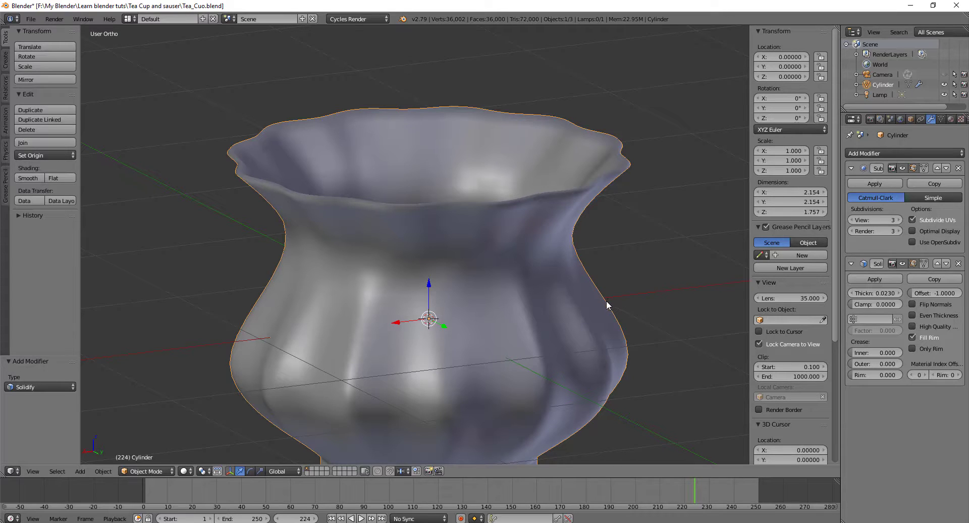
# Step: Apply the Solidify modifier, inspect the cup's rim up close, and switch to Edit Mode
pyautogui.click(883, 279)
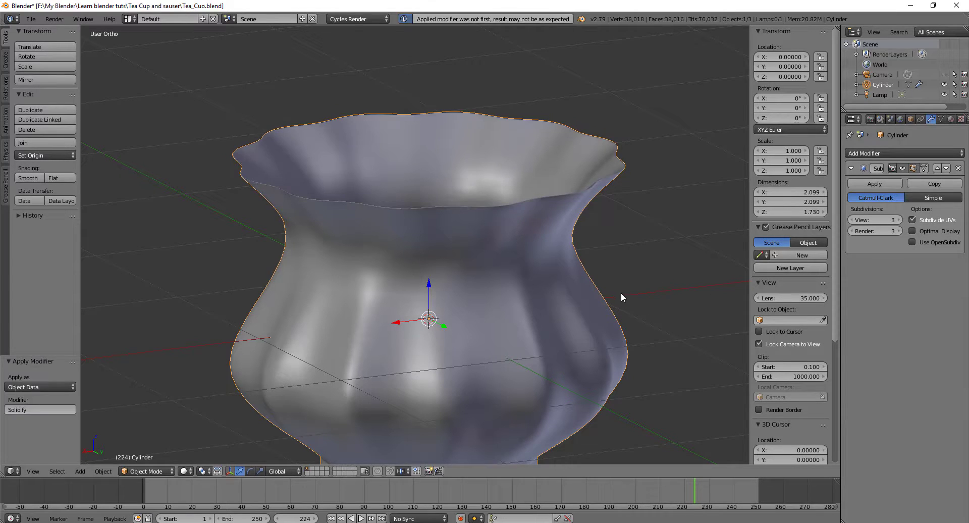
pyautogui.scroll(4, 601, 280)
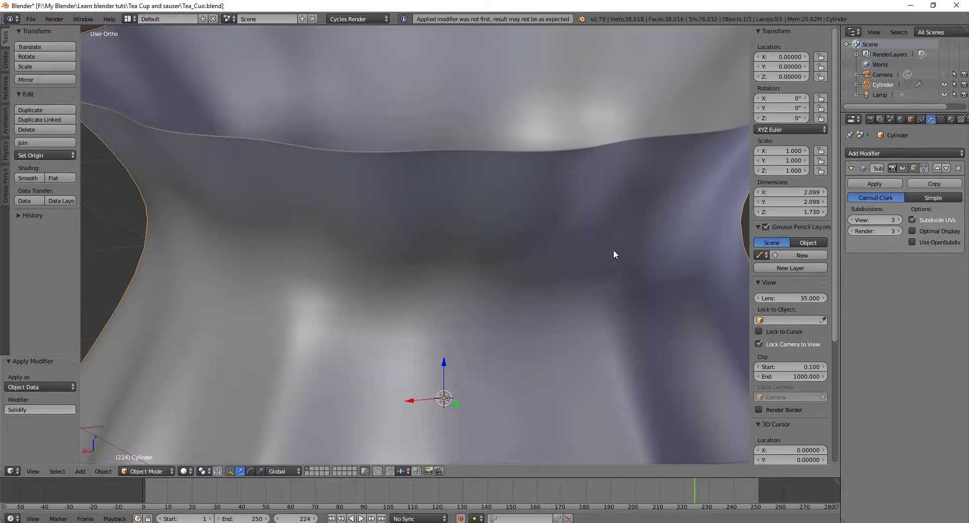
pyautogui.moveTo(607, 272)
pyautogui.mouseDown(button='middle')
pyautogui.moveTo(509, 273)
pyautogui.moveTo(523, 275)
pyautogui.moveTo(555, 251)
pyautogui.moveTo(576, 257)
pyautogui.moveTo(570, 263)
pyautogui.moveTo(562, 249)
pyautogui.moveTo(573, 230)
pyautogui.mouseUp(button='middle')
pyautogui.scroll(-5, 524, 273)
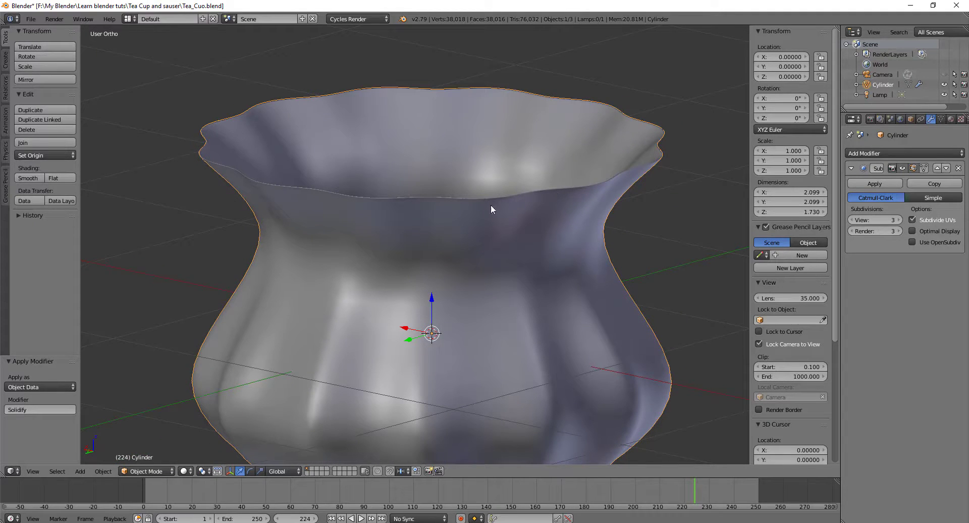
pyautogui.moveTo(508, 217)
pyautogui.mouseDown(button='middle')
pyautogui.moveTo(515, 227)
pyautogui.moveTo(501, 234)
pyautogui.moveTo(461, 227)
pyautogui.moveTo(490, 224)
pyautogui.moveTo(517, 191)
pyautogui.moveTo(506, 209)
pyautogui.mouseUp(button='middle')
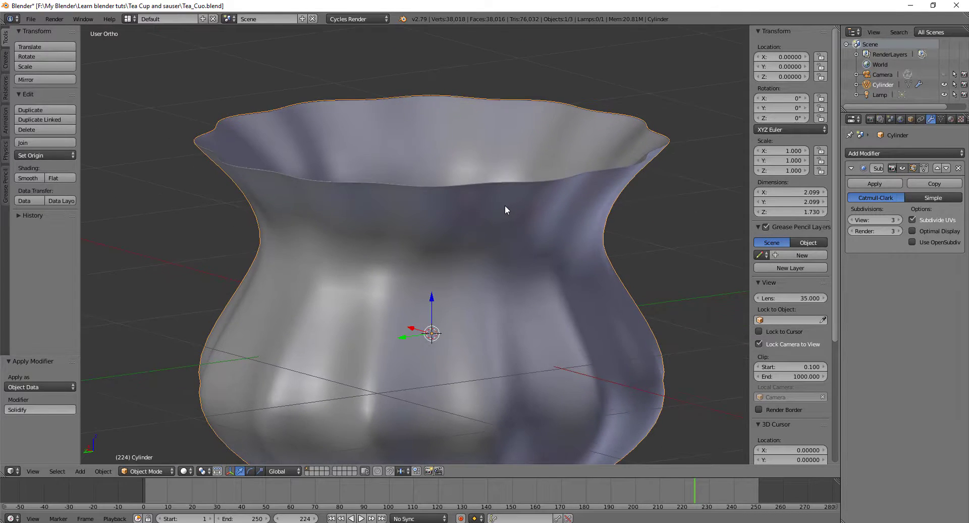
pyautogui.press('Tab')
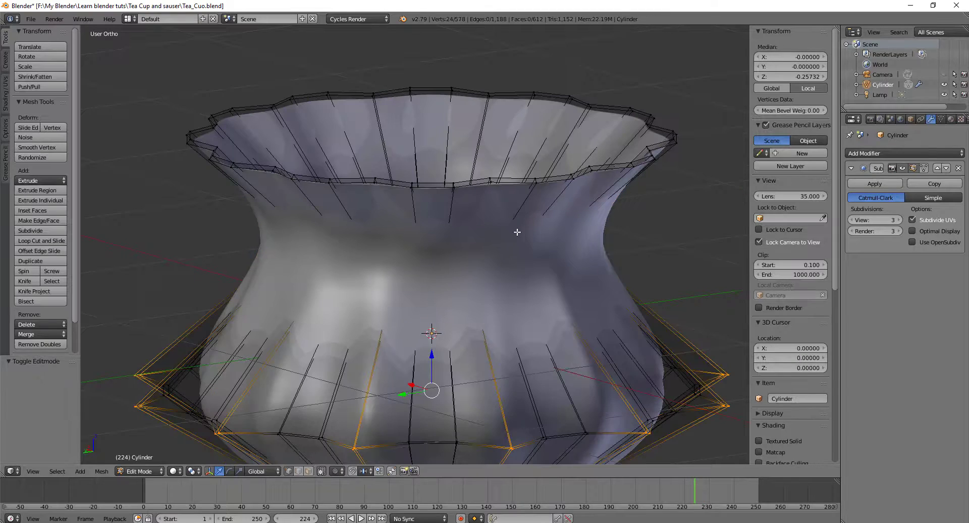
# Step: Add edge loops tight against the rim on the cup's outer and inner walls, and check the sharpened rim in Object Mode
pyautogui.hotkey('ctrl', 'r')
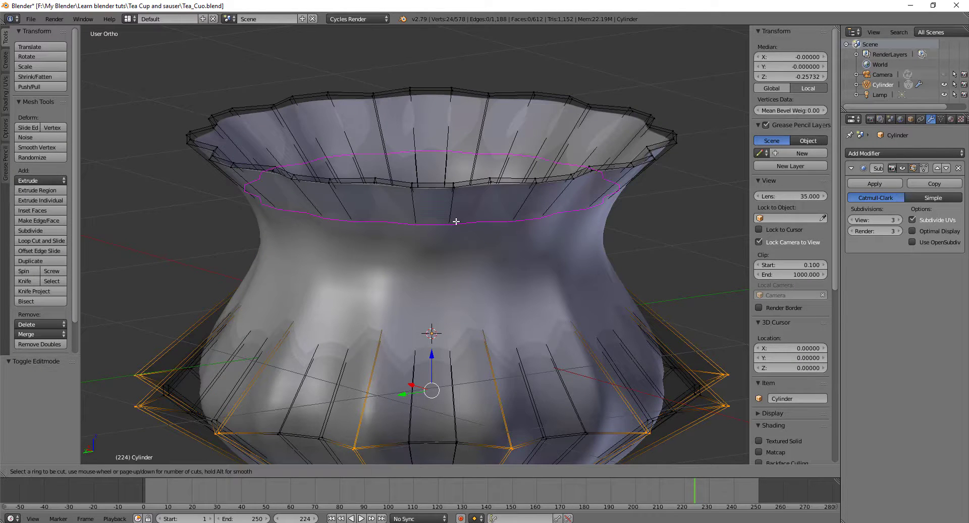
pyautogui.click(456, 221)
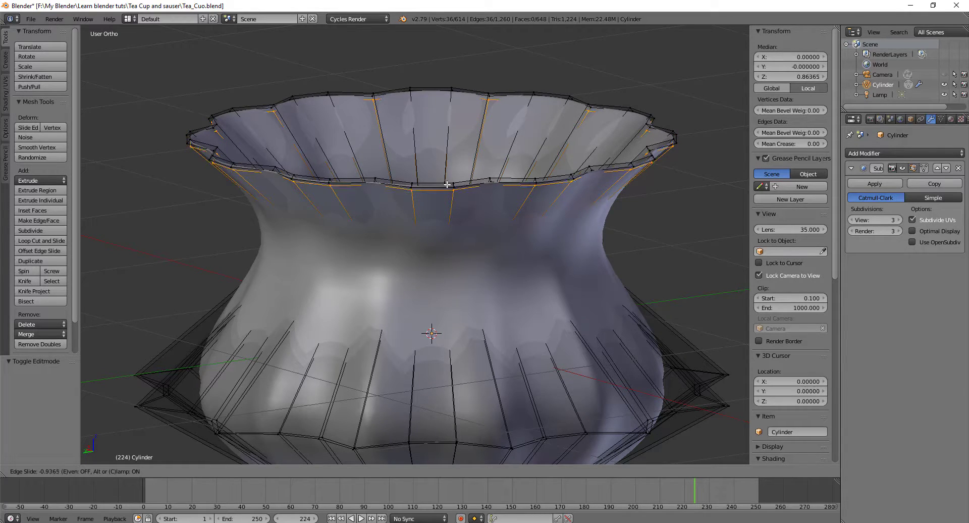
pyautogui.click(446, 184)
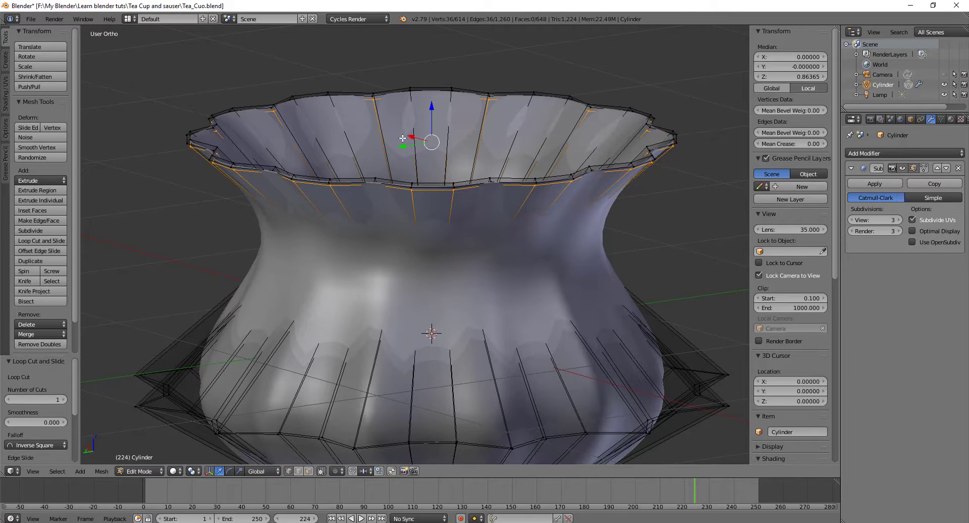
pyautogui.hotkey('ctrl', 'r')
pyautogui.click(448, 132)
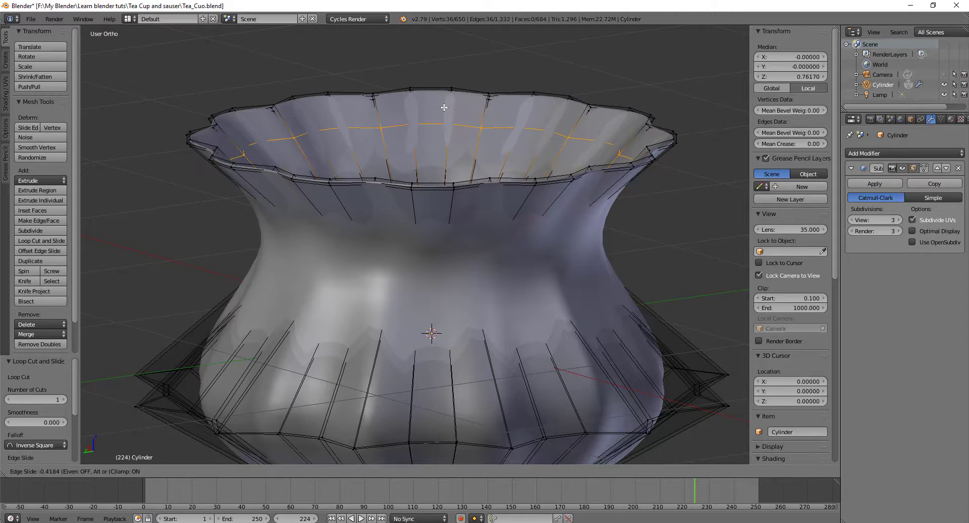
pyautogui.click(432, 74)
pyautogui.press('Tab')
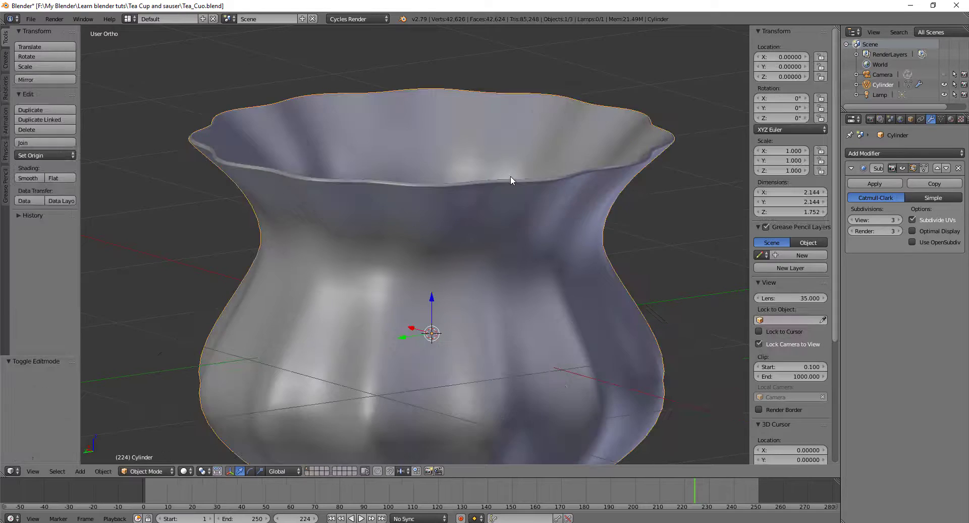
pyautogui.moveTo(510, 177); pyautogui.dragTo(505, 190, button='middle')
pyautogui.scroll(2, 401, 224)
pyautogui.moveTo(400, 224); pyautogui.dragTo(387, 199, button='middle')
pyautogui.scroll(-2, 387, 200)
pyautogui.moveTo(449, 208)
pyautogui.mouseDown(button='middle')
pyautogui.moveTo(515, 219)
pyautogui.moveTo(464, 216)
pyautogui.mouseUp(button='middle')
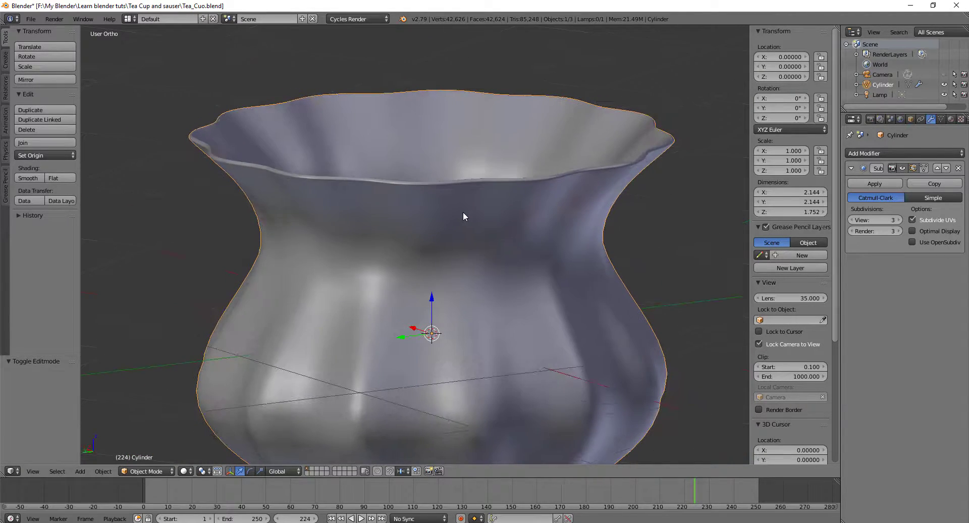
# Step: Return to Edit Mode in front view and turn off the subdivision modifier's viewport display
pyautogui.press('Tab')
pyautogui.scroll(-3, 462, 211)
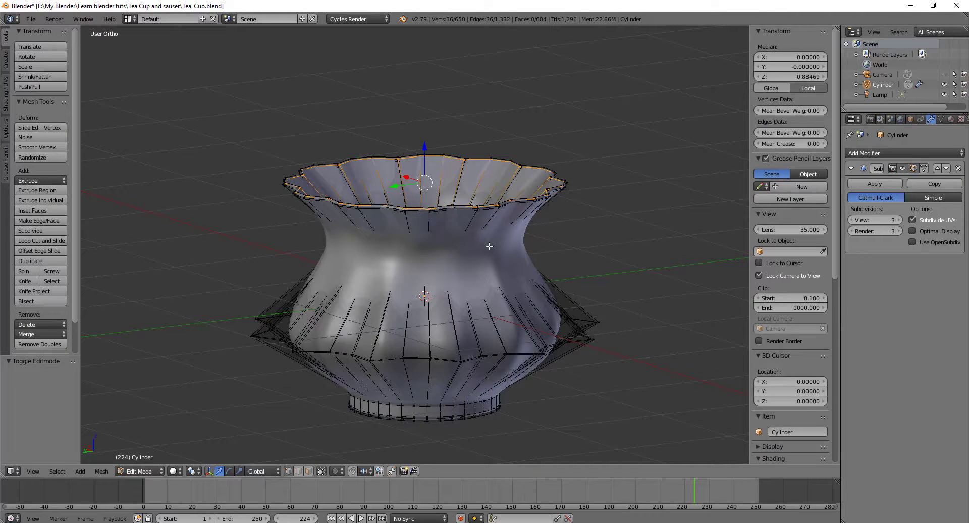
pyautogui.press('KP_1')
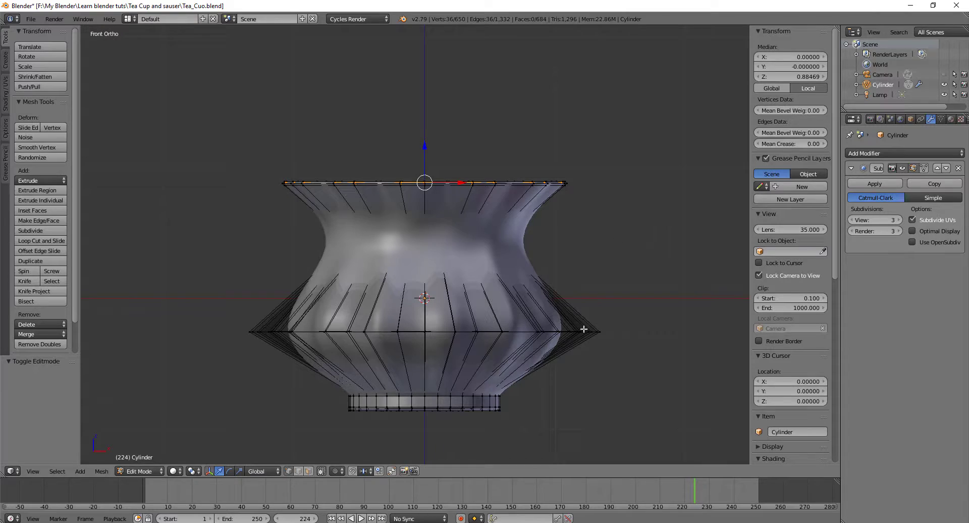
pyautogui.click(902, 169)
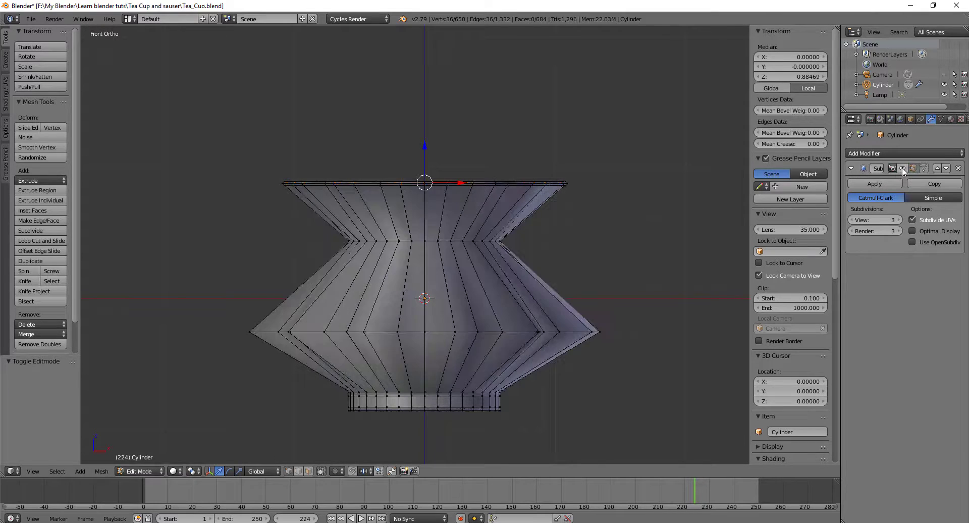
pyautogui.moveTo(545, 276); pyautogui.dragTo(612, 279, button='middle')
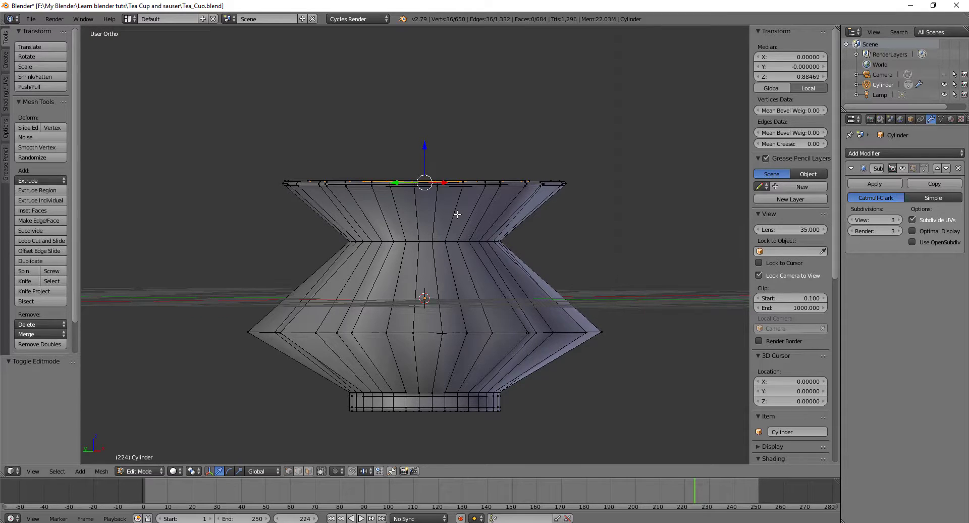
pyautogui.press('KP_1')
# Step: Add a centred edge loop between rim and neck, and another between neck and belly slid down by about 0.22
pyautogui.hotkey('ctrl', 'r')
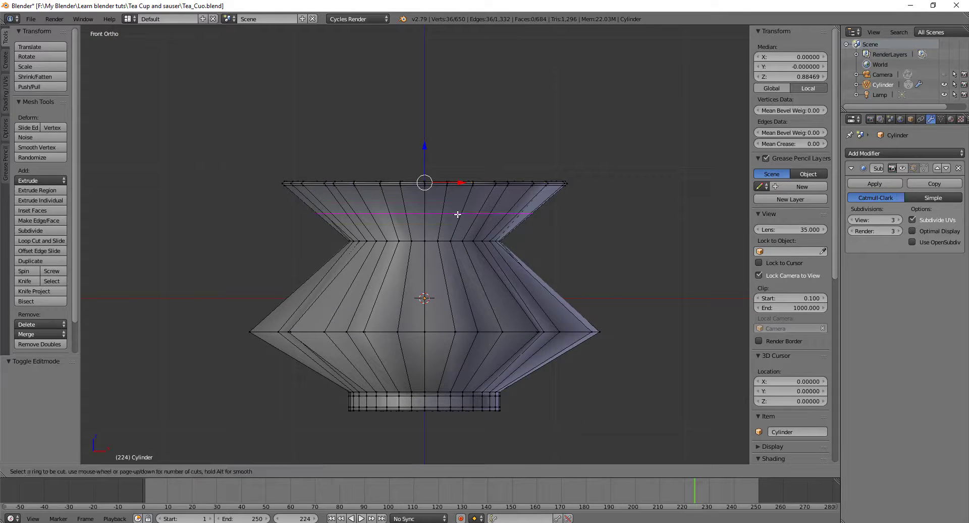
pyautogui.click(458, 214)
pyautogui.rightClick(457, 214)
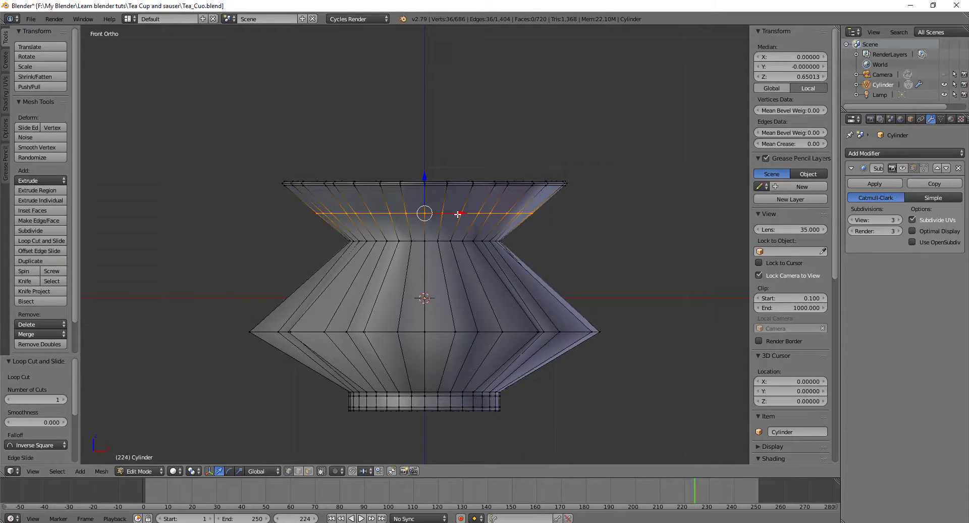
pyautogui.hotkey('ctrl', 'r')
pyautogui.click(471, 283)
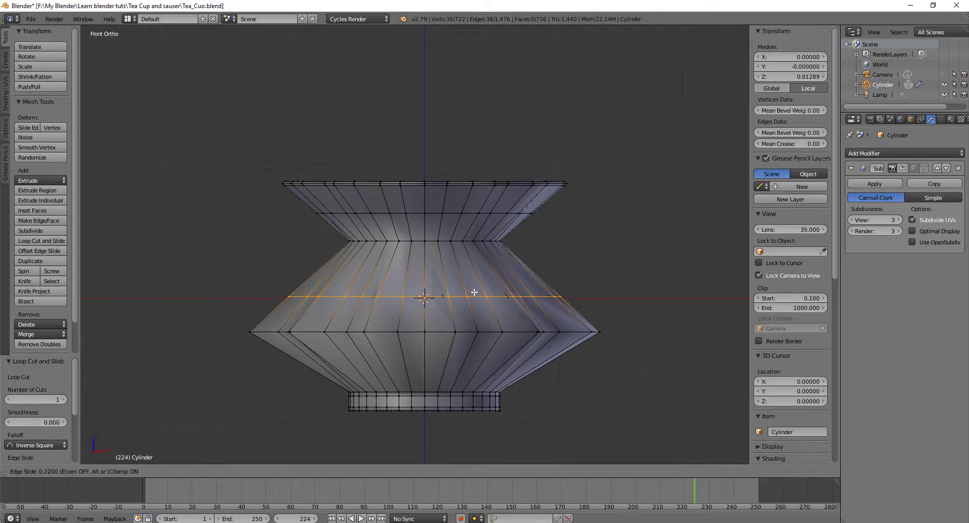
pyautogui.click(474, 292)
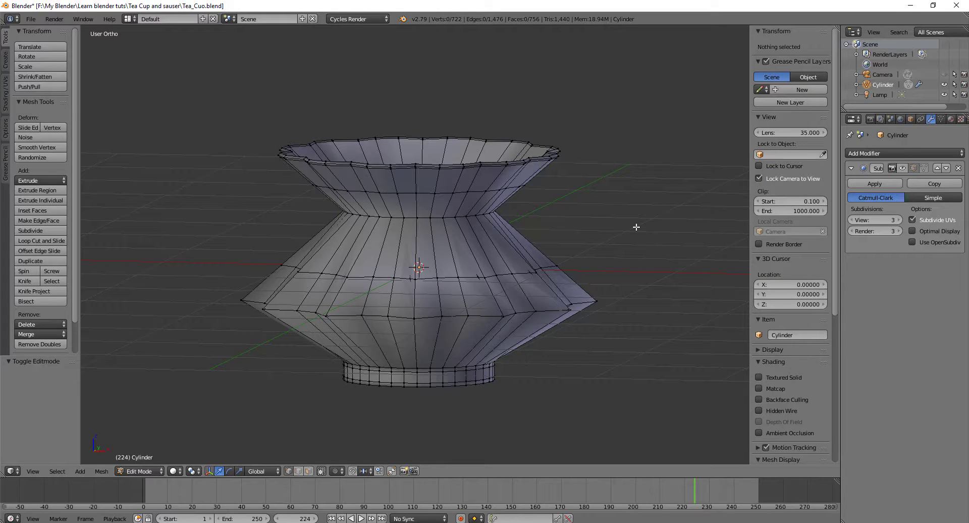
# Step: In Object Mode, set the cup's Z rotation to 5° to align its flutes with the axes in top view
pyautogui.press('Tab')
pyautogui.press('KP_7')
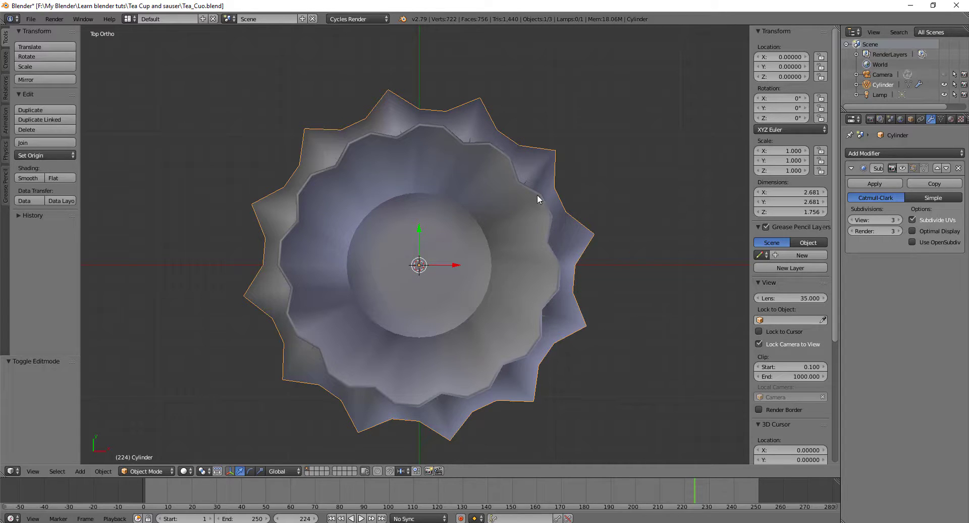
pyautogui.click(783, 118)
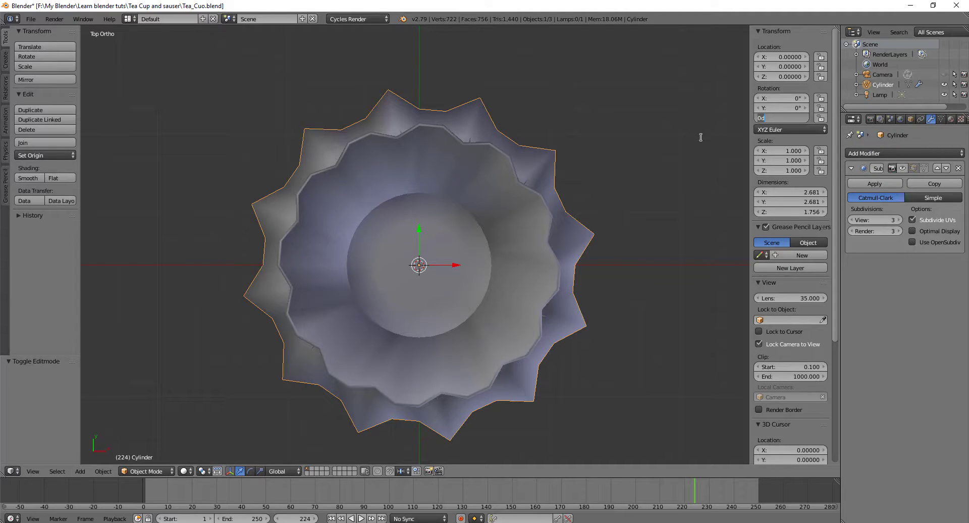
pyautogui.write('5')
pyautogui.press('Return')
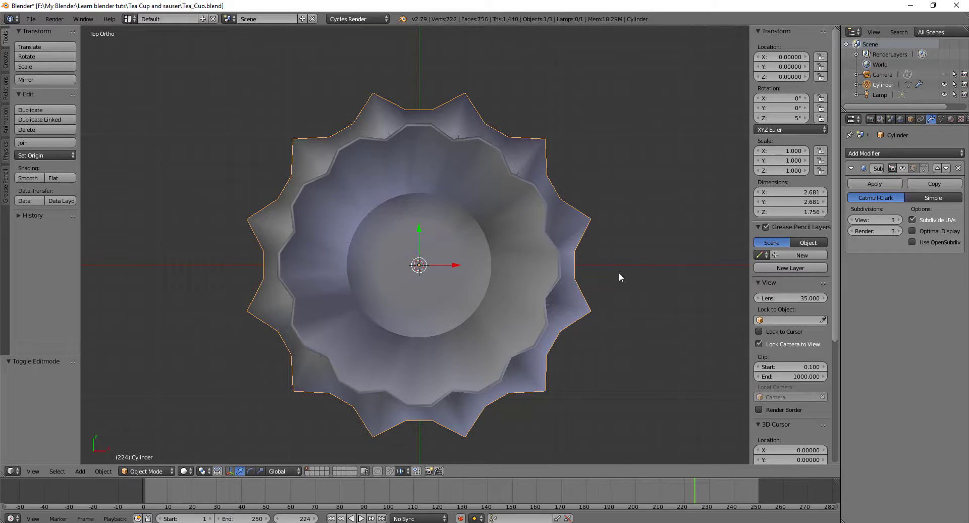
# Step: In face select mode, extrude the two vertically aligned side faces below the rim and above the belly outward by about 0.261
pyautogui.press('KP_3')
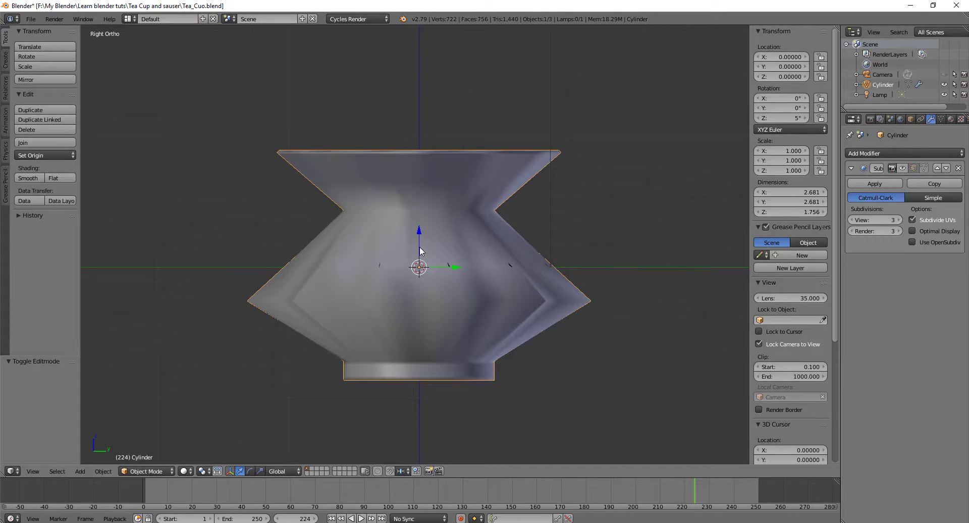
pyautogui.press('Tab')
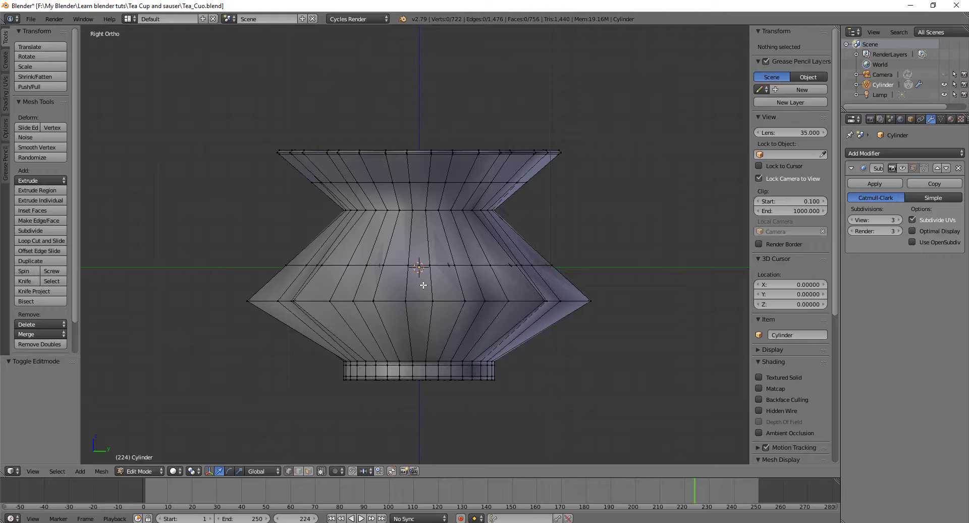
pyautogui.hotkey('ctrl', 'Tab')
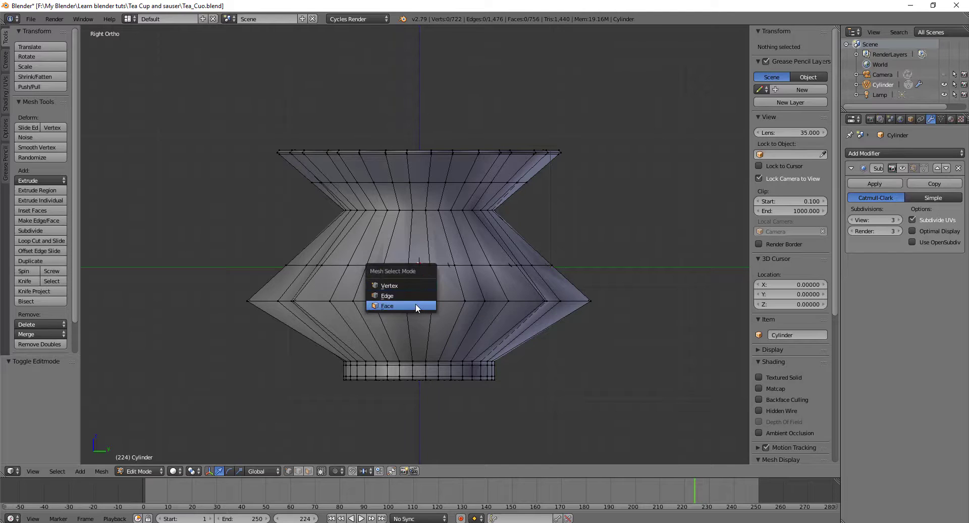
pyautogui.click(418, 303)
pyautogui.rightClick(418, 166)
pyautogui.keyDown('shift'); pyautogui.rightClick(419, 283); pyautogui.keyUp('shift')
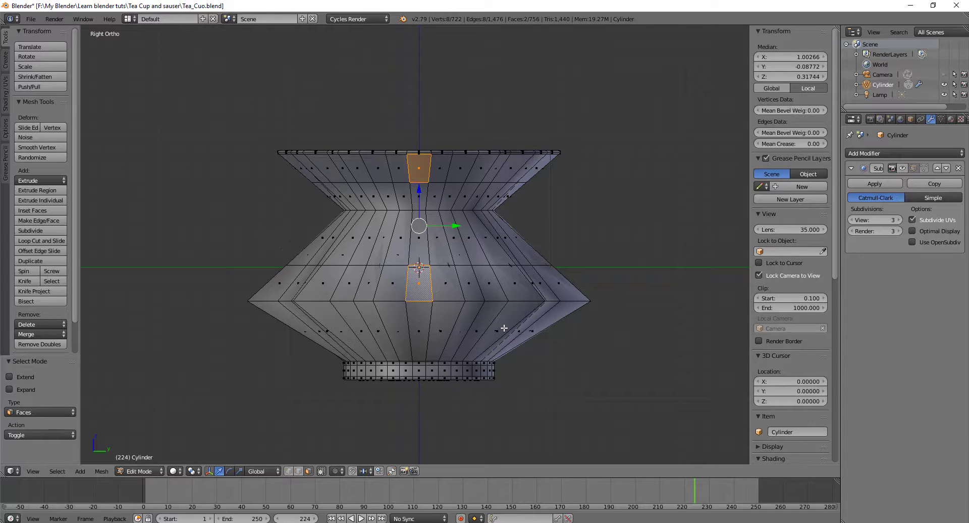
pyautogui.moveTo(504, 328); pyautogui.dragTo(578, 298, button='middle')
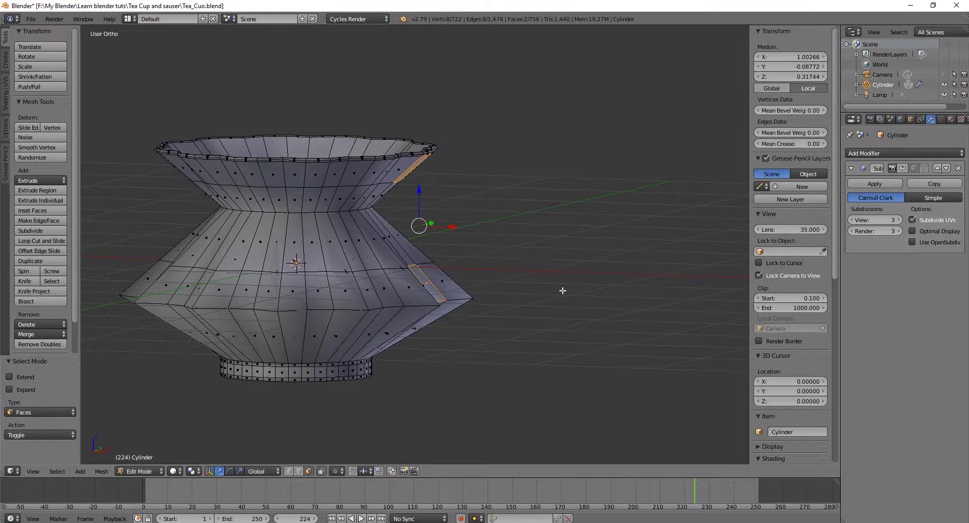
pyautogui.press('e')
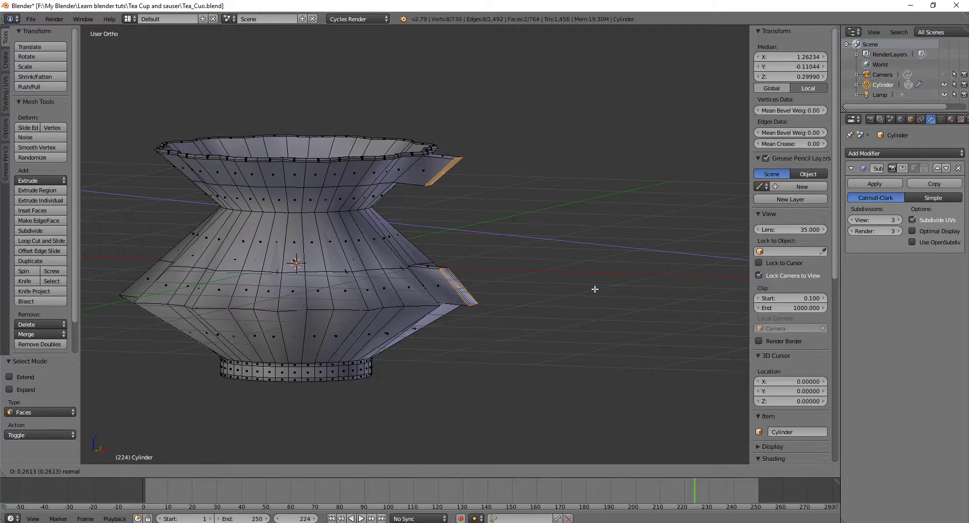
pyautogui.click(594, 289)
# Step: In front view, move the lower stub's end face about 0.083 in X and 0.142 in Z, and scale it to about 0.396
pyautogui.moveTo(551, 302); pyautogui.dragTo(527, 317, button='middle')
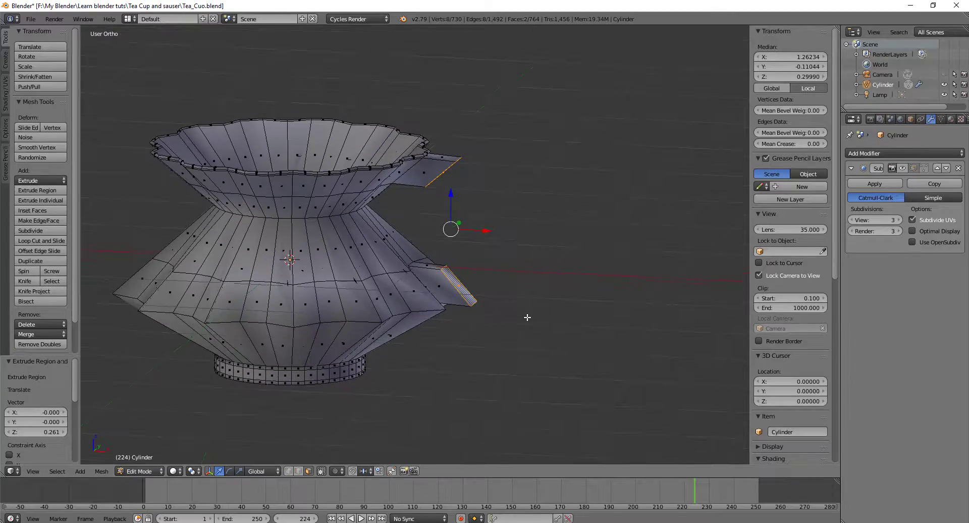
pyautogui.scroll(6, 516, 312)
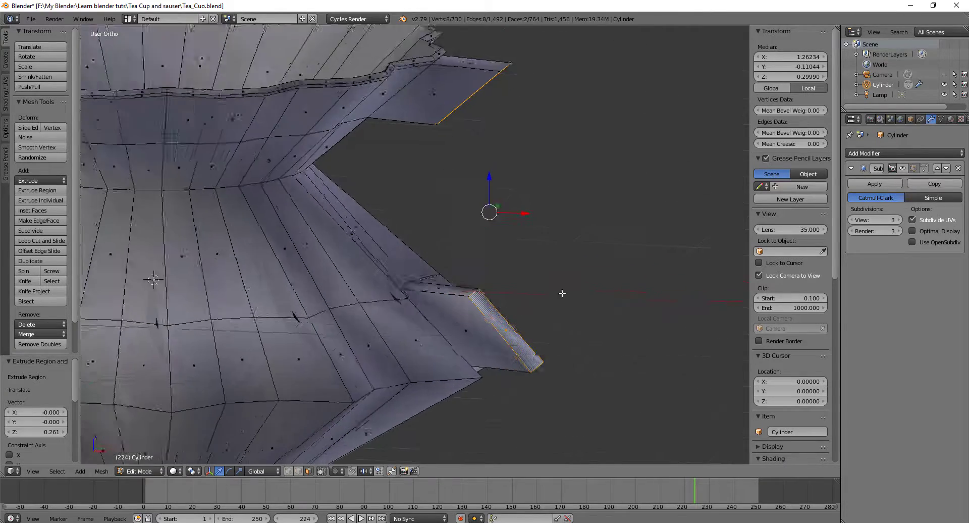
pyautogui.moveTo(580, 277); pyautogui.dragTo(565, 291, button='middle')
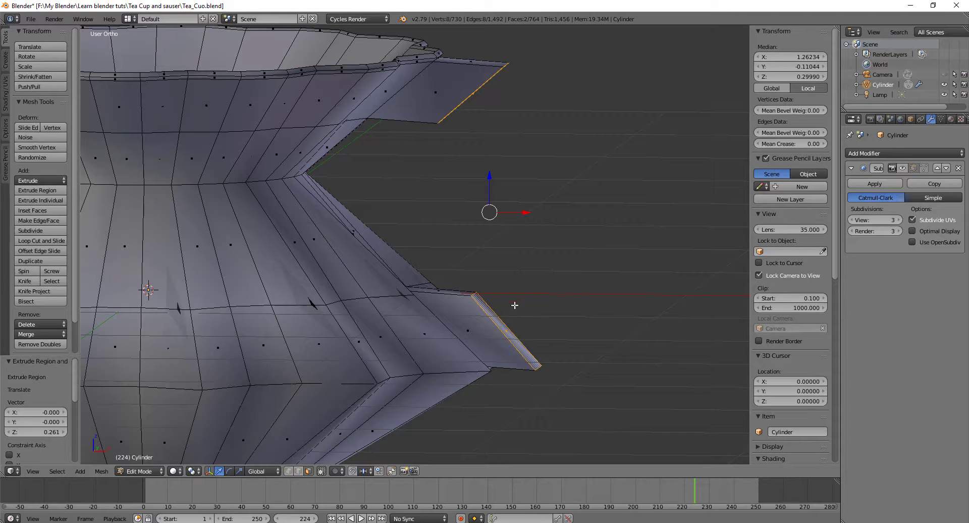
pyautogui.rightClick(507, 327)
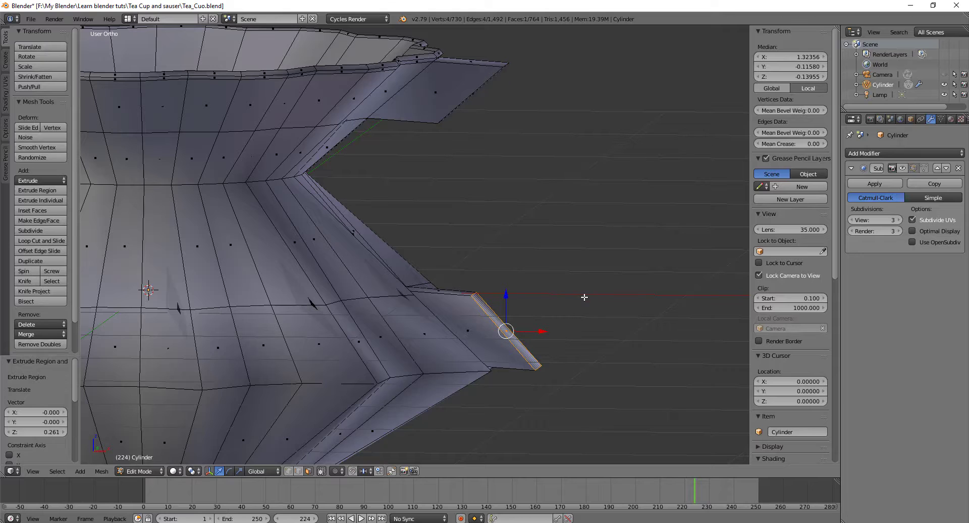
pyautogui.press('KP_3')
pyautogui.press('KP_1')
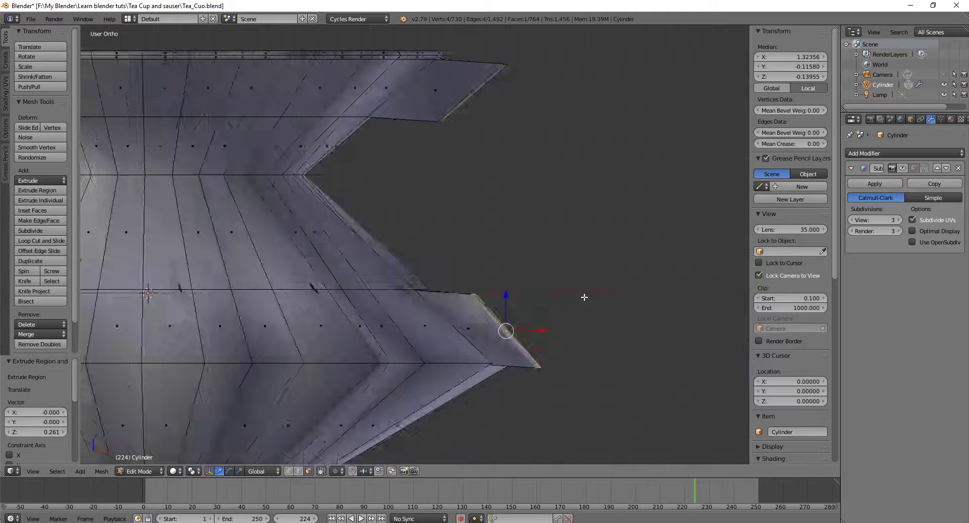
pyautogui.scroll(-2, 539, 297)
pyautogui.keyDown('shift'); pyautogui.moveTo(544, 285); pyautogui.dragTo(527, 285, button='middle'); pyautogui.keyUp('shift')
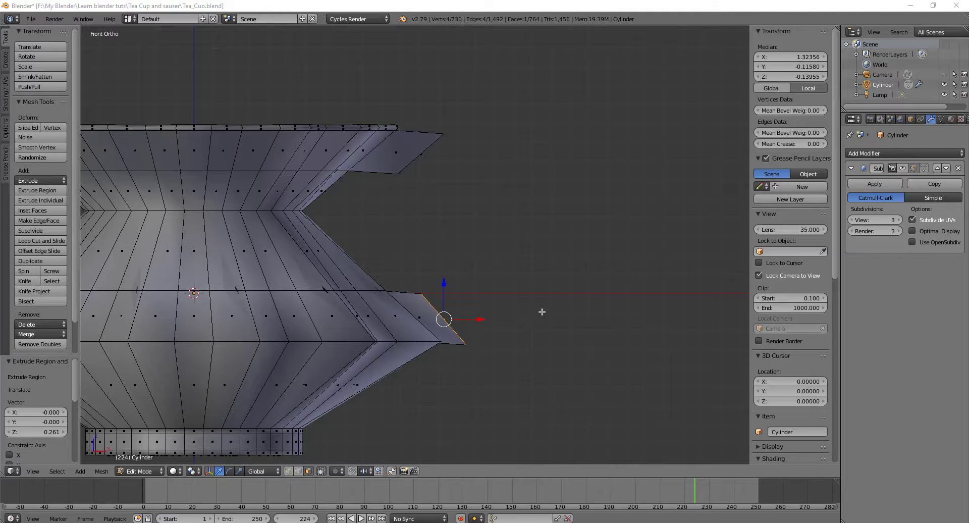
pyautogui.press('e')
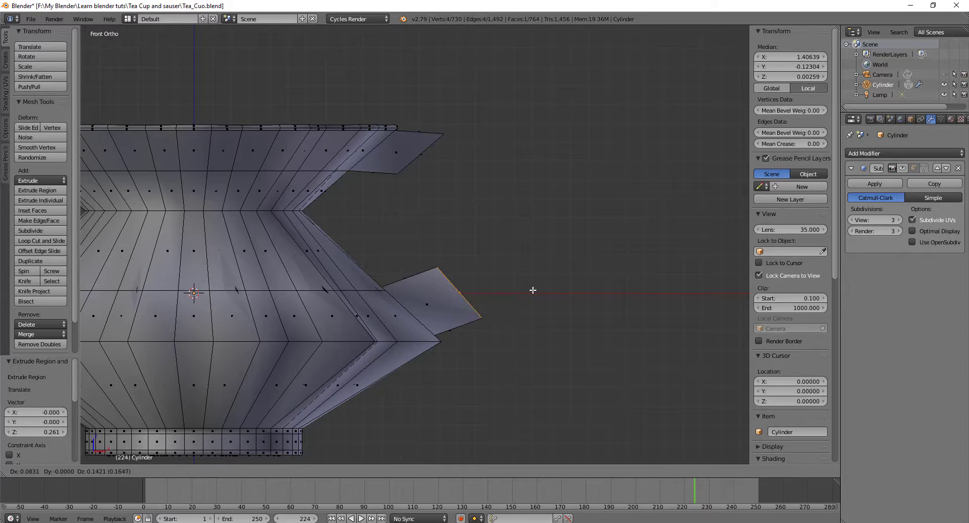
pyautogui.click(532, 289)
pyautogui.press('s')
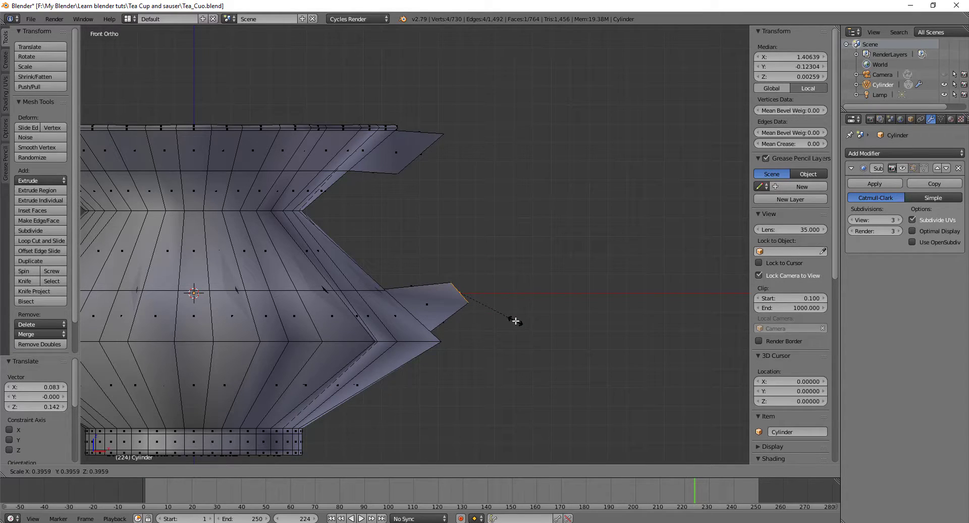
pyautogui.click(515, 321)
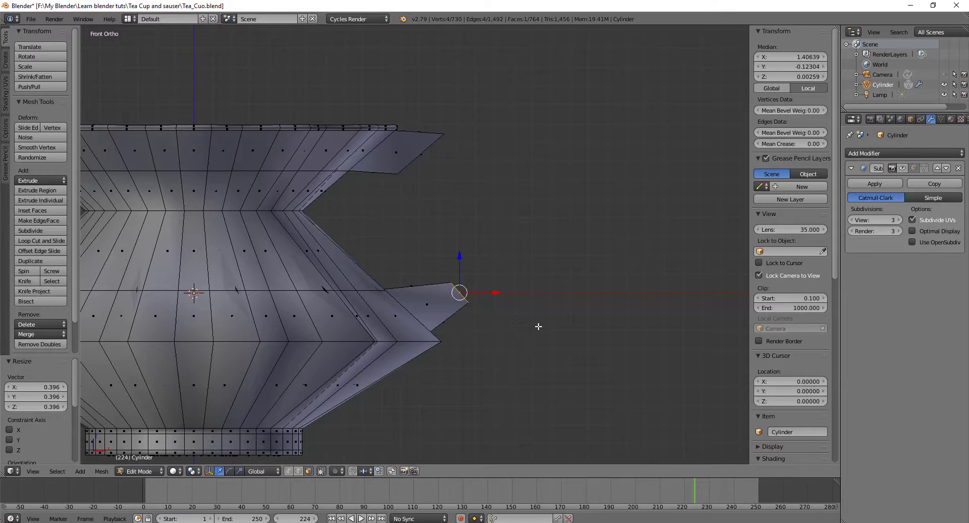
# Step: Move the lower stub's end face about -0.078 in X and 0.078 in Z, and rotate it about 4.75°
pyautogui.press('g')
pyautogui.click(527, 313)
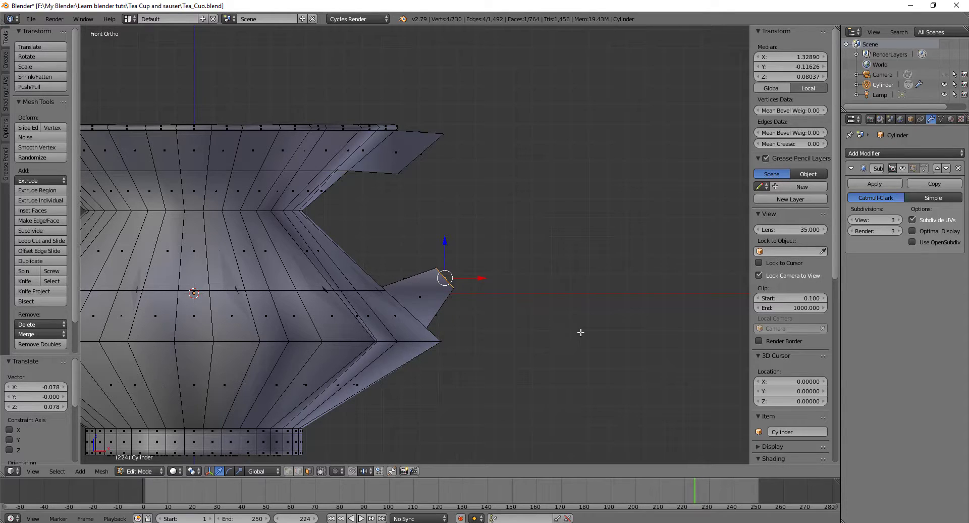
pyautogui.press('r')
pyautogui.click(552, 323)
# Step: Extrude the lower stub's end face about 0.353, move it about 0.064 in X and -0.118 in Z, and rotate it about 12.6°
pyautogui.press('e')
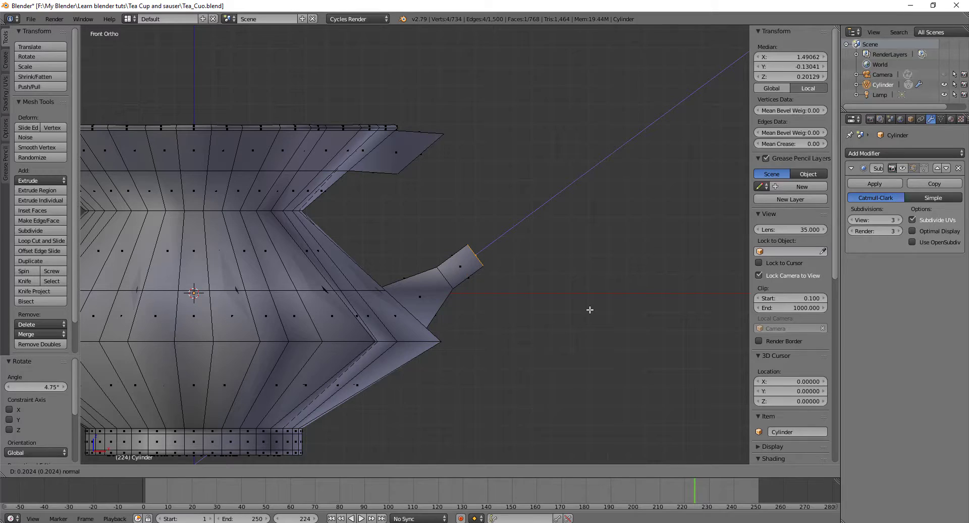
pyautogui.click(618, 299)
pyautogui.press('g')
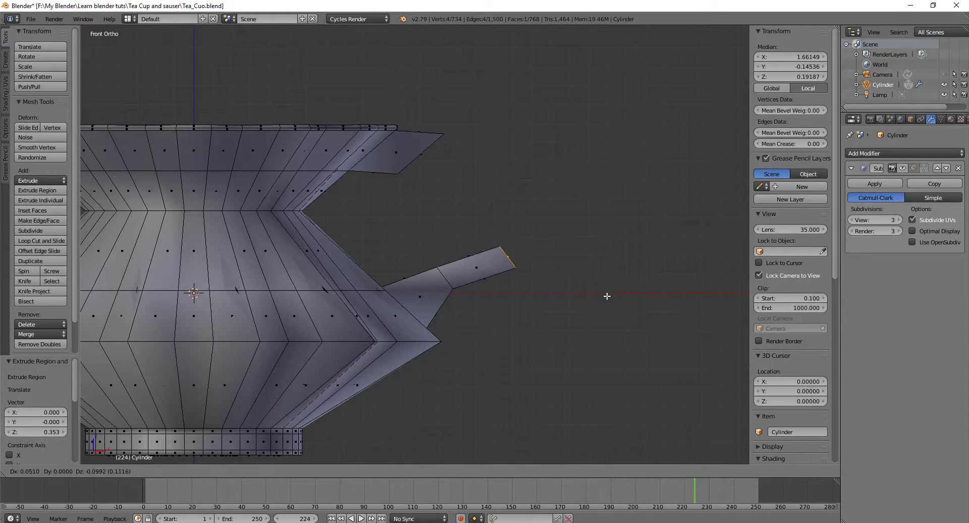
pyautogui.click(607, 293)
pyautogui.press('r')
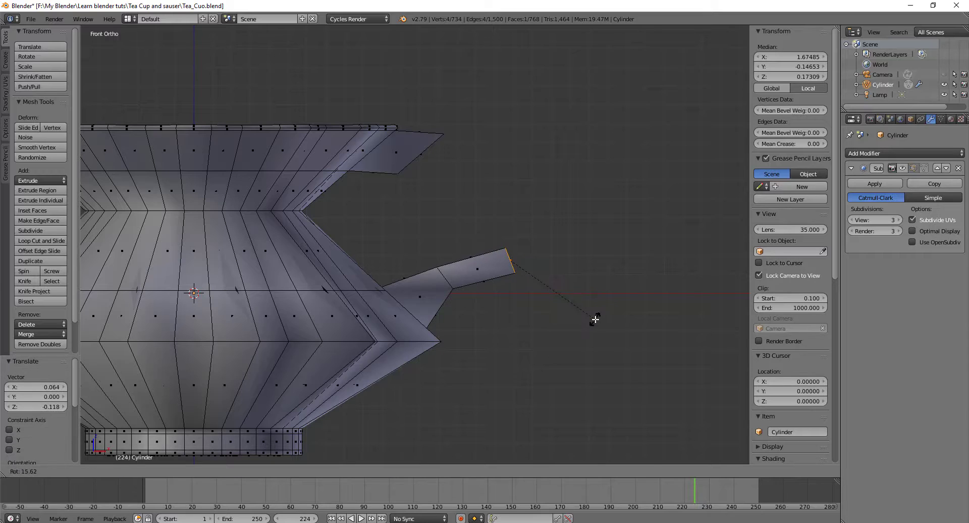
pyautogui.click(591, 309)
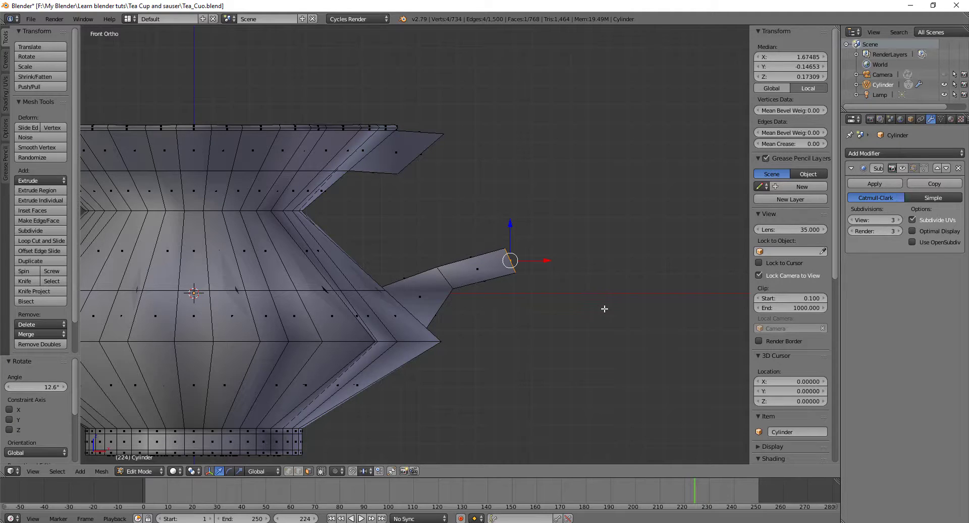
# Step: Extrude the handle's end face about 0.399, rotate it about -33.3°, and move it about -0.032 in X and 0.196 in Z
pyautogui.press('e')
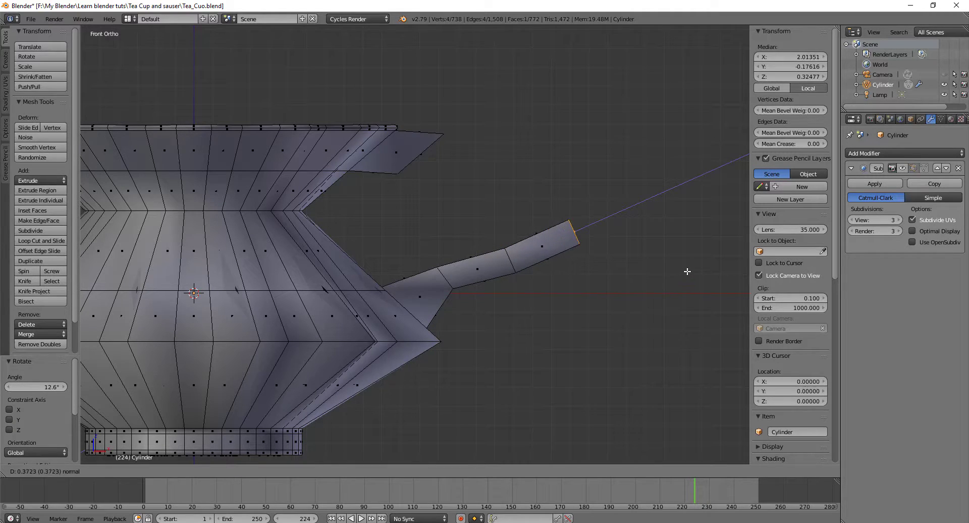
pyautogui.click(692, 271)
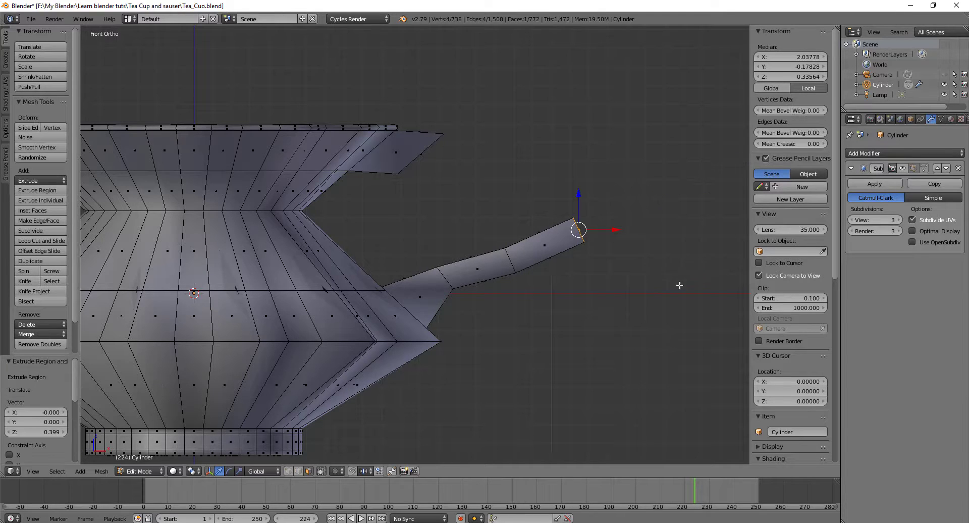
pyautogui.press('r')
pyautogui.click(711, 207)
pyautogui.press('g')
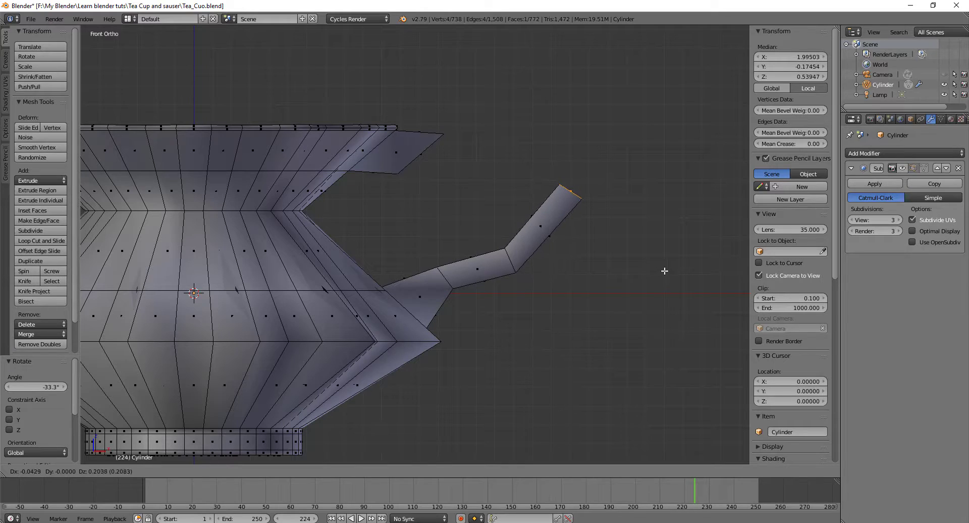
pyautogui.click(666, 271)
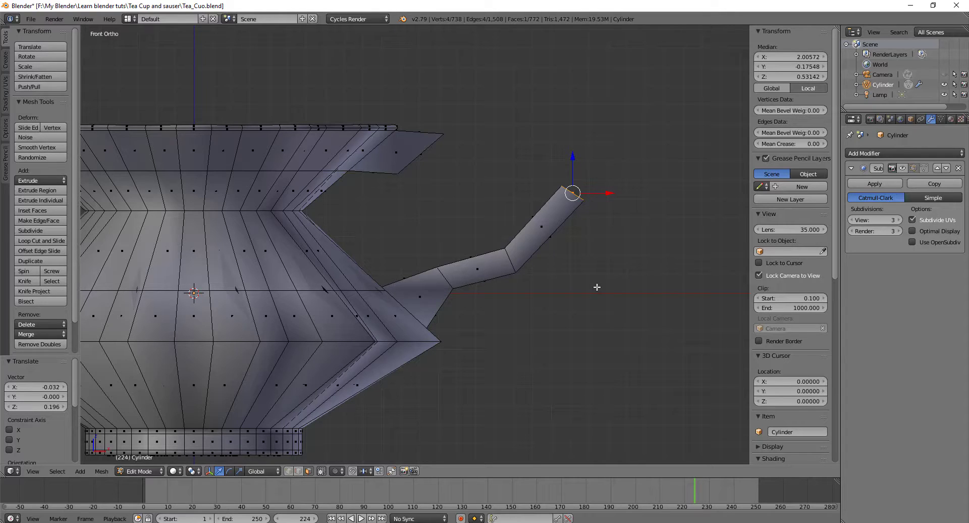
# Step: Extrude the handle's end about 0.401, rotate it about -37.2°, move it about -0.107 in X and 0.018 in Z, and rotate it another -13.2°
pyautogui.press('e')
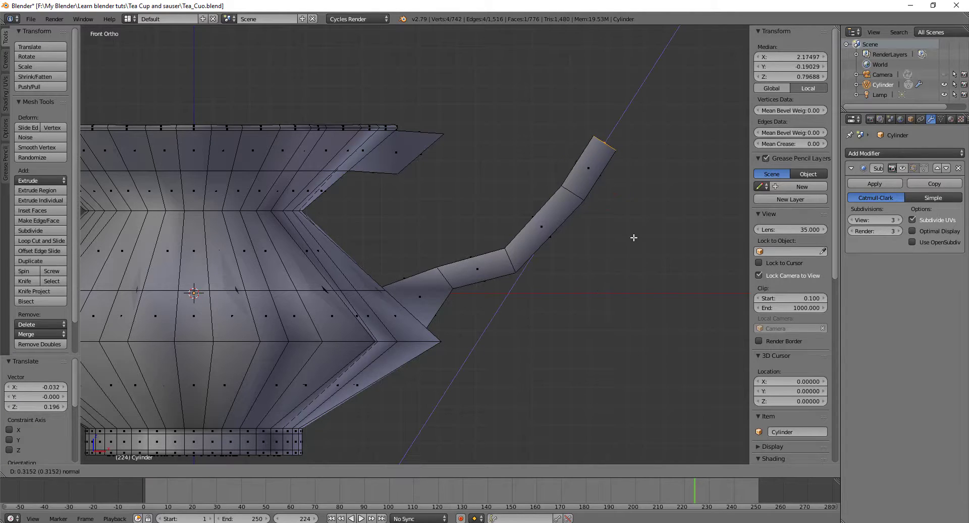
pyautogui.click(643, 227)
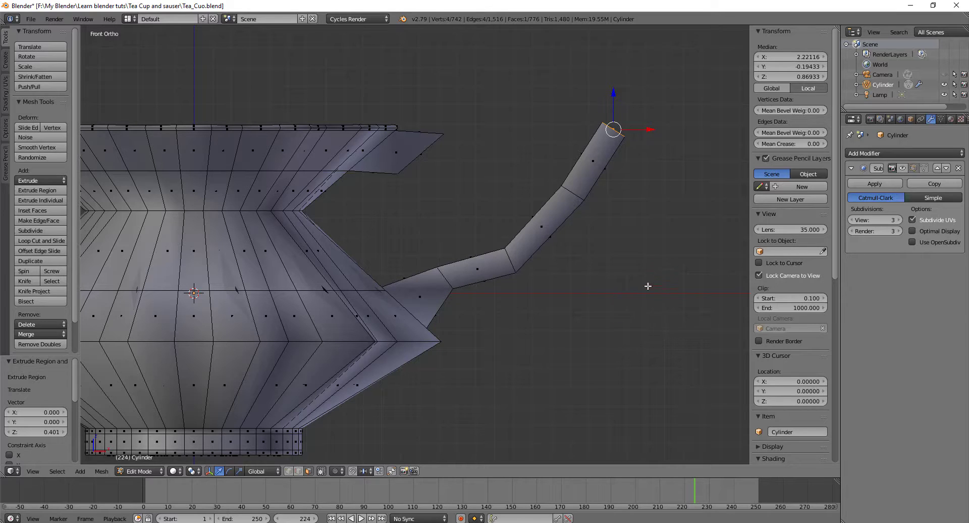
pyautogui.press('r')
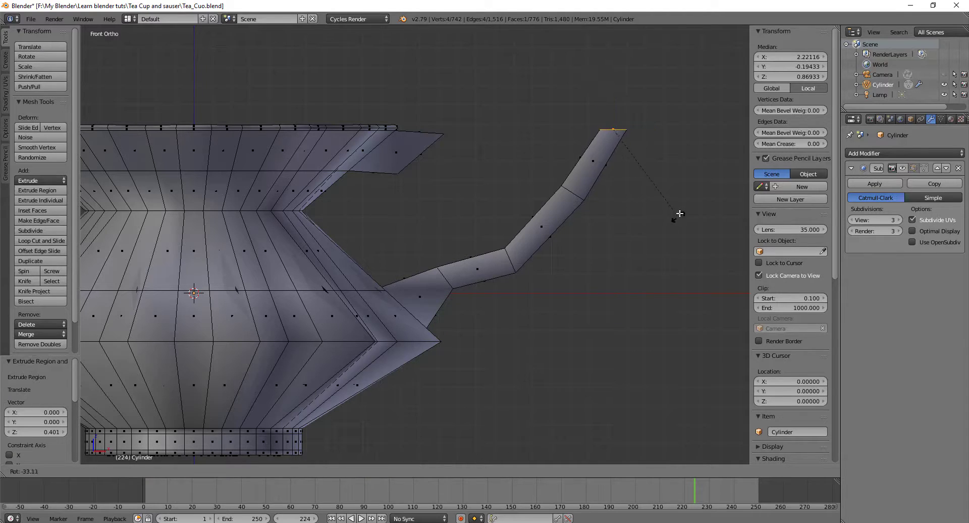
pyautogui.click(679, 208)
pyautogui.press('g')
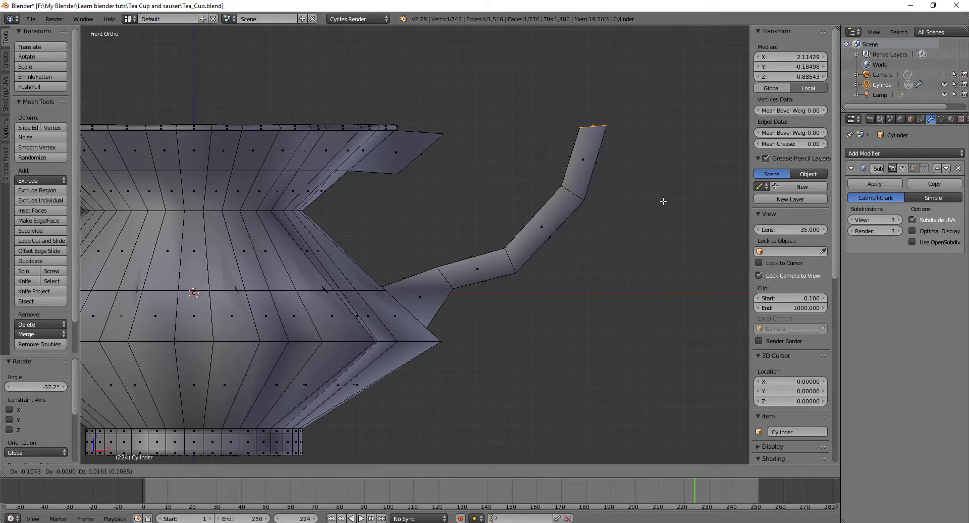
pyautogui.click(664, 201)
pyautogui.press('r')
pyautogui.click(672, 209)
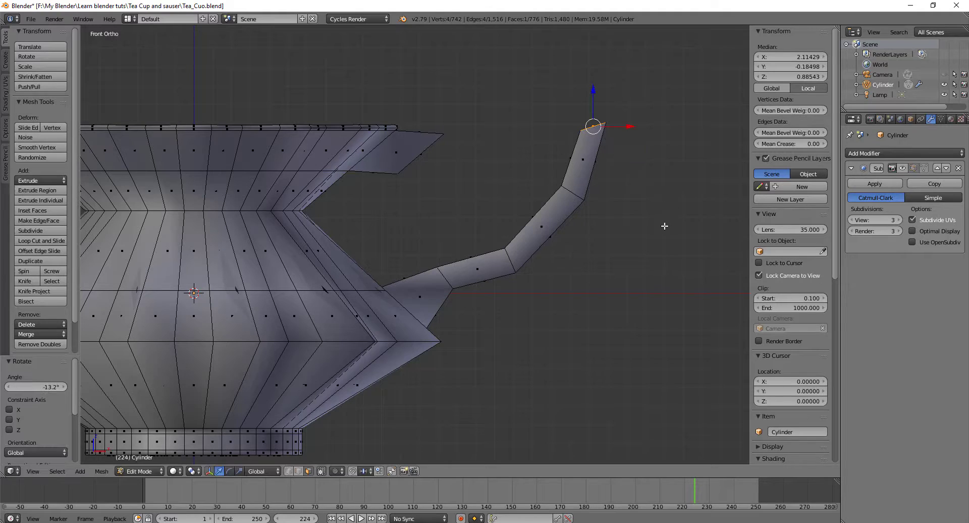
# Step: Extrude the handle's end face about 0.253 and rotate it about -34.1° to start curving back toward the cup
pyautogui.press('e')
pyautogui.click(637, 179)
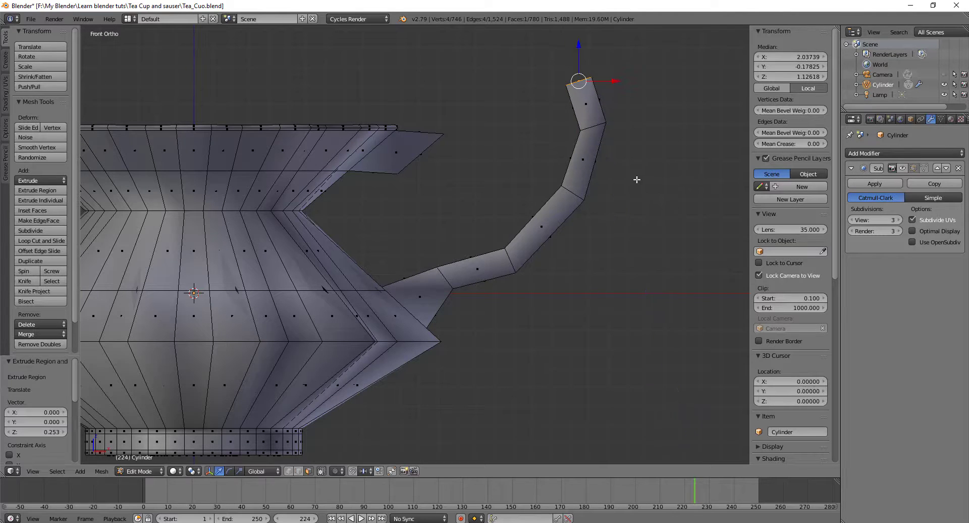
pyautogui.press('r')
pyautogui.click(683, 136)
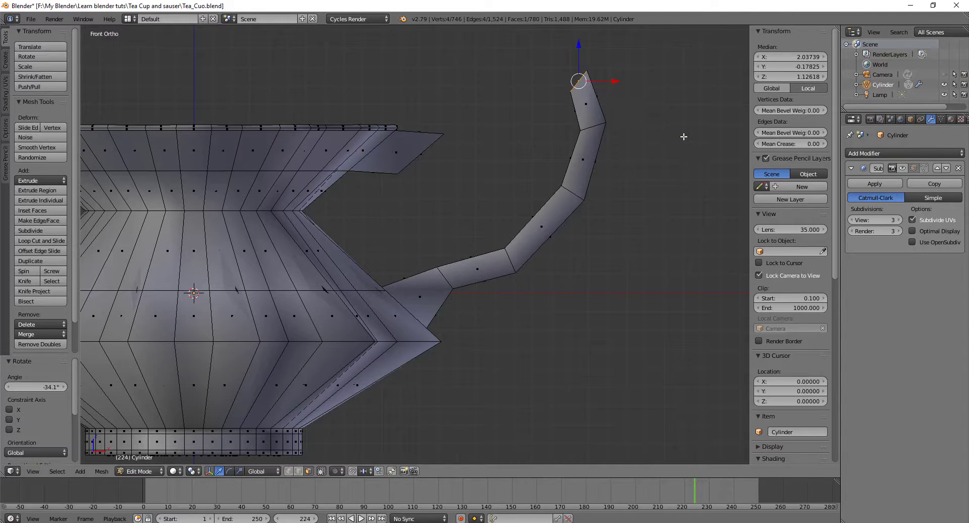
# Step: Extrude the handle's end face about 0.211, move it about -0.102 in X and -0.105 in Z, and rotate it about -33.8°
pyautogui.press('e')
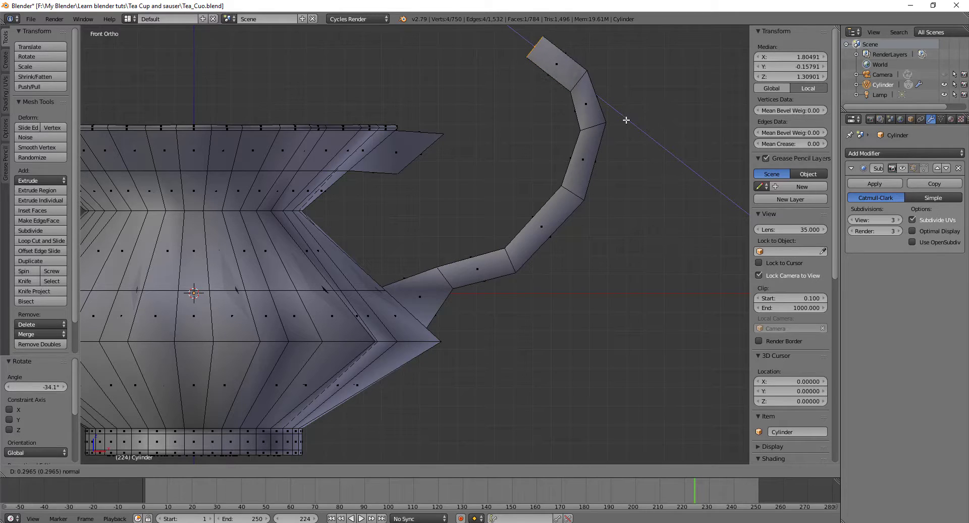
pyautogui.click(639, 130)
pyautogui.press('g')
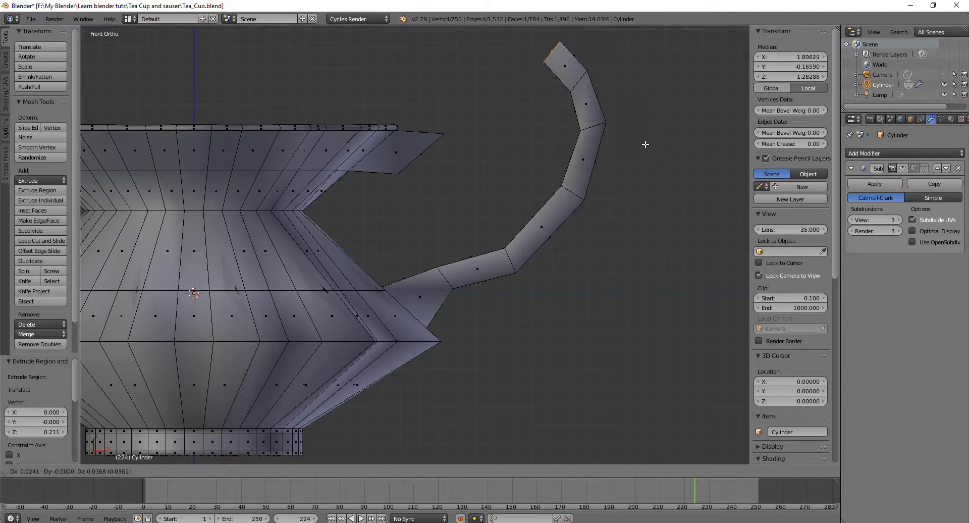
pyautogui.click(626, 163)
pyautogui.press('r')
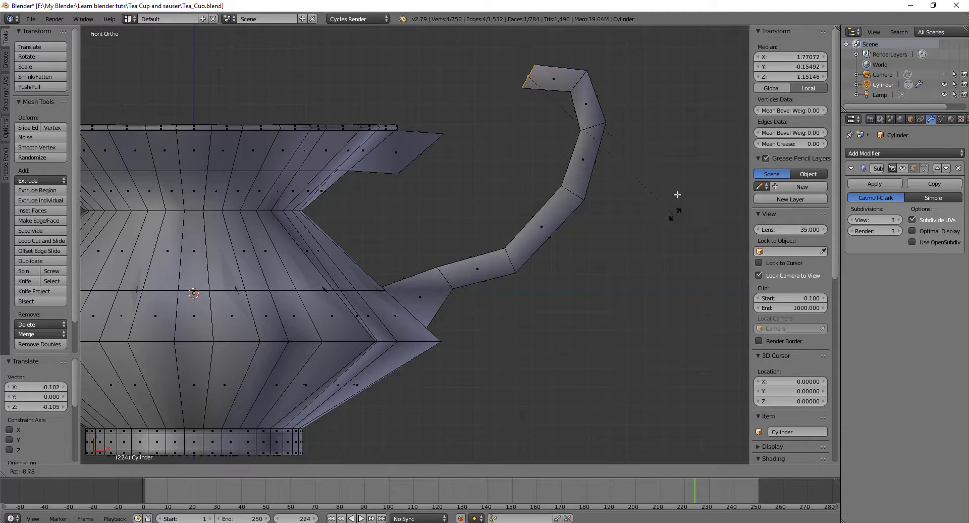
pyautogui.click(674, 134)
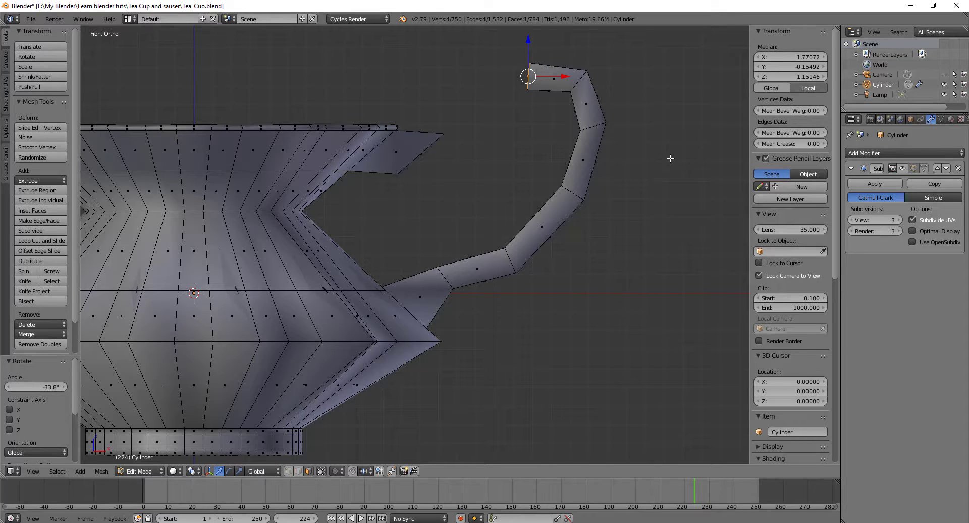
# Step: Extrude the handle's end face about 0.35 toward the cup, rotate it about -38.8°, and move it about 0.048 in X and -0.113 in Z
pyautogui.press('e')
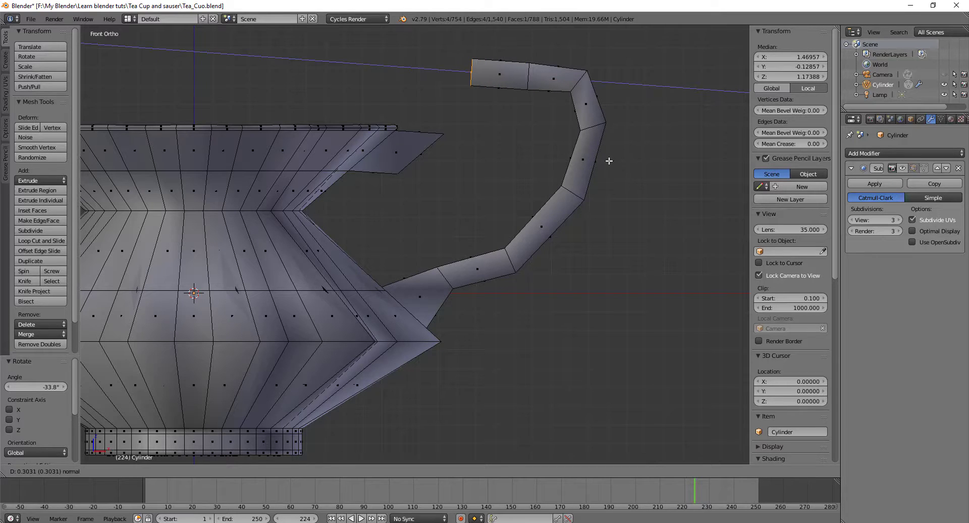
pyautogui.click(600, 158)
pyautogui.press('r')
pyautogui.click(665, 60)
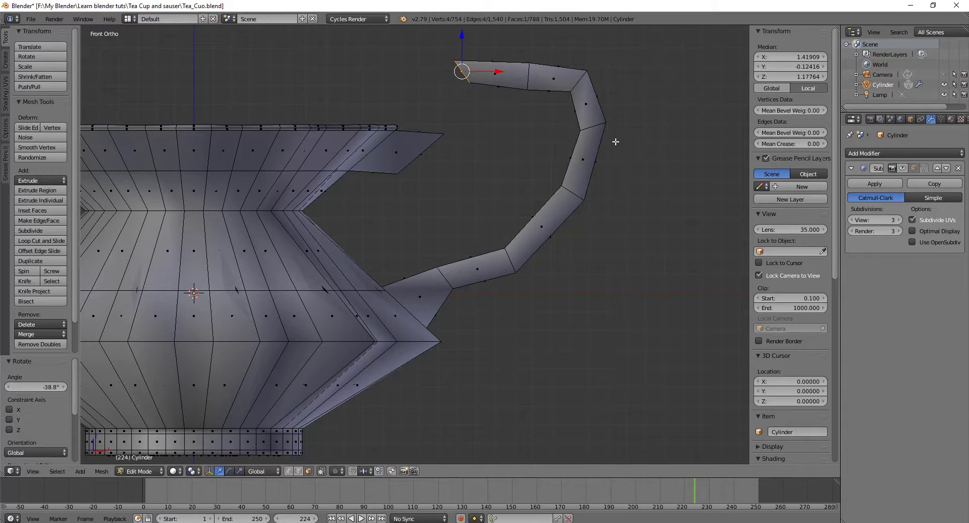
pyautogui.press('g')
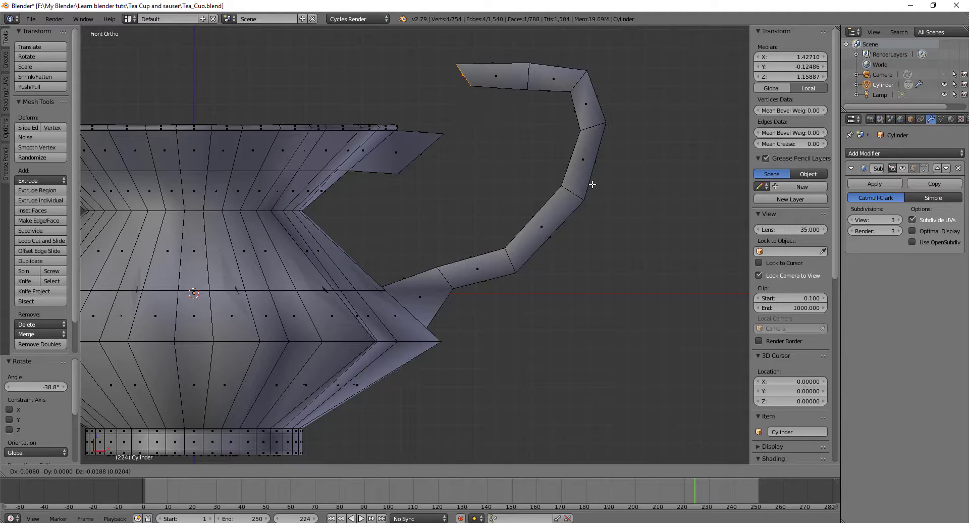
pyautogui.click(600, 202)
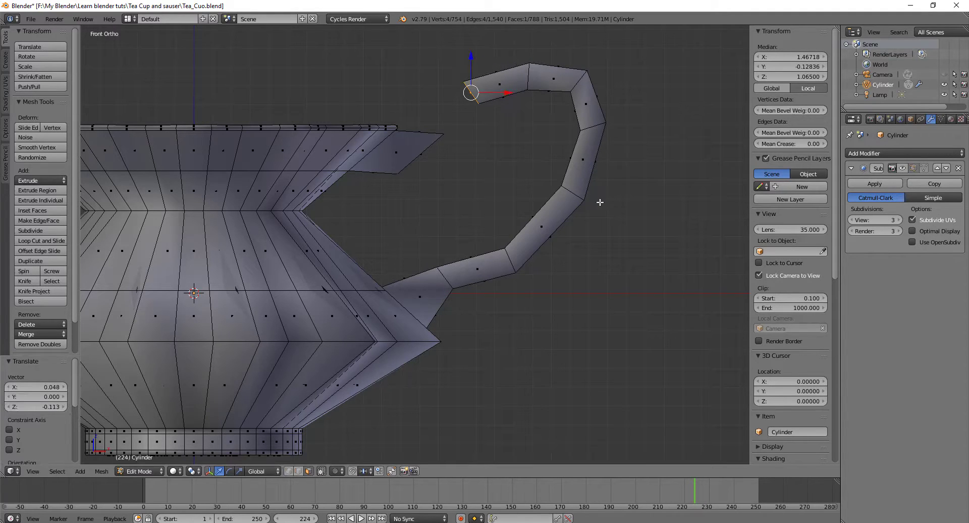
# Step: In front view, rotate the upper stub's end face about -70.7°, scale it to about 0.356, and move it about 0.056 in X and -0.013 in Z
pyautogui.rightClick(421, 156)
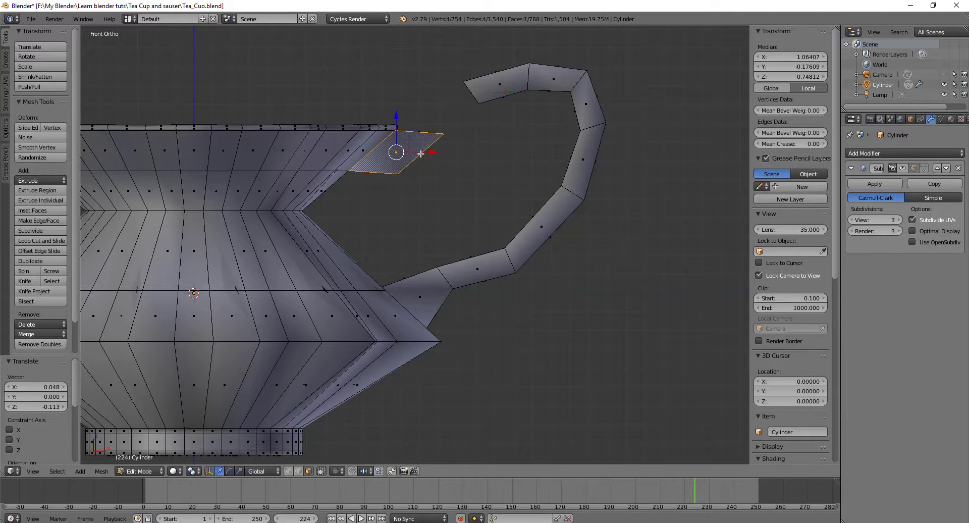
pyautogui.moveTo(438, 169); pyautogui.dragTo(493, 200, button='middle')
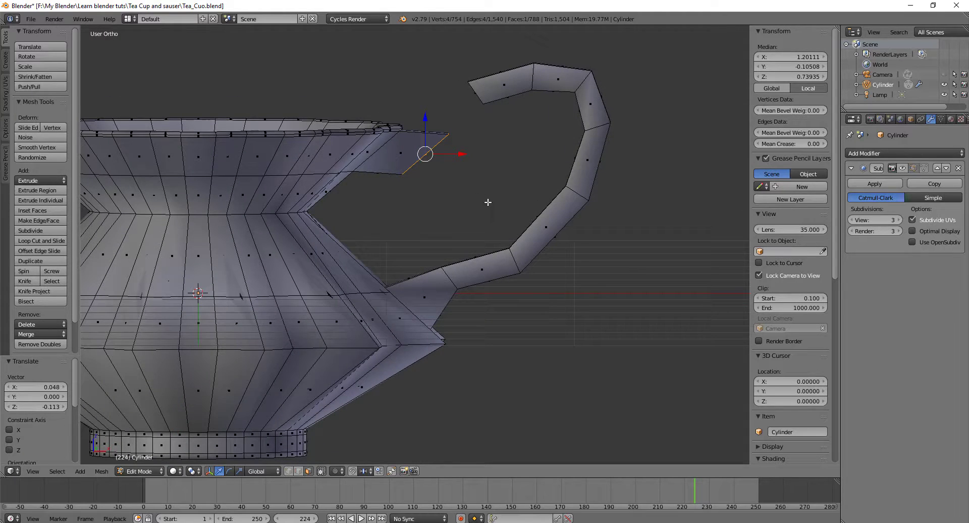
pyautogui.press('KP_1')
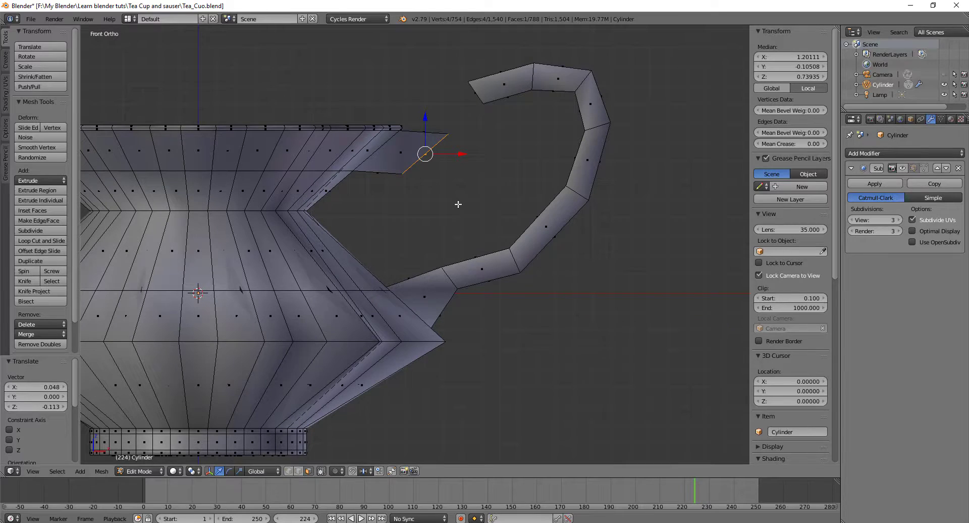
pyautogui.press('r')
pyautogui.click(504, 173)
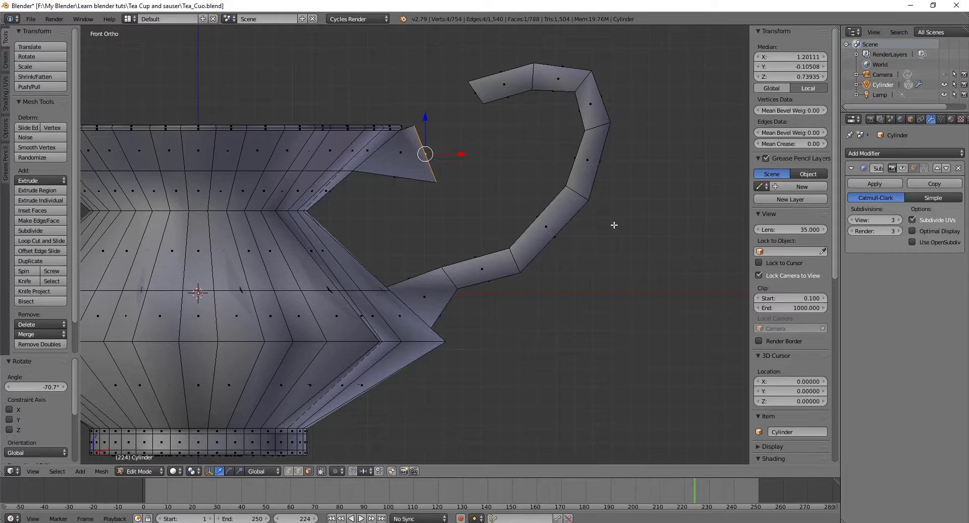
pyautogui.press('s')
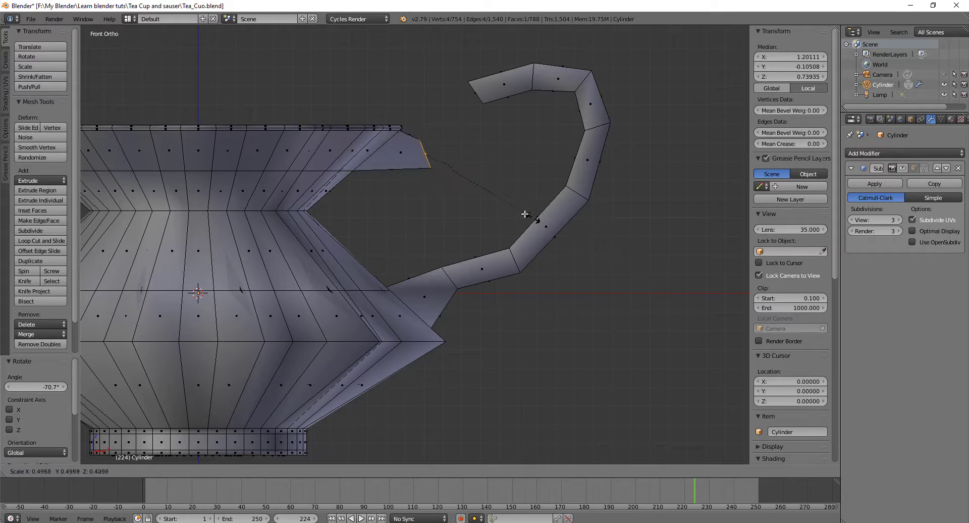
pyautogui.click(501, 201)
pyautogui.press('g')
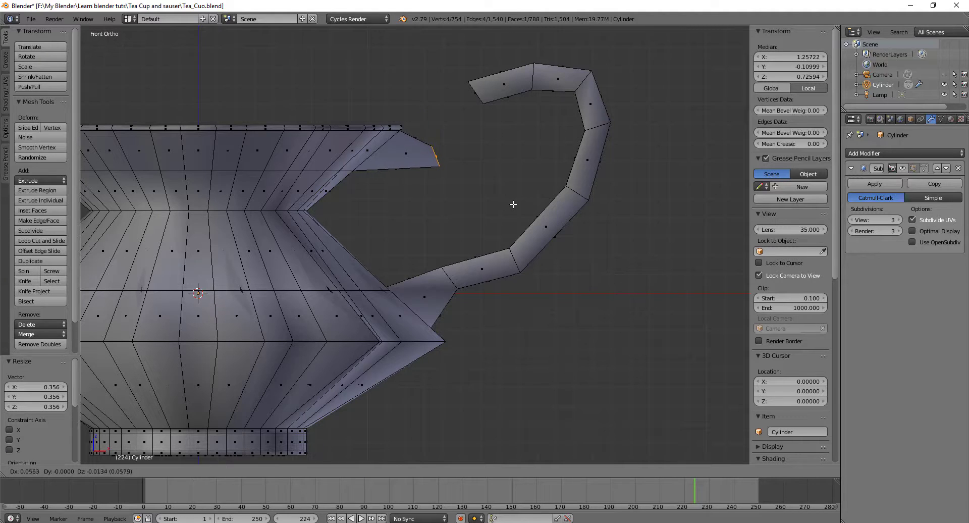
pyautogui.click(513, 204)
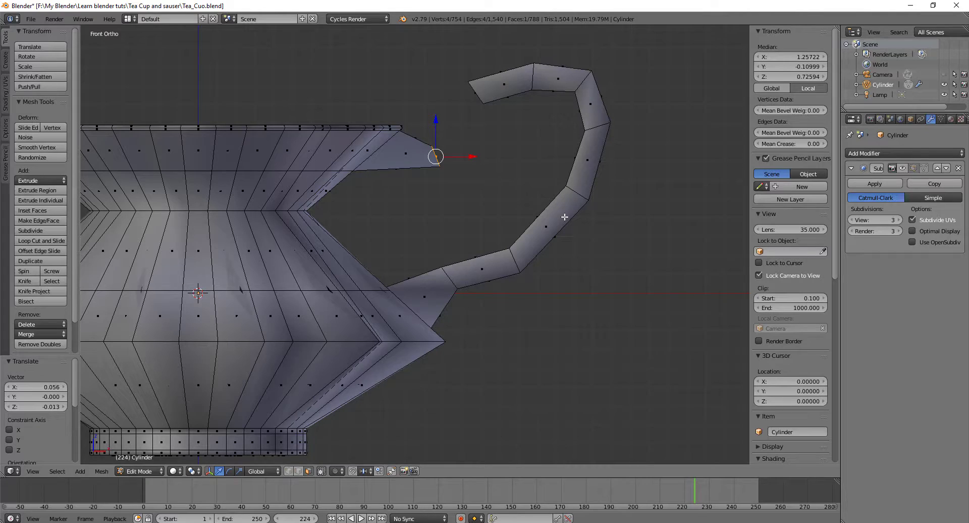
# Step: Extrude the upper stub's end face about 0.244, rotate it about -24.7°, and move it about -0.075 in X and 0.158 in Z
pyautogui.press('e')
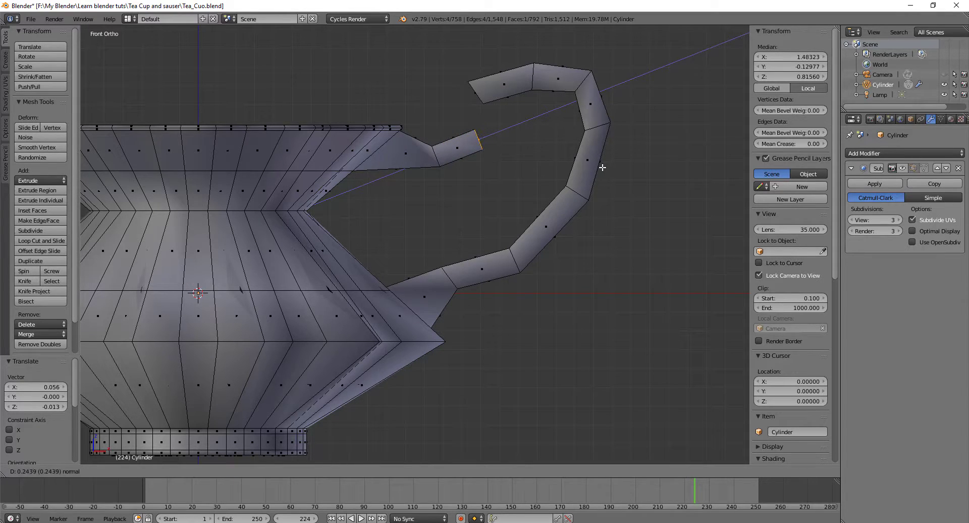
pyautogui.click(602, 167)
pyautogui.press('r')
pyautogui.click(638, 149)
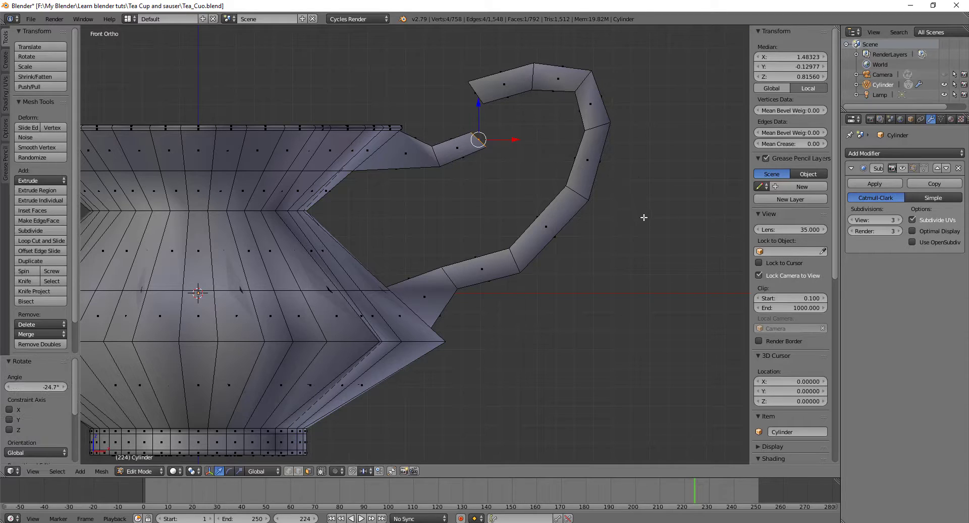
pyautogui.press('g')
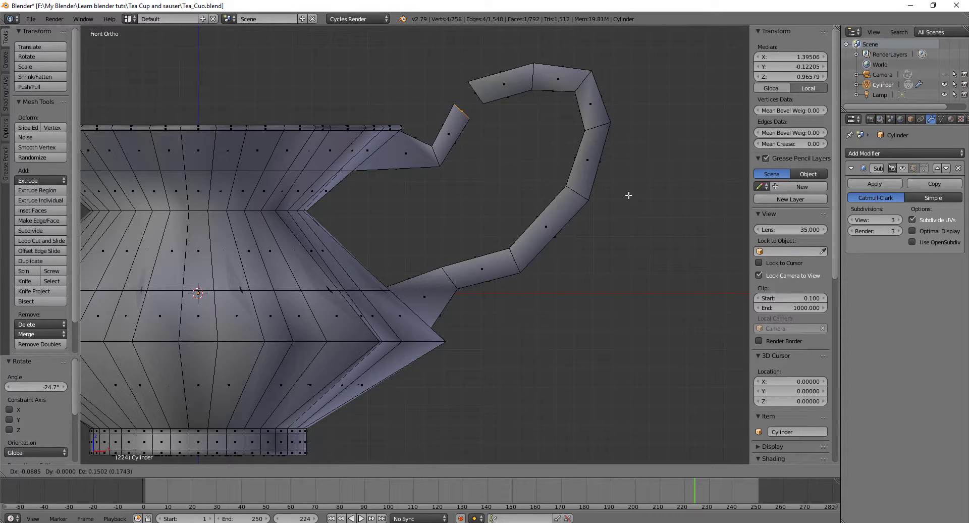
pyautogui.click(629, 195)
# Step: Add the long handle section's end face to the selection alongside the upper stub's end face
pyautogui.moveTo(511, 172); pyautogui.dragTo(505, 194, button='middle')
pyautogui.keyDown('shift'); pyautogui.rightClick(471, 92); pyautogui.keyUp('shift')
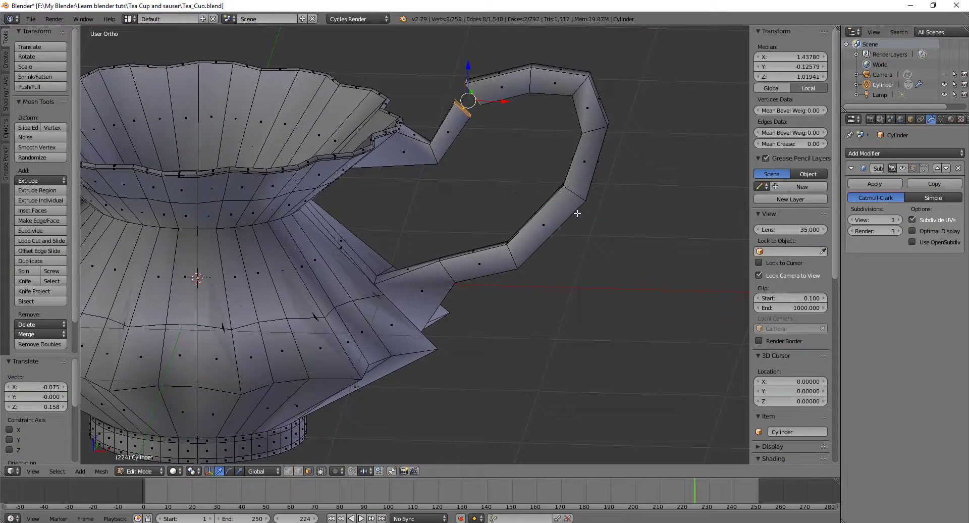
# Step: Try to bridge the handle's two facing end faces with LoopTools, and undo the bridge
pyautogui.press('w')
pyautogui.moveTo(577, 214)
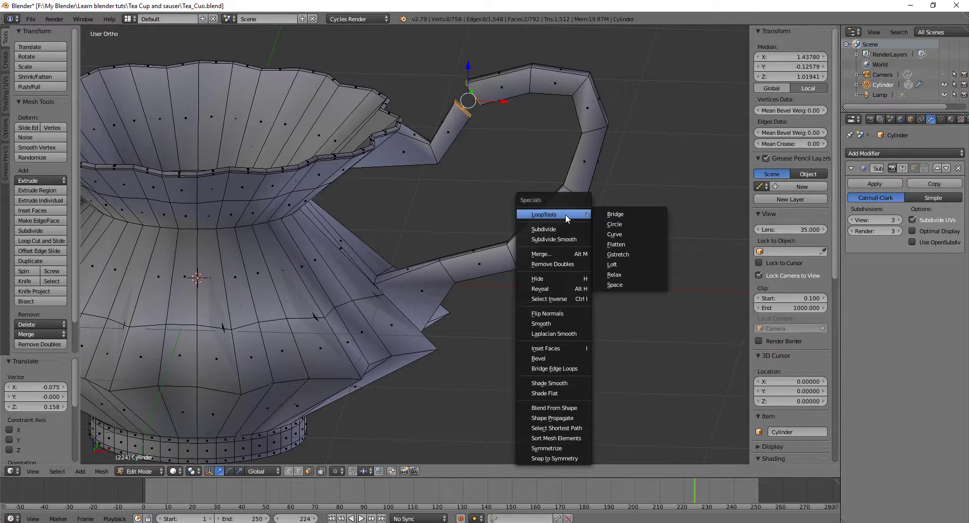
pyautogui.click(617, 214)
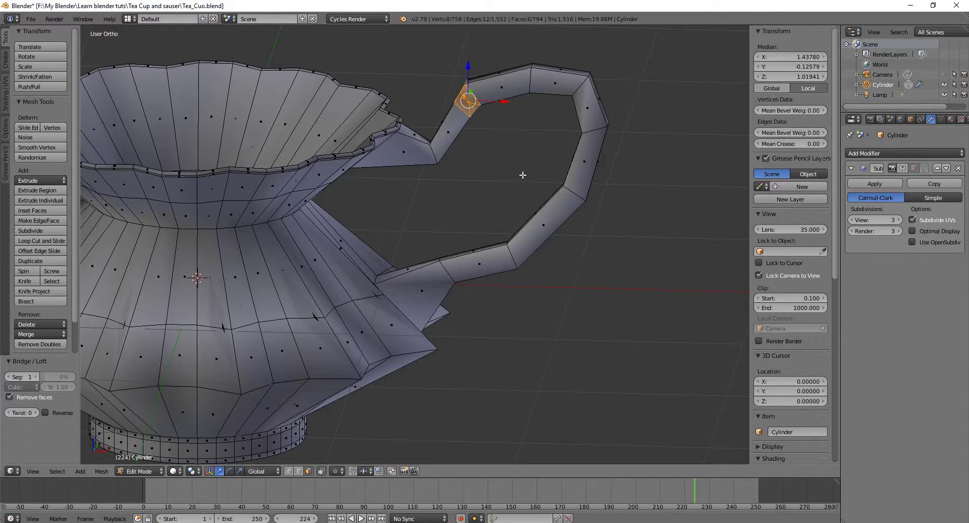
pyautogui.moveTo(522, 175); pyautogui.dragTo(597, 192, button='middle')
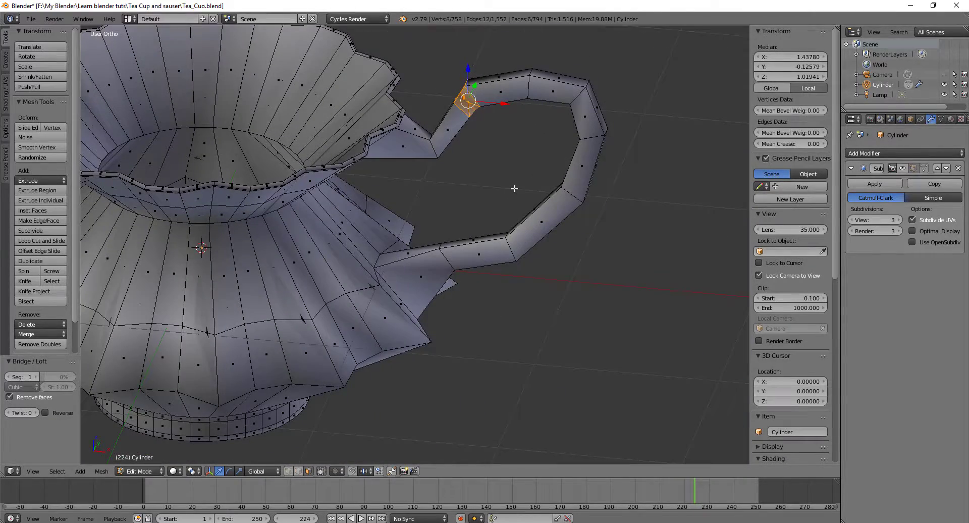
pyautogui.hotkey('ctrl', 'z')
# Step: Retry the LoopTools bridge between the two handle ends, examine the joint up close, and undo it
pyautogui.press('w')
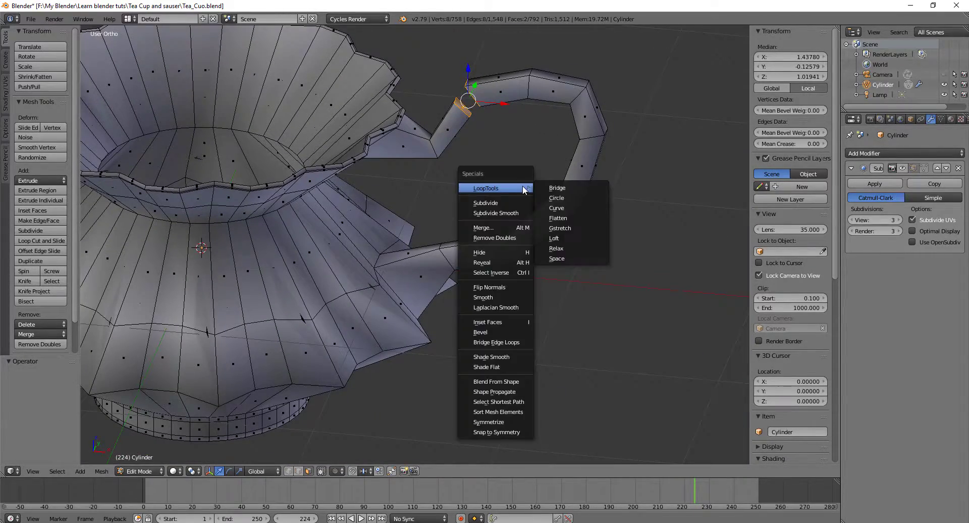
pyautogui.click(565, 184)
pyautogui.moveTo(566, 171); pyautogui.dragTo(475, 272, button='middle')
pyautogui.scroll(5, 494, 165)
pyautogui.scroll(-3, 495, 151)
pyautogui.scroll(6, 479, 259)
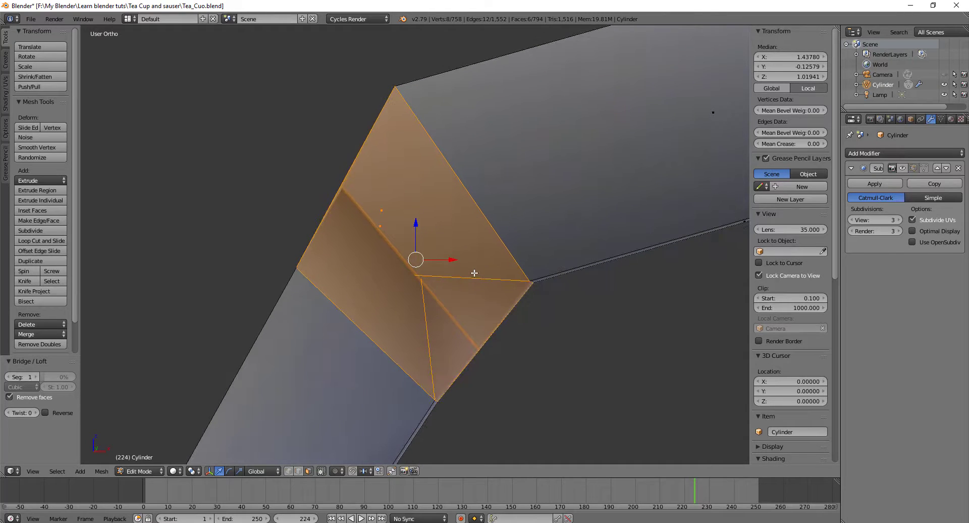
pyautogui.press('x')
pyautogui.click(474, 273)
pyautogui.press('w')
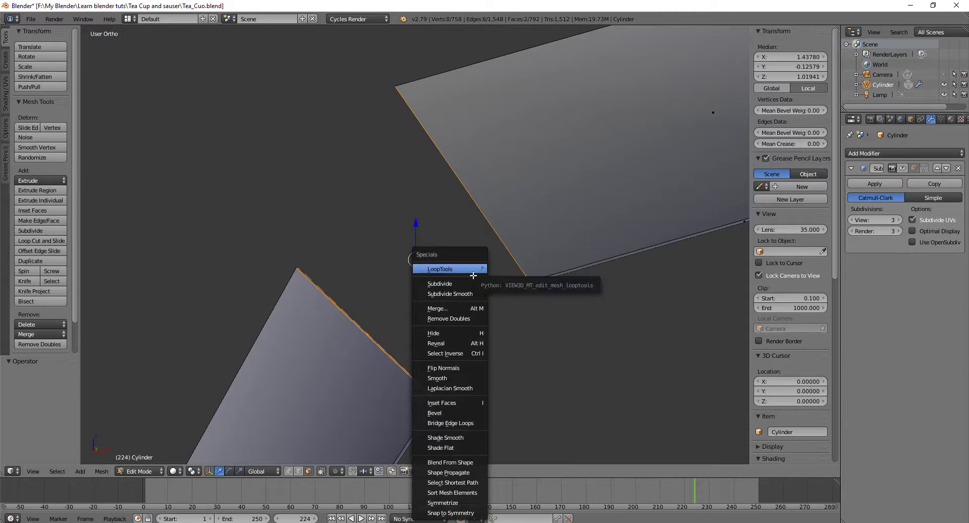
pyautogui.moveTo(474, 275)
pyautogui.click(507, 272)
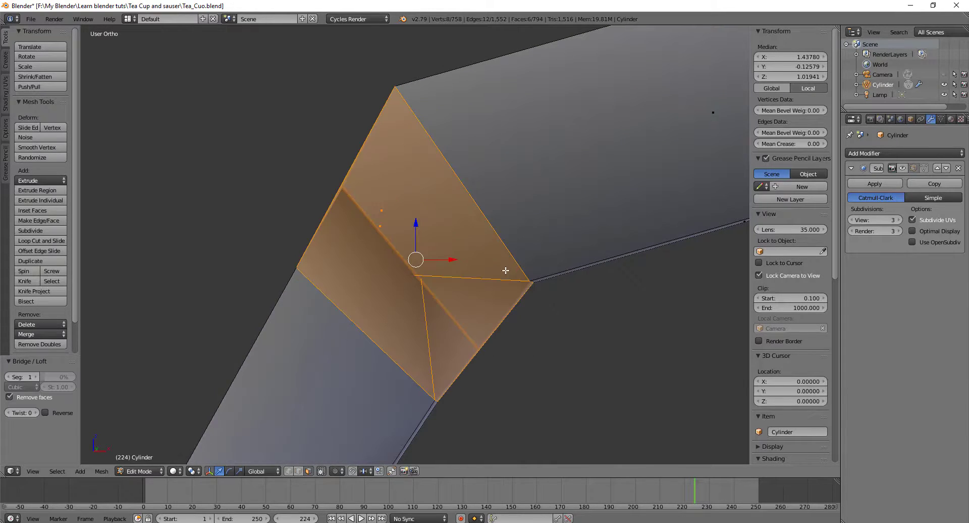
pyautogui.moveTo(505, 270); pyautogui.dragTo(511, 334, button='middle')
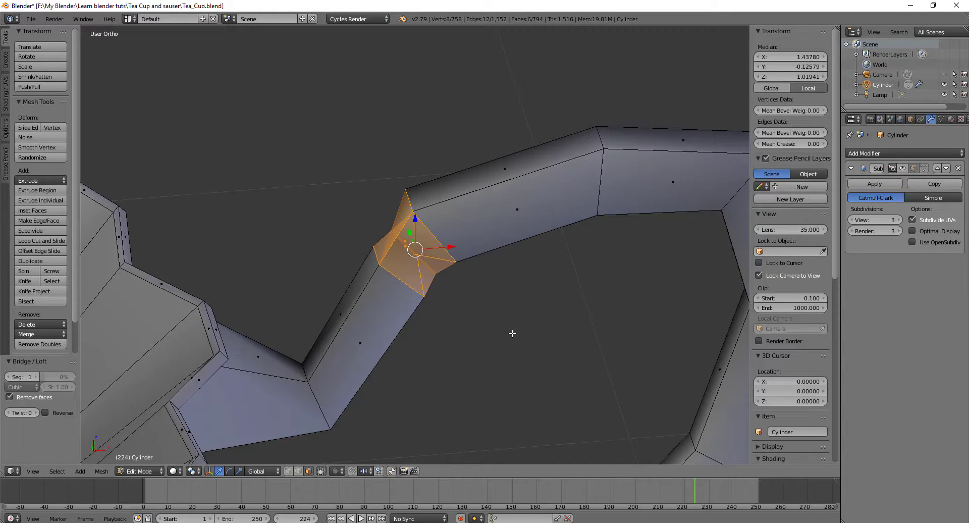
pyautogui.hotkey('ctrl', 'z')
# Step: Delete the two selected end faces so that both handle ends facing the gap are open
pyautogui.moveTo(480, 313); pyautogui.dragTo(514, 307, button='middle')
pyautogui.press('x')
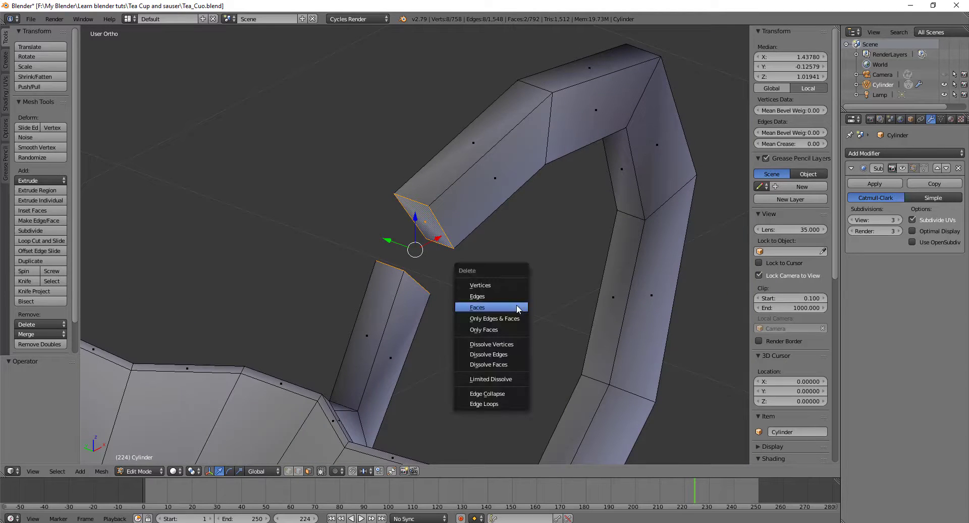
pyautogui.click(504, 308)
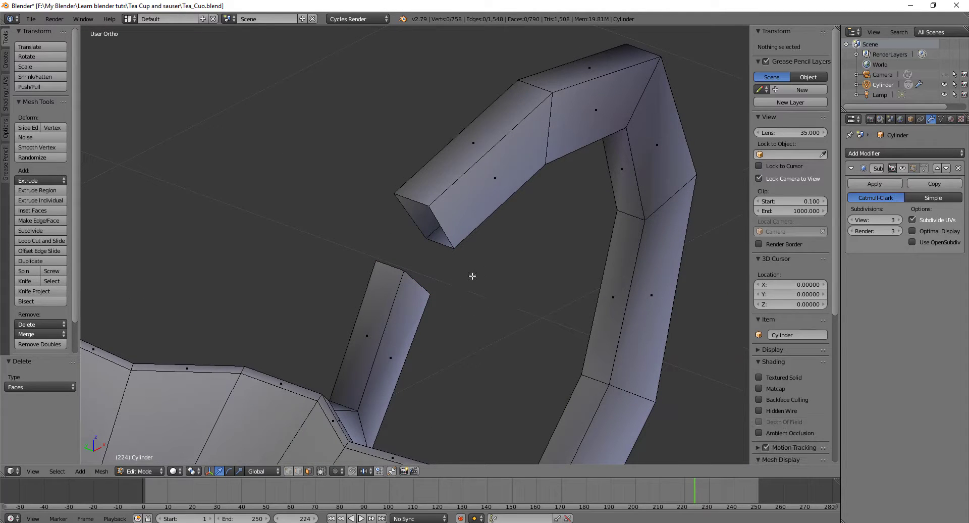
# Step: In edge selection mode, fill a face between matching side edges of the stub and the handle's open end
pyautogui.hotkey('ctrl', 'Tab')
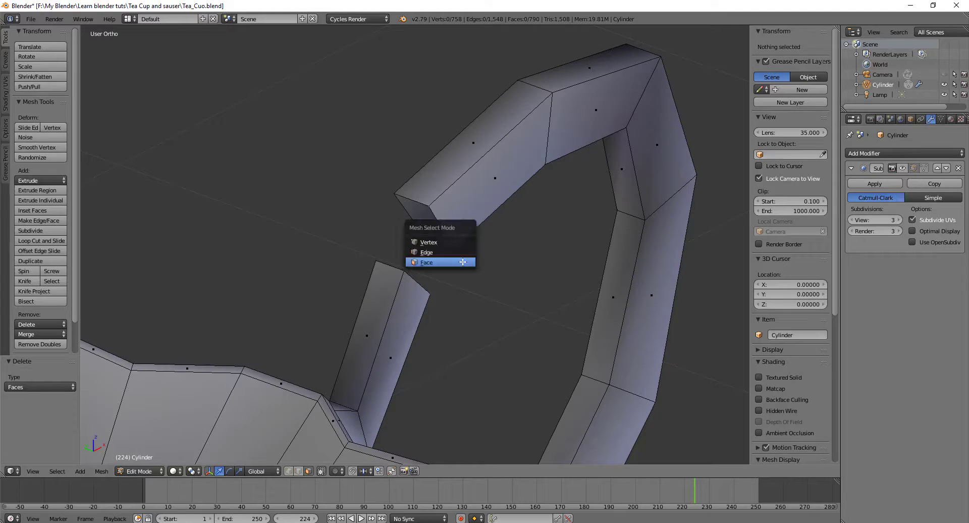
pyautogui.click(446, 248)
pyautogui.rightClick(443, 226)
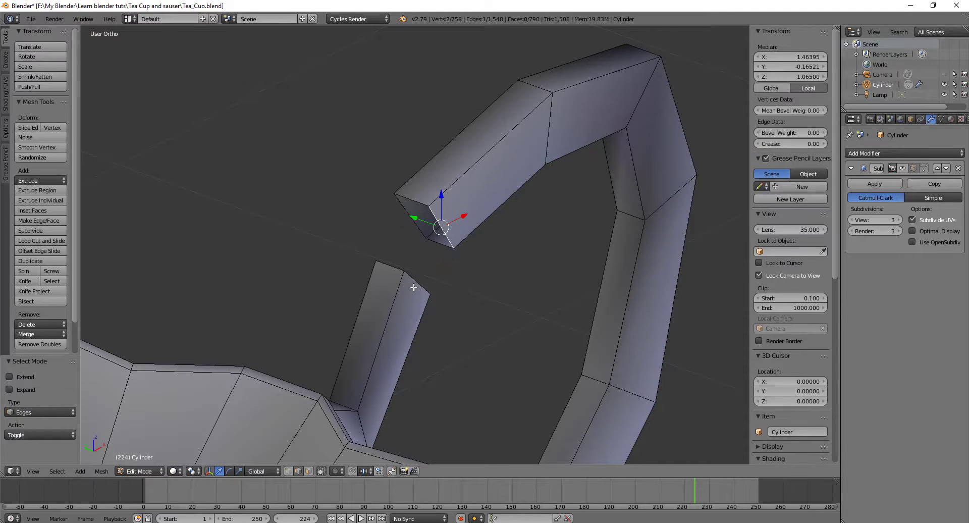
pyautogui.keyDown('alt'); pyautogui.rightClick(435, 288); pyautogui.keyUp('alt')
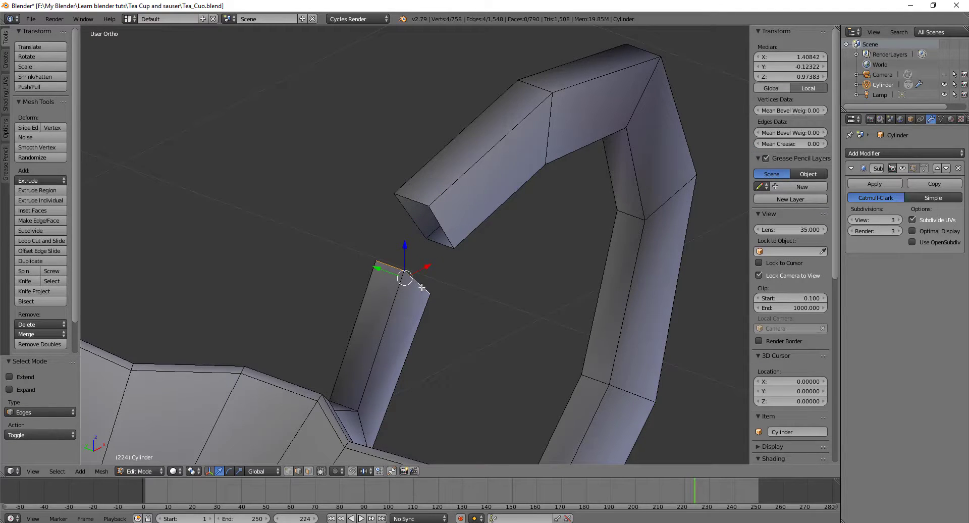
pyautogui.rightClick(418, 286)
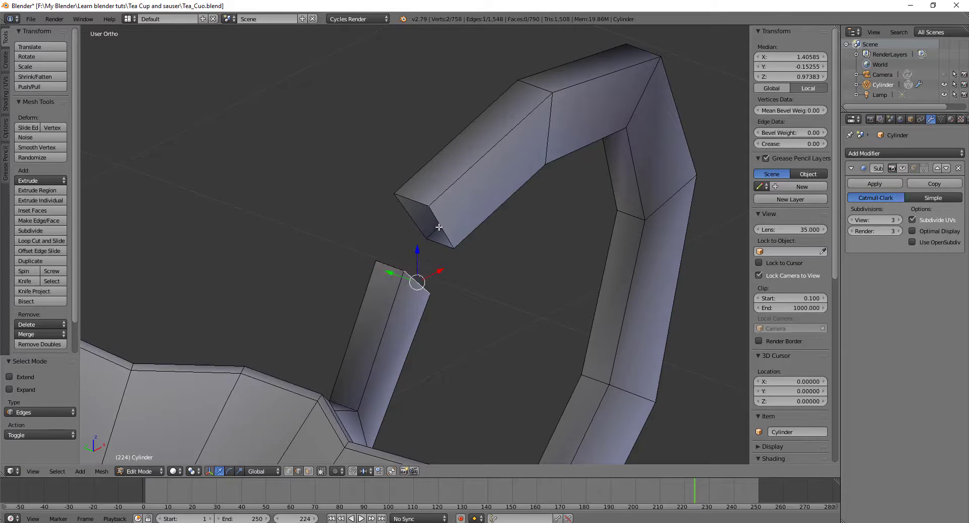
pyautogui.keyDown('shift'); pyautogui.rightClick(438, 227); pyautogui.keyUp('shift')
pyautogui.moveTo(479, 289)
pyautogui.mouseDown(button='middle')
pyautogui.moveTo(413, 324)
pyautogui.moveTo(614, 279)
pyautogui.moveTo(468, 280)
pyautogui.mouseUp(button='middle')
pyautogui.press('f')
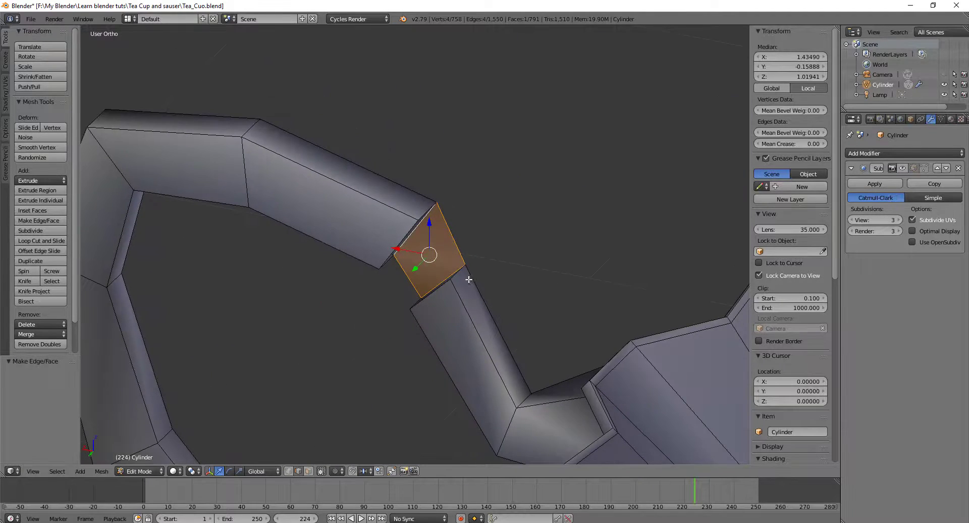
# Step: Fill the other three faces between matching edges of the two open ends to close the handle's gap
pyautogui.rightClick(460, 275)
pyautogui.keyDown('shift'); pyautogui.rightClick(479, 295); pyautogui.keyUp('shift')
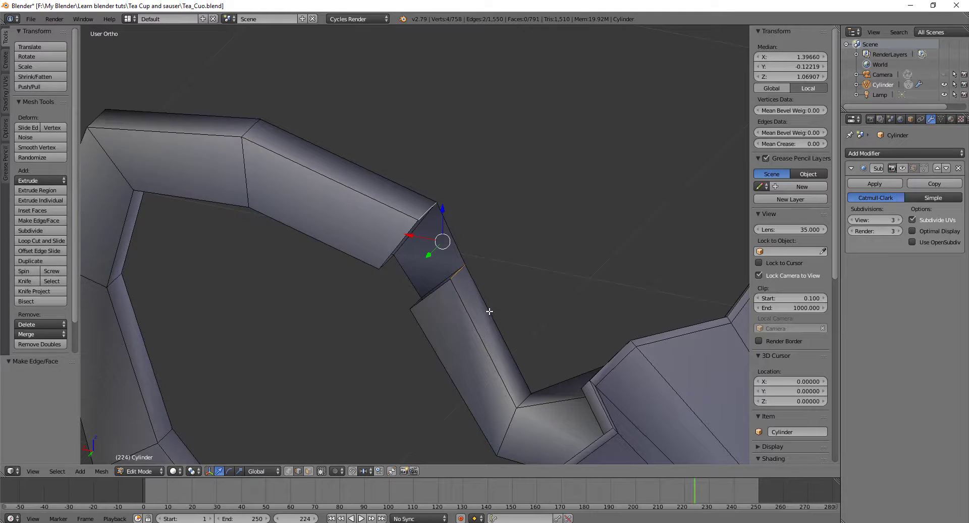
pyautogui.press('f')
pyautogui.rightClick(432, 289)
pyautogui.keyDown('shift'); pyautogui.rightClick(401, 236); pyautogui.keyUp('shift')
pyautogui.moveTo(440, 311); pyautogui.dragTo(398, 318, button='middle')
pyautogui.press('f')
pyautogui.rightClick(396, 305)
pyautogui.keyDown('shift'); pyautogui.rightClick(375, 259); pyautogui.keyUp('shift')
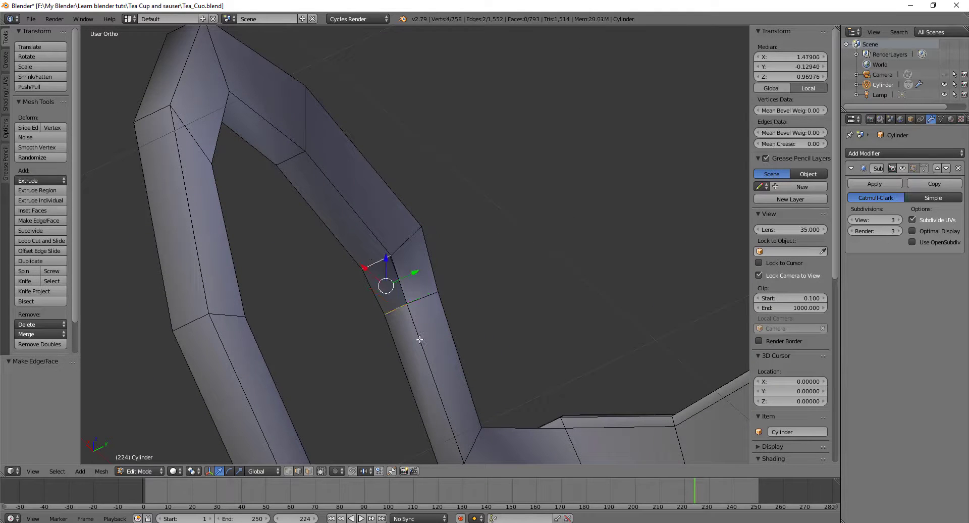
pyautogui.press('f')
# Step: Enable the Subdivision Surface modifier's display in edit mode, and examine the smoothed cup and handle in Object Mode
pyautogui.moveTo(464, 325); pyautogui.dragTo(590, 368, button='middle')
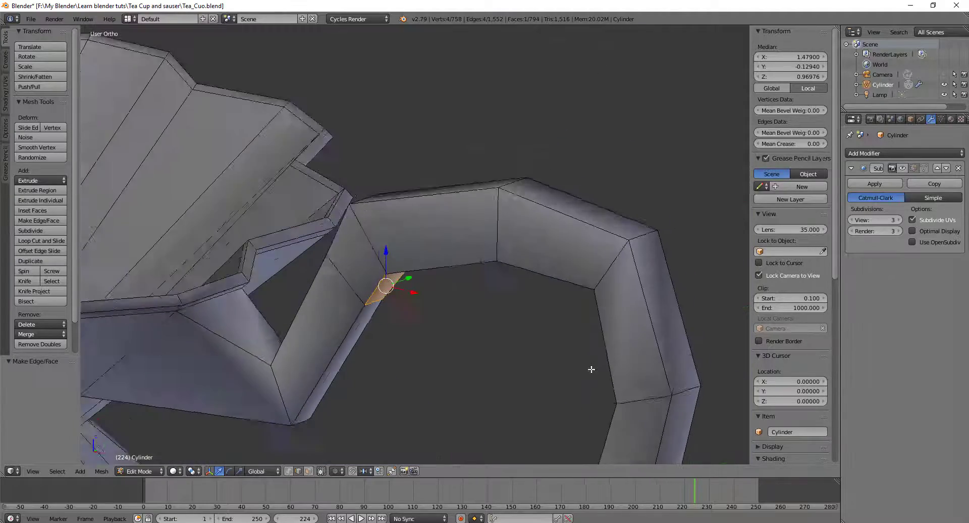
pyautogui.scroll(-3, 598, 373)
pyautogui.scroll(-3, 598, 373)
pyautogui.moveTo(475, 380); pyautogui.dragTo(551, 352, button='middle')
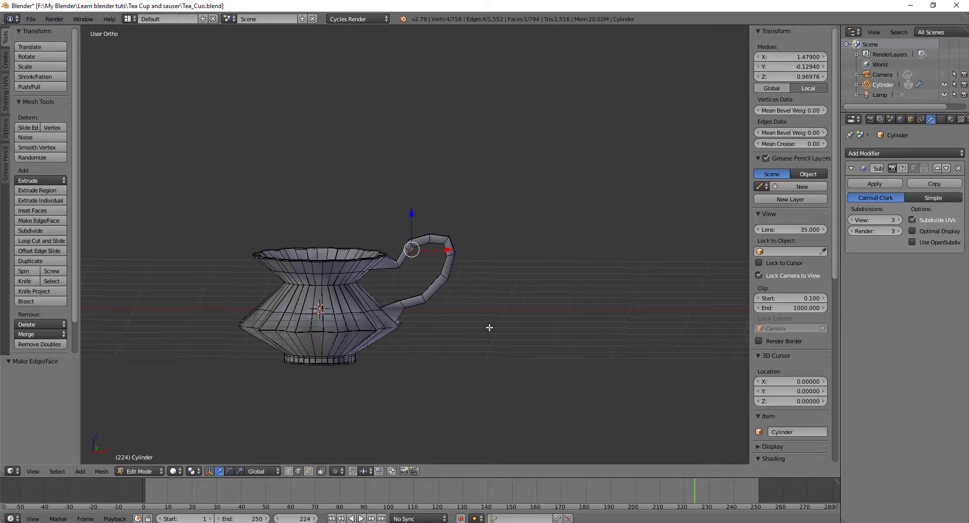
pyautogui.press('KP_1')
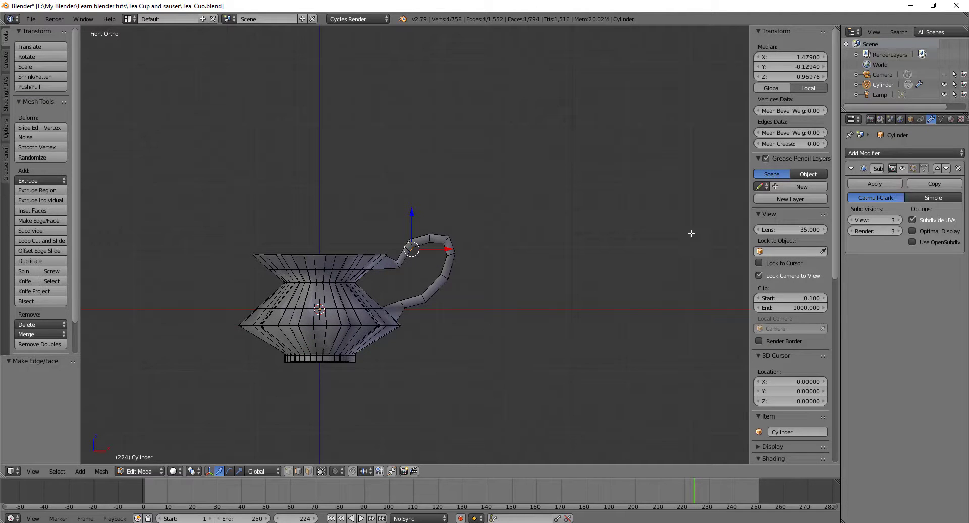
pyautogui.click(913, 168)
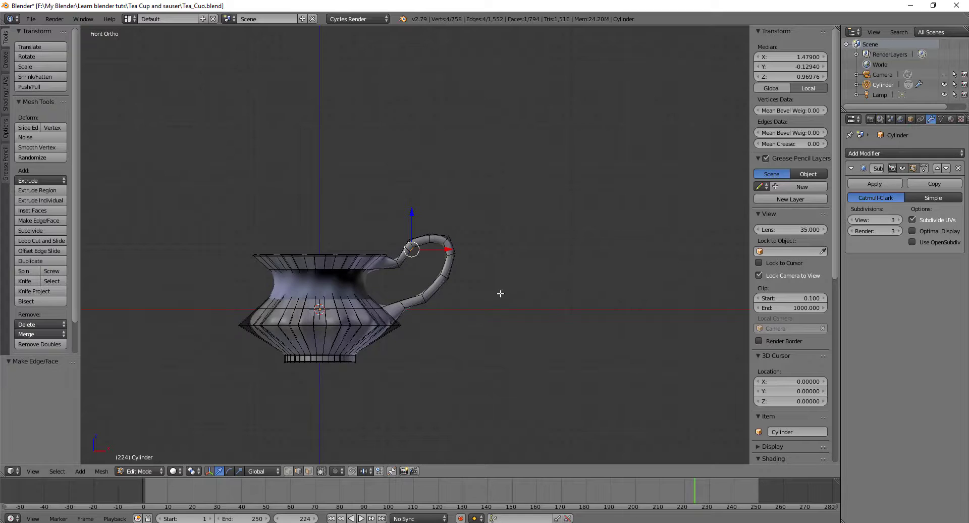
pyautogui.press('Tab')
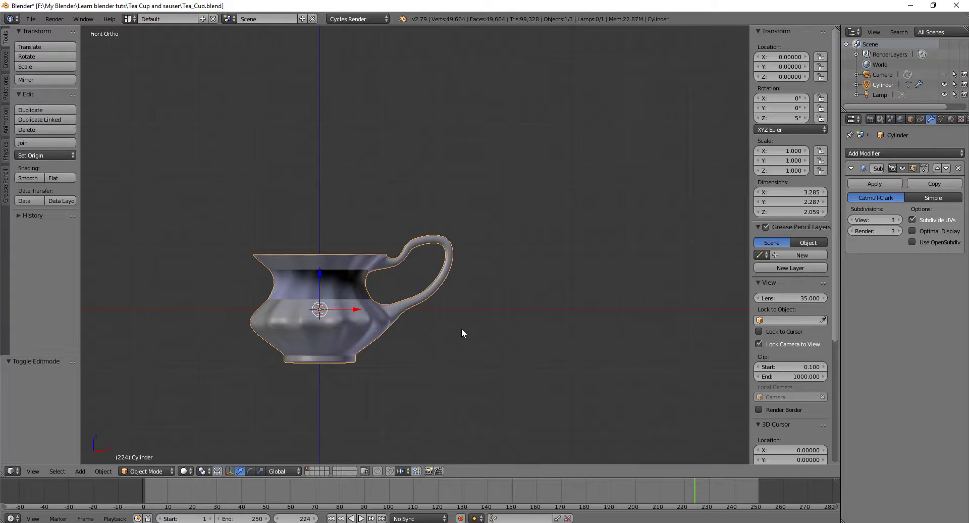
pyautogui.moveTo(461, 328); pyautogui.dragTo(322, 281, button='middle')
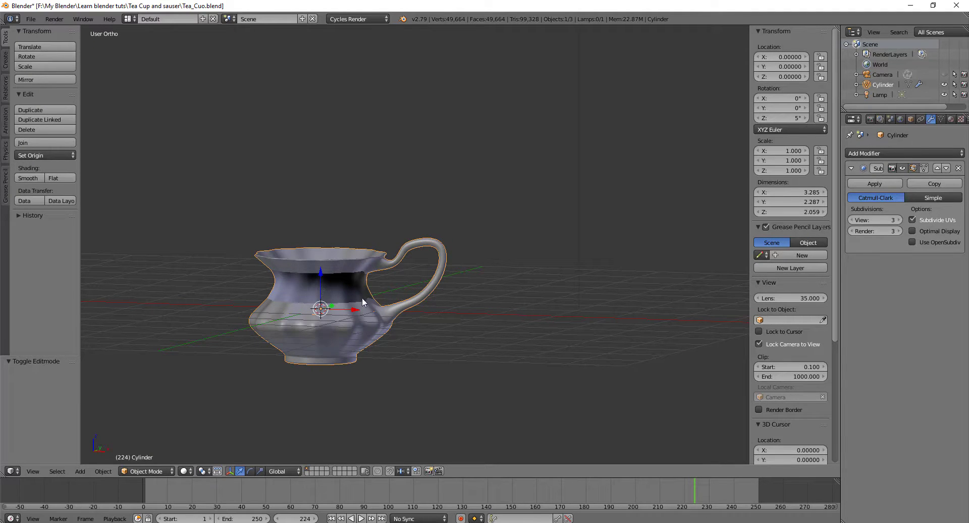
pyautogui.scroll(3, 343, 296)
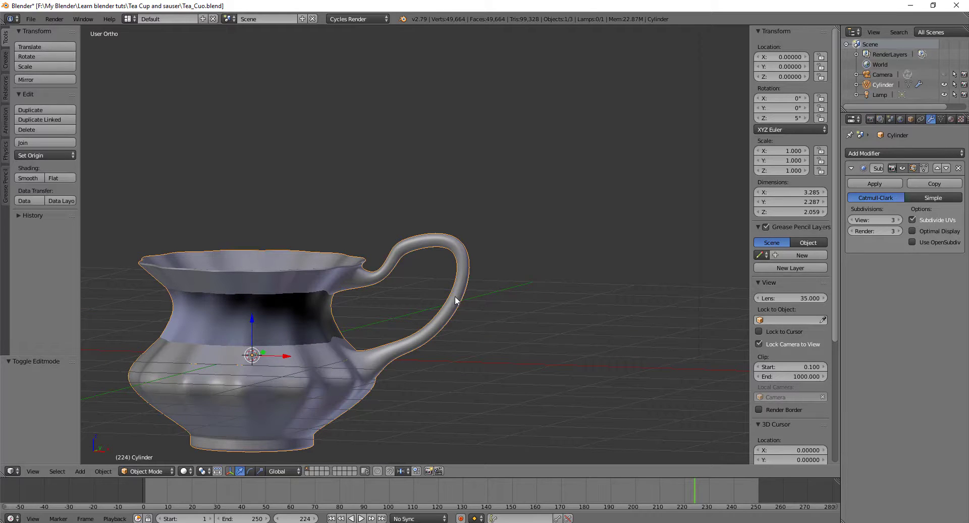
pyautogui.moveTo(447, 341); pyautogui.dragTo(435, 379, button='middle')
# Step: In Edit Mode with face selection, select all flat side faces along one side of the handle, excluding its two root segments
pyautogui.press('Tab')
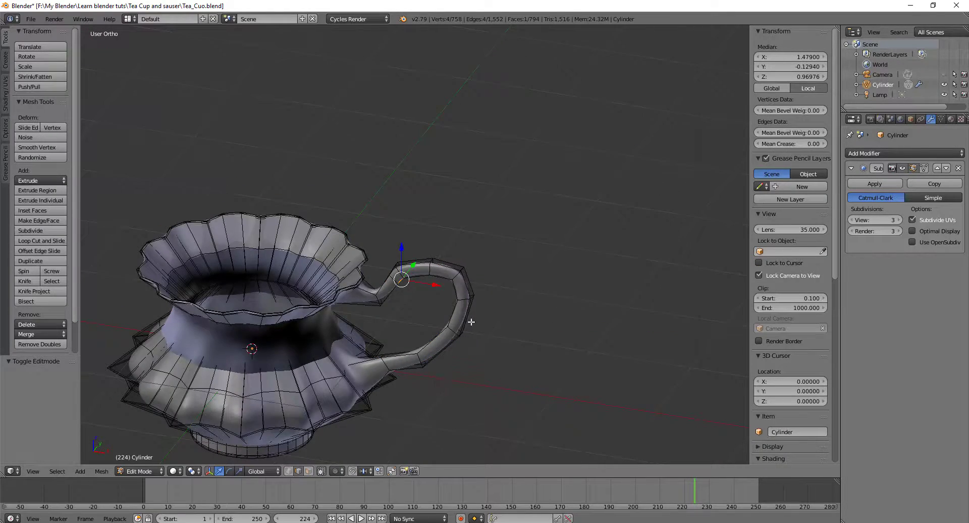
pyautogui.moveTo(466, 329); pyautogui.dragTo(489, 283, button='middle')
pyautogui.hotkey('ctrl', 'Tab')
pyautogui.click(464, 342)
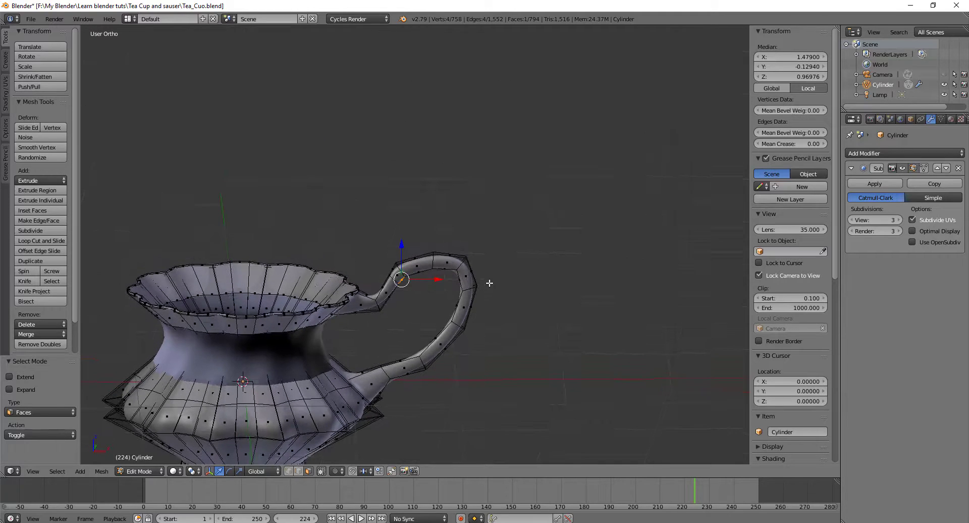
pyautogui.keyDown('shift'); pyautogui.click(388, 292); pyautogui.keyUp('shift')
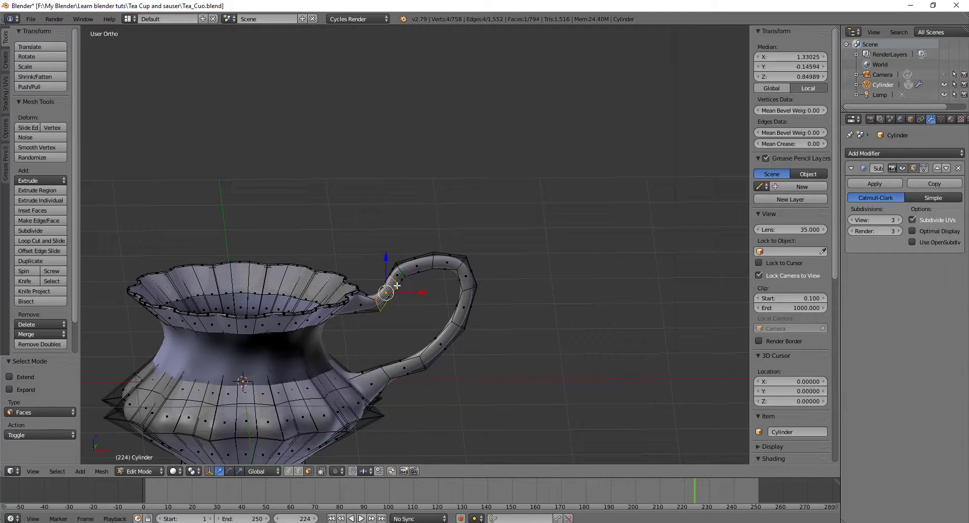
pyautogui.keyDown('shift'); pyautogui.click(426, 264); pyautogui.keyUp('shift')
pyautogui.keyDown('shift'); pyautogui.click(452, 263); pyautogui.keyUp('shift')
pyautogui.keyDown('shift'); pyautogui.click(463, 279); pyautogui.keyUp('shift')
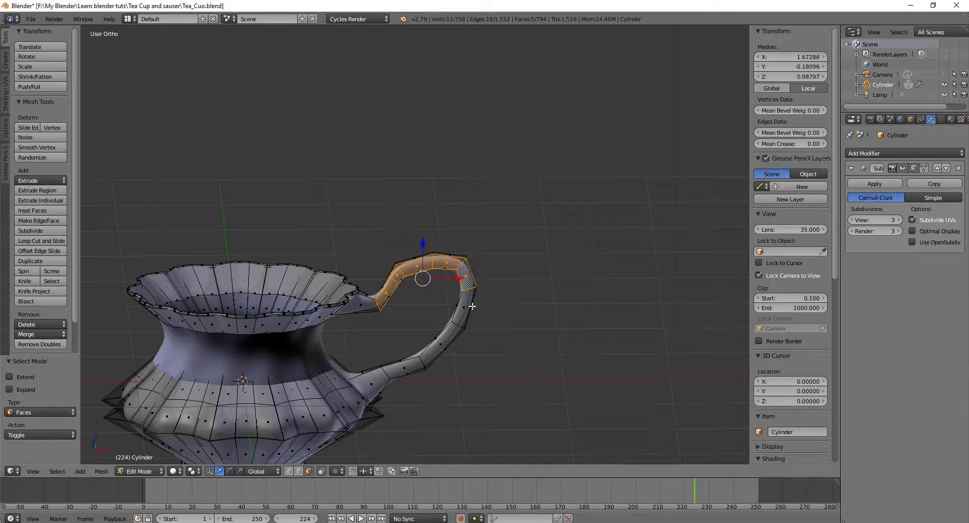
pyautogui.keyDown('shift'); pyautogui.click(464, 307); pyautogui.keyUp('shift')
pyautogui.keyDown('shift'); pyautogui.click(442, 341); pyautogui.keyUp('shift')
pyautogui.keyDown('shift'); pyautogui.click(412, 362); pyautogui.keyUp('shift')
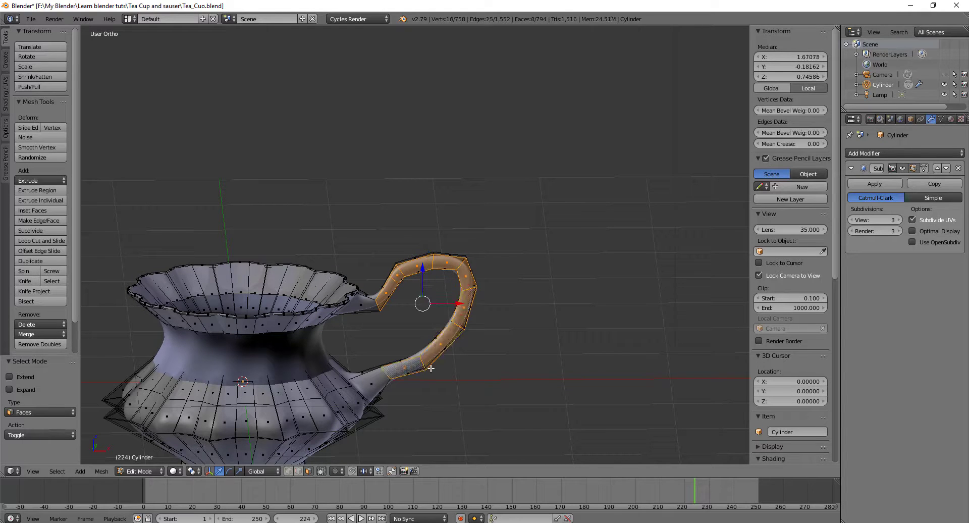
# Step: Extend the selection with the matching faces along the opposite side of the handle
pyautogui.moveTo(525, 326); pyautogui.dragTo(330, 328, button='middle')
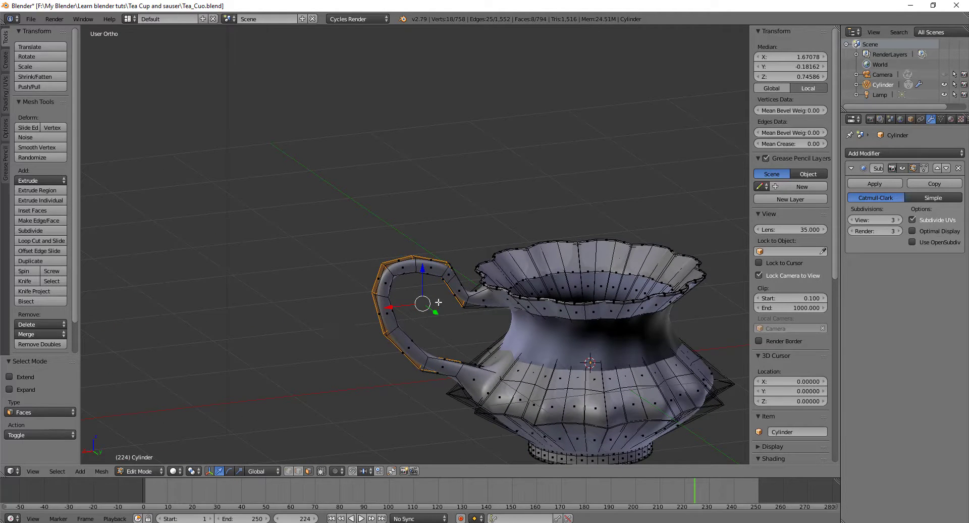
pyautogui.keyDown('shift'); pyautogui.click(459, 292); pyautogui.keyUp('shift')
pyautogui.keyDown('shift'); pyautogui.click(448, 273); pyautogui.keyUp('shift')
pyautogui.keyDown('shift'); pyautogui.click(429, 266); pyautogui.keyUp('shift')
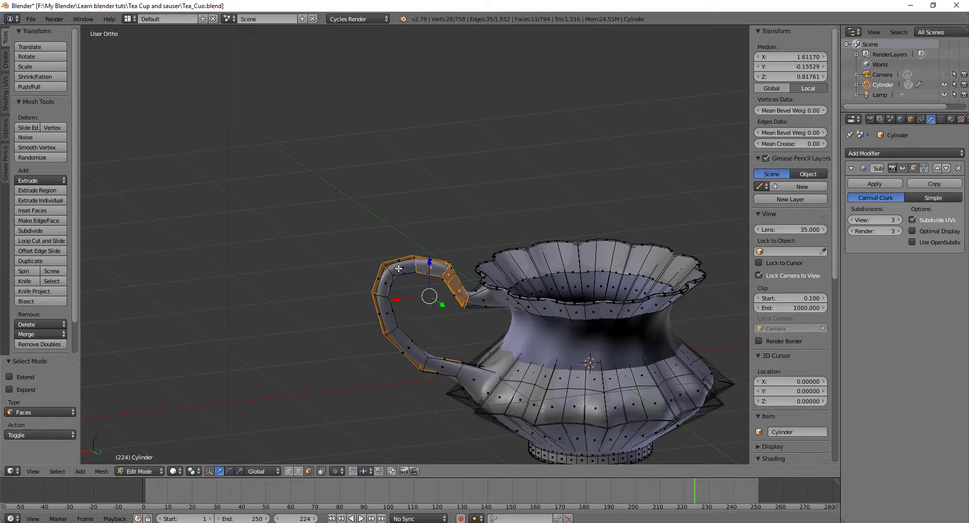
pyautogui.keyDown('shift'); pyautogui.click(399, 269); pyautogui.keyUp('shift')
pyautogui.keyDown('shift'); pyautogui.click(385, 284); pyautogui.keyUp('shift')
pyautogui.keyDown('shift'); pyautogui.click(386, 314); pyautogui.keyUp('shift')
pyautogui.keyDown('shift'); pyautogui.click(405, 348); pyautogui.keyUp('shift')
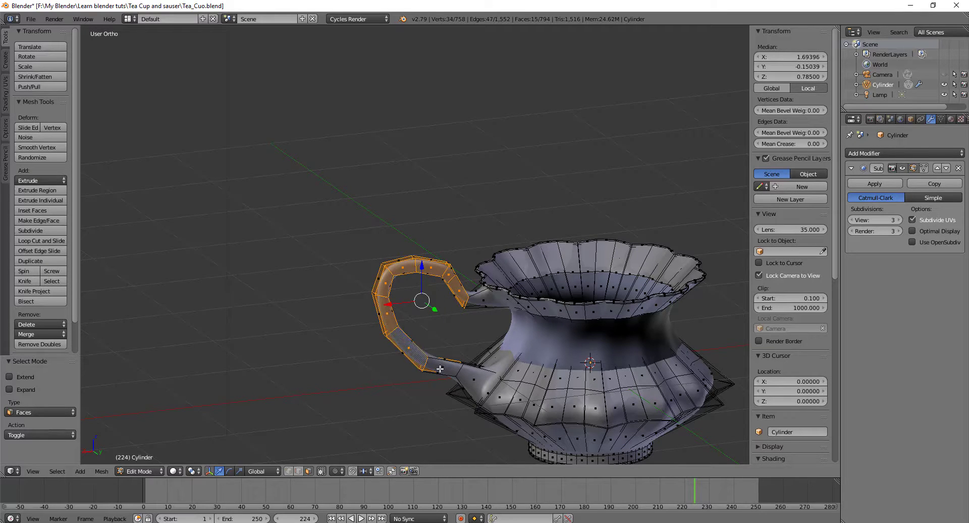
pyautogui.keyDown('shift'); pyautogui.click(443, 374); pyautogui.keyUp('shift')
# Step: Scale the selected handle side faces outward along the Y axis to thicken the handle, and view the smoothed cup in Object Mode
pyautogui.moveTo(443, 375); pyautogui.dragTo(492, 431, button='middle')
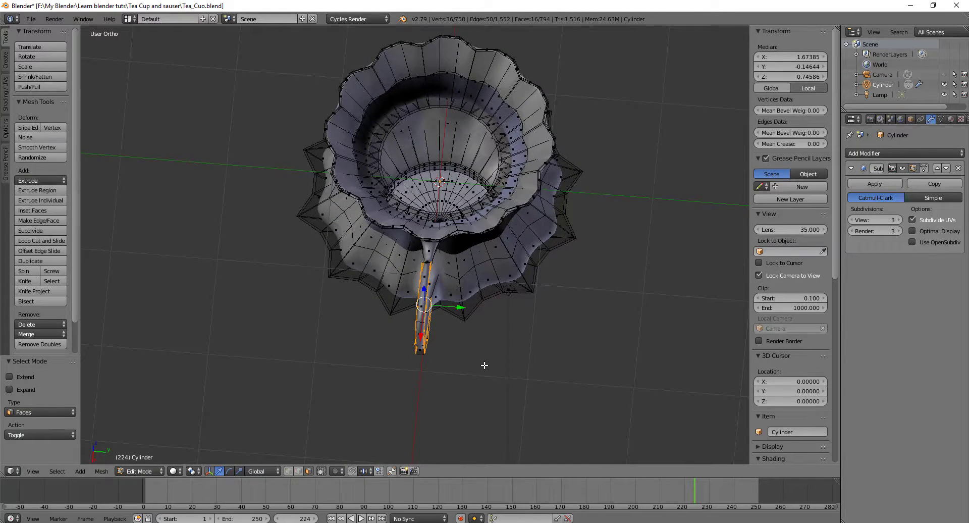
pyautogui.press('s')
pyautogui.press('y')
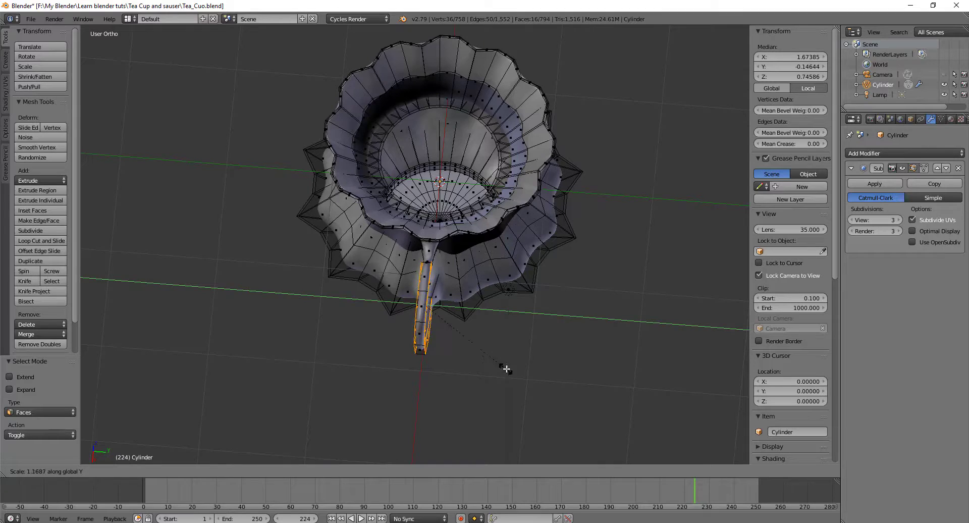
pyautogui.click(676, 415)
pyautogui.moveTo(640, 407); pyautogui.dragTo(609, 339, button='middle')
pyautogui.press('Tab')
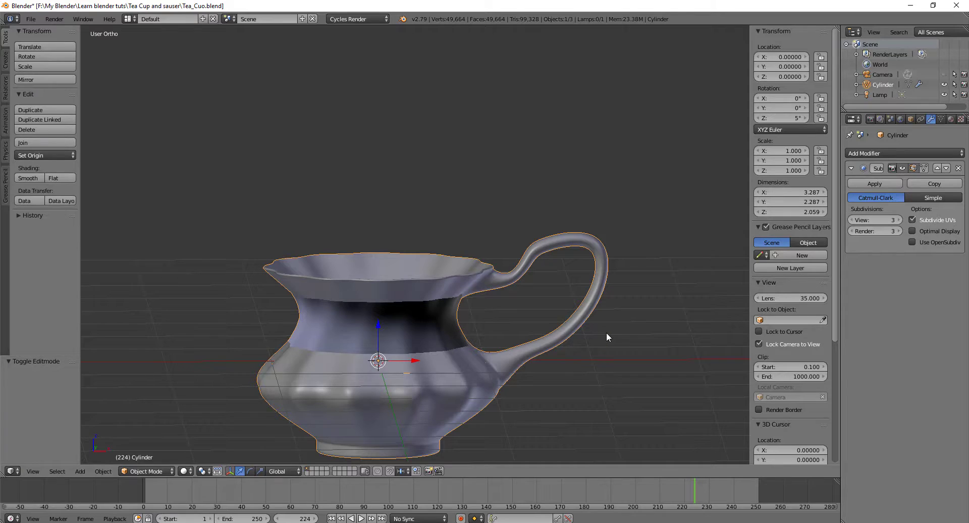
# Step: In Edit Mode, scale the selected handle faces down uniformly and move them -0.189 along X toward the cup, checking the front profile
pyautogui.press('Tab')
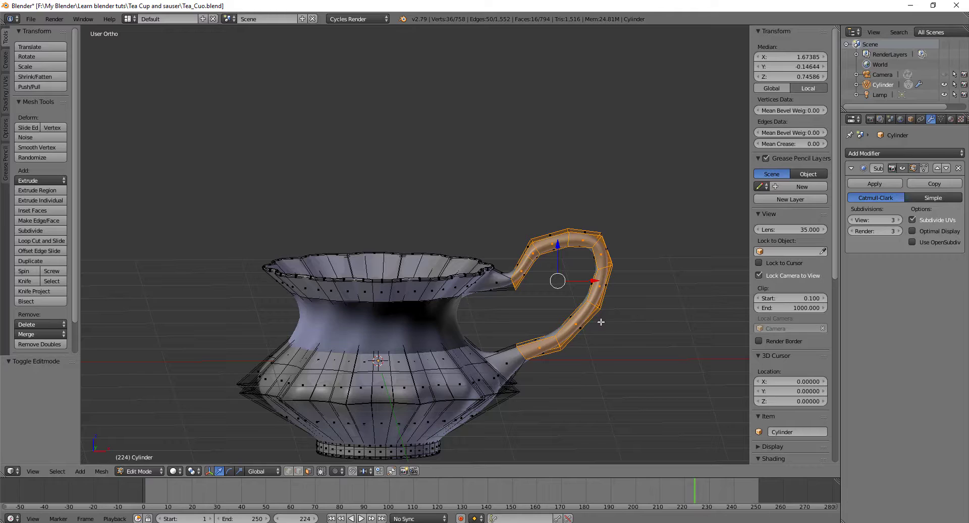
pyautogui.moveTo(600, 321); pyautogui.dragTo(564, 310, button='middle')
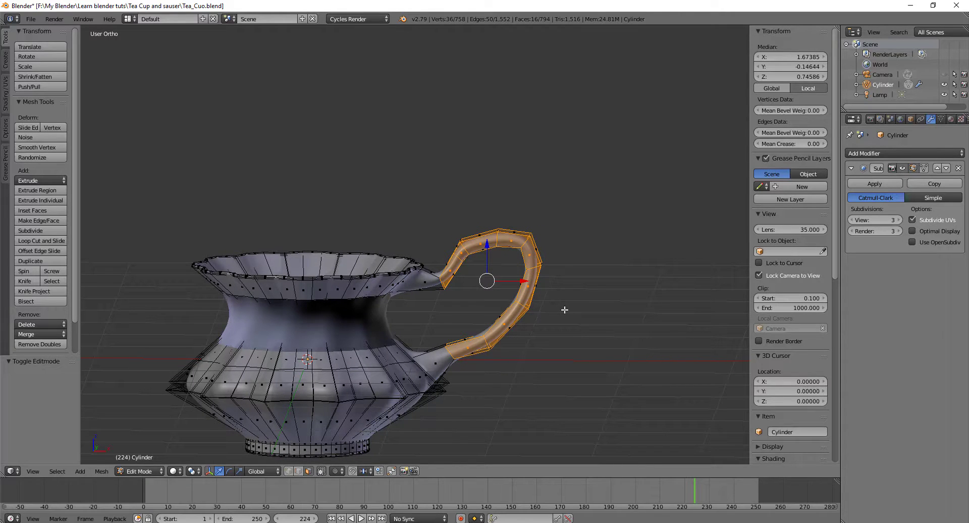
pyautogui.moveTo(564, 309); pyautogui.dragTo(612, 298, button='middle')
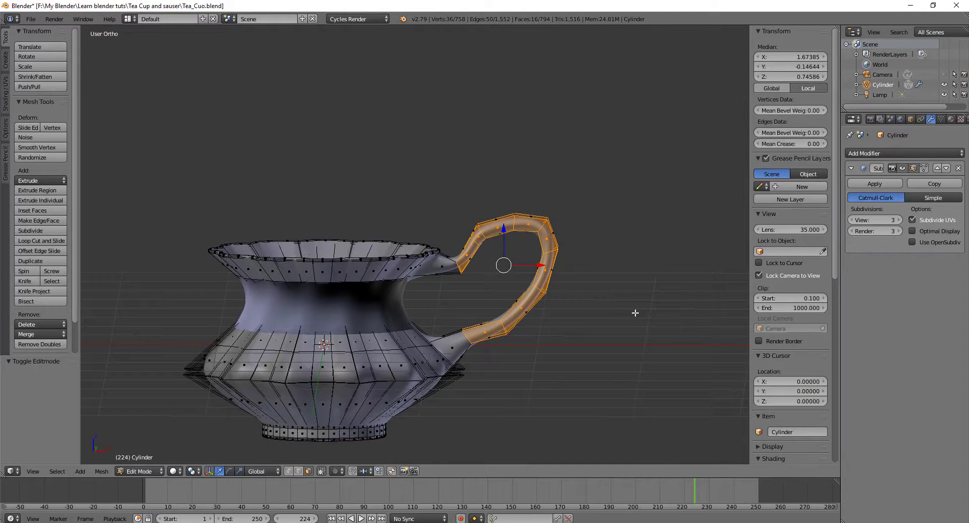
pyautogui.press('s')
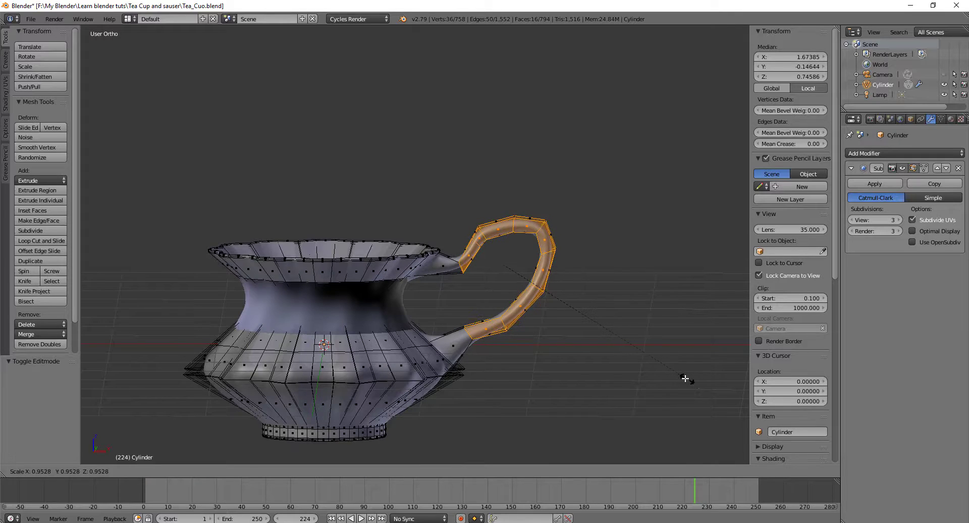
pyautogui.click(656, 369)
pyautogui.moveTo(538, 267)
pyautogui.mouseDown()
pyautogui.moveTo(516, 270)
pyautogui.moveTo(523, 276)
pyautogui.mouseUp()
pyautogui.moveTo(525, 281); pyautogui.dragTo(548, 276, button='middle')
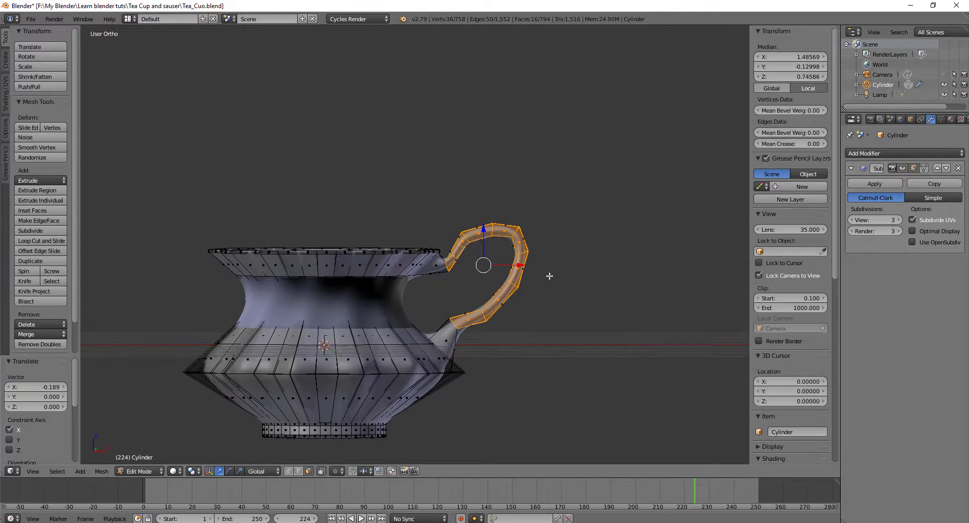
pyautogui.press('KP_1')
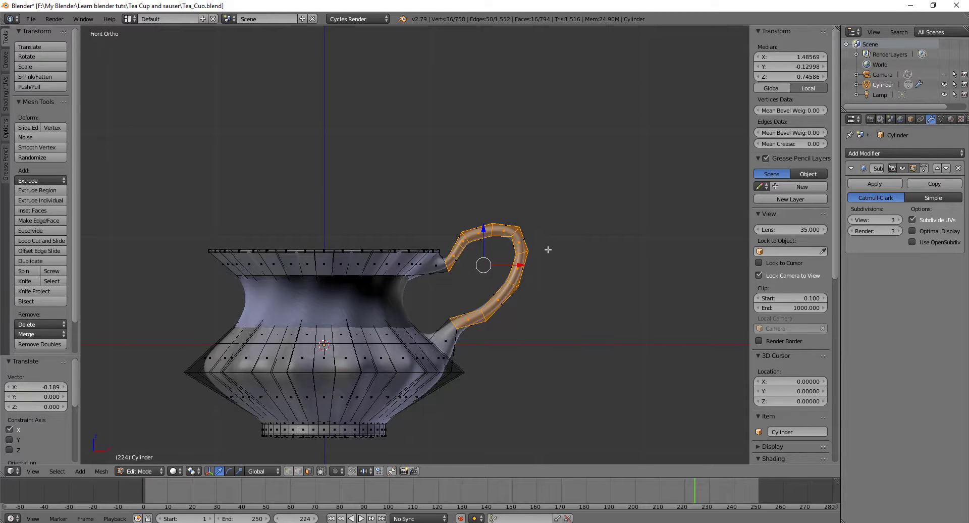
pyautogui.press('Tab')
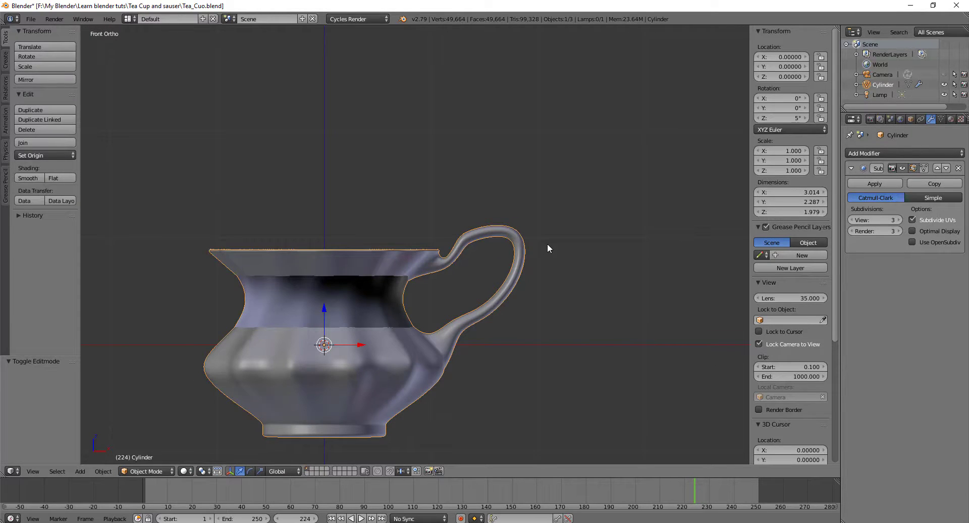
pyautogui.press('Tab')
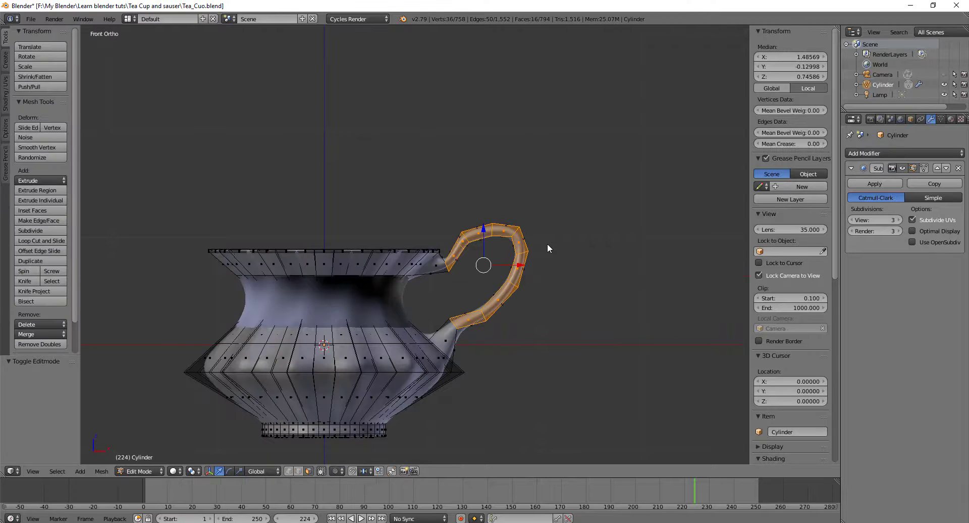
# Step: Clear the selection and, using wireframe display in front view, select every face of the three segments around the handle's outer upper bend
pyautogui.press('a')
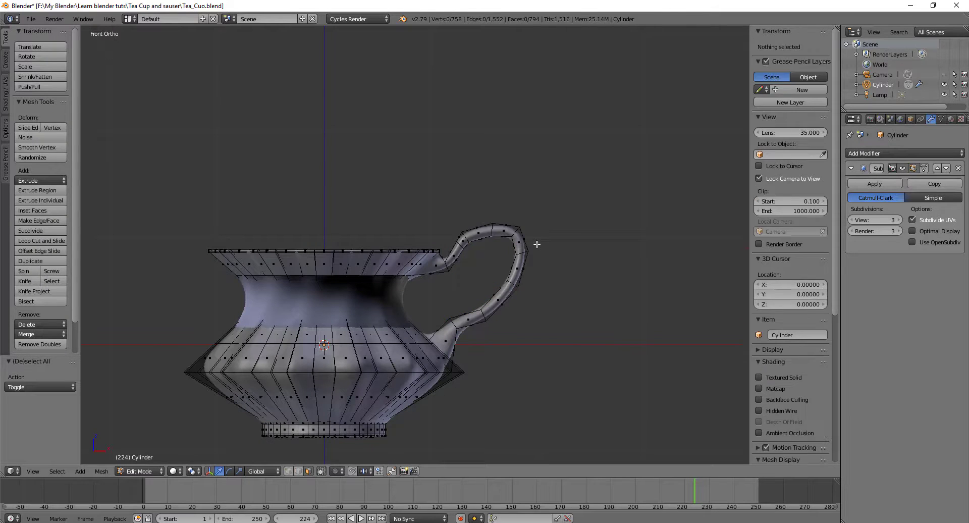
pyautogui.press('a')
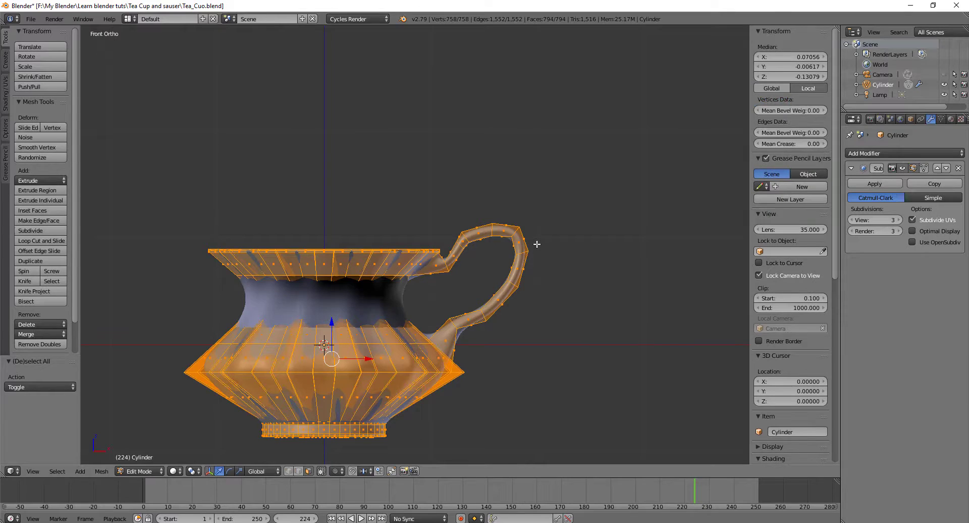
pyautogui.press('a')
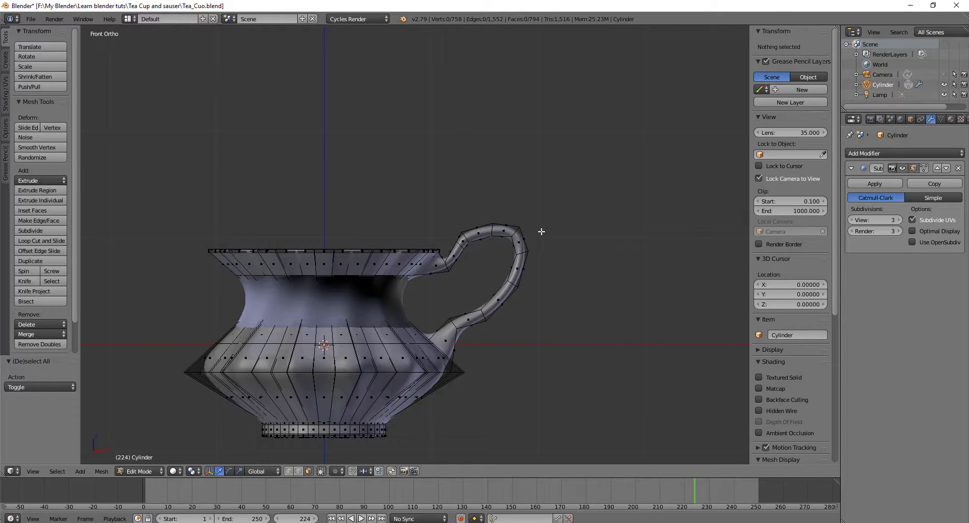
pyautogui.press('z')
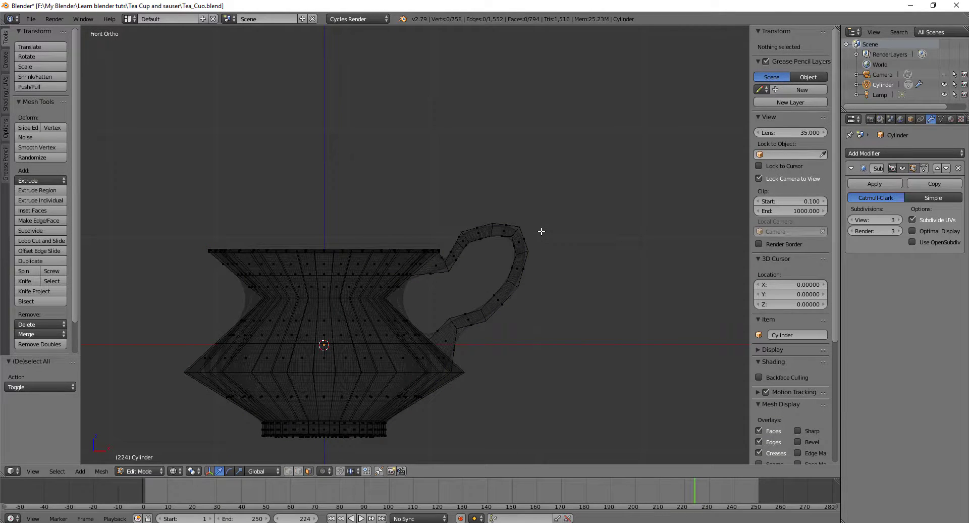
pyautogui.press('c')
pyautogui.moveTo(519, 210); pyautogui.dragTo(523, 259)
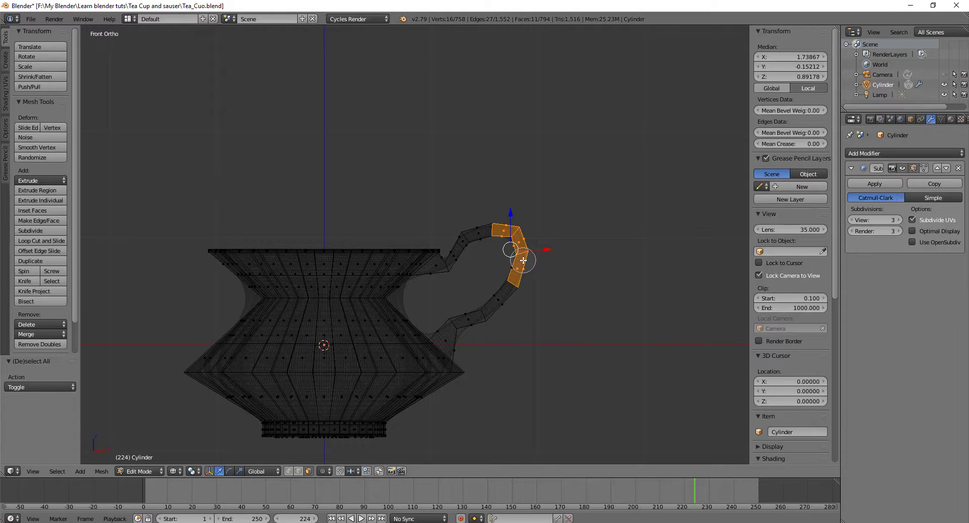
pyautogui.press('Escape')
pyautogui.press('f')
pyautogui.moveTo(592, 255)
pyautogui.mouseDown(button='middle')
pyautogui.moveTo(562, 303)
pyautogui.moveTo(411, 266)
pyautogui.moveTo(349, 232)
pyautogui.moveTo(439, 264)
pyautogui.moveTo(581, 253)
pyautogui.mouseUp(button='middle')
pyautogui.moveTo(588, 275); pyautogui.dragTo(603, 292, button='middle')
pyautogui.press('KP_1')
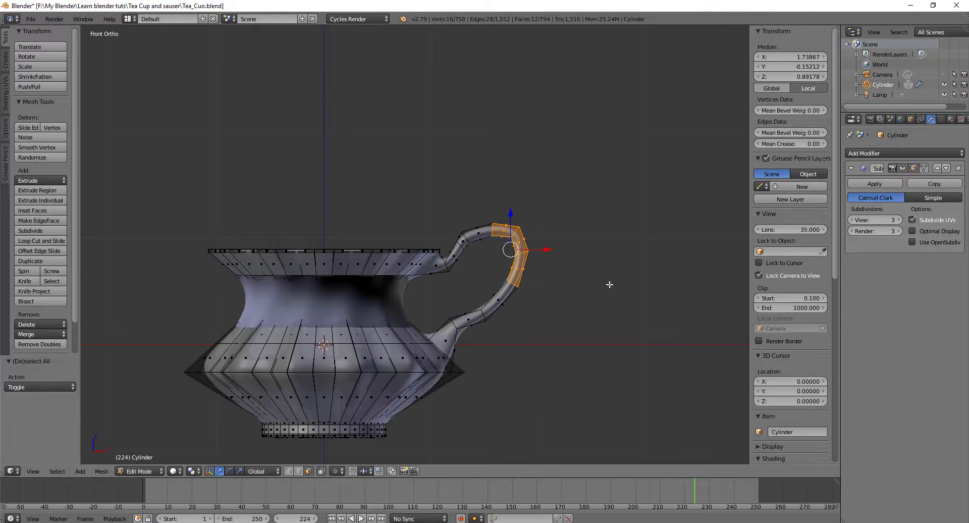
# Step: Move the selected upper bend inward by -0.113 along X and down by -0.066 along Z, and check the handle in Object Mode
pyautogui.press('g')
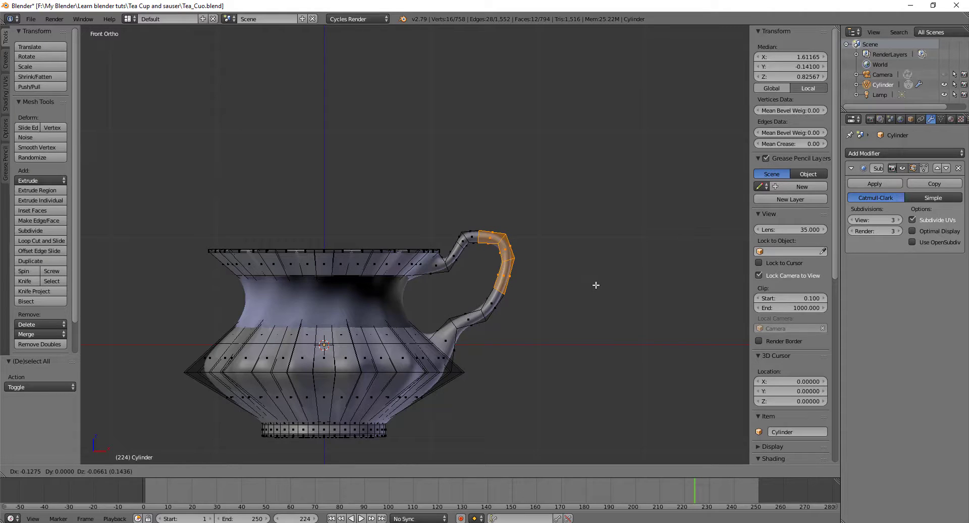
pyautogui.click(596, 285)
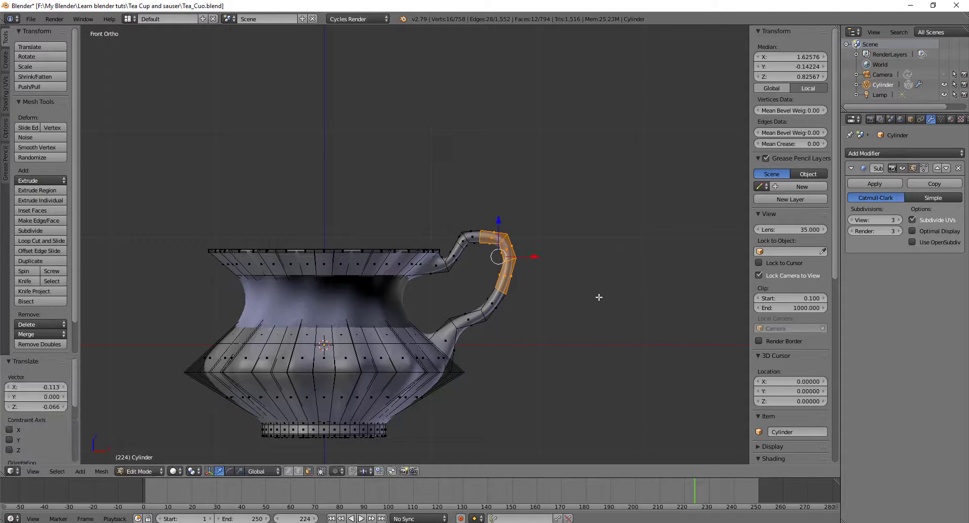
pyautogui.press('Tab')
pyautogui.moveTo(598, 295); pyautogui.dragTo(557, 294, button='middle')
pyautogui.scroll(-5, 584, 298)
pyautogui.scroll(4, 550, 297)
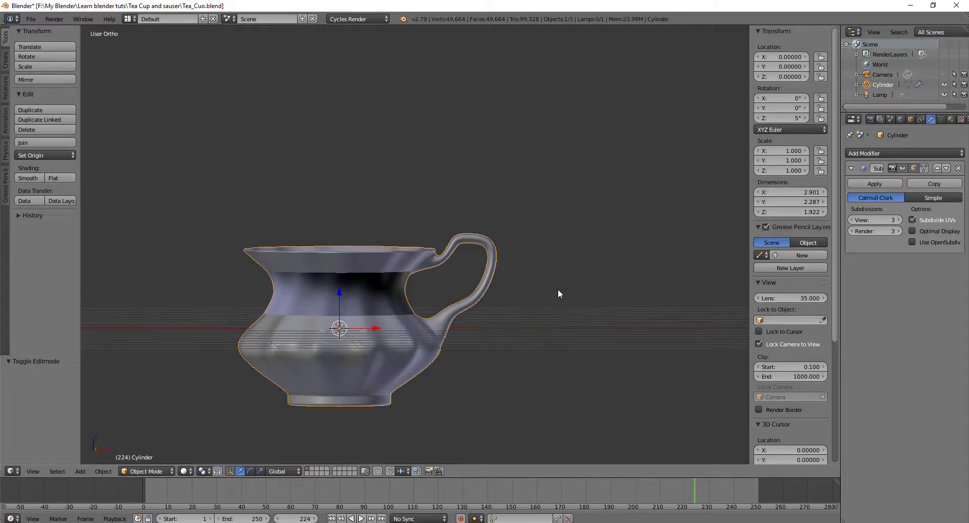
# Step: Enter Edit Mode on the cup with edge selection, in front view, and clear the current selection
pyautogui.moveTo(558, 288); pyautogui.dragTo(558, 288, button='middle')
pyautogui.press('Tab')
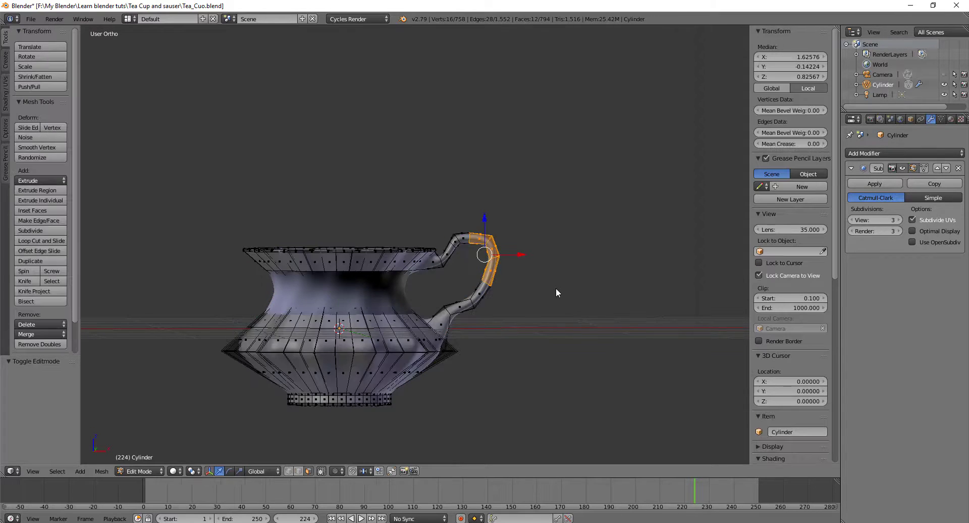
pyautogui.hotkey('ctrl', 'Tab')
pyautogui.click(503, 292)
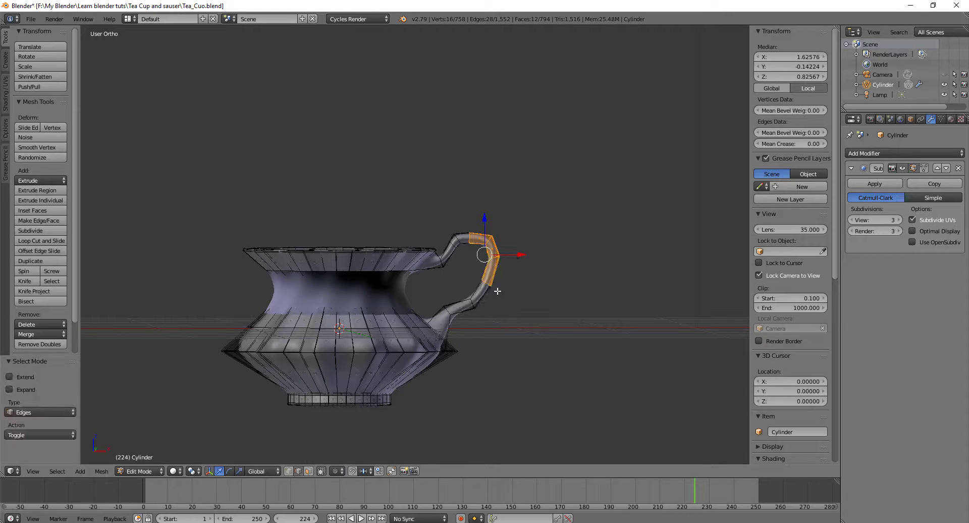
pyautogui.press('KP_1')
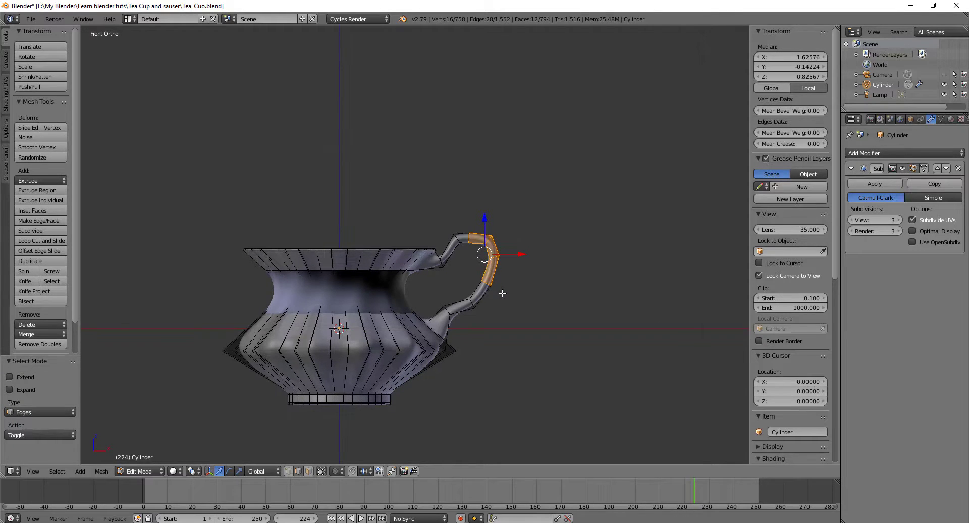
pyautogui.press('a')
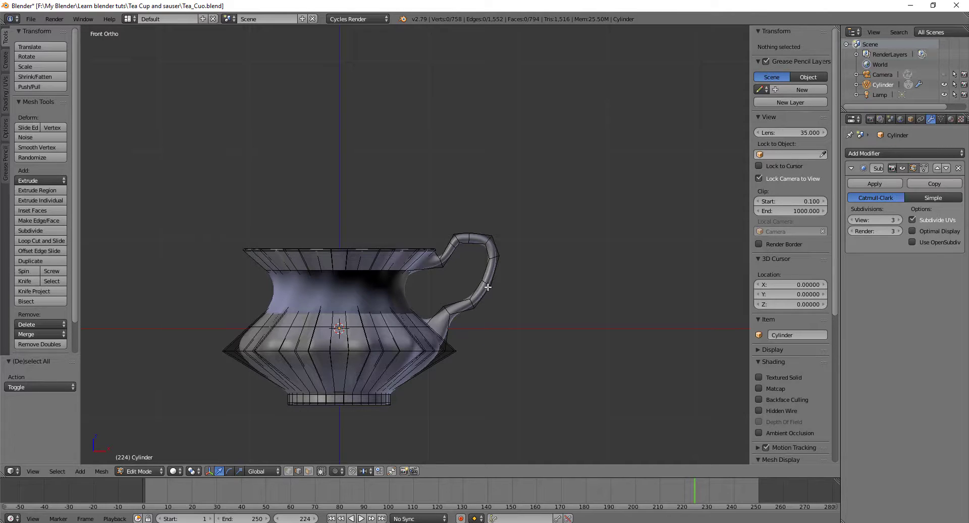
# Step: Move the edge loop on the handle's lower outer bend about 0.047 in X and -0.012 in Z
pyautogui.keyDown('alt'); pyautogui.rightClick(487, 285); pyautogui.keyUp('alt')
pyautogui.press('KP_Decimal')
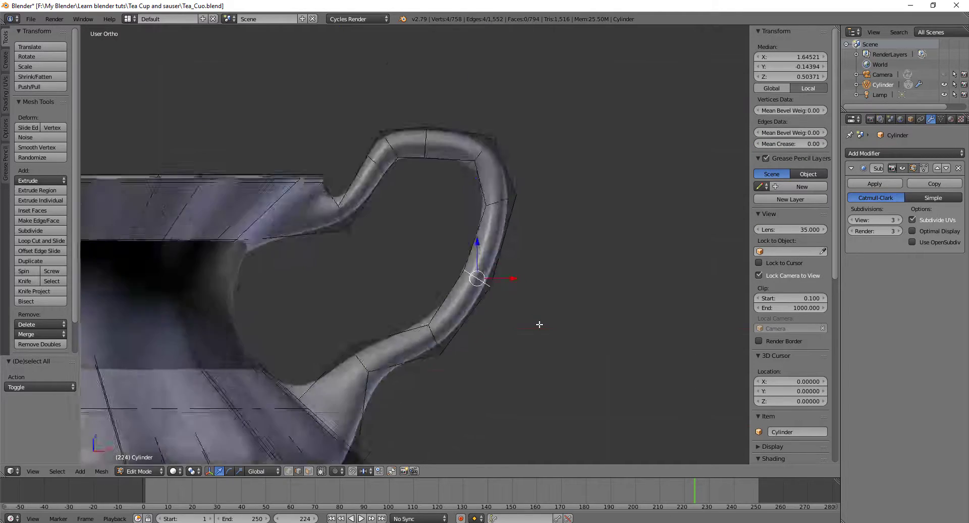
pyautogui.scroll(-8, 539, 324)
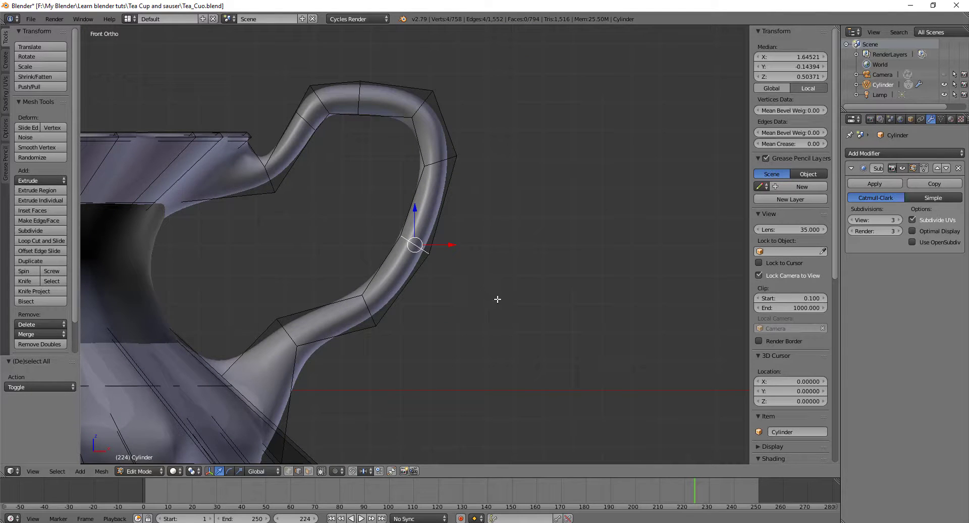
pyautogui.press('g')
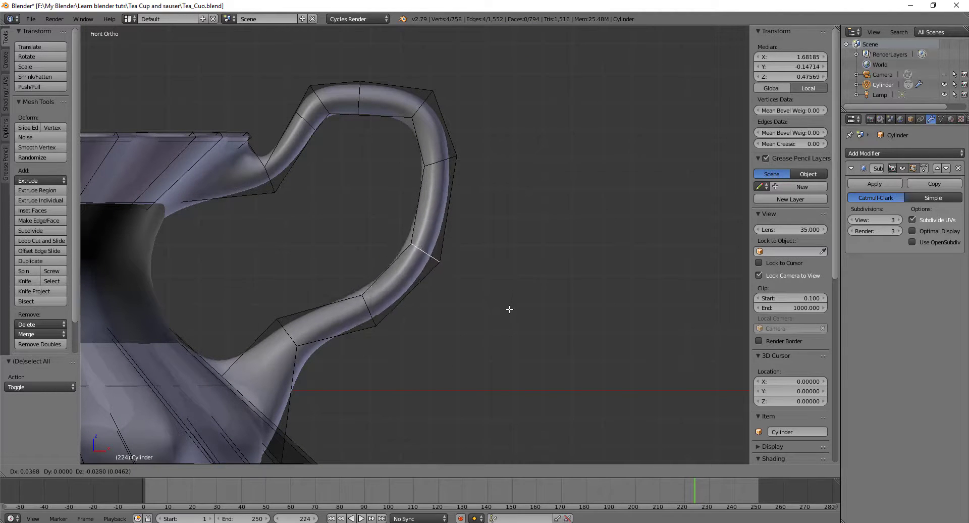
pyautogui.click(512, 303)
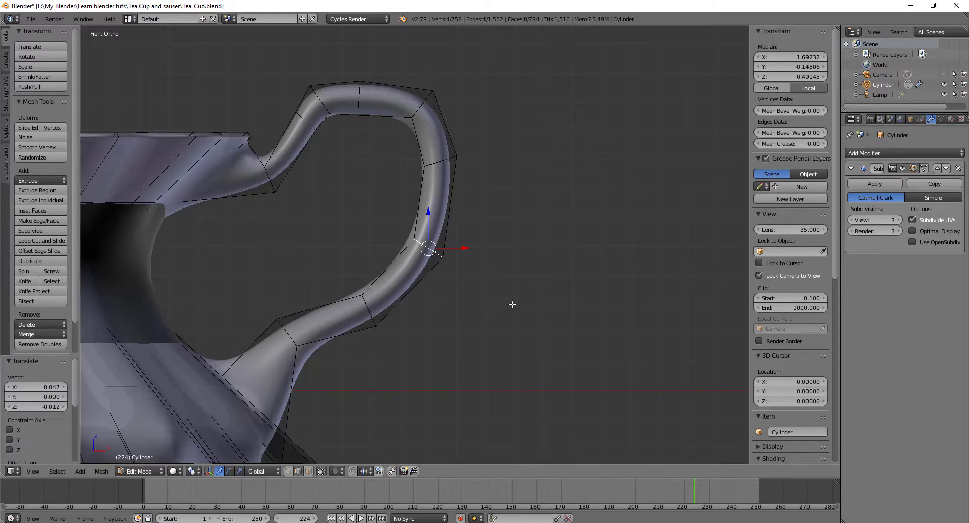
# Step: Move the adjacent edge loop on the handle's lower arm about -0.102 in X and 0.070 in Z
pyautogui.keyDown('shift'); pyautogui.moveTo(436, 359); pyautogui.dragTo(474, 339, button='middle'); pyautogui.keyUp('shift')
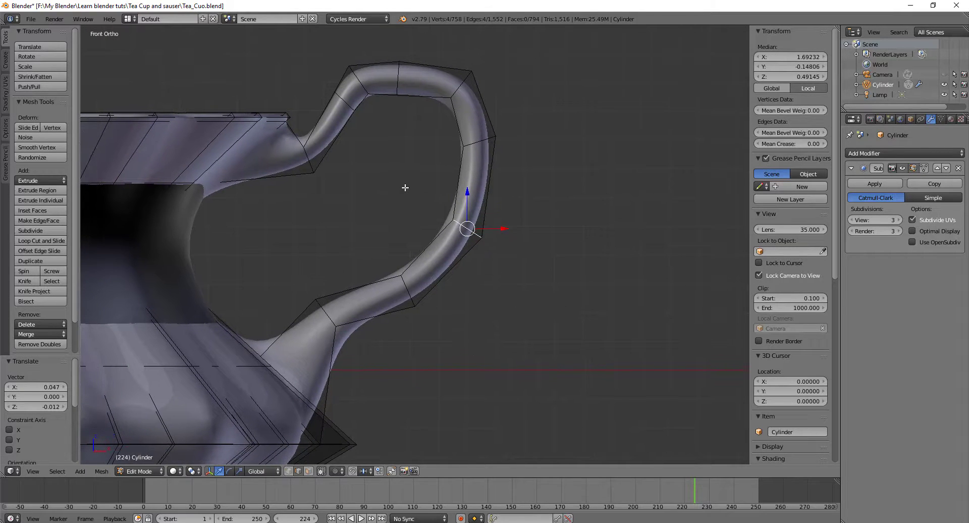
pyautogui.keyDown('alt'); pyautogui.rightClick(417, 304); pyautogui.keyUp('alt')
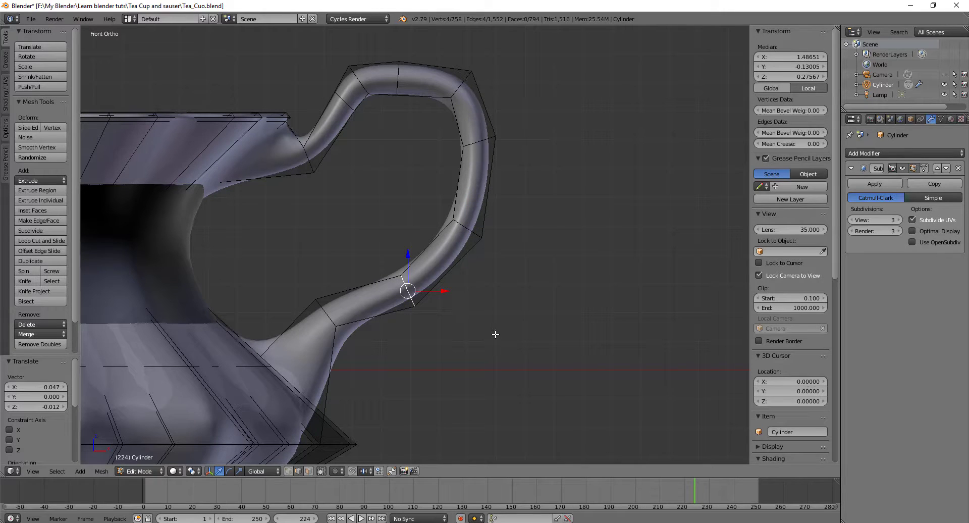
pyautogui.press('g')
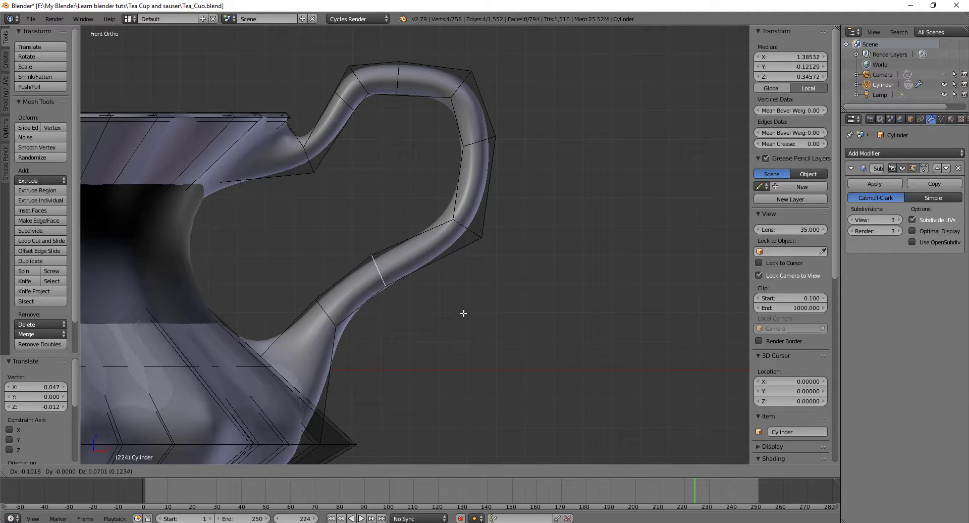
pyautogui.click(464, 313)
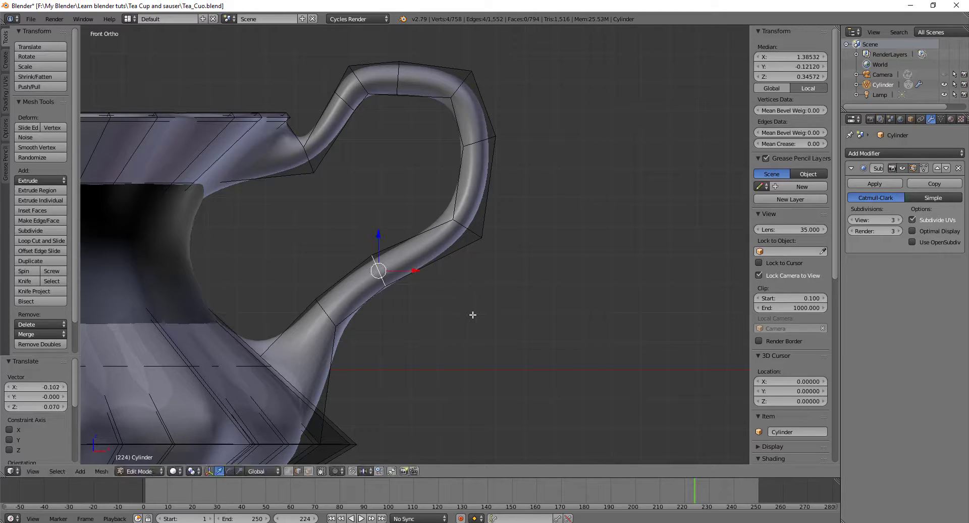
# Step: Move the edge loop at the handle's outermost side about 0.042 in X and -0.011 in Z
pyautogui.keyDown('alt'); pyautogui.rightClick(489, 141); pyautogui.keyUp('alt')
pyautogui.press('g')
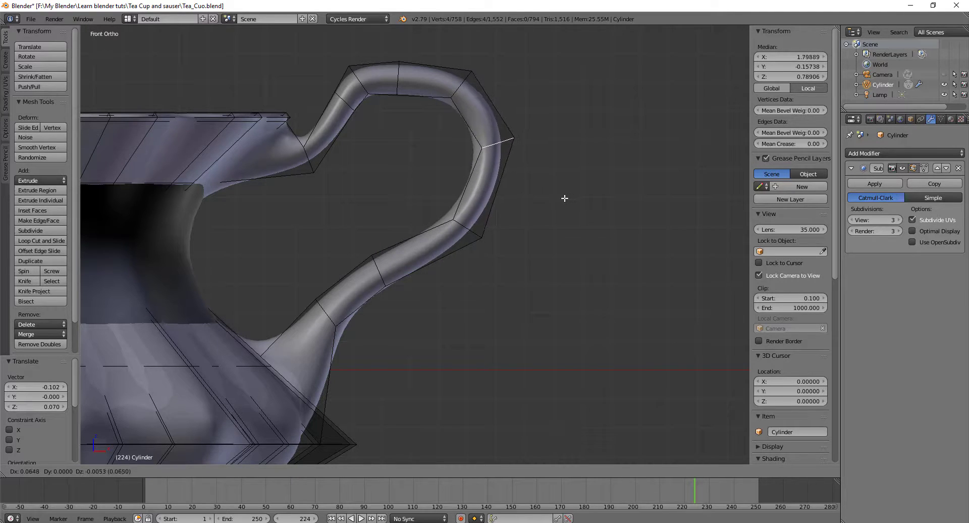
pyautogui.click(558, 201)
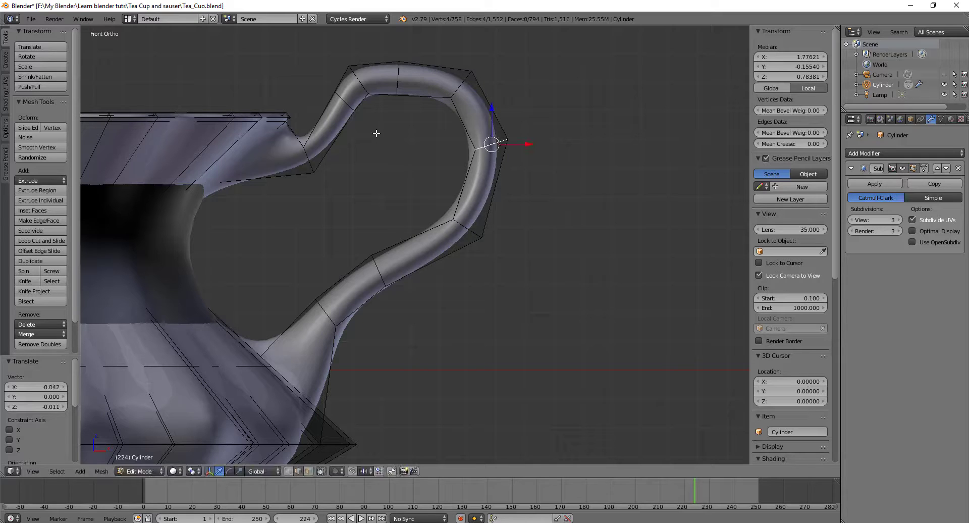
# Step: Reposition the edge loop on the handle's rising section near the rim in small moves, ending with about -0.063 in Z
pyautogui.keyDown('alt'); pyautogui.rightClick(348, 107); pyautogui.keyUp('alt')
pyautogui.press('g')
pyautogui.click(387, 128)
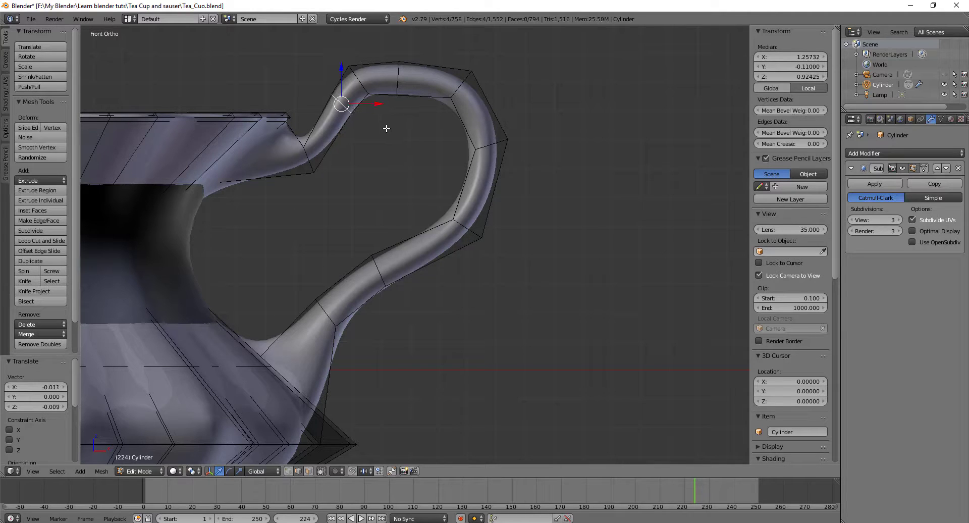
pyautogui.press('g')
pyautogui.click(382, 130)
pyautogui.press('g')
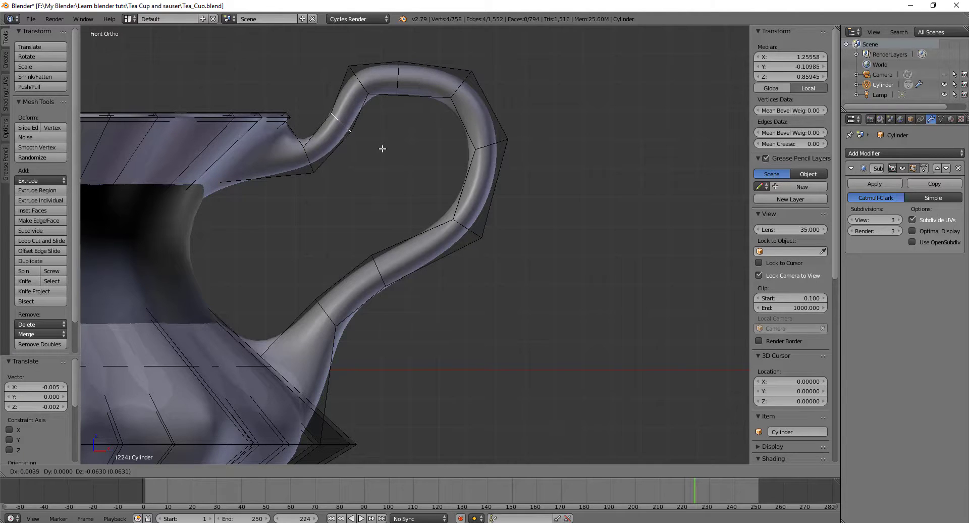
pyautogui.click(383, 148)
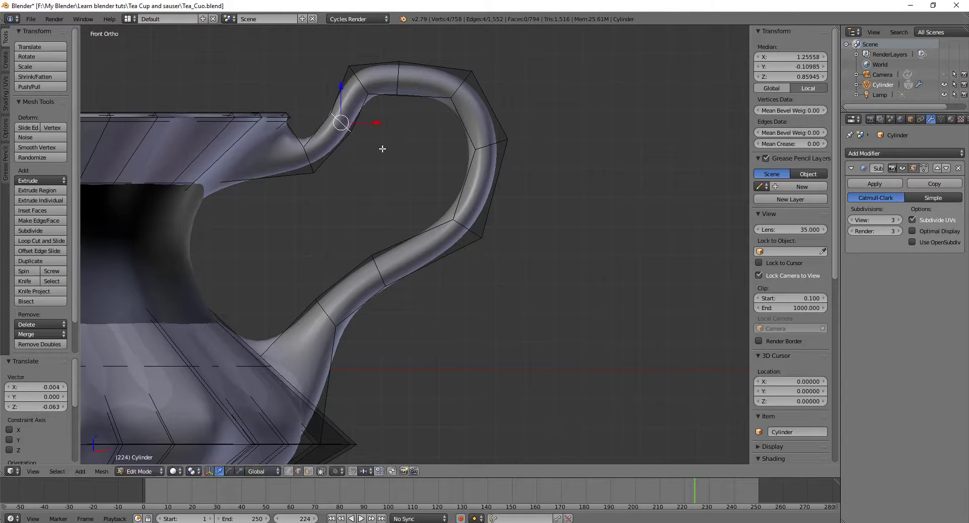
# Step: Move the edge loop at the handle's upper inner corner about -0.039 in X and -0.005 in Z, towards the cup
pyautogui.keyDown('alt'); pyautogui.rightClick(363, 87); pyautogui.keyUp('alt')
pyautogui.press('g')
pyautogui.press('x')
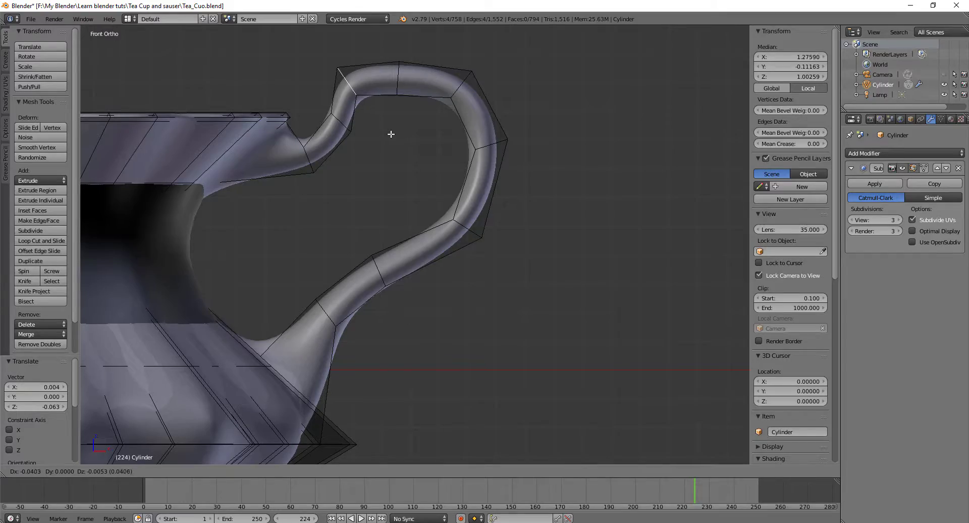
pyautogui.click(389, 134)
# Step: Add one loop cut on the handle just below the upper inner corner, slid close to the corner loop
pyautogui.moveTo(390, 134)
pyautogui.mouseDown(button='middle')
pyautogui.moveTo(395, 178)
pyautogui.moveTo(469, 143)
pyautogui.moveTo(580, 143)
pyautogui.moveTo(409, 147)
pyautogui.moveTo(387, 134)
pyautogui.mouseUp(button='middle')
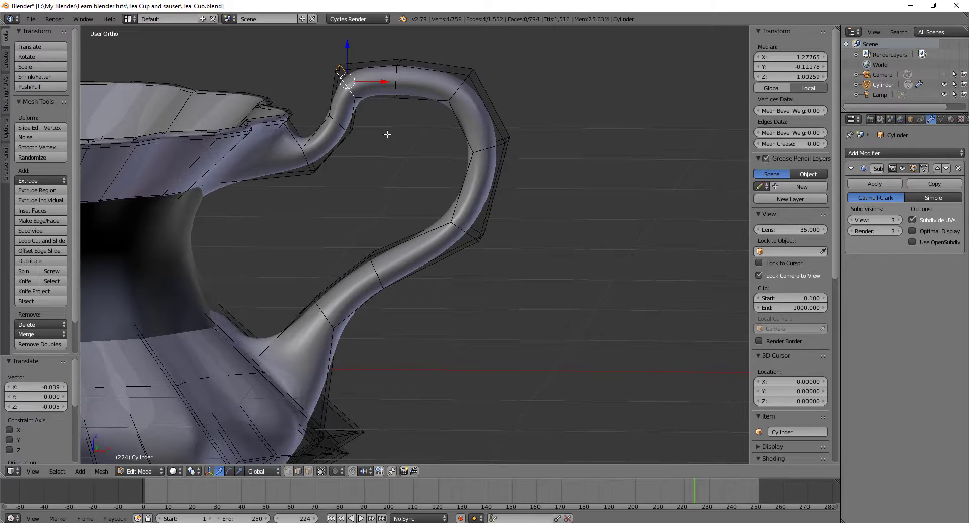
pyautogui.hotkey('ctrl', 'r')
pyautogui.click(351, 110)
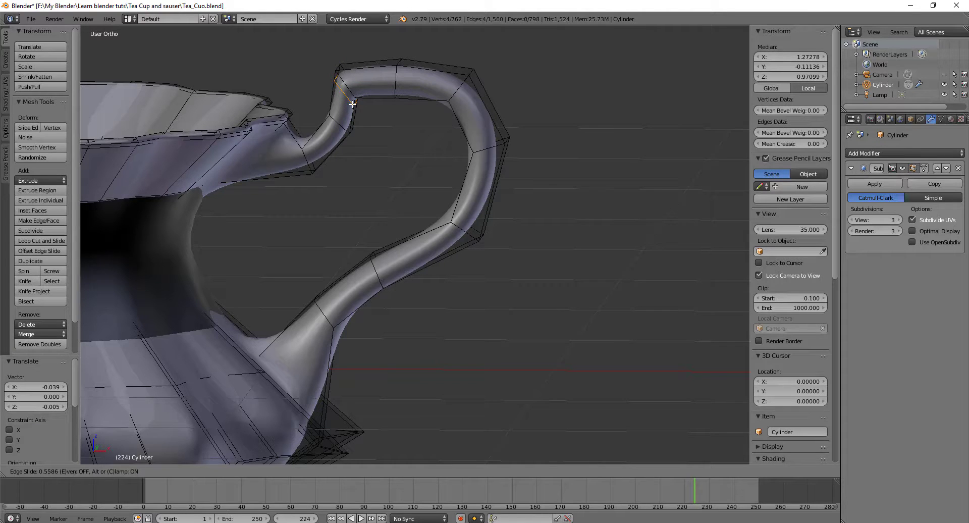
pyautogui.click(352, 104)
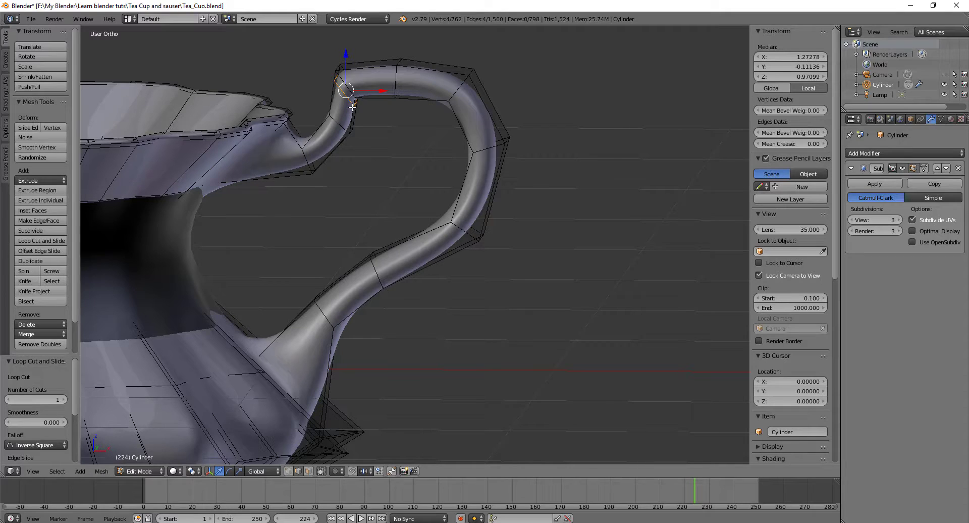
# Step: Add the corner edge loop to the selection and bevel both loops by about 0.005 with one segment
pyautogui.keyDown('alt'); pyautogui.keyDown('shift'); pyautogui.click(351, 91); pyautogui.keyUp('shift'); pyautogui.keyUp('alt')
pyautogui.moveTo(383, 134)
pyautogui.mouseDown(button='middle')
pyautogui.moveTo(485, 141)
pyautogui.moveTo(392, 142)
pyautogui.mouseUp(button='middle')
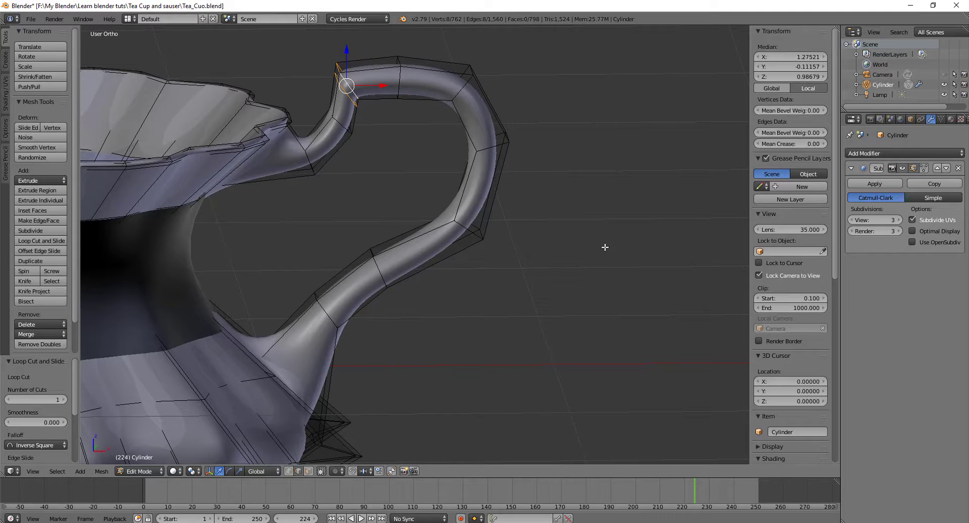
pyautogui.hotkey('ctrl', 'b')
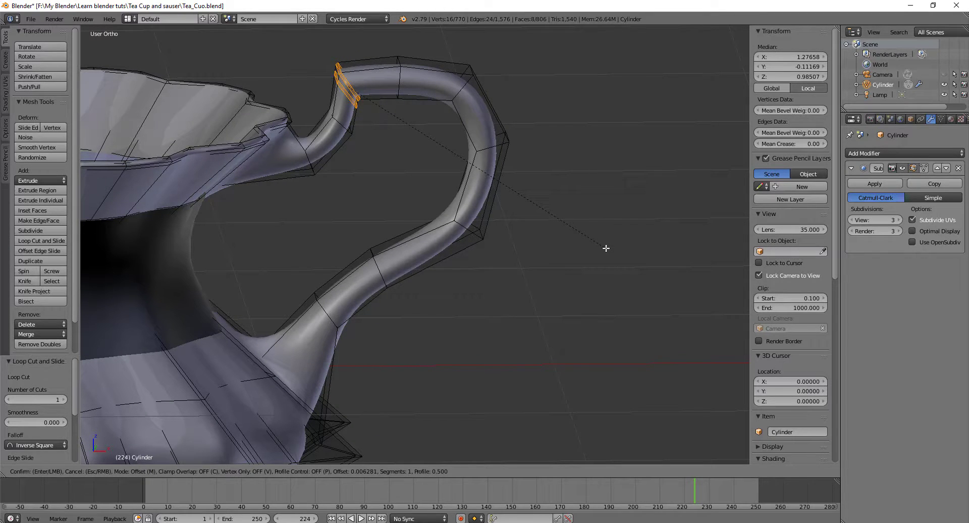
pyautogui.click(605, 248)
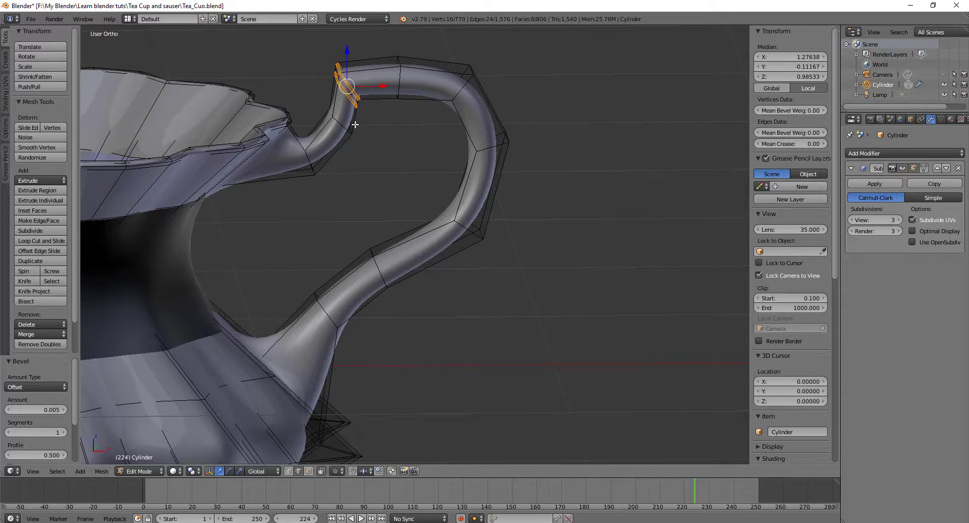
# Step: Switch to face selection and select the ring of faces between the two beveled loops at the handle's corner
pyautogui.keyDown('shift'); pyautogui.moveTo(381, 126); pyautogui.dragTo(442, 209, button='middle'); pyautogui.keyUp('shift')
pyautogui.press('KP_Decimal')
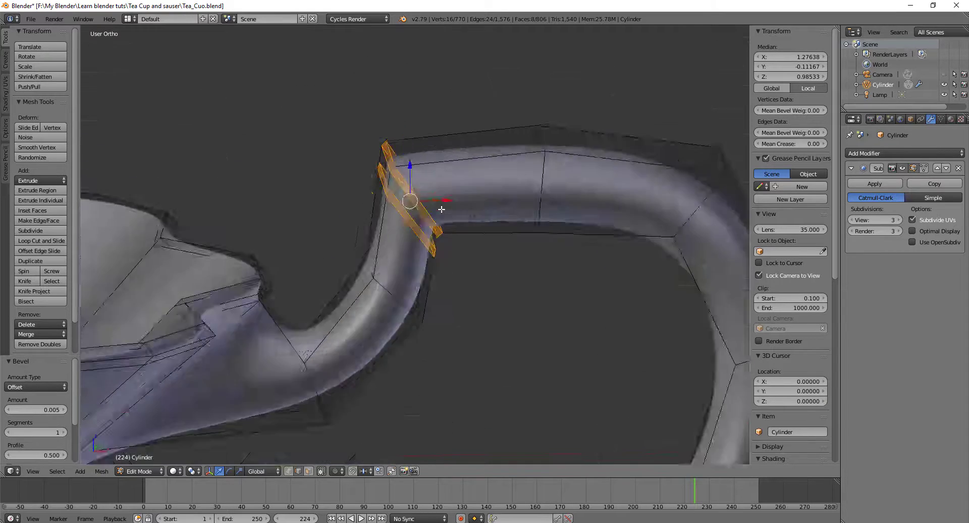
pyautogui.moveTo(486, 294); pyautogui.dragTo(487, 279, button='middle')
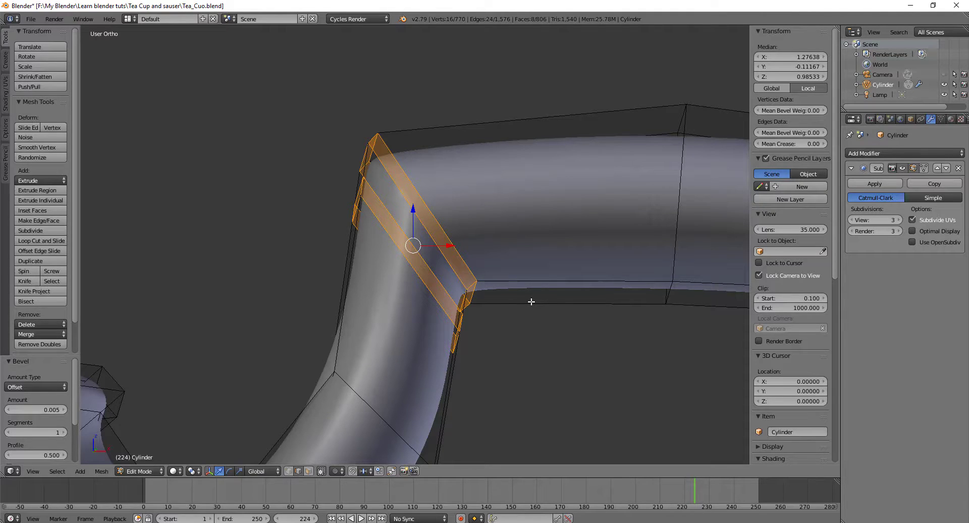
pyautogui.hotkey('ctrl', 'Tab')
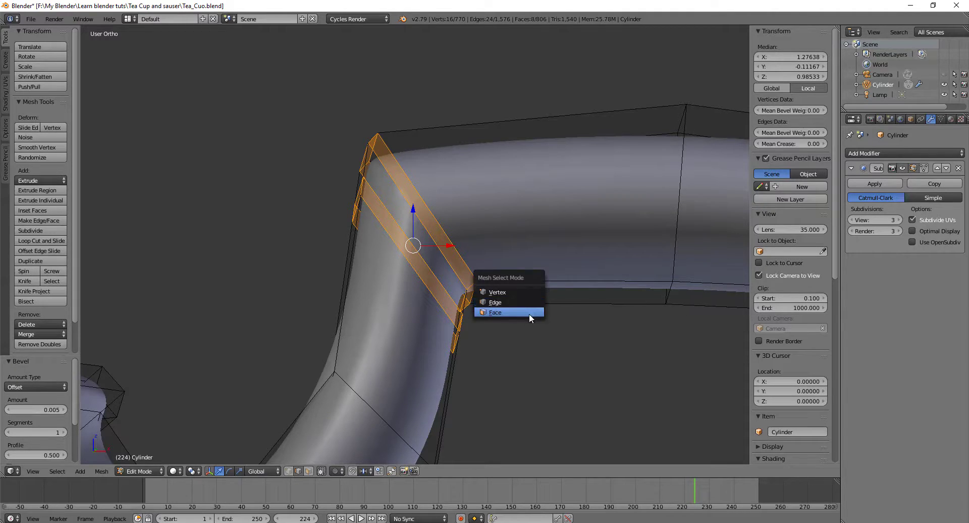
pyautogui.click(529, 313)
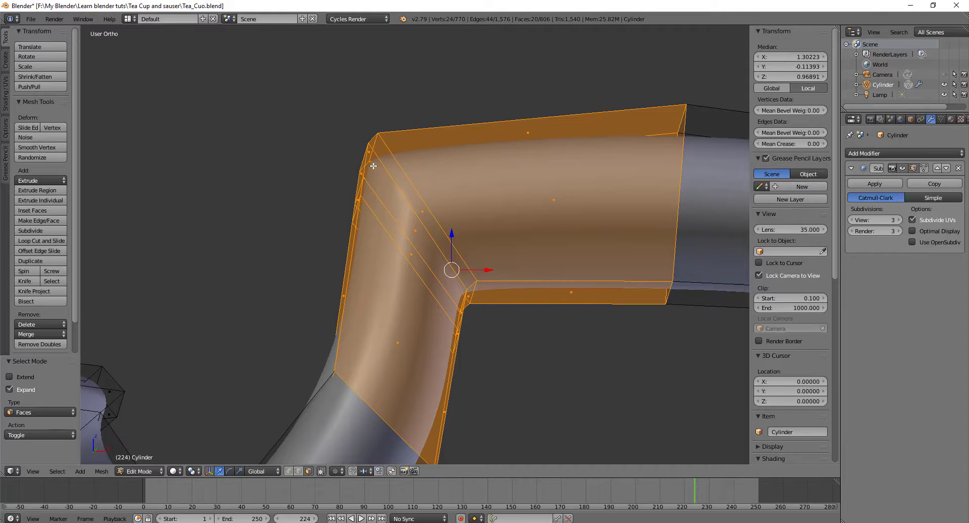
pyautogui.keyDown('alt'); pyautogui.click(461, 293); pyautogui.keyUp('alt')
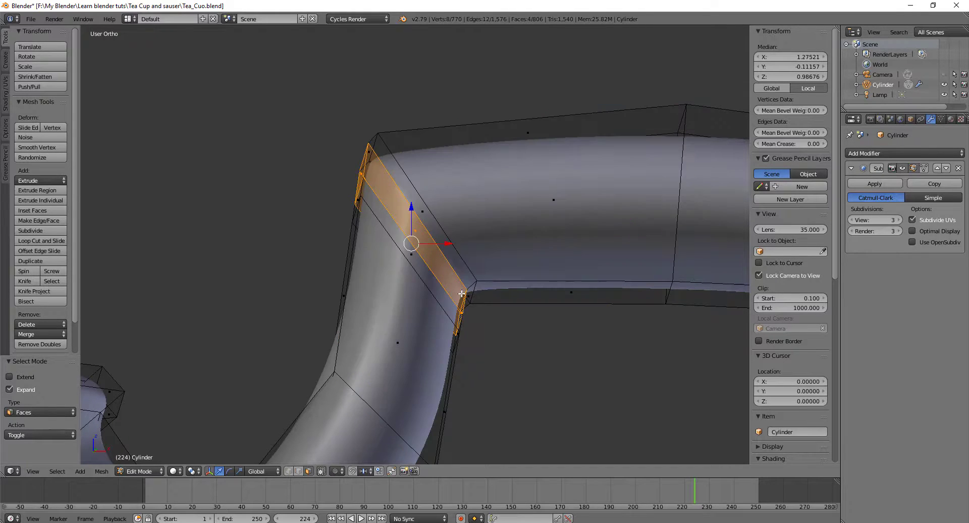
# Step: Extrude the selected face ring in place, scale it to about 1.208 as a raised ridge, and return to Object Mode
pyautogui.press('KP_Decimal')
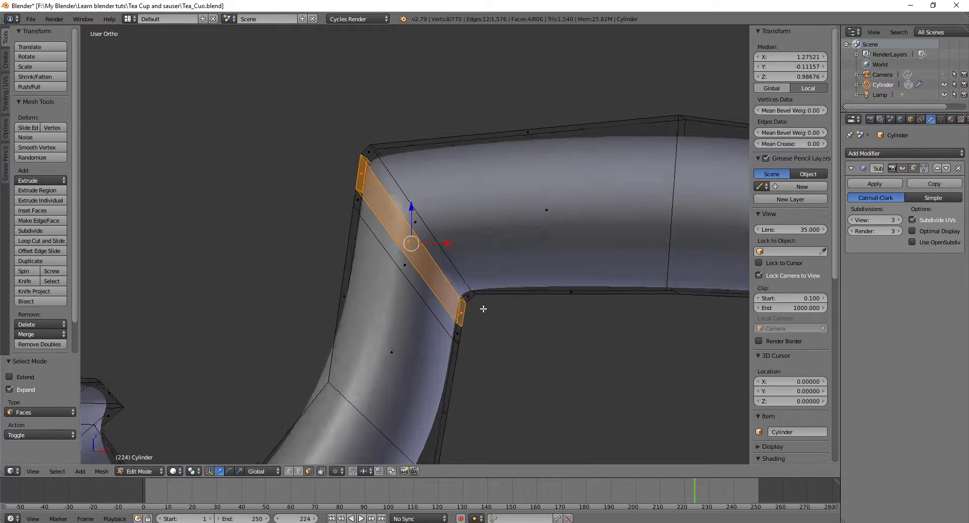
pyautogui.scroll(-3, 492, 319)
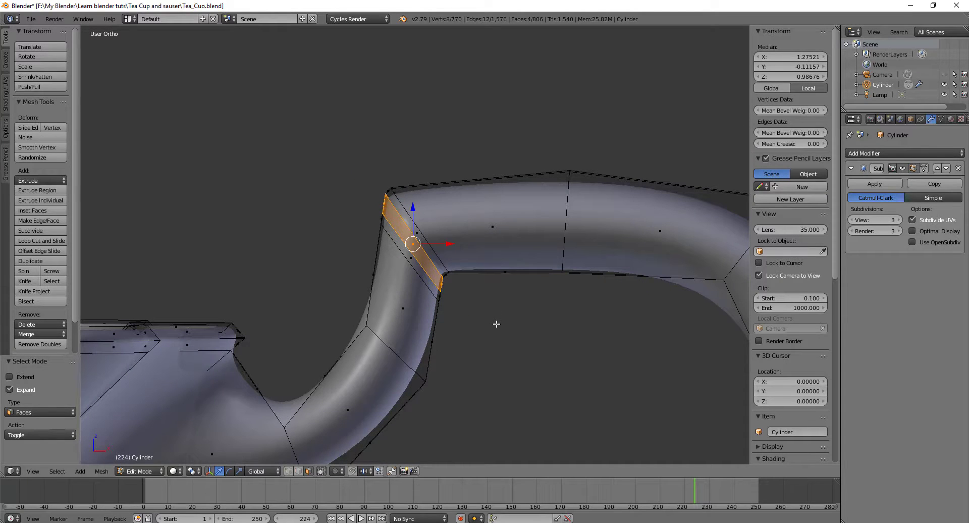
pyautogui.press('e')
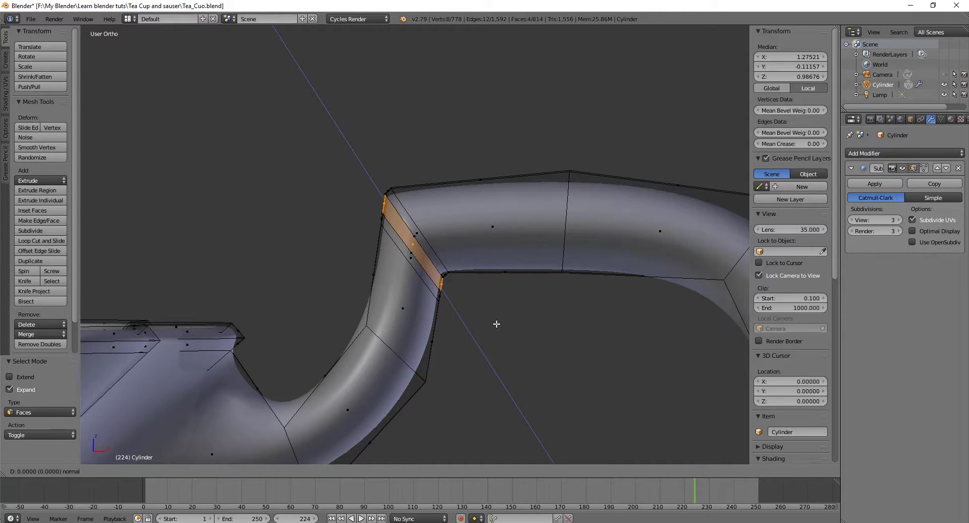
pyautogui.rightClick(496, 324)
pyautogui.press('s')
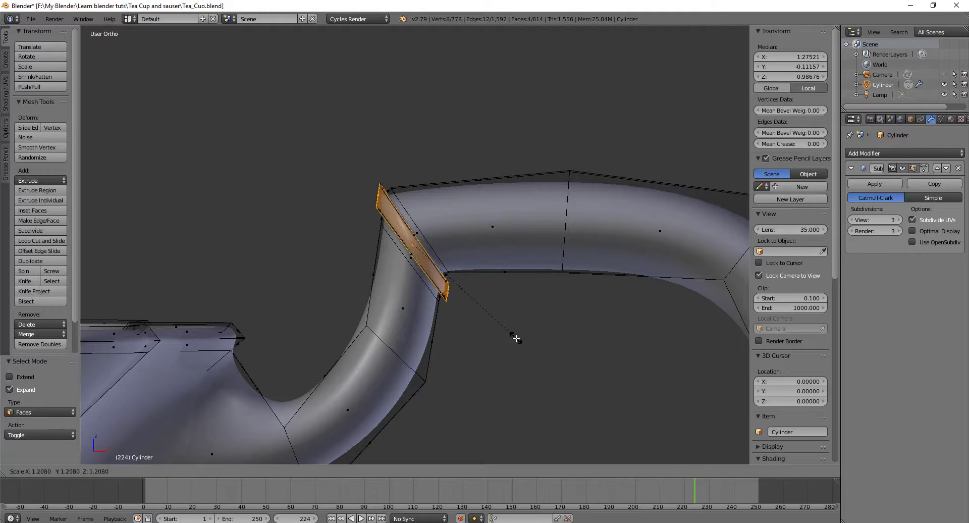
pyautogui.click(517, 335)
pyautogui.moveTo(519, 335)
pyautogui.mouseDown(button='middle')
pyautogui.moveTo(464, 348)
pyautogui.moveTo(549, 331)
pyautogui.moveTo(516, 338)
pyautogui.mouseUp(button='middle')
pyautogui.scroll(-4, 515, 338)
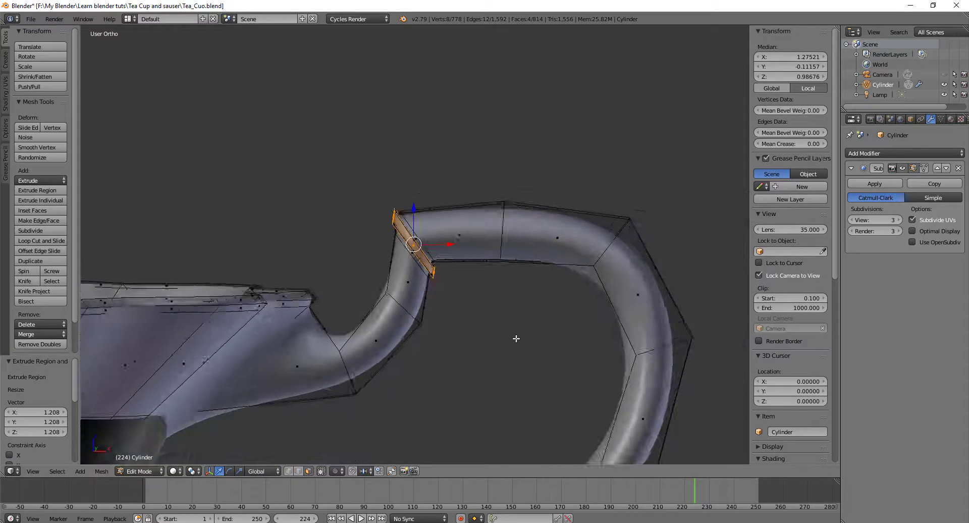
pyautogui.press('Tab')
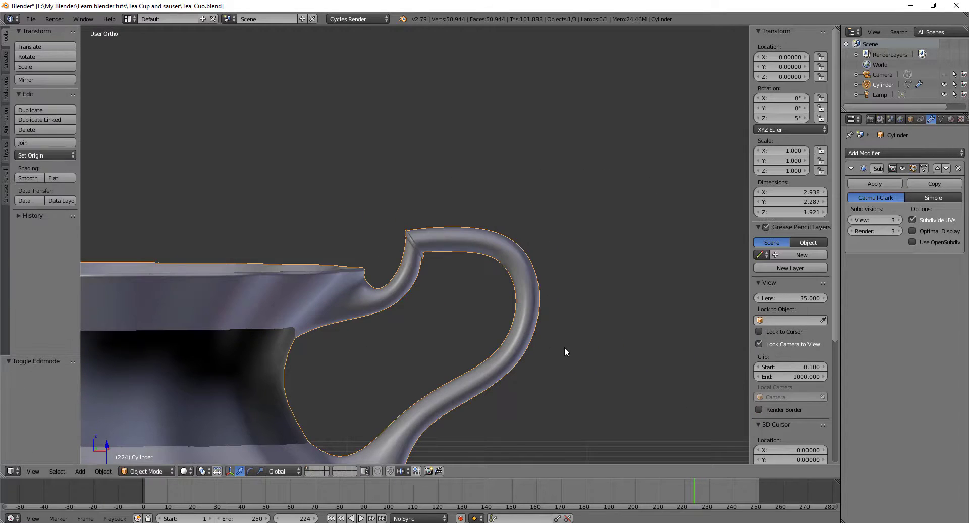
# Step: Enter Edit Mode on the cup and turn on the subdivision modifier's display in Edit Mode
pyautogui.scroll(-4, 563, 348)
pyautogui.scroll(4, 547, 345)
pyautogui.moveTo(544, 344); pyautogui.dragTo(424, 341, button='middle')
pyautogui.scroll(-4, 510, 331)
pyautogui.keyDown('shift'); pyautogui.moveTo(335, 300); pyautogui.dragTo(370, 276, button='middle'); pyautogui.keyUp('shift')
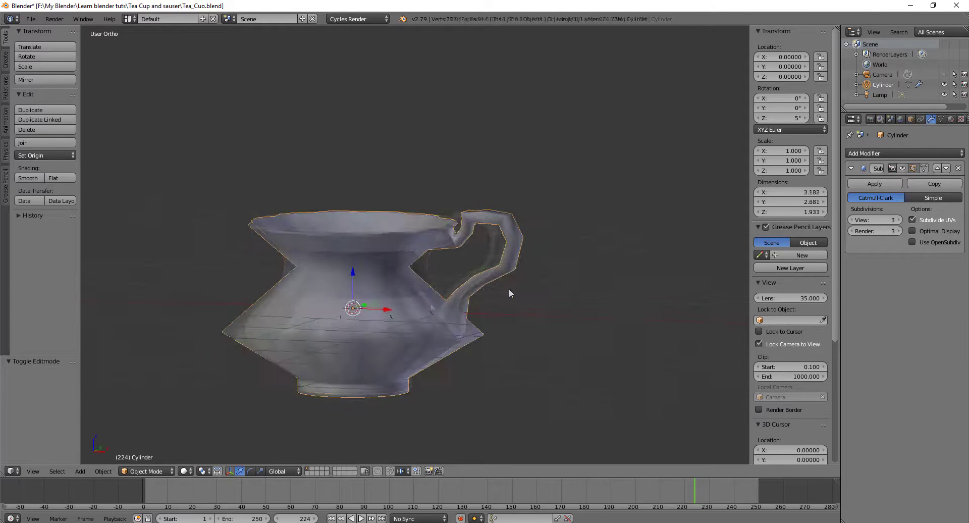
pyautogui.moveTo(508, 289); pyautogui.dragTo(548, 298, button='middle')
pyautogui.press('Tab')
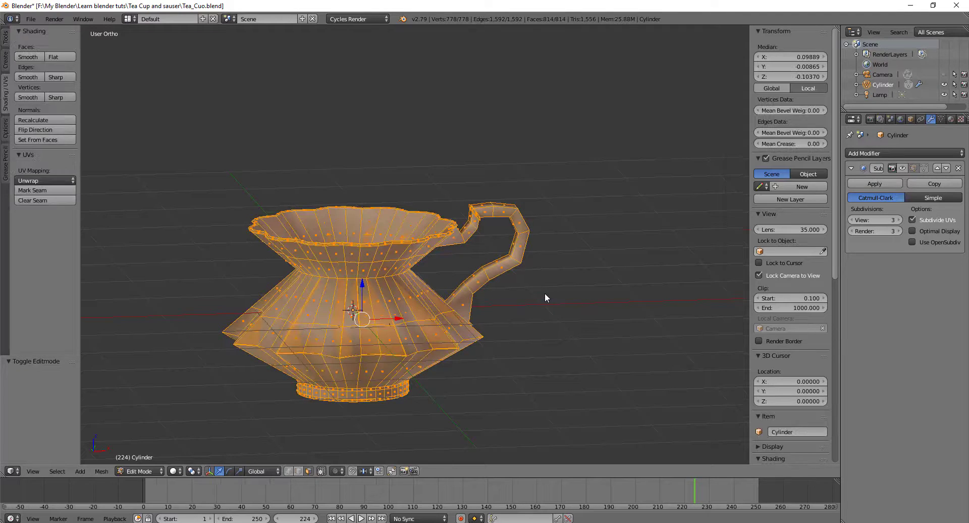
pyautogui.click(912, 168)
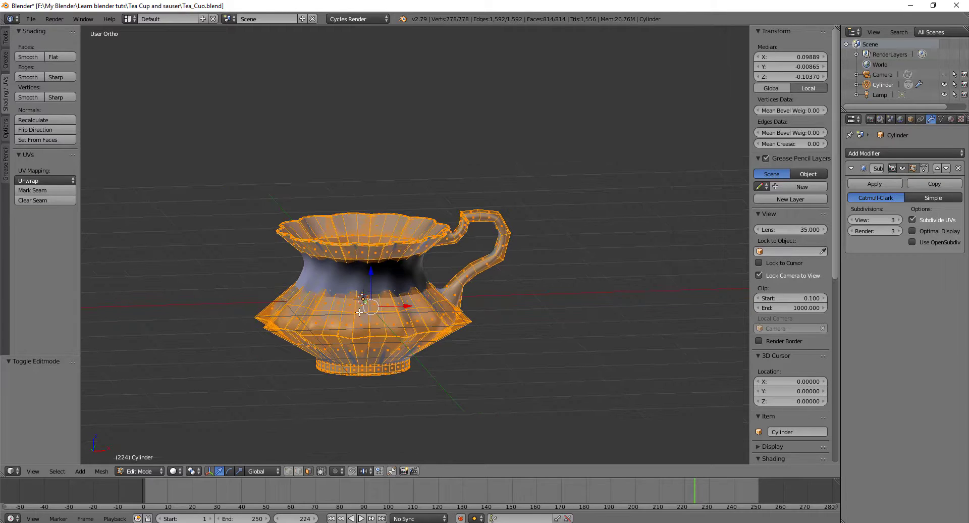
# Step: Switch to edge selection and select only the edge loop running around the inside of the cup's neck
pyautogui.scroll(2, 360, 313)
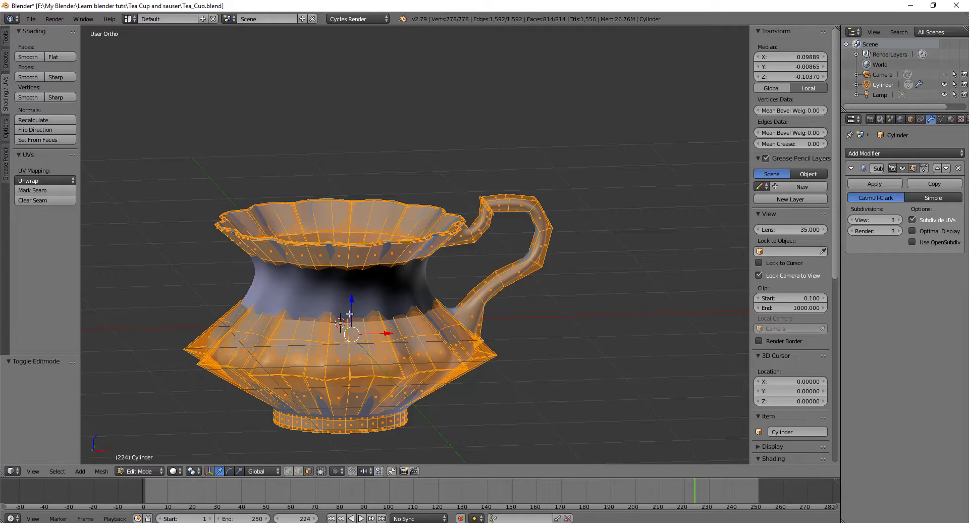
pyautogui.press('Tab')
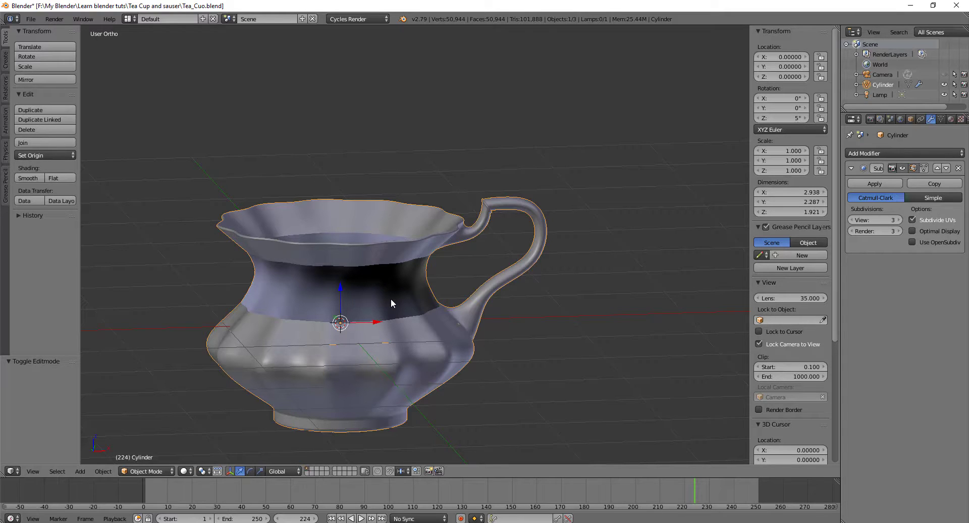
pyautogui.moveTo(379, 297)
pyautogui.mouseDown(button='middle')
pyautogui.moveTo(356, 335)
pyautogui.moveTo(387, 237)
pyautogui.moveTo(384, 282)
pyautogui.mouseUp(button='middle')
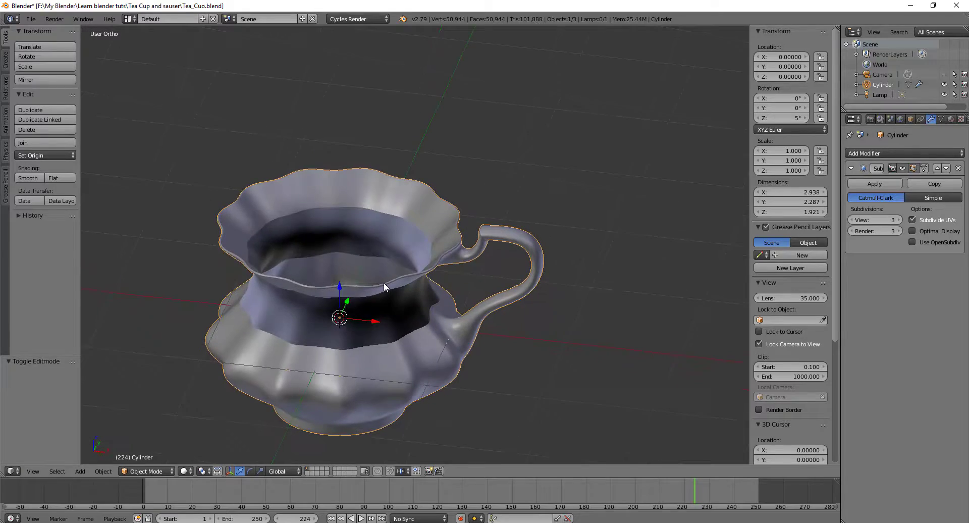
pyautogui.press('Tab')
pyautogui.moveTo(401, 281); pyautogui.dragTo(392, 255, button='middle')
pyautogui.hotkey('ctrl', 'Tab')
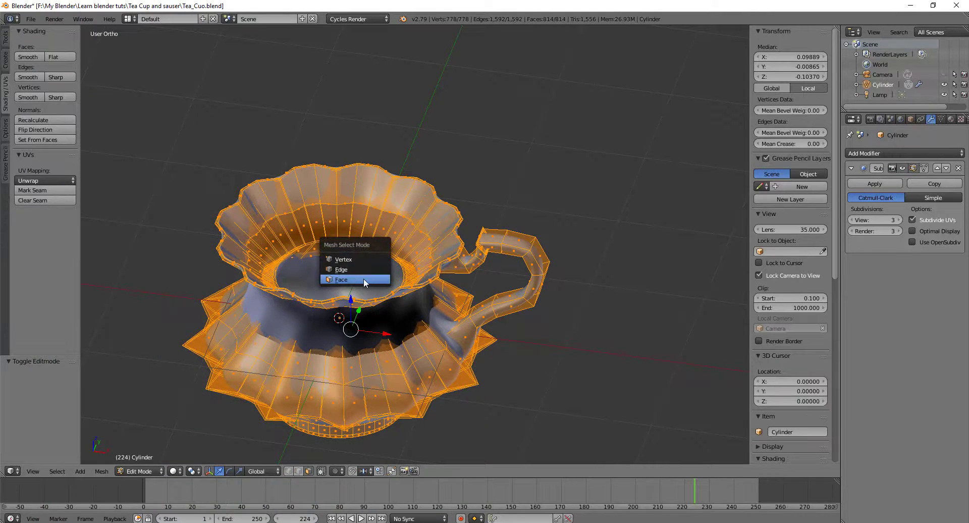
pyautogui.click(355, 268)
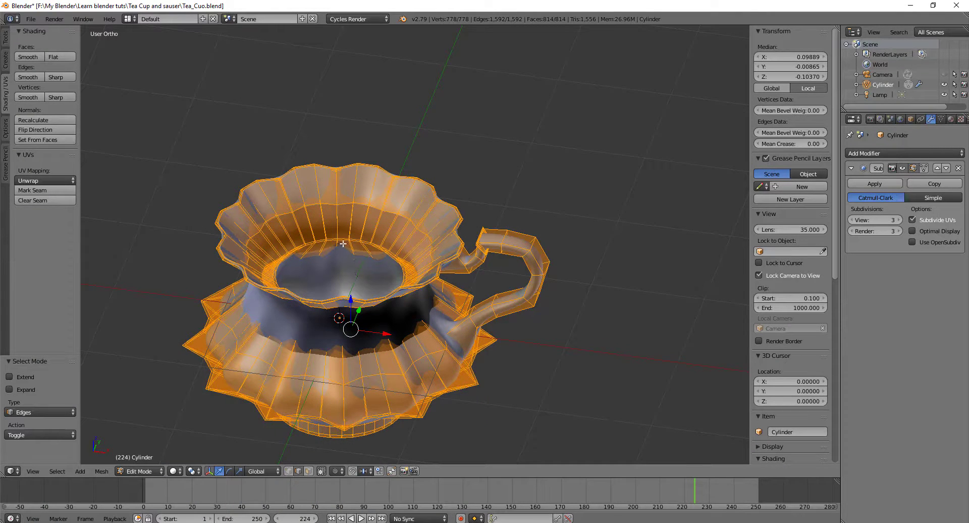
pyautogui.press('a')
pyautogui.moveTo(343, 244); pyautogui.dragTo(361, 252, button='middle')
pyautogui.keyDown('alt'); pyautogui.rightClick(371, 274); pyautogui.keyUp('alt')
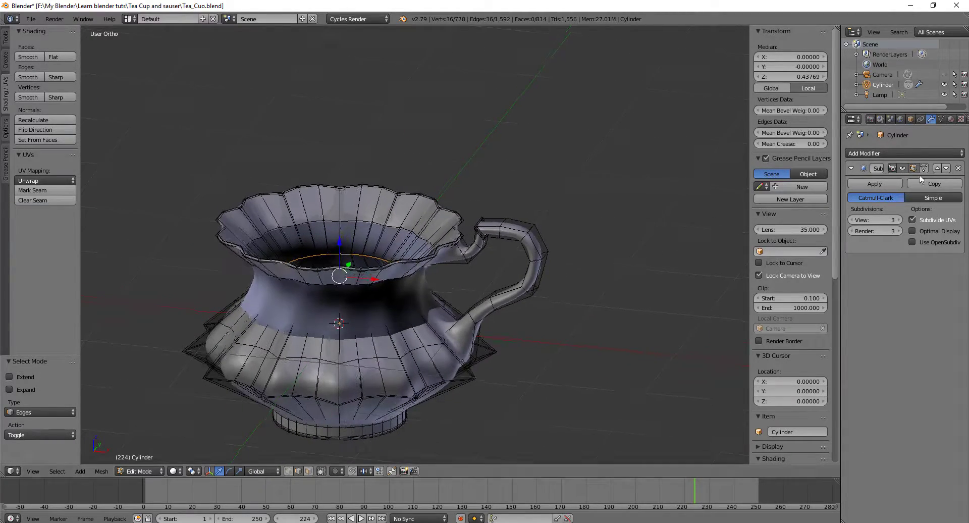
# Step: Toggle the subdivision preview to compare the neck, and scale the selected inner loop to about 0.97
pyautogui.click(901, 168)
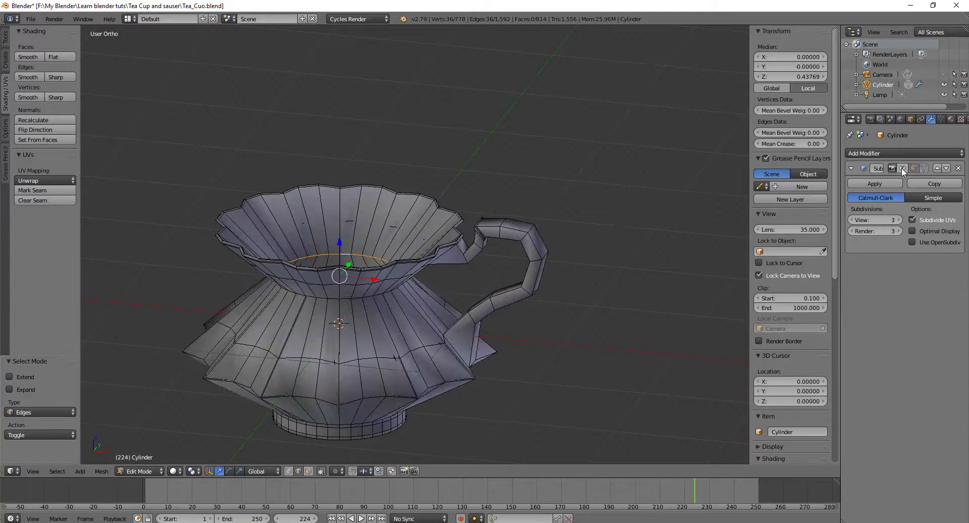
pyautogui.click(901, 168)
pyautogui.moveTo(439, 299); pyautogui.dragTo(459, 323, button='middle')
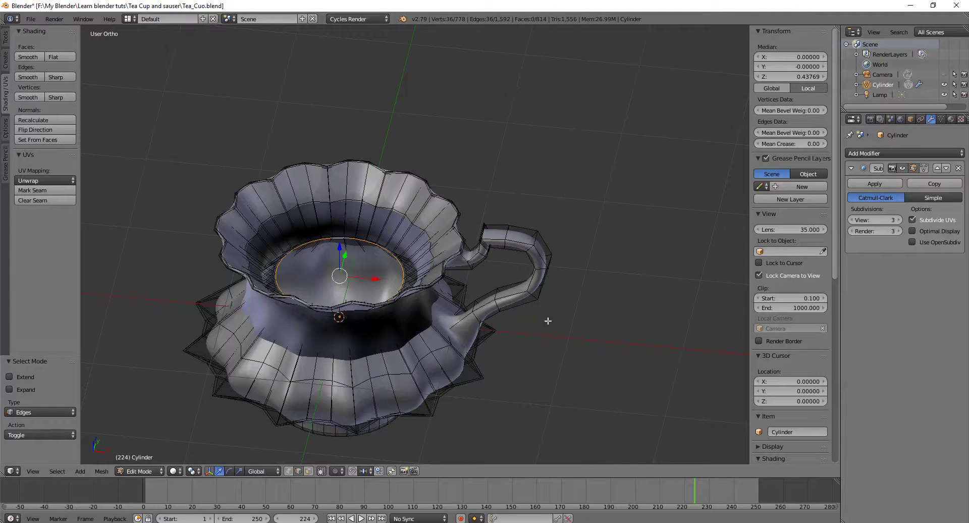
pyautogui.press('s')
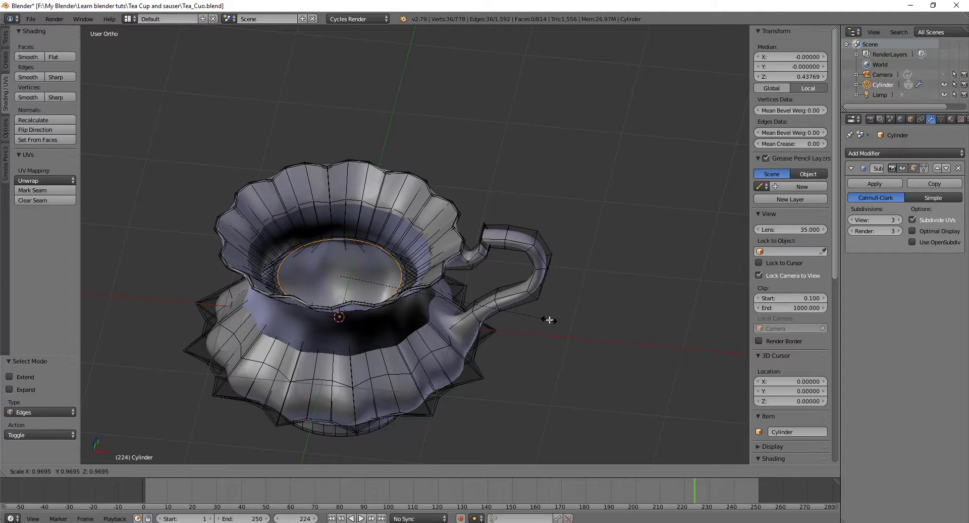
pyautogui.click(549, 319)
# Step: Bevel the inner neck edge loop by about 0.033 with one segment
pyautogui.moveTo(447, 294); pyautogui.dragTo(525, 287, button='middle')
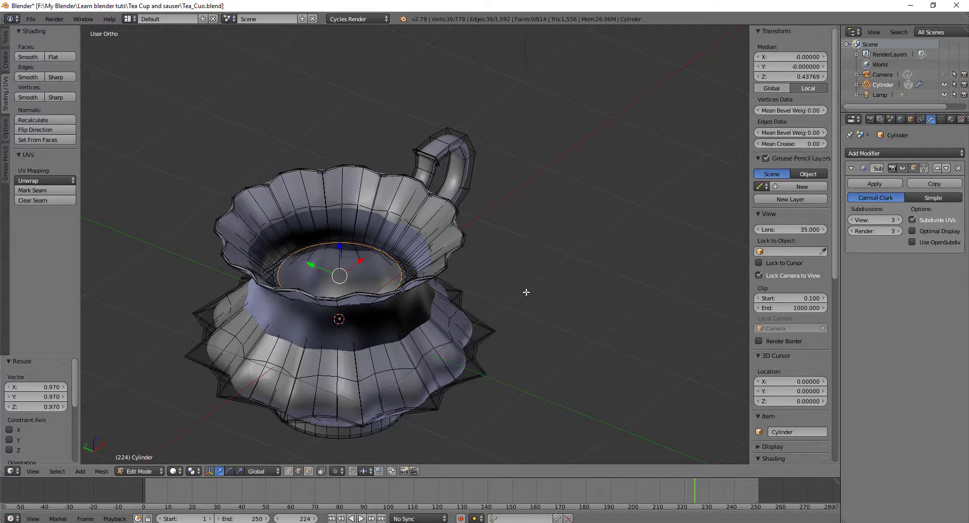
pyautogui.hotkey('ctrl', 'b')
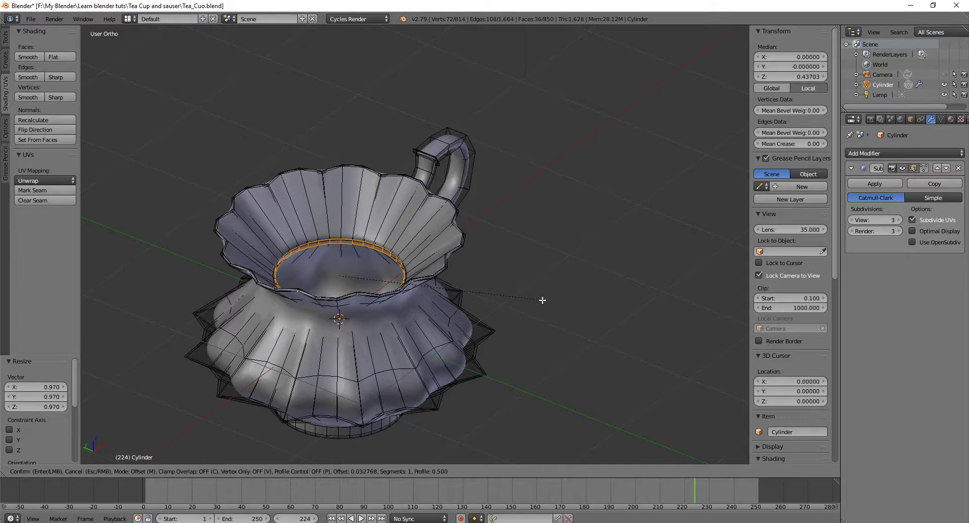
pyautogui.click(543, 299)
pyautogui.moveTo(382, 293); pyautogui.dragTo(338, 231, button='middle')
pyautogui.scroll(4, 396, 323)
pyautogui.scroll(-5, 343, 237)
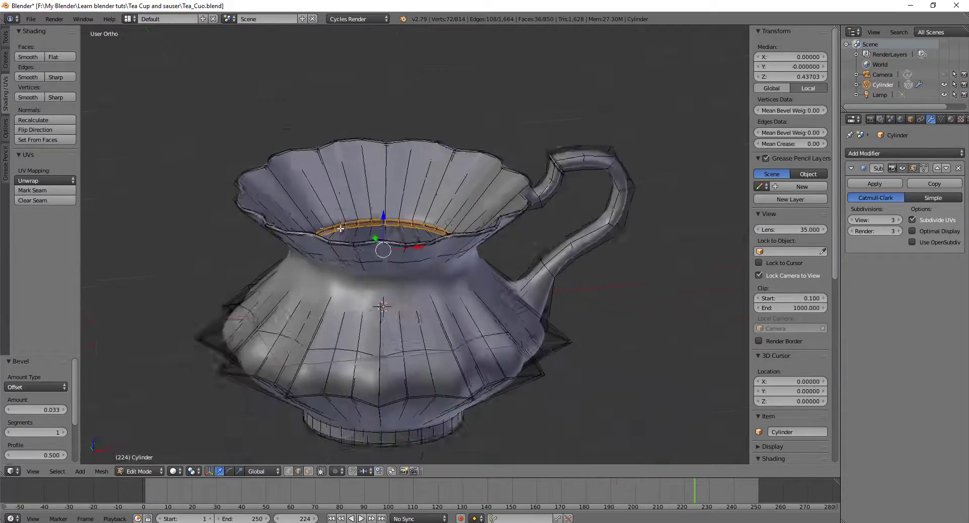
# Step: Switch to vertex selection and select the centre vertex of the cup's inner floor
pyautogui.moveTo(428, 299); pyautogui.dragTo(480, 373, button='middle')
pyautogui.press('Tab')
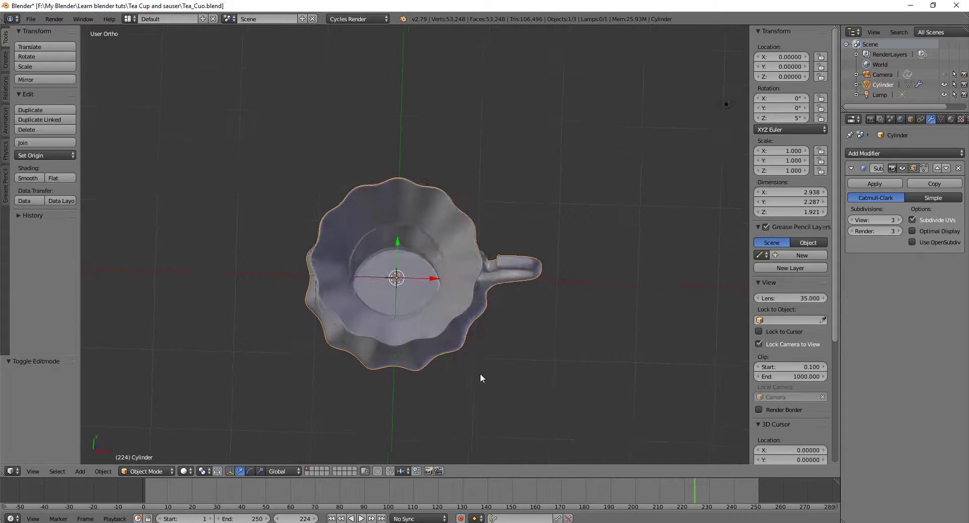
pyautogui.scroll(2, 399, 287)
pyautogui.press('Tab')
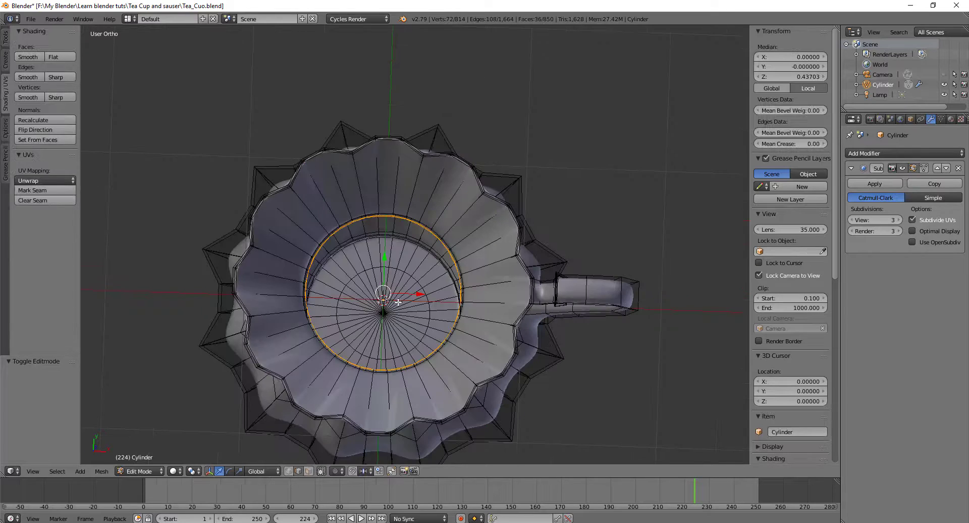
pyautogui.hotkey('ctrl', 'Tab')
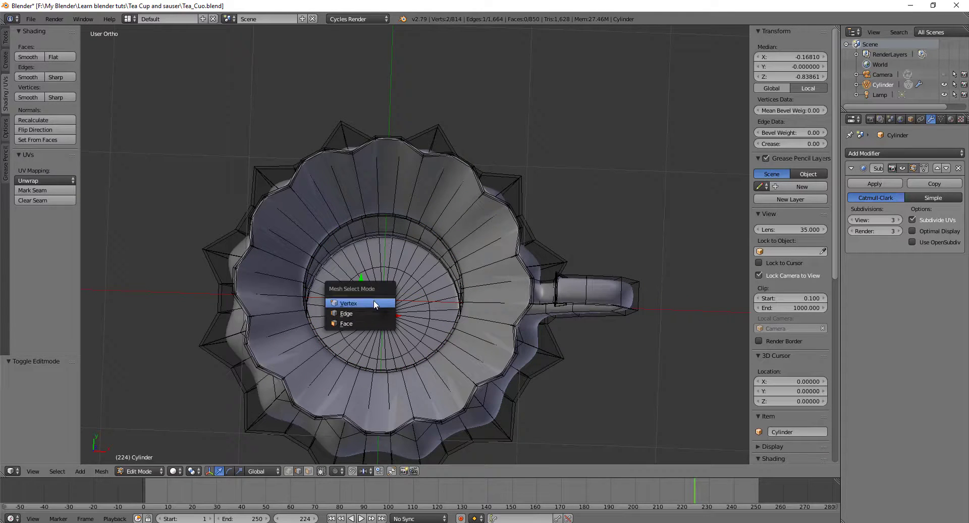
pyautogui.click(373, 299)
pyautogui.rightClick(383, 312)
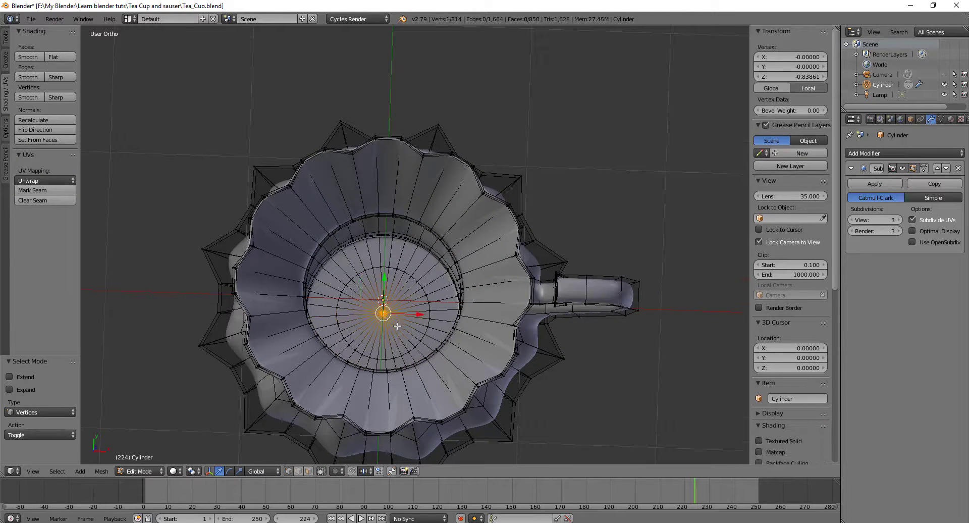
pyautogui.press('a')
pyautogui.hotkey('ctrl', 'z')
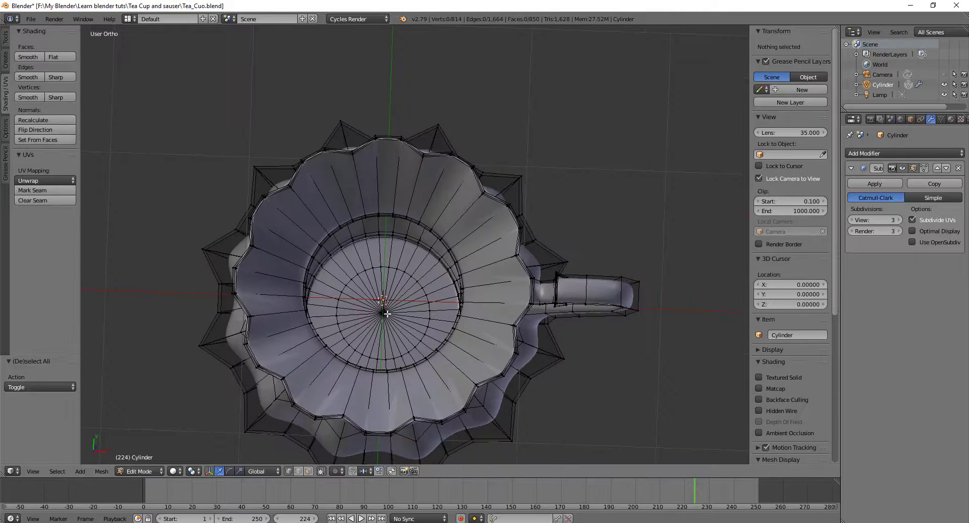
pyautogui.scroll(1, 415, 333)
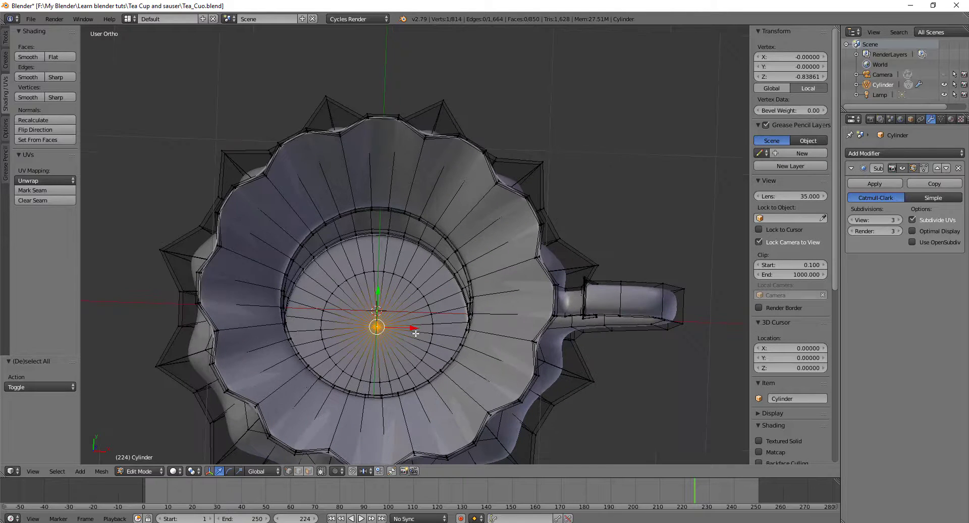
# Step: Grow the selection five times from the centre vertex over the inner floor and onto the lower inner wall
pyautogui.press('ctrl+KP_Add')
pyautogui.press('ctrl+KP_Add')
pyautogui.press('ctrl+KP_Add')
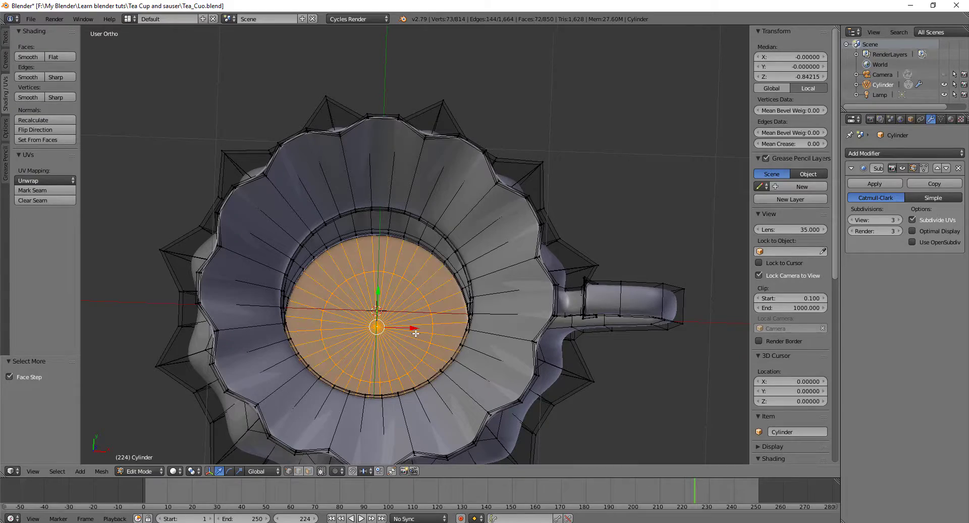
pyautogui.press('ctrl+KP_Add')
pyautogui.press('ctrl+KP_Add')
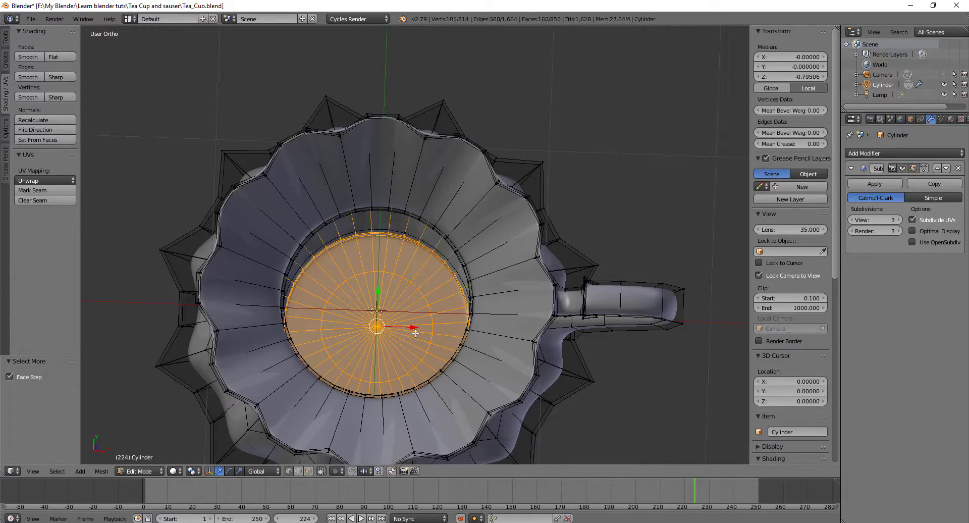
pyautogui.moveTo(396, 337); pyautogui.dragTo(417, 309, button='middle')
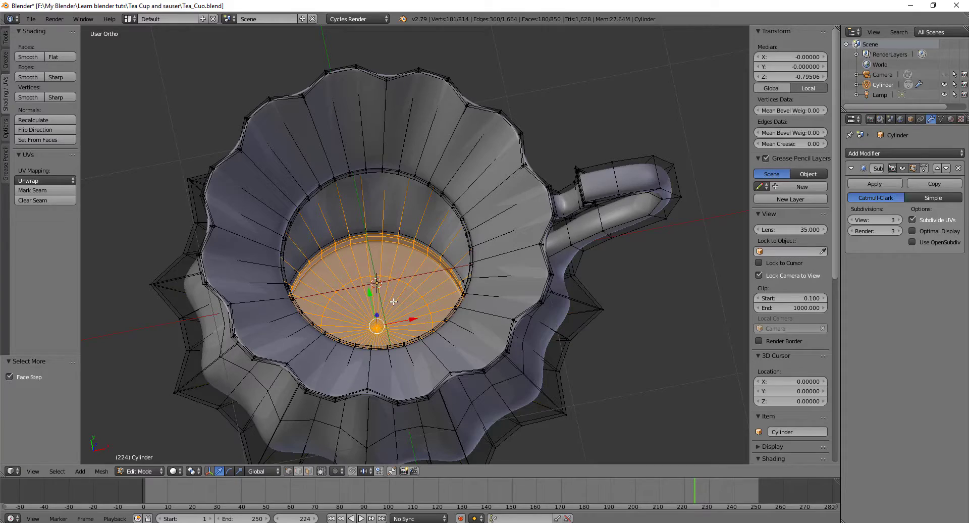
# Step: Try deleting the selected floor and lower wall vertices, check the cup in wireframe, and undo the deletion
pyautogui.press('x')
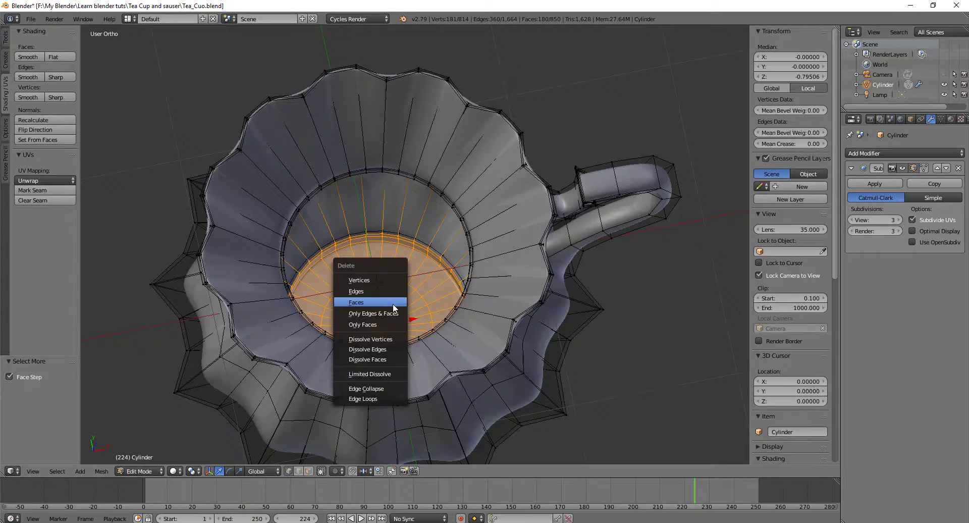
pyautogui.click(380, 281)
pyautogui.moveTo(393, 281); pyautogui.dragTo(392, 259, button='middle')
pyautogui.press('z')
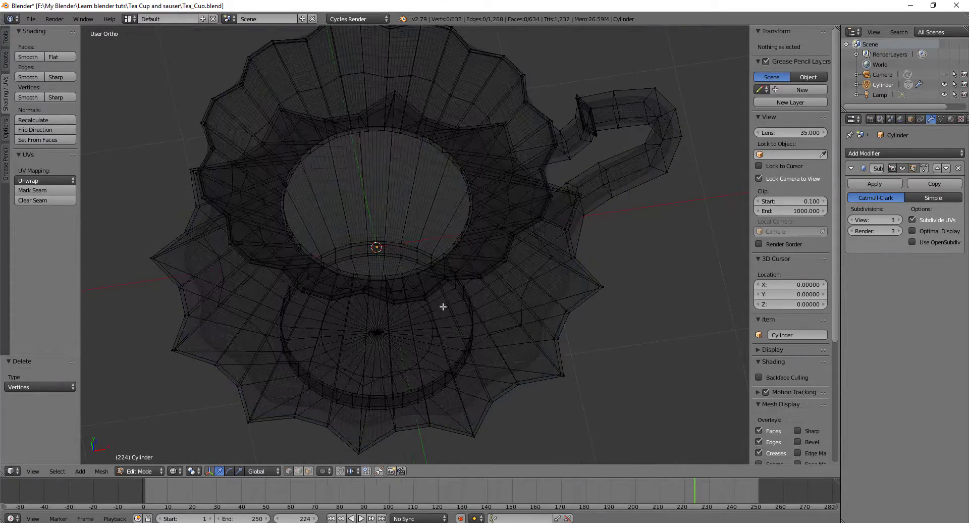
pyautogui.moveTo(441, 305)
pyautogui.mouseDown(button='middle')
pyautogui.moveTo(432, 201)
pyautogui.moveTo(439, 322)
pyautogui.moveTo(458, 296)
pyautogui.mouseUp(button='middle')
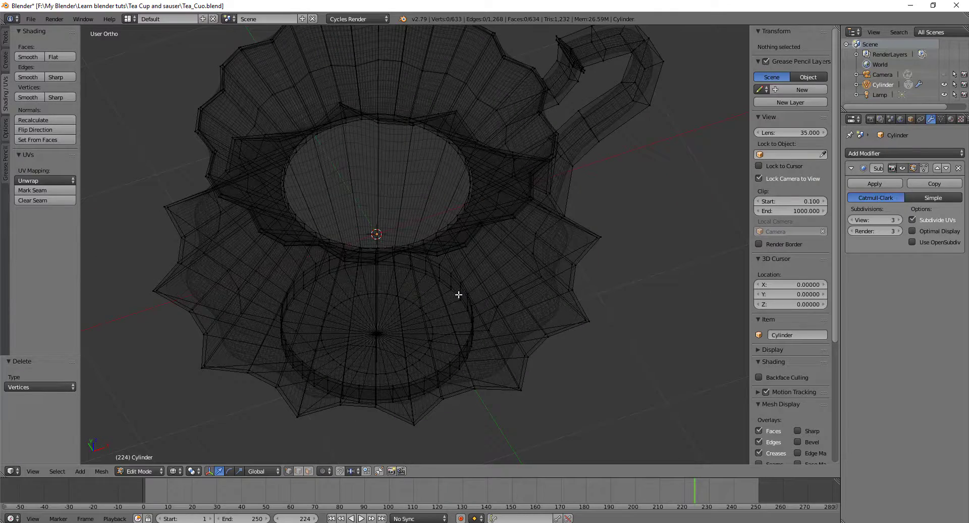
pyautogui.press('z')
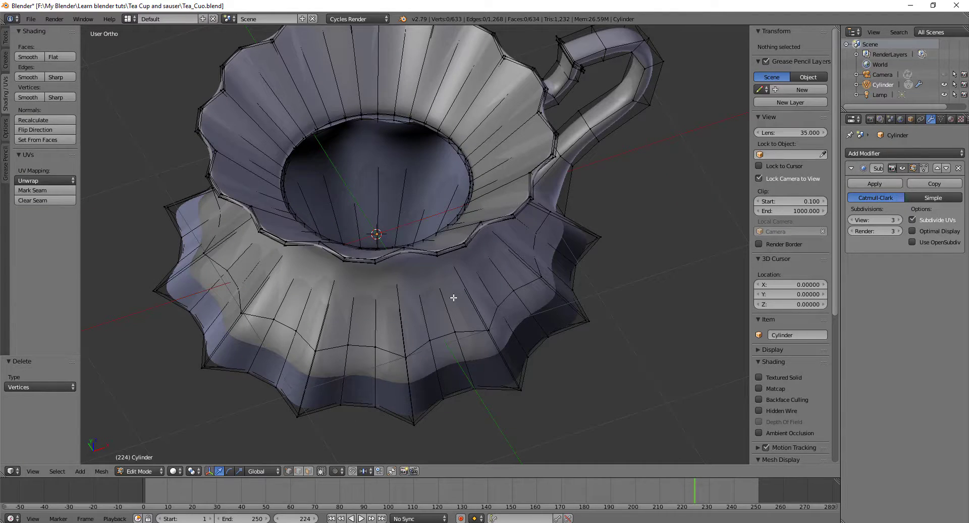
pyautogui.hotkey('ctrl', 'z')
# Step: Shrink the inner floor selection by one ring and delete its vertices
pyautogui.moveTo(448, 297); pyautogui.dragTo(418, 237, button='middle')
pyautogui.press('ctrl+KP_Subtract')
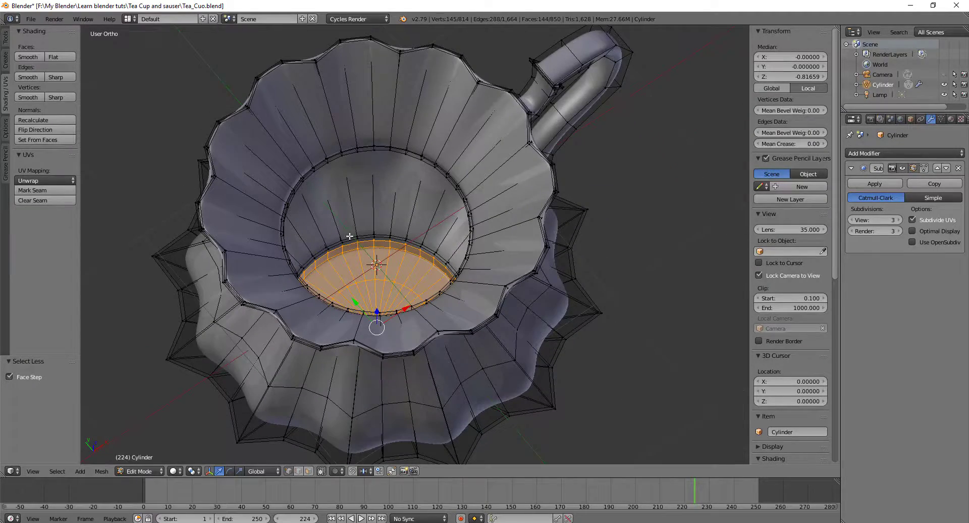
pyautogui.moveTo(374, 255); pyautogui.dragTo(415, 257, button='middle')
pyautogui.press('x')
pyautogui.click(374, 257)
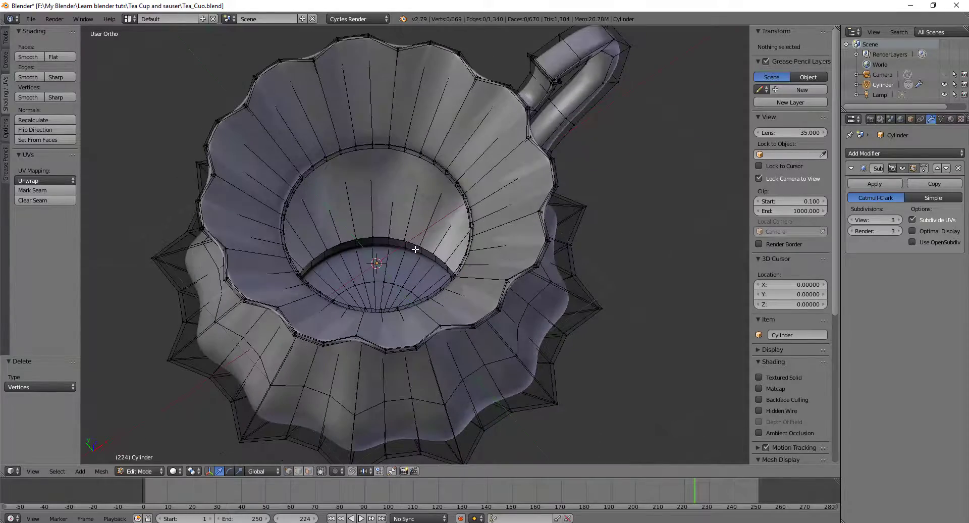
# Step: Select the open edge loop at the bottom of the inner wall and fill it with a single face
pyautogui.keyDown('alt'); pyautogui.rightClick(416, 243); pyautogui.keyUp('alt')
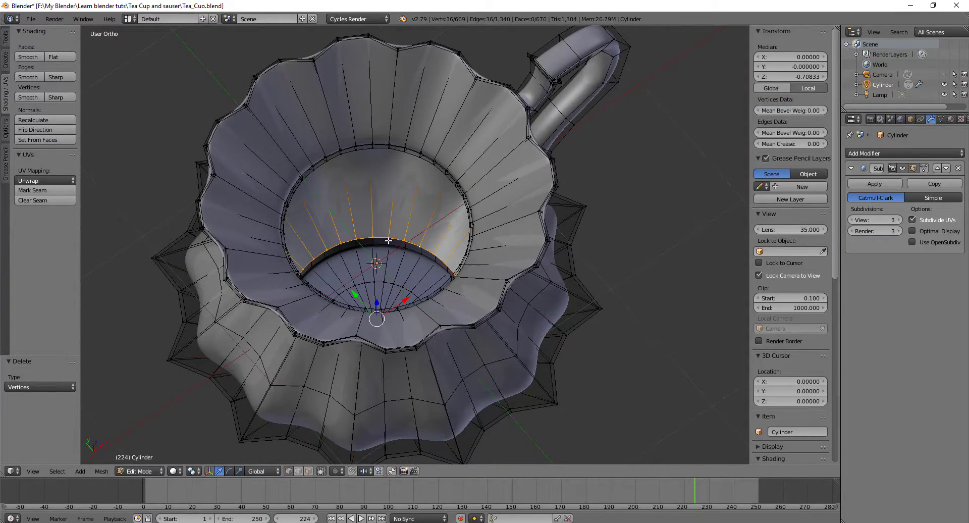
pyautogui.moveTo(395, 280); pyautogui.dragTo(412, 295, button='middle')
pyautogui.press('f')
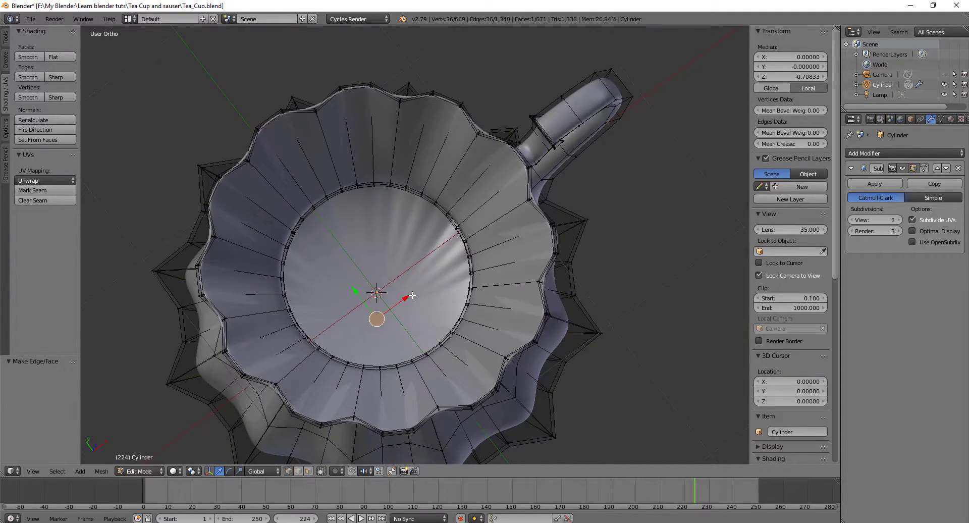
# Step: Inset the new inner floor face twice, by about 0.048 and then about 0.043
pyautogui.press('i')
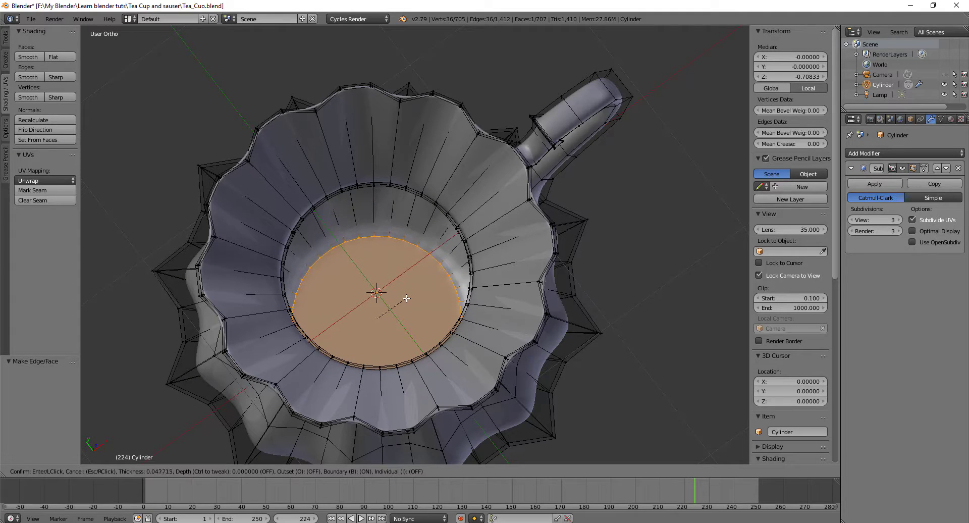
pyautogui.click(407, 298)
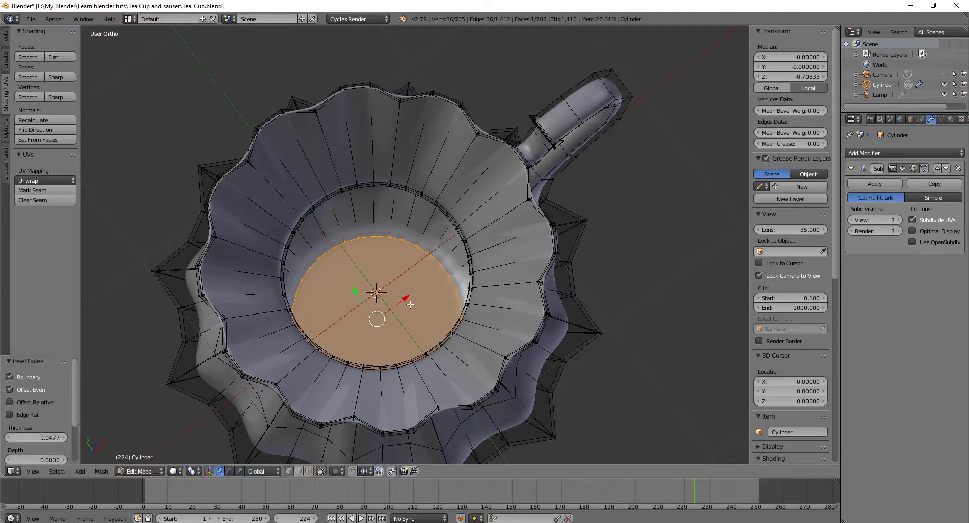
pyautogui.press('i')
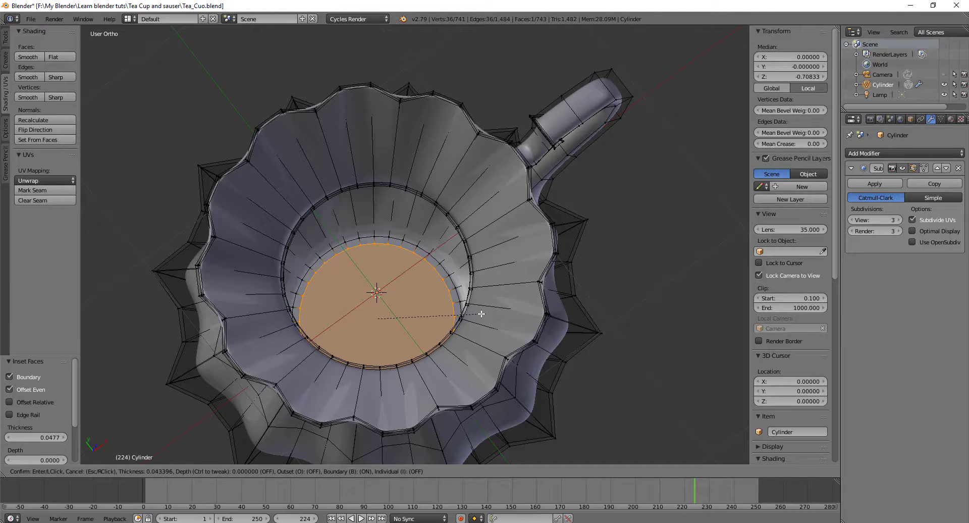
pyautogui.click(481, 314)
# Step: Inset the inner floor face by about 0.43 in to its centre and merge the innermost vertices at their center
pyautogui.press('i')
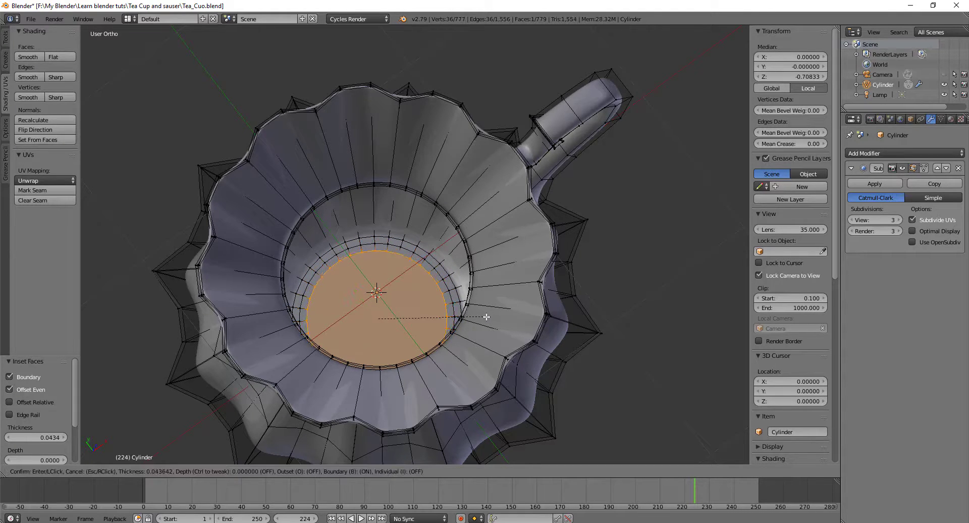
pyautogui.click(423, 320)
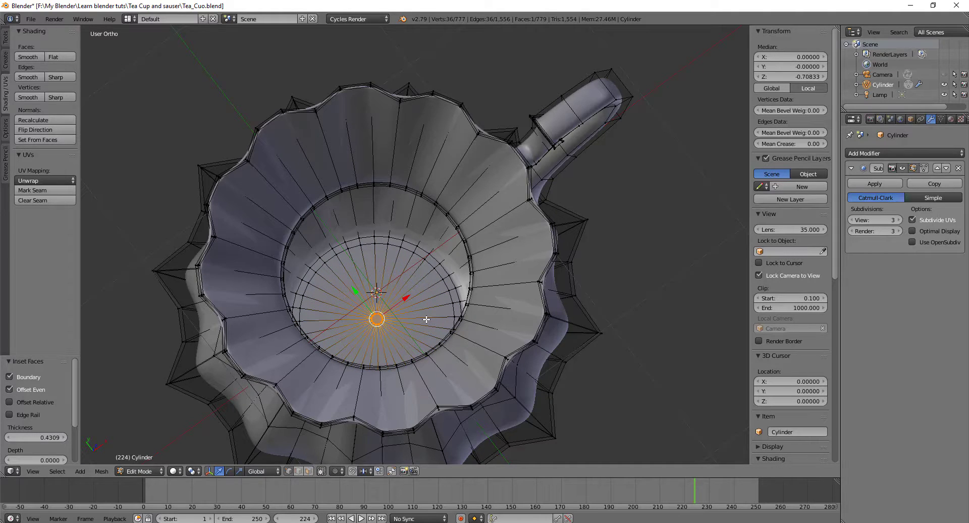
pyautogui.hotkey('alt', 'm')
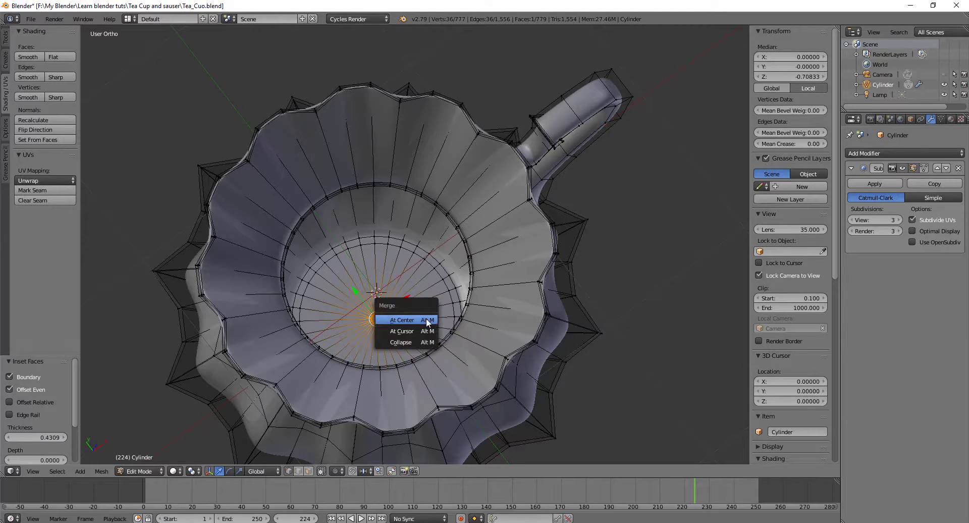
pyautogui.click(426, 320)
# Step: Grow the selection one ring from the inner floor's centre vertex and lower it about 0.088 along Z in the wireframe front view
pyautogui.moveTo(461, 342); pyautogui.dragTo(471, 214, button='middle')
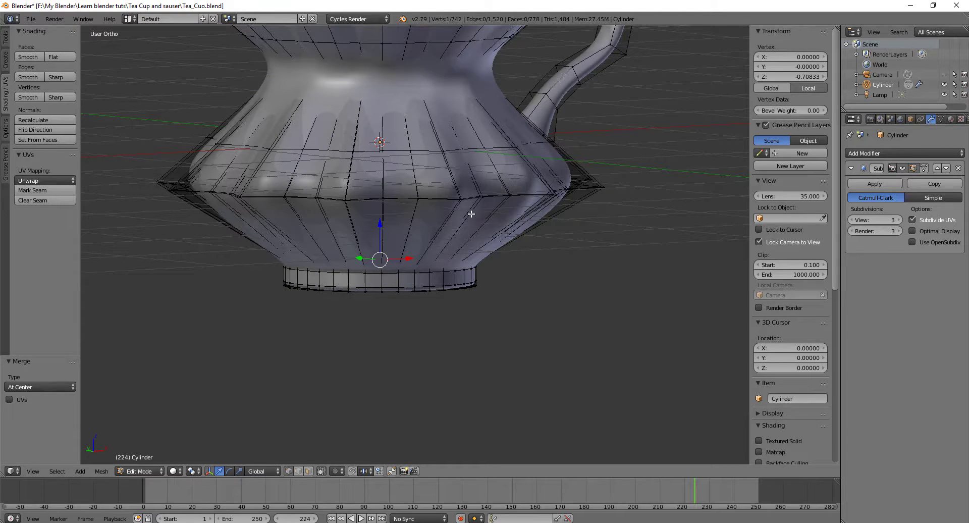
pyautogui.press('KP_1')
pyautogui.press('z')
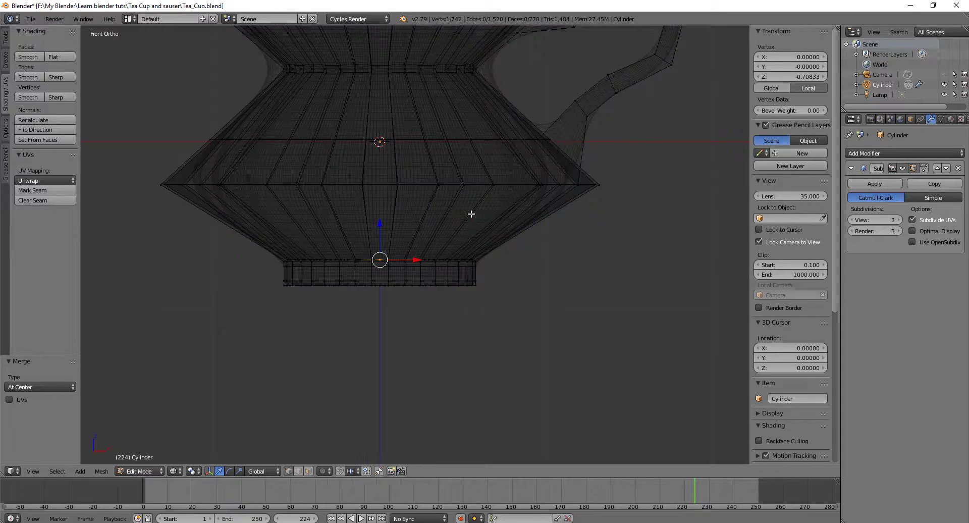
pyautogui.moveTo(395, 255); pyautogui.dragTo(408, 281, button='middle')
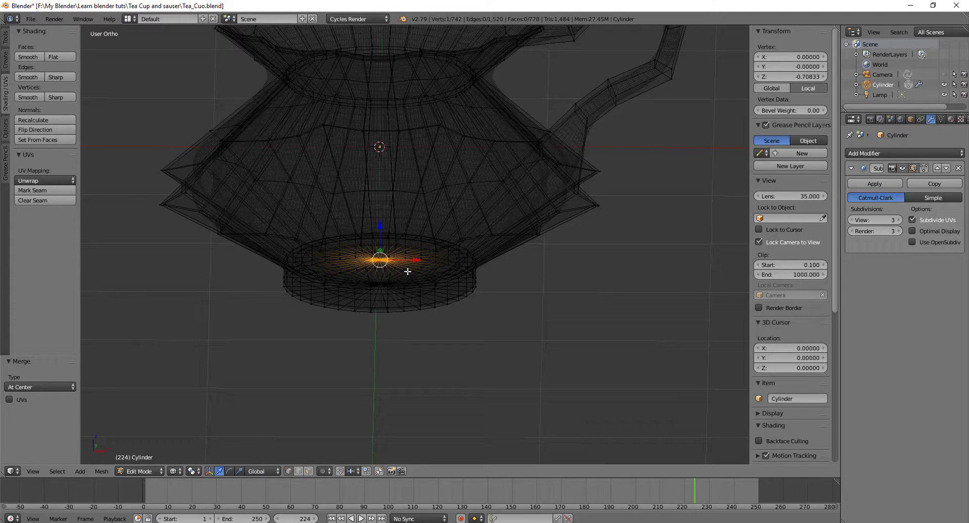
pyautogui.press('ctrl+KP_Add')
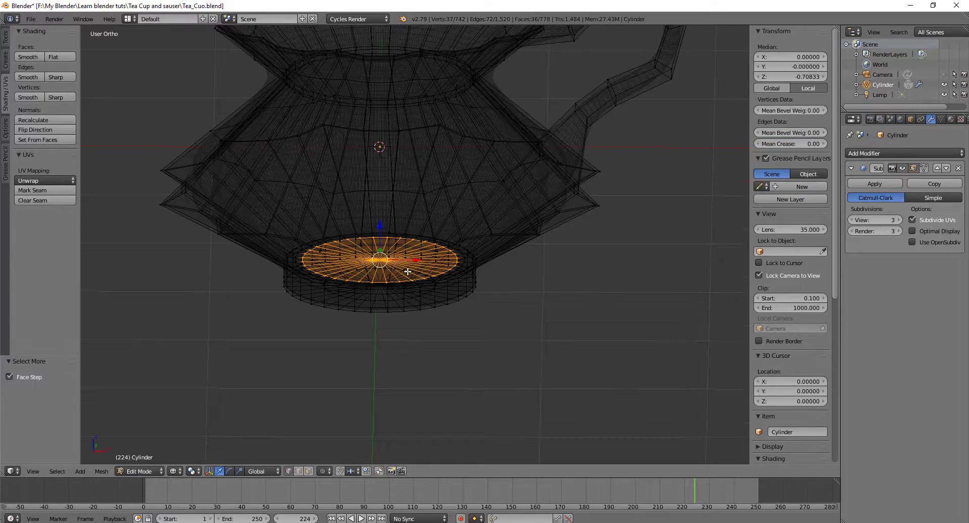
pyautogui.press('KP_1')
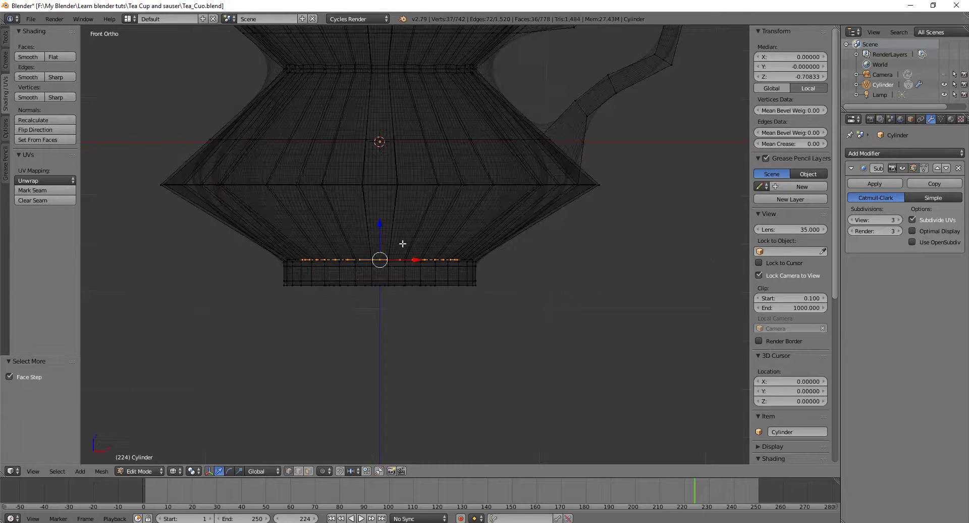
pyautogui.moveTo(378, 224); pyautogui.dragTo(374, 238)
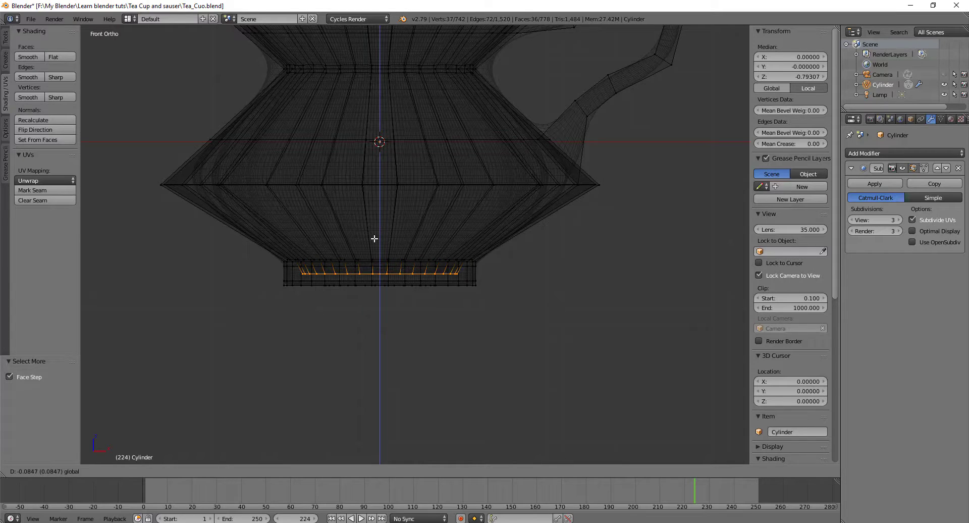
pyautogui.moveTo(373, 238); pyautogui.dragTo(376, 239)
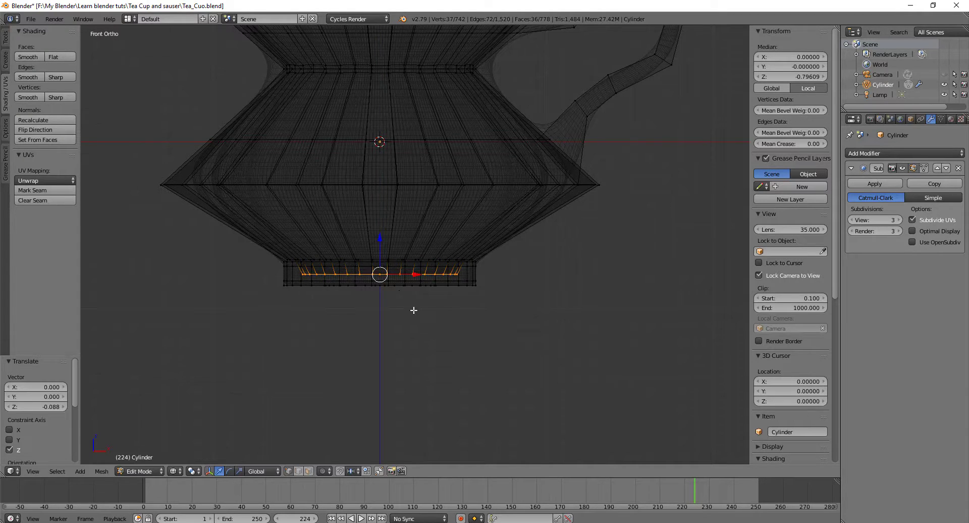
# Step: Return to solid shading and Object Mode to inspect the whole cup
pyautogui.moveTo(414, 309)
pyautogui.mouseDown(button='middle')
pyautogui.moveTo(455, 449)
pyautogui.moveTo(416, 312)
pyautogui.mouseUp(button='middle')
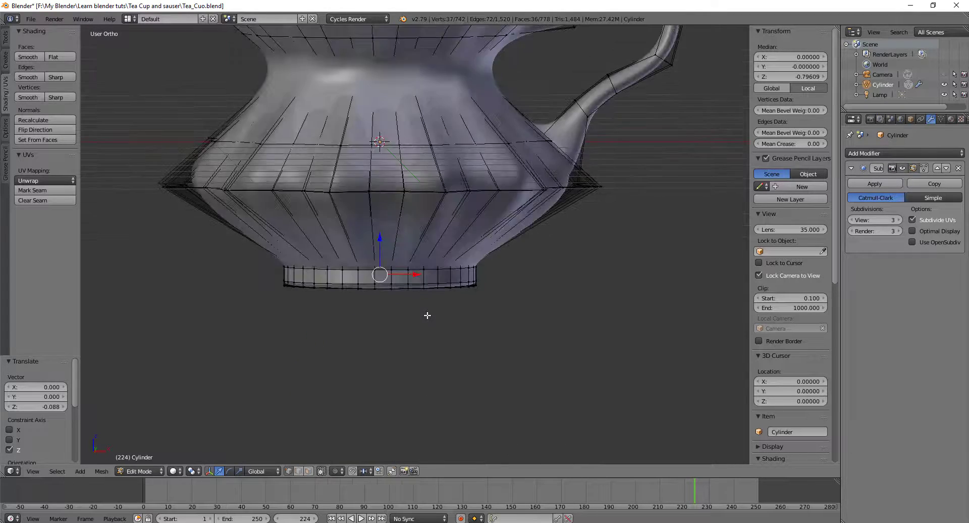
pyautogui.press('z')
pyautogui.scroll(-3, 568, 241)
pyautogui.moveTo(567, 240); pyautogui.dragTo(518, 247, button='middle')
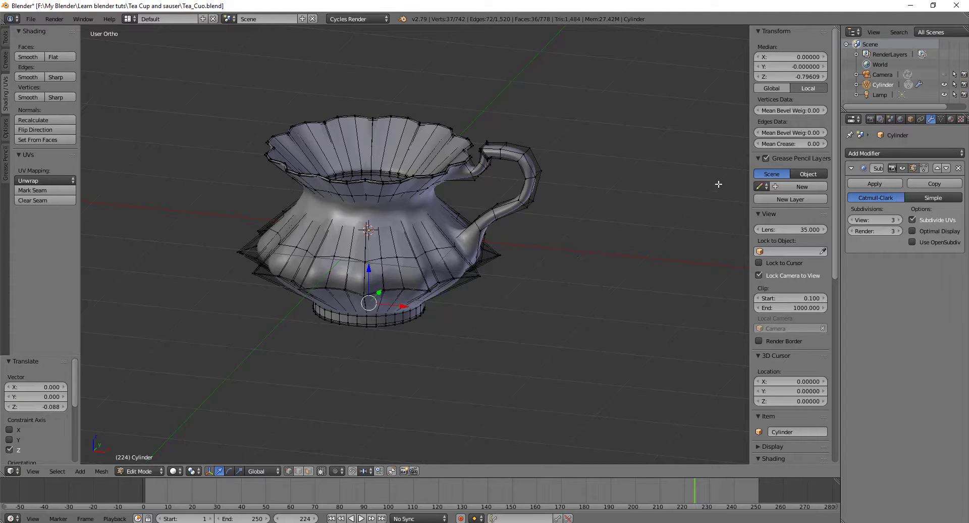
pyautogui.keyDown('shift'); pyautogui.moveTo(406, 244); pyautogui.dragTo(448, 243, button='middle'); pyautogui.keyUp('shift')
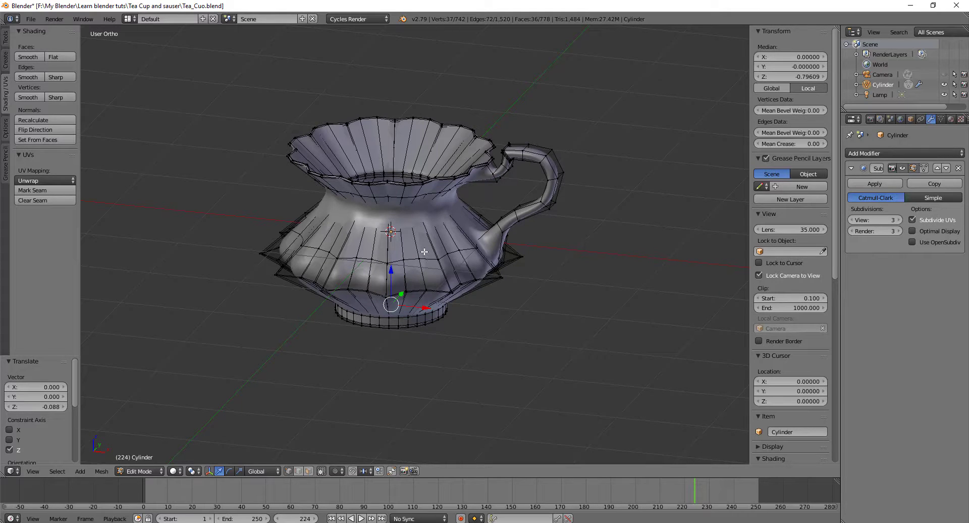
pyautogui.press('Tab')
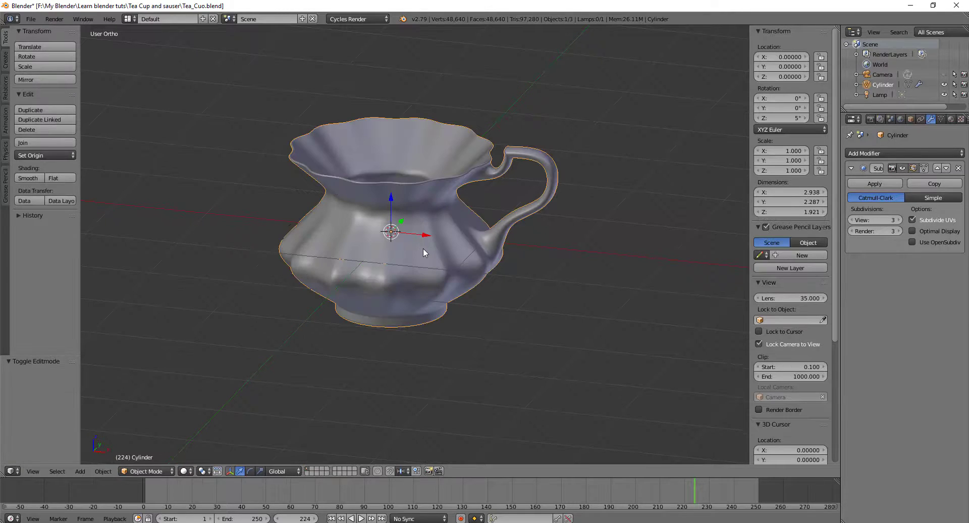
# Step: Add a new material named Cup to the cup and set its surface shader to Principled BSDF
pyautogui.click(951, 120)
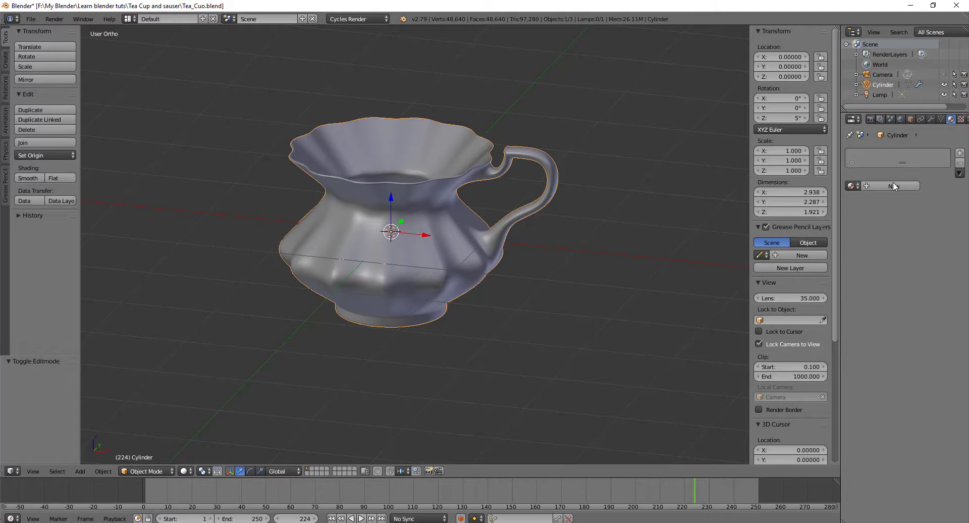
pyautogui.click(893, 186)
pyautogui.doubleClick(887, 159)
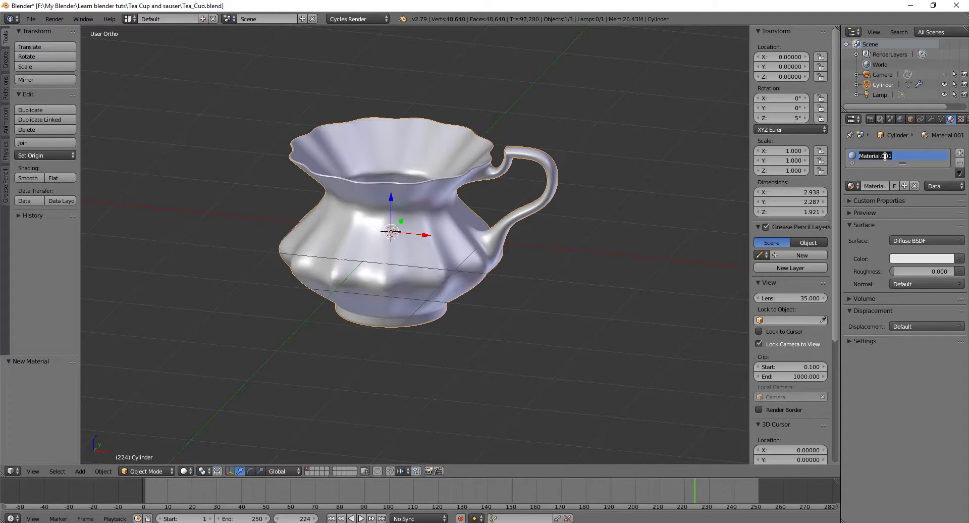
pyautogui.write('c')
pyautogui.press('Return')
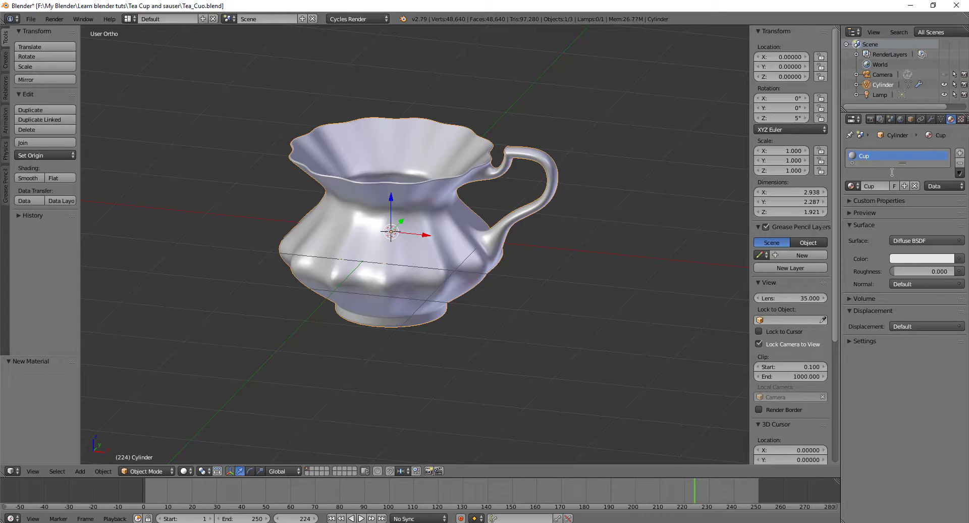
pyautogui.click(938, 241)
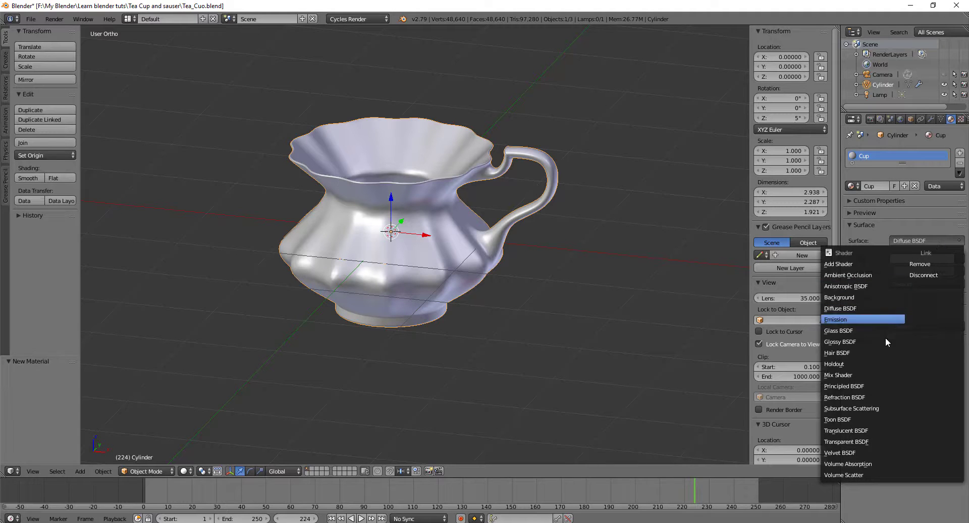
pyautogui.click(872, 386)
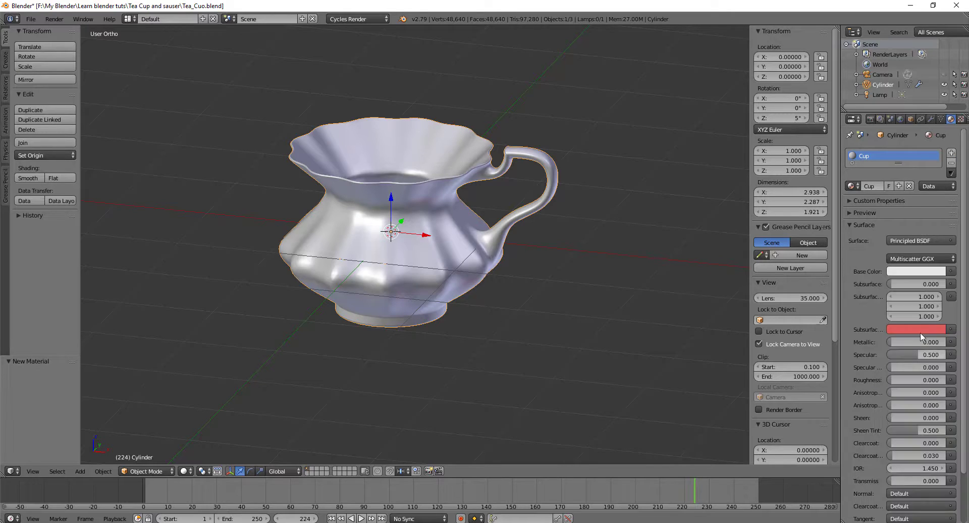
# Step: Use an Image Texture as the material's base color and load Cup Pattern.png from the Textures and HDRs folder
pyautogui.click(951, 272)
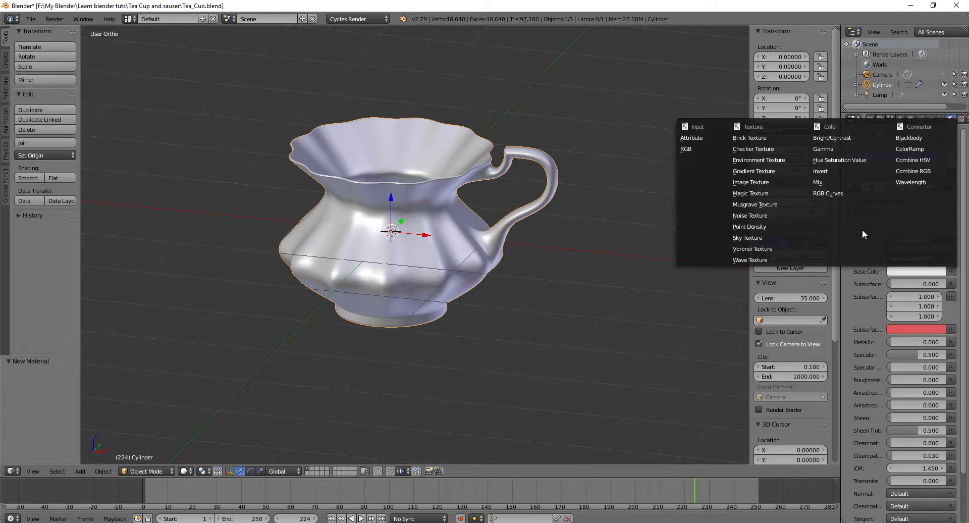
pyautogui.click(776, 182)
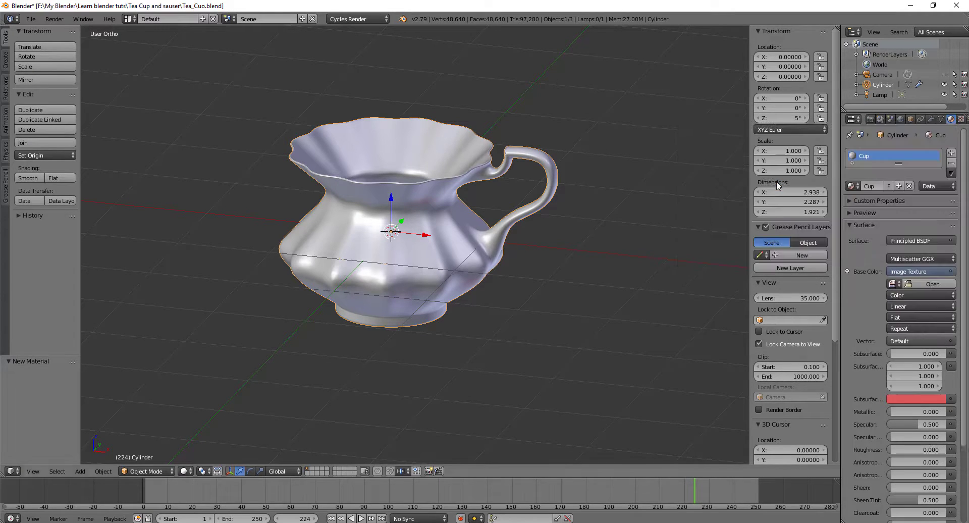
pyautogui.click(932, 284)
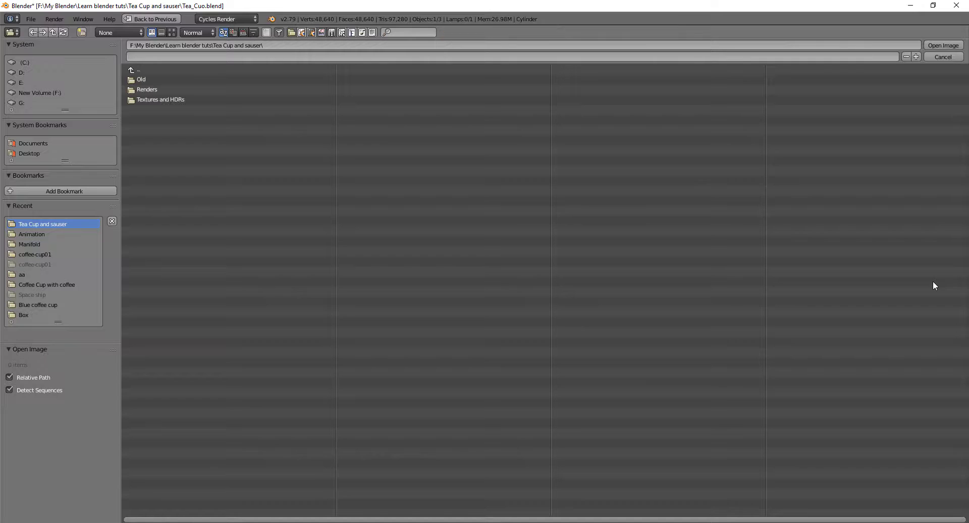
pyautogui.click(178, 99)
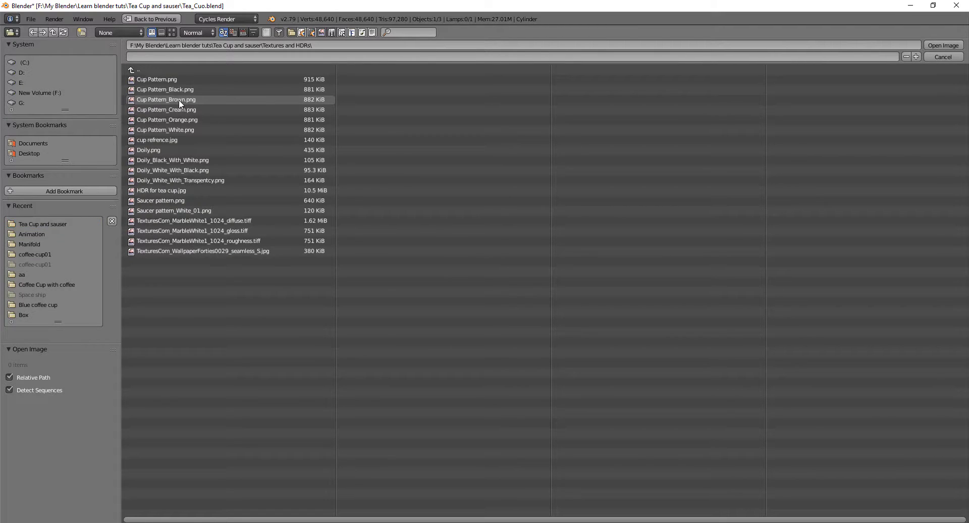
pyautogui.doubleClick(197, 79)
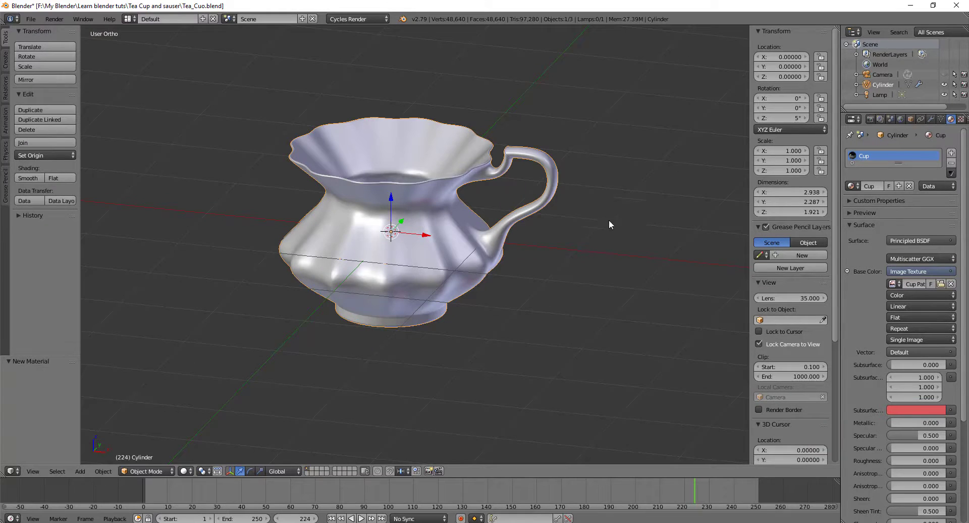
# Step: Preview the textured cup in rendered shading and switch back to solid shading
pyautogui.moveTo(586, 220); pyautogui.dragTo(596, 213, button='middle')
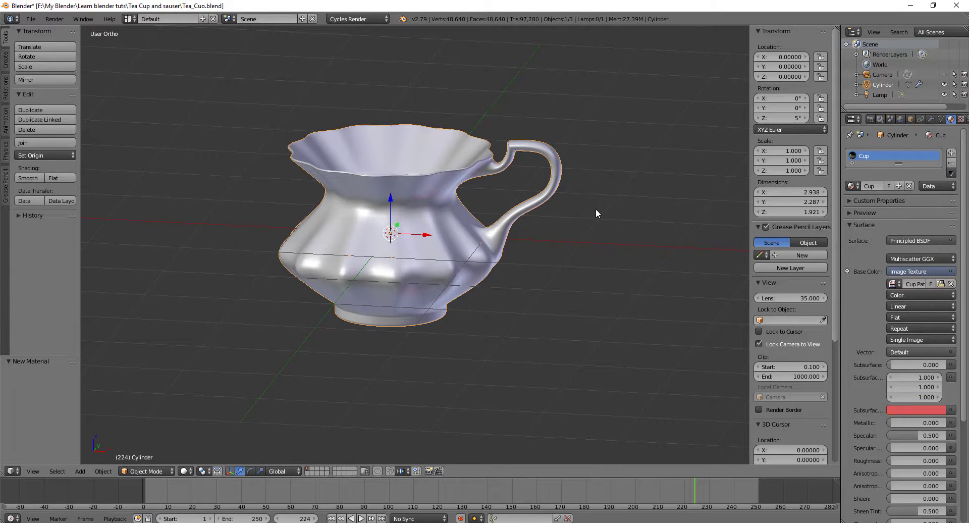
pyautogui.hotkey('shift', 'z')
pyautogui.moveTo(595, 208); pyautogui.dragTo(571, 218, button='middle')
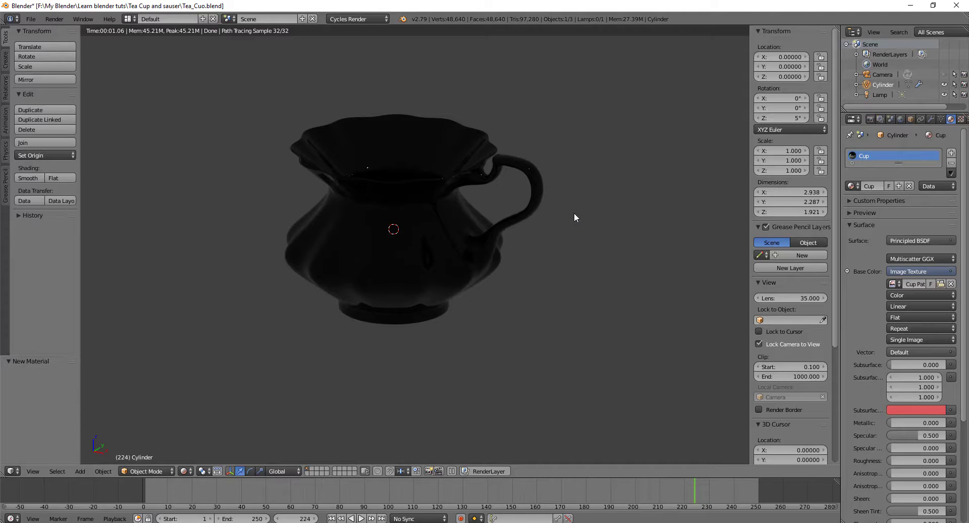
pyautogui.hotkey('shift', 'z')
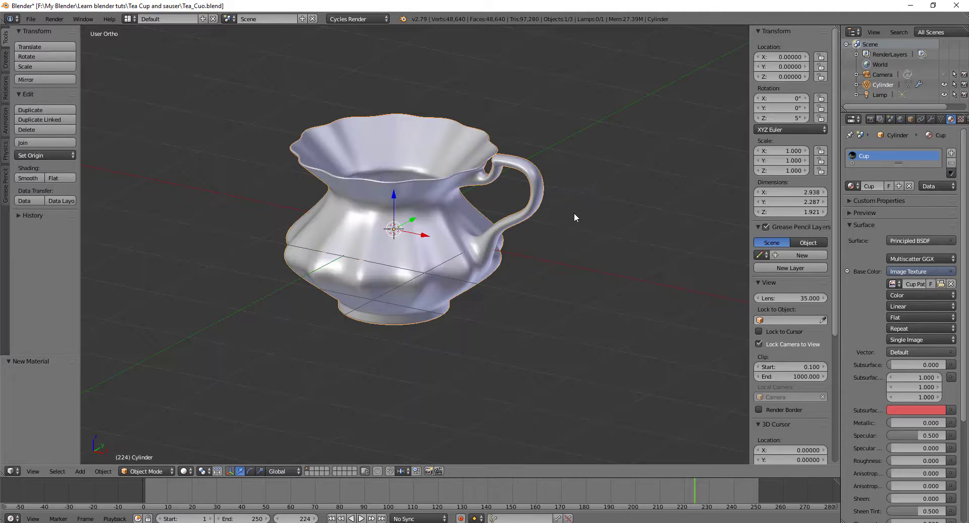
# Step: Select the entire cup mesh in Edit Mode and UV unwrap it with the standard Unwrap method
pyautogui.press('Tab')
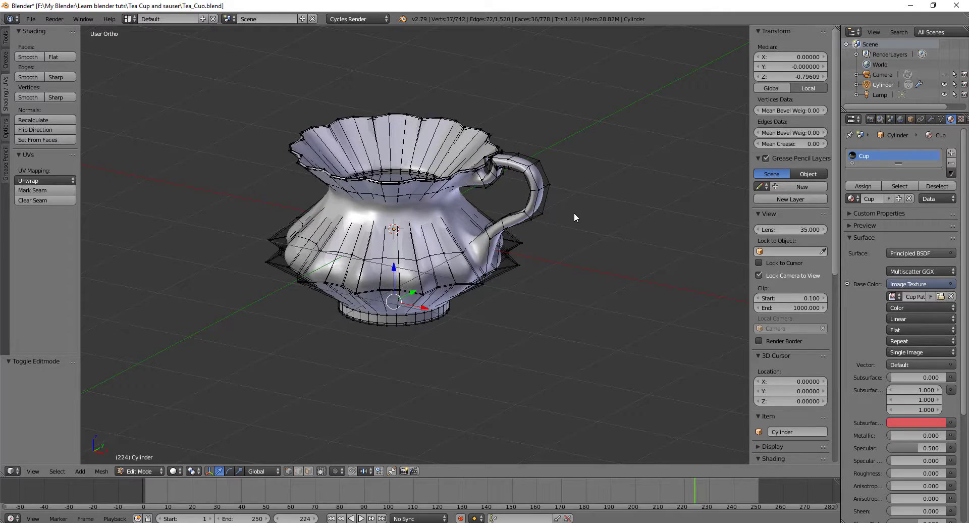
pyautogui.press('a')
pyautogui.press('a')
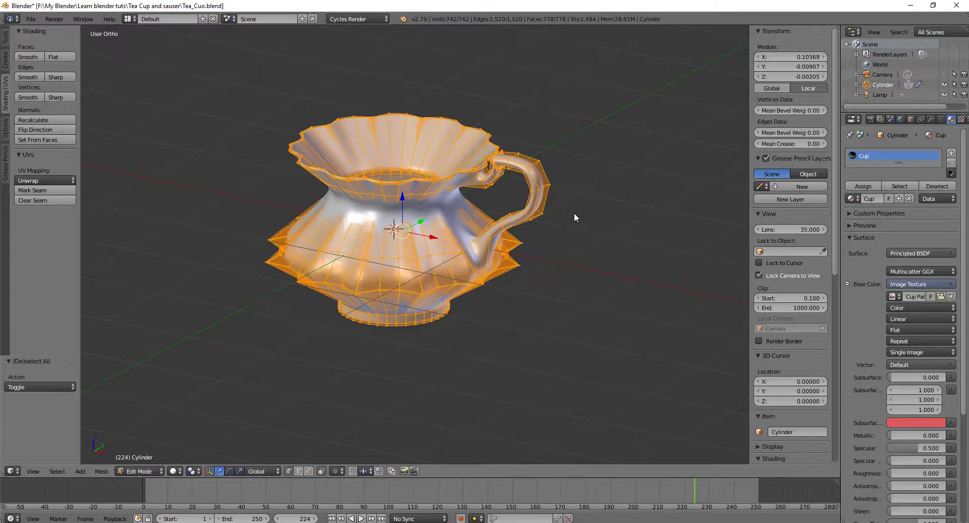
pyautogui.press('u')
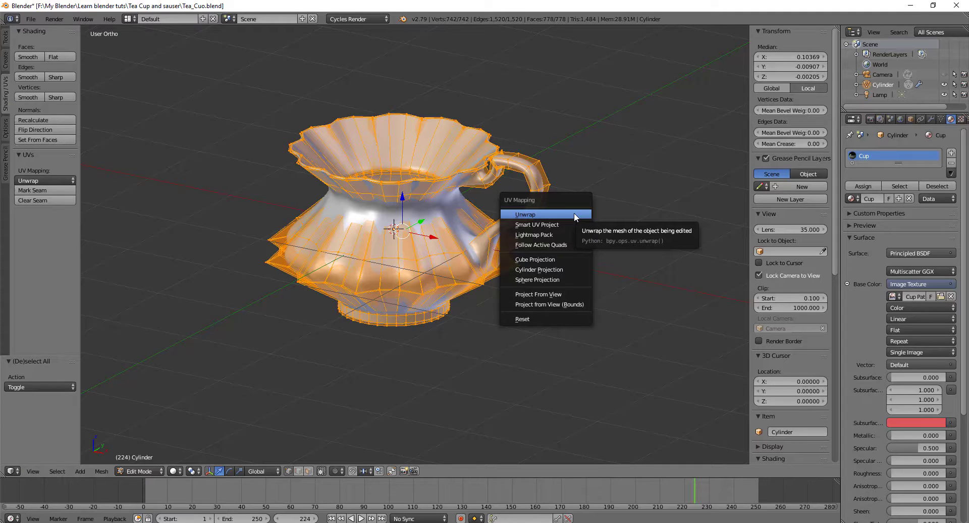
pyautogui.click(574, 213)
pyautogui.moveTo(580, 248); pyautogui.dragTo(600, 257, button='middle')
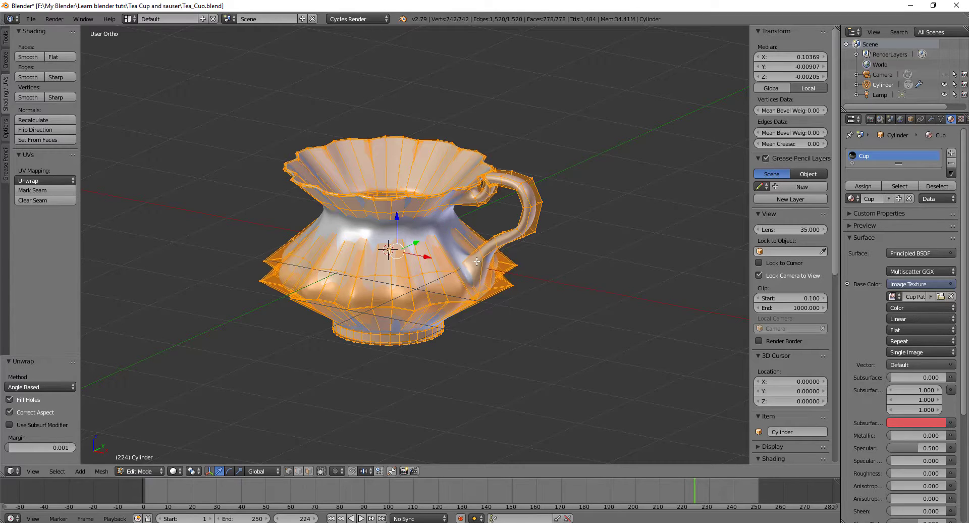
pyautogui.moveTo(497, 268); pyautogui.dragTo(475, 266, button='middle')
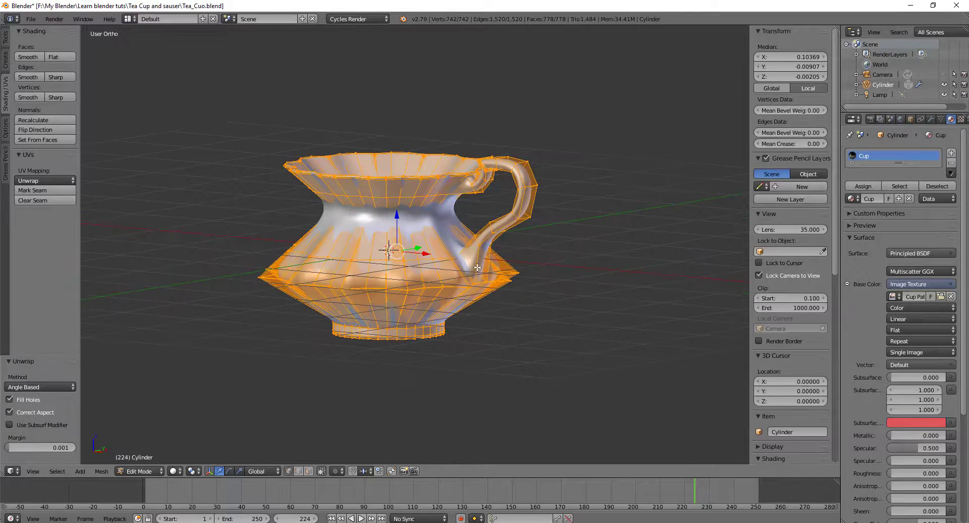
# Step: Preview the unwrapped cup in rendered shading and examine how the pattern covers its body, inside and handle
pyautogui.hotkey('shift', 'z')
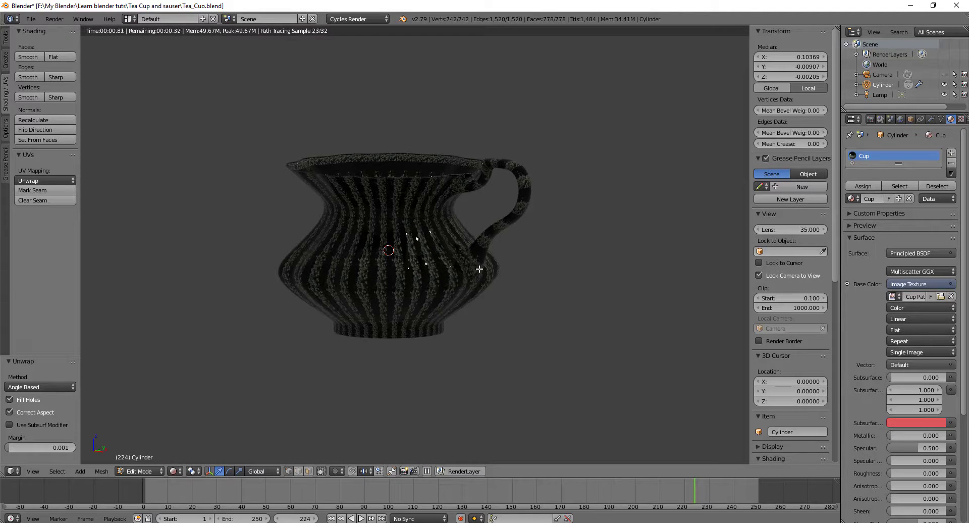
pyautogui.scroll(2, 426, 292)
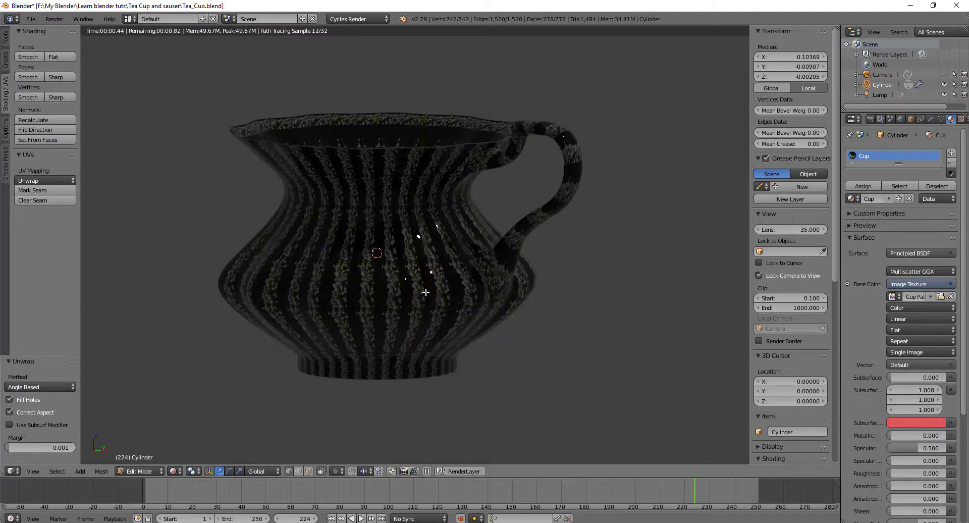
pyautogui.scroll(4, 425, 291)
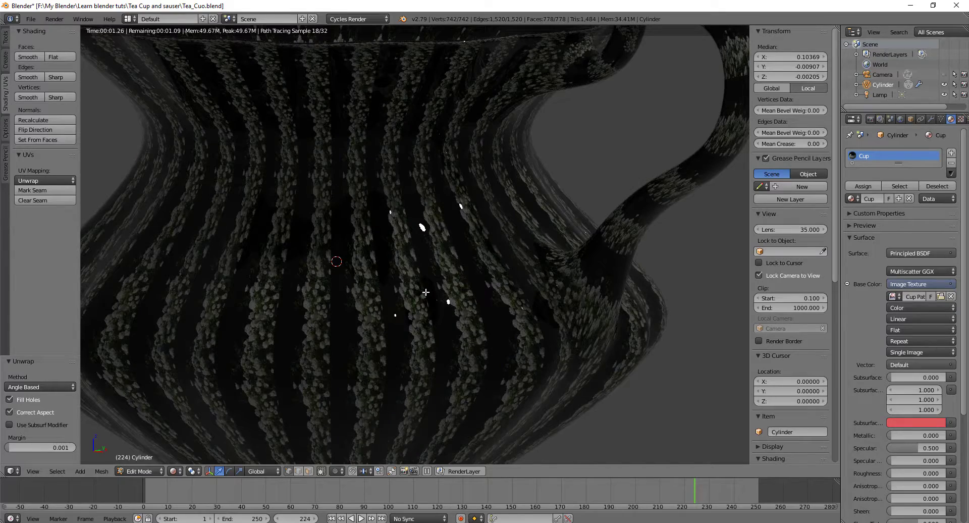
pyautogui.scroll(-4, 425, 292)
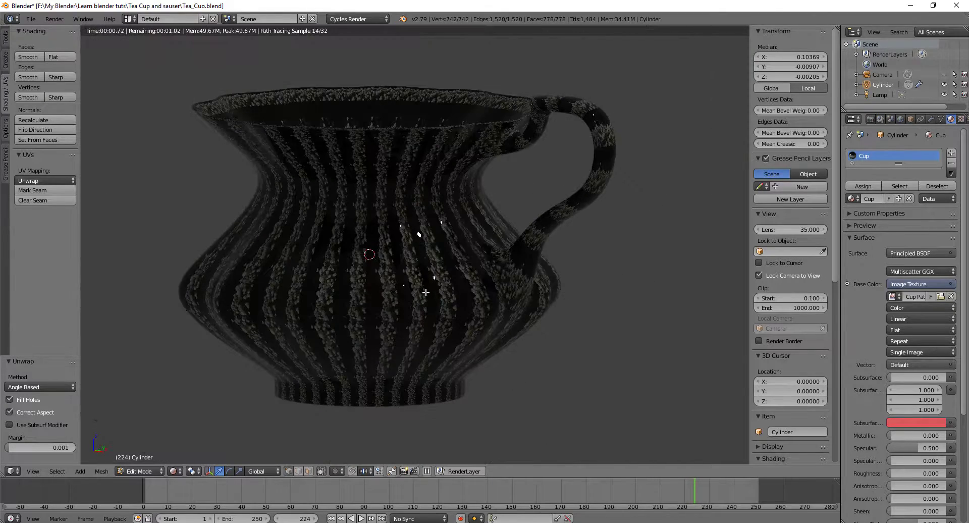
pyautogui.moveTo(426, 292); pyautogui.dragTo(436, 281, button='middle')
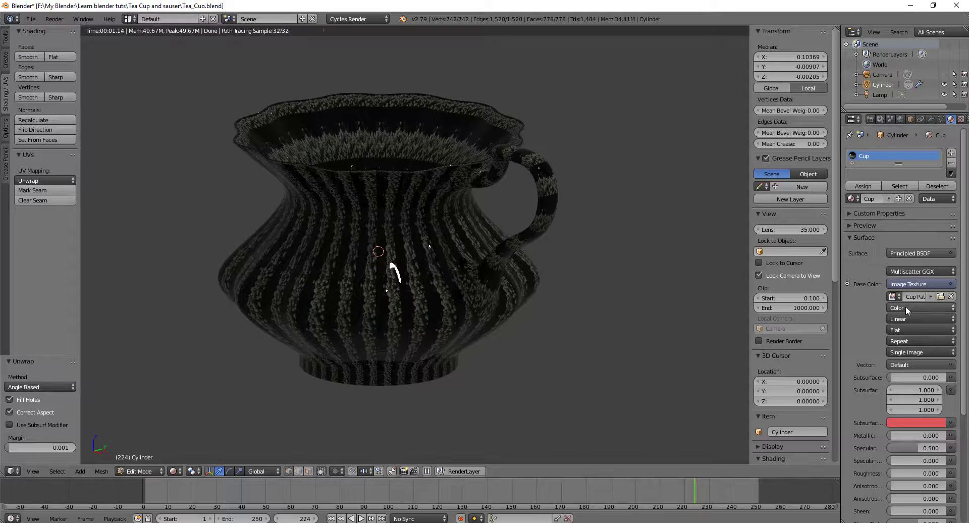
# Step: Replace the cup's base color image with Cup Pattern_White.png and inspect it on the rendered cup
pyautogui.click(941, 297)
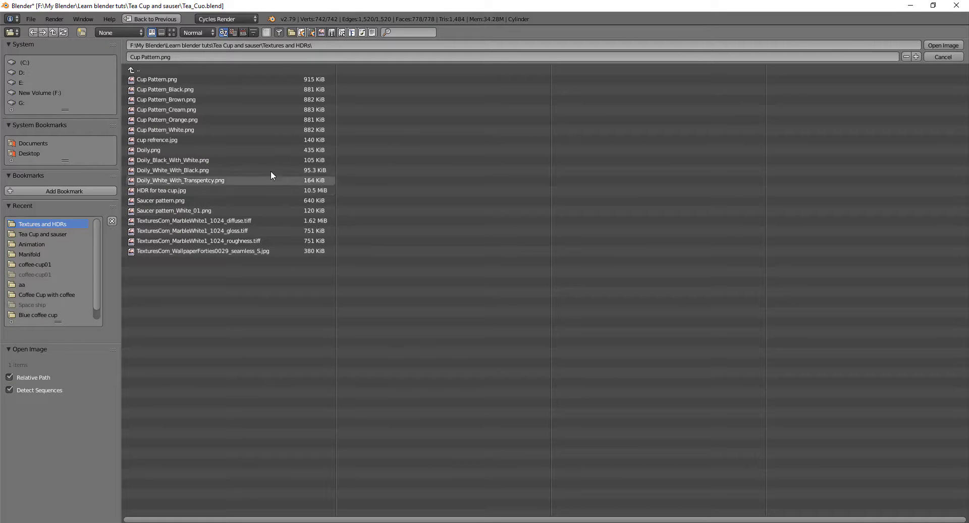
pyautogui.doubleClick(178, 130)
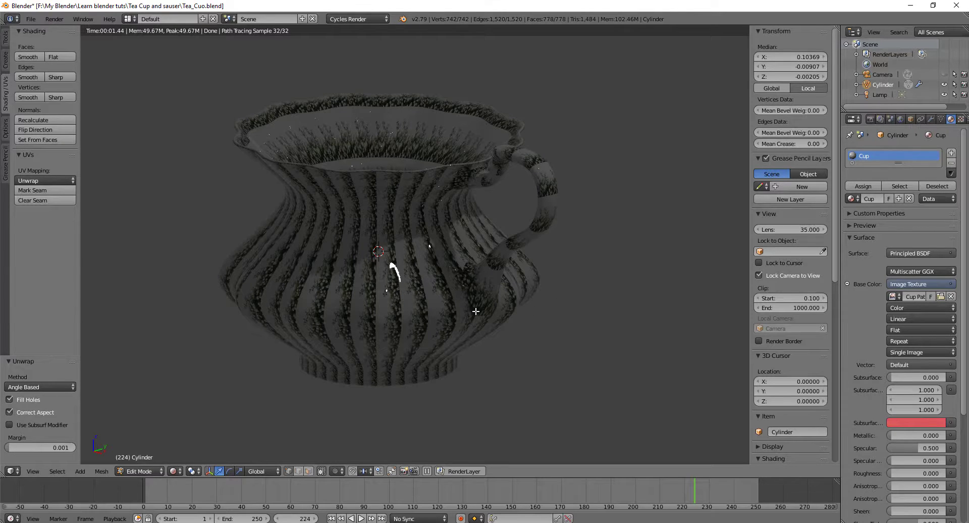
pyautogui.moveTo(465, 309)
pyautogui.mouseDown(button='middle')
pyautogui.moveTo(504, 311)
pyautogui.moveTo(469, 310)
pyautogui.mouseUp(button='middle')
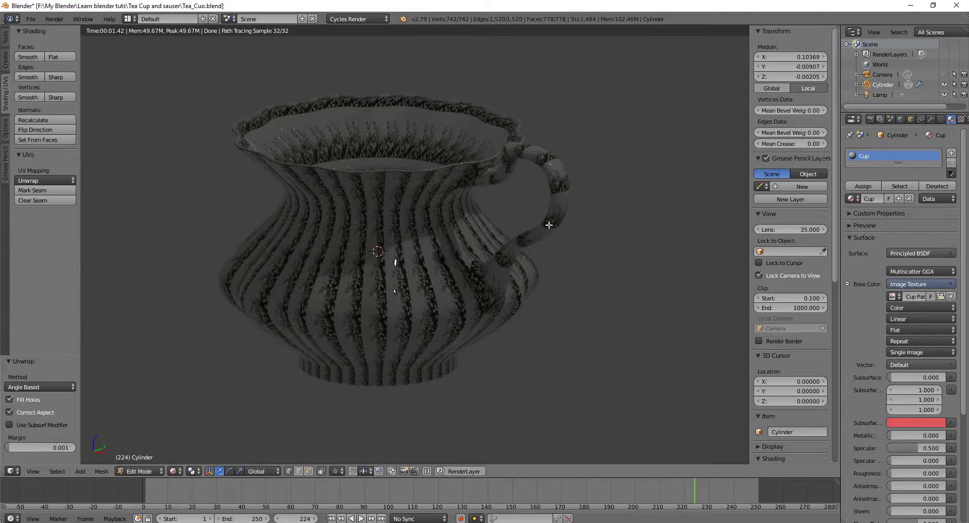
pyautogui.scroll(2, 549, 224)
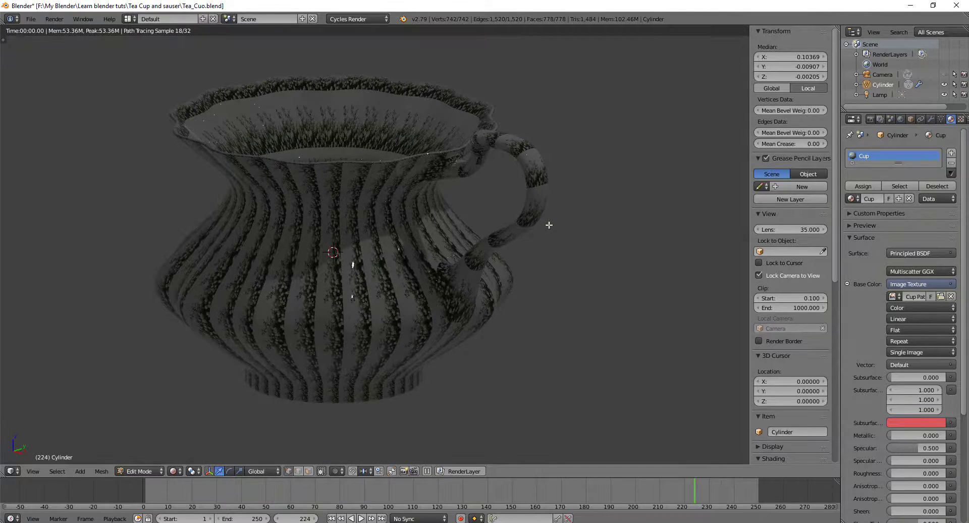
# Step: Return the cup view to solid shading and split it, making the new area a UV/Image Editor
pyautogui.press('n')
pyautogui.press('t')
pyautogui.hotkey('shift', 'z')
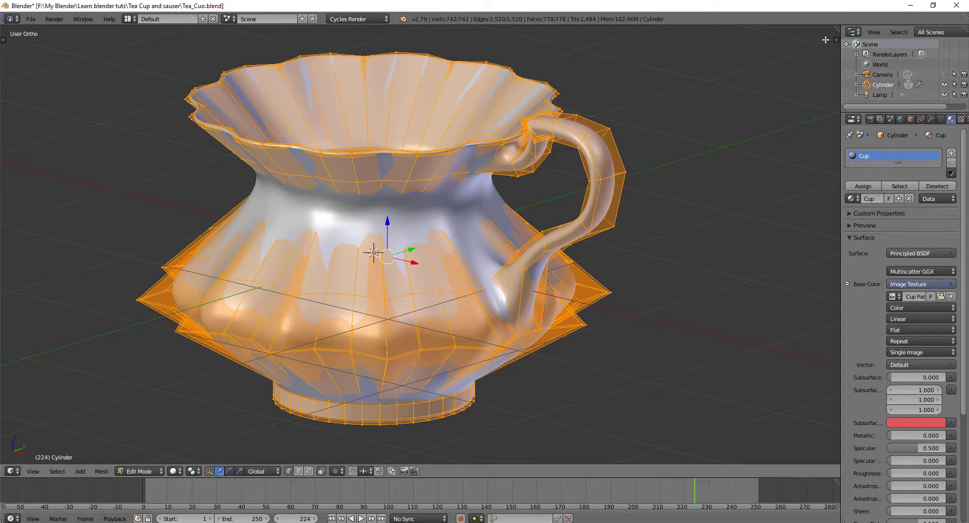
pyautogui.moveTo(839, 28); pyautogui.dragTo(391, 51)
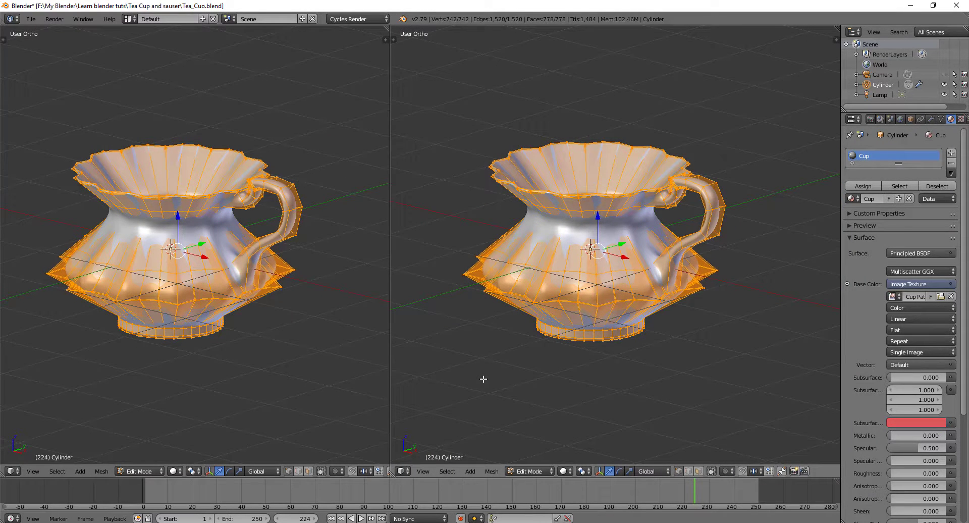
pyautogui.click(399, 471)
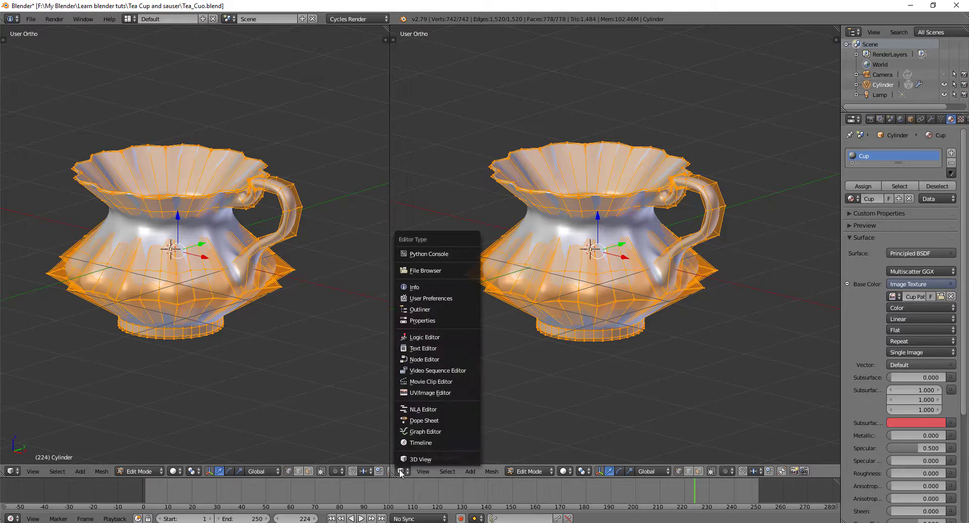
pyautogui.click(433, 392)
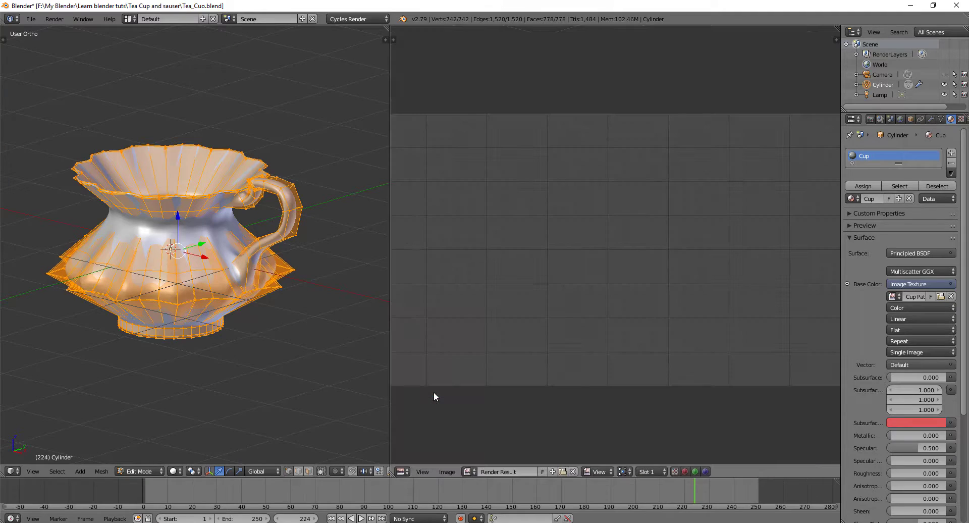
# Step: Display Cup Pattern_White.png behind the cup's UVs in the UV/Image Editor
pyautogui.click(467, 471)
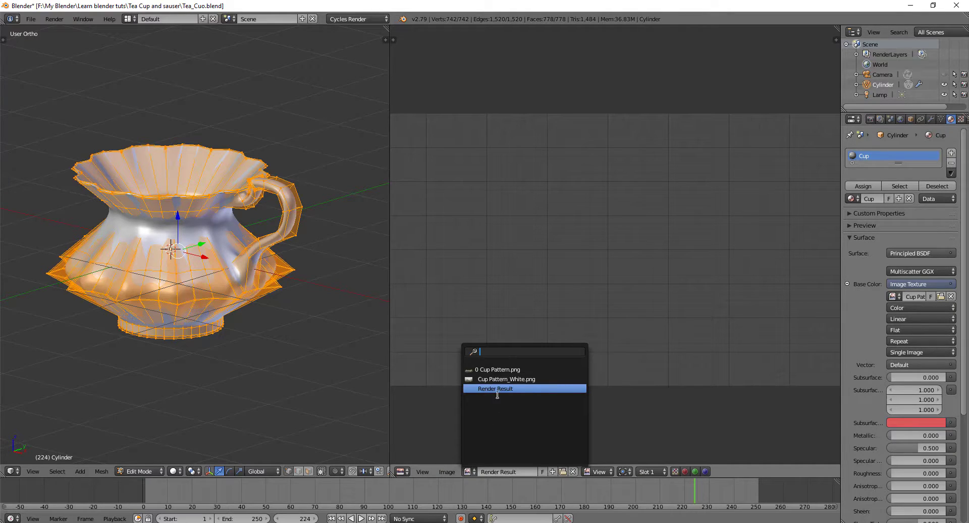
pyautogui.click(501, 378)
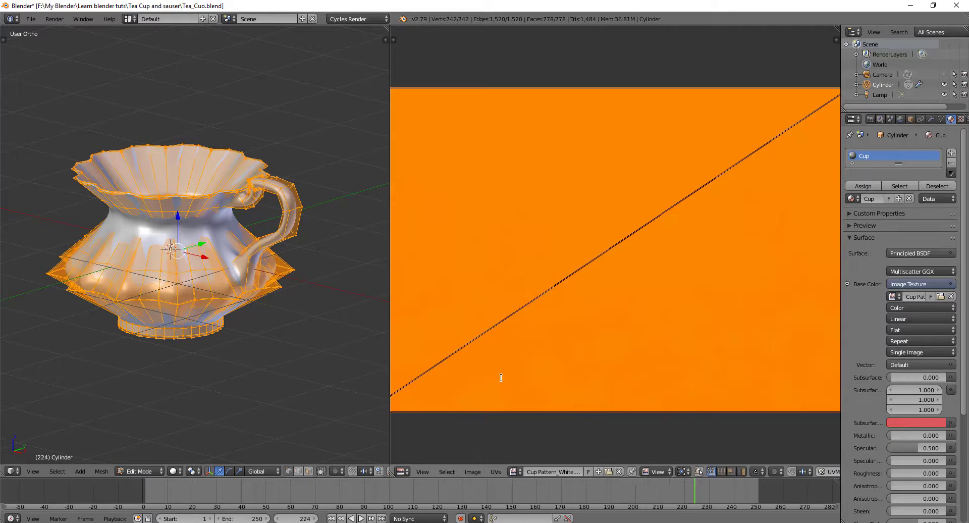
pyautogui.scroll(-2, 501, 378)
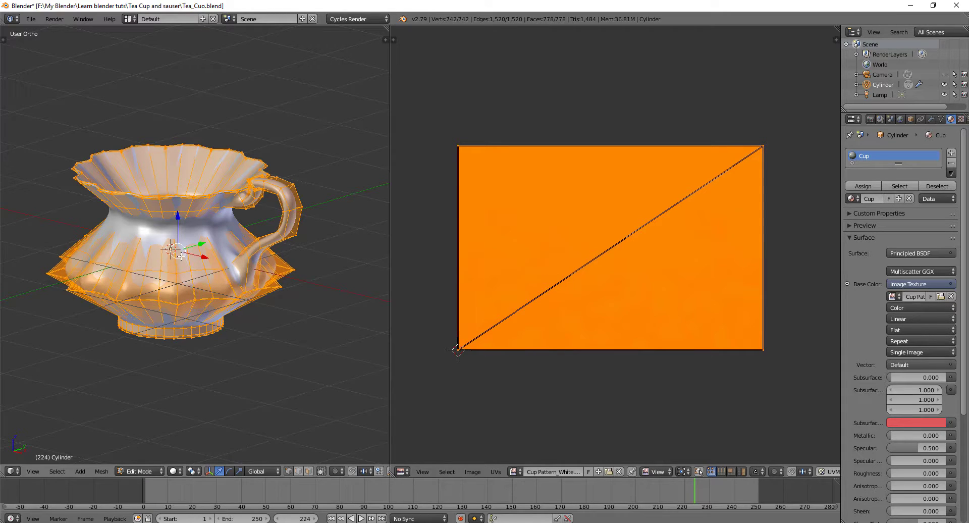
# Step: Unwrap the whole cup with Smart UV Project at a 66 degree angle limit, and widen the 3D view
pyautogui.press('u')
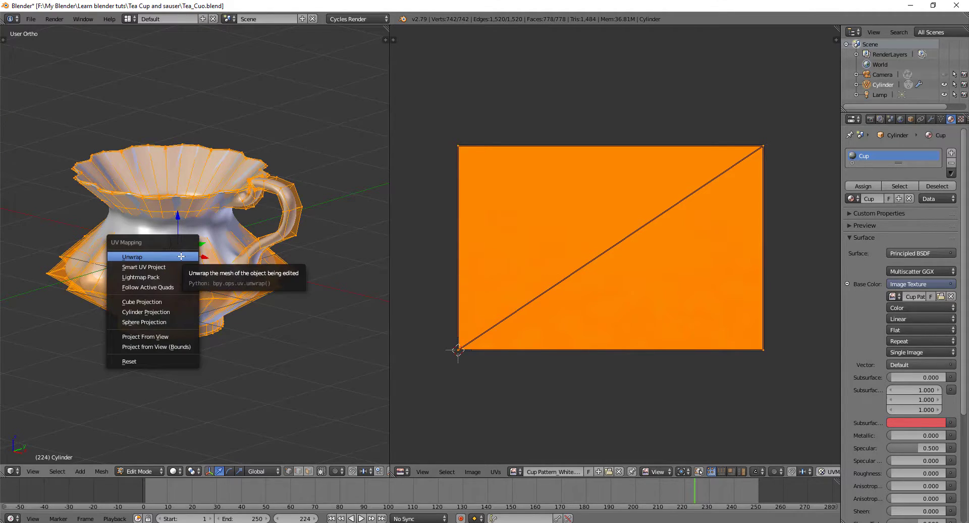
pyautogui.click(166, 265)
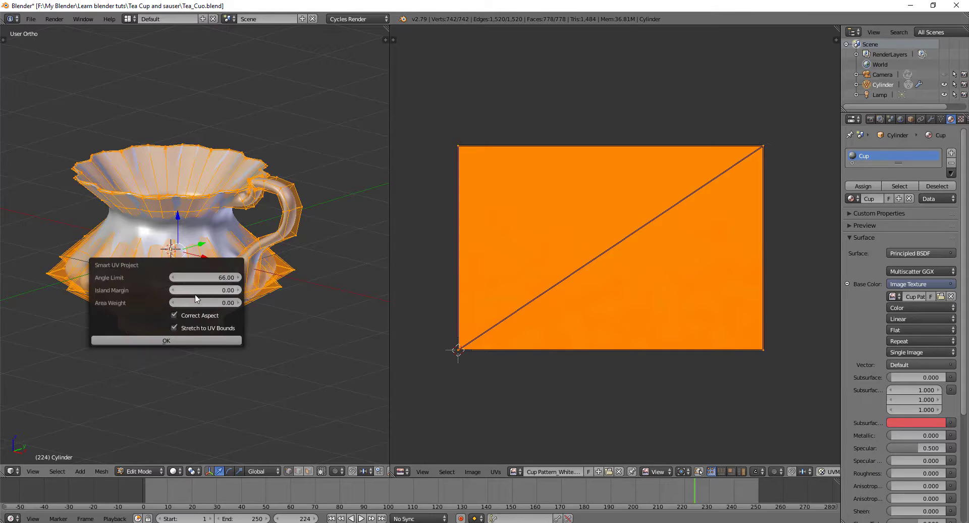
pyautogui.click(182, 340)
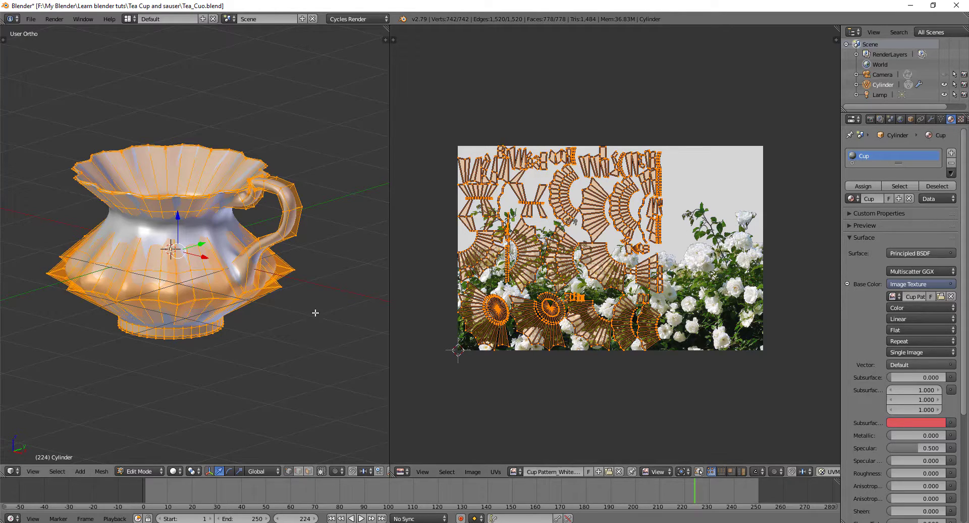
pyautogui.moveTo(390, 277); pyautogui.dragTo(518, 284)
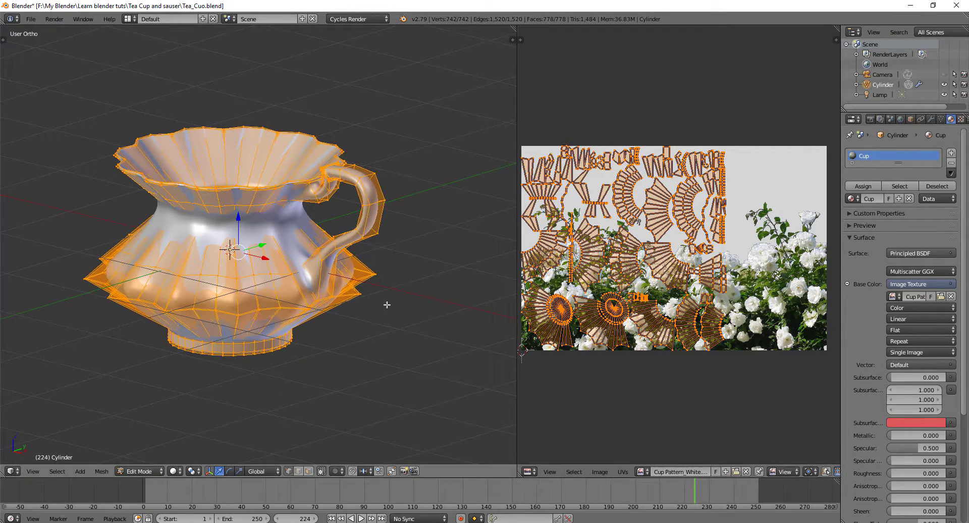
# Step: Show the 3D view's tool shelf and switch the mesh selection to edge mode
pyautogui.press('t')
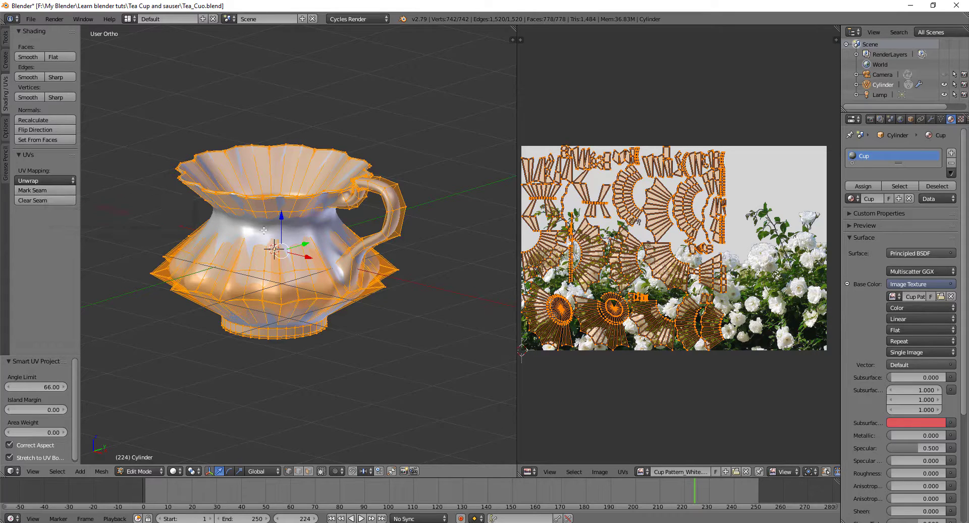
pyautogui.moveTo(277, 254)
pyautogui.mouseDown(button='middle')
pyautogui.moveTo(295, 253)
pyautogui.moveTo(288, 259)
pyautogui.mouseUp(button='middle')
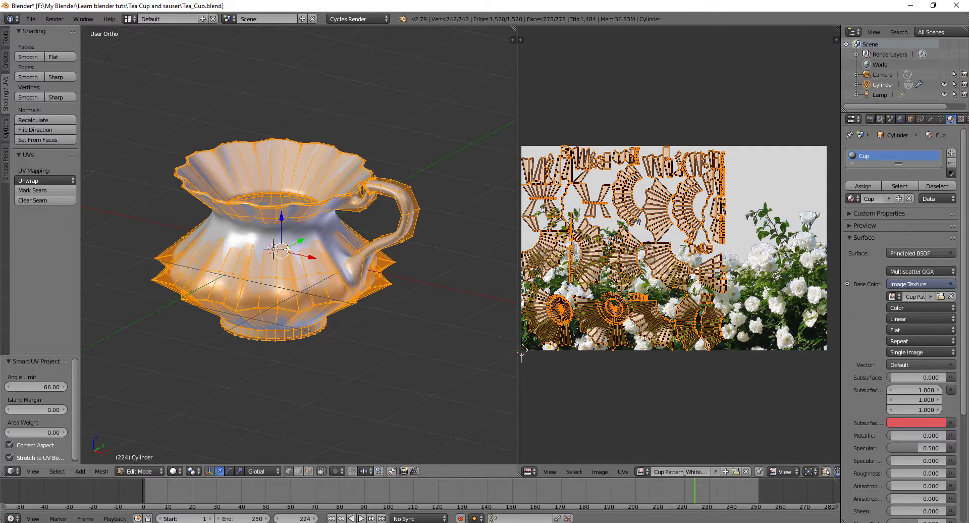
pyautogui.hotkey('ctrl', 'Tab')
pyautogui.click(282, 260)
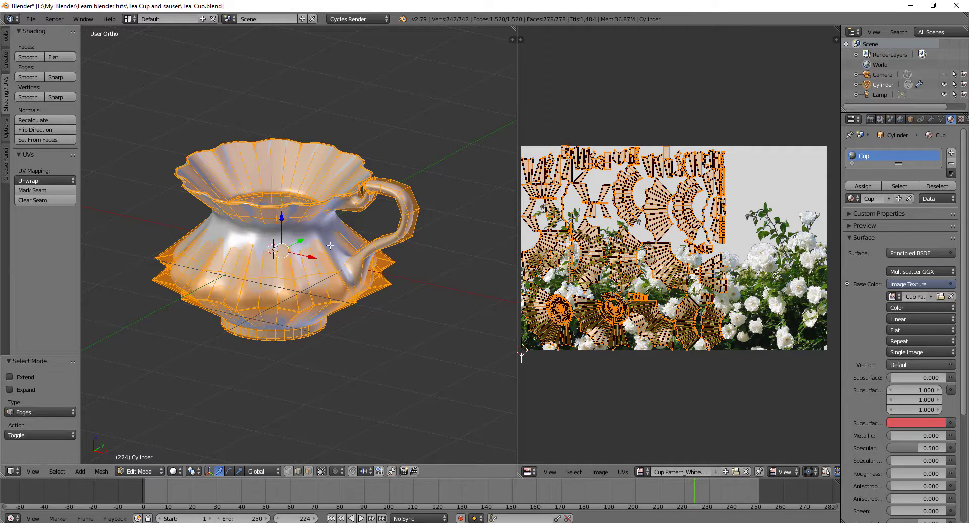
pyautogui.scroll(3, 312, 251)
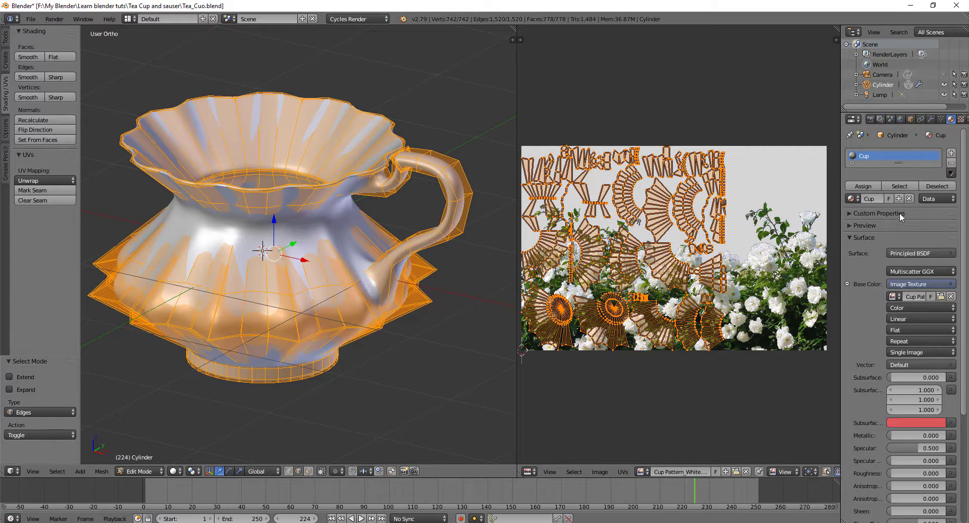
# Step: Turn off the Subdivision Surface modifier's display in Edit Mode and deselect the entire cup mesh
pyautogui.click(931, 119)
pyautogui.click(913, 168)
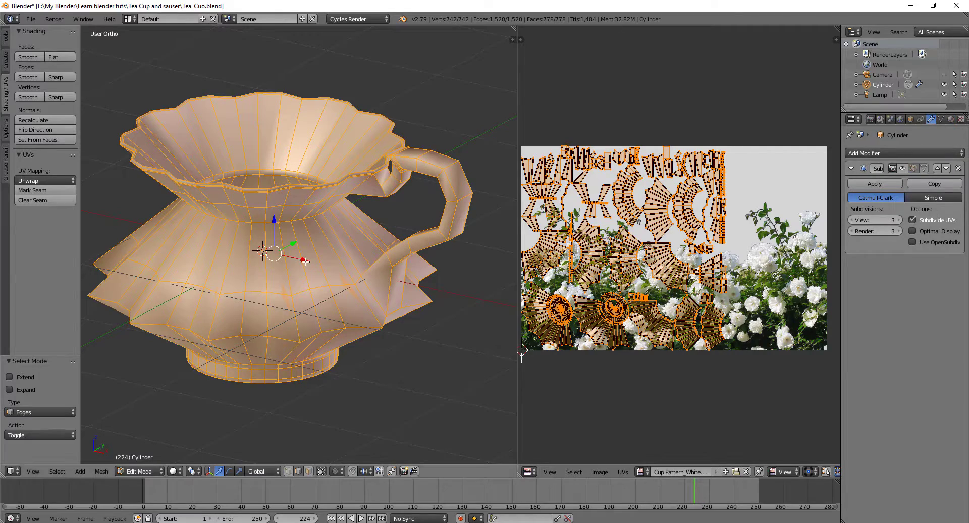
pyautogui.keyDown('shift'); pyautogui.moveTo(320, 258); pyautogui.dragTo(349, 239, button='middle'); pyautogui.keyUp('shift')
pyautogui.press('a')
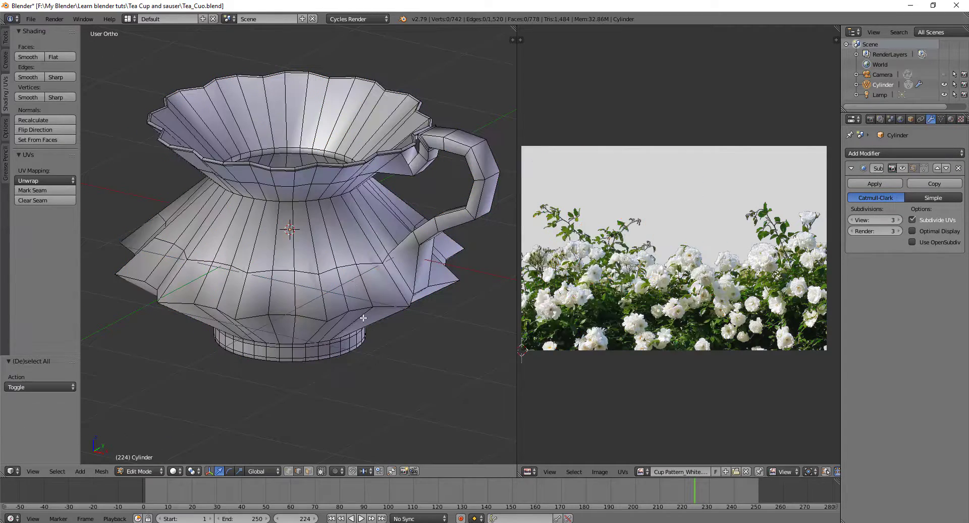
# Step: Select the horizontal edge loop just beneath the cup's outer rim
pyautogui.moveTo(349, 338); pyautogui.dragTo(328, 314, button='middle')
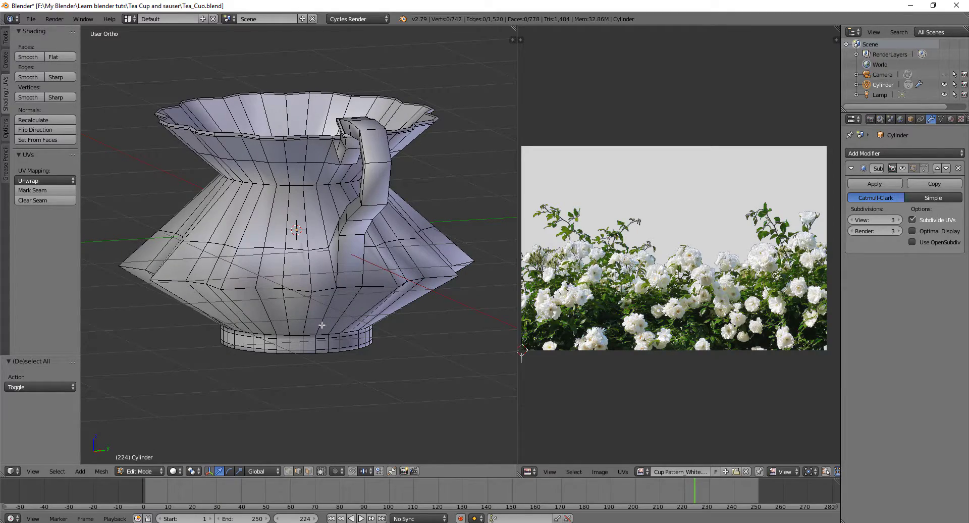
pyautogui.moveTo(310, 258); pyautogui.dragTo(351, 252, button='middle')
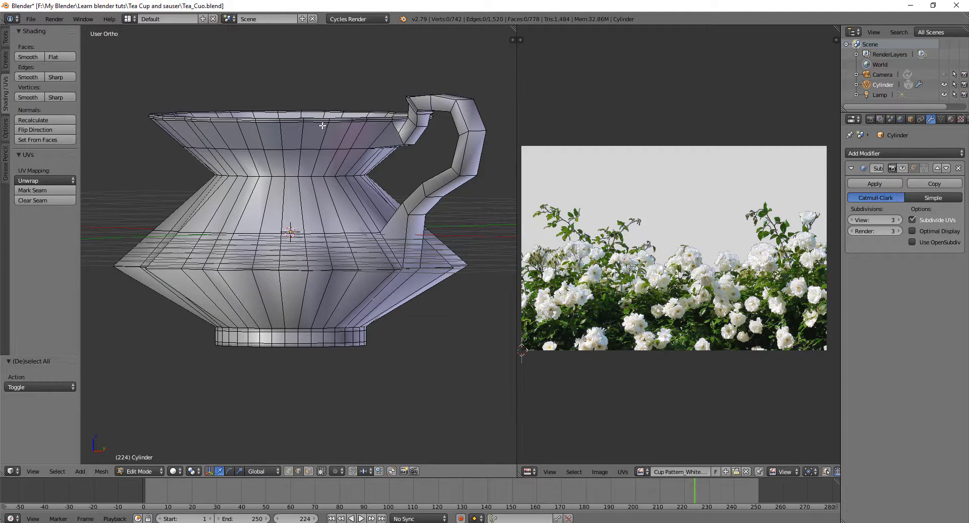
pyautogui.keyDown('alt'); pyautogui.rightClick(324, 123); pyautogui.keyUp('alt')
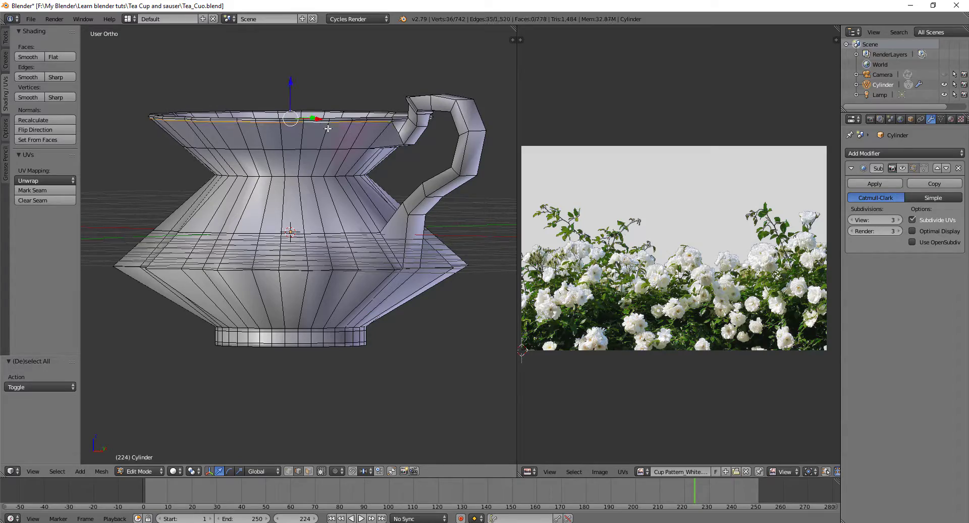
pyautogui.moveTo(291, 151); pyautogui.dragTo(346, 196, button='middle')
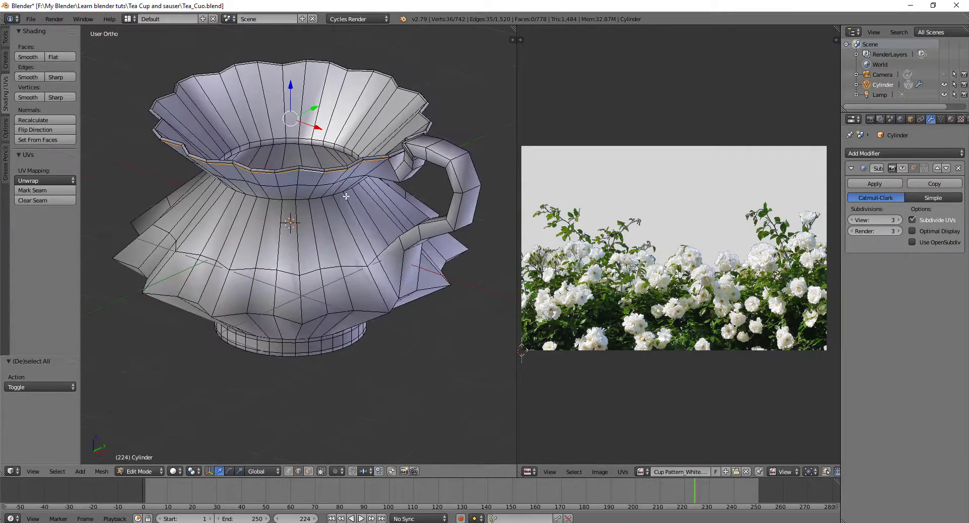
# Step: Add the vertical edge running down from the outer rim loop beside the handle's upper joint to the selection
pyautogui.moveTo(391, 173); pyautogui.dragTo(394, 169, button='middle')
pyautogui.scroll(8, 393, 169)
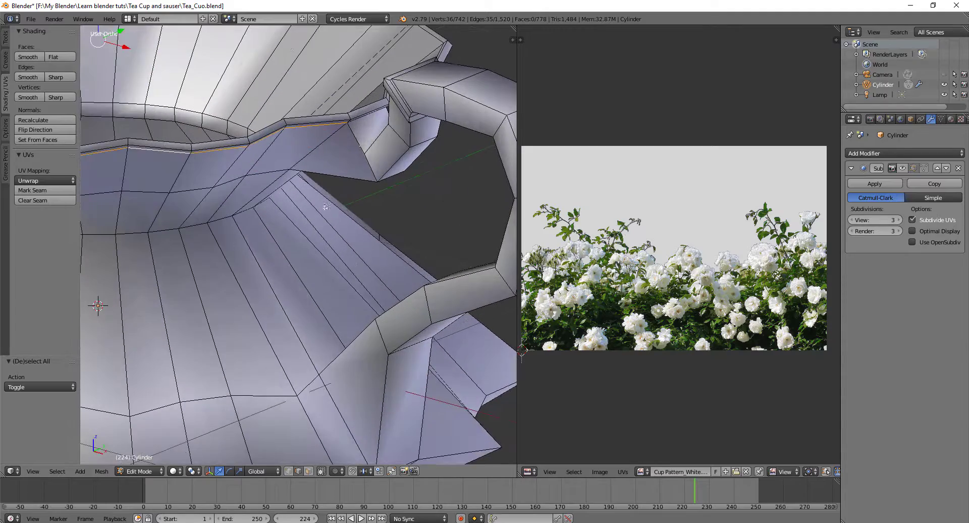
pyautogui.scroll(-5, 325, 207)
pyautogui.moveTo(325, 207)
pyautogui.mouseDown(button='middle')
pyautogui.moveTo(302, 206)
pyautogui.moveTo(322, 223)
pyautogui.mouseUp(button='middle')
pyautogui.scroll(6, 303, 206)
pyautogui.scroll(-3, 306, 235)
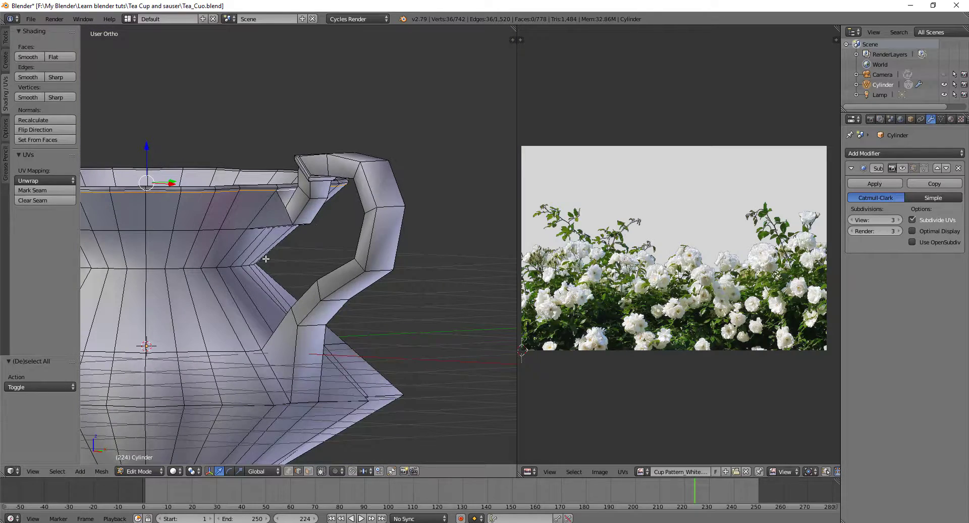
pyautogui.moveTo(263, 263); pyautogui.dragTo(246, 223, button='middle')
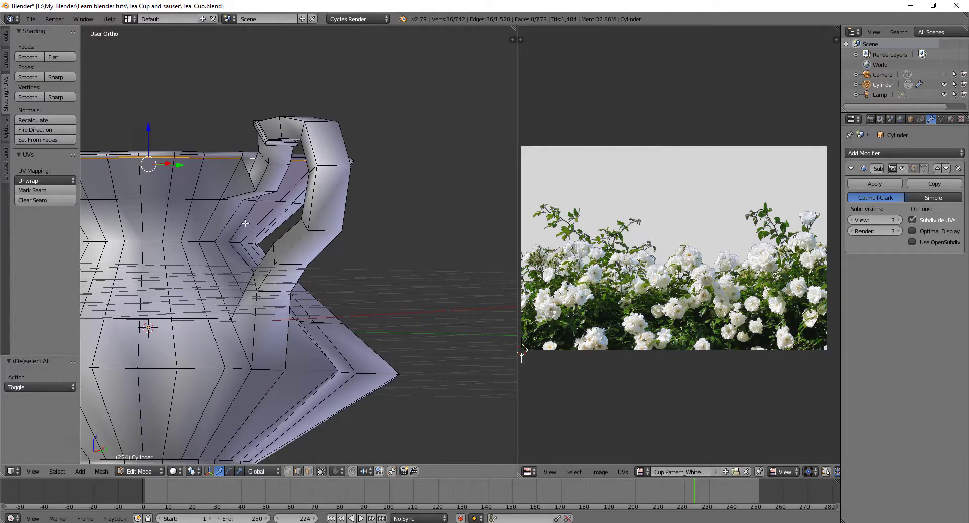
pyautogui.keyDown('shift'); pyautogui.rightClick(233, 177); pyautogui.keyUp('shift')
pyautogui.moveTo(237, 214); pyautogui.dragTo(142, 197, button='middle')
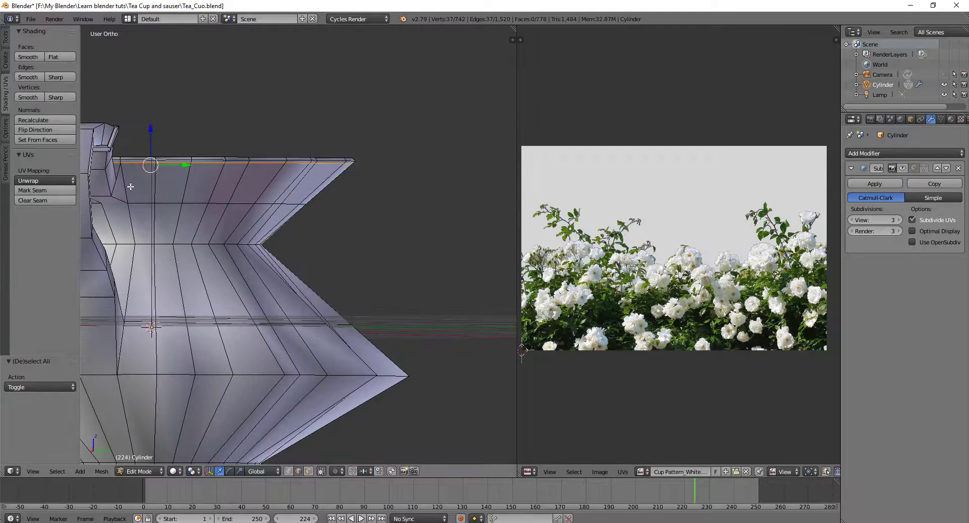
pyautogui.keyDown('shift'); pyautogui.rightClick(130, 186); pyautogui.keyUp('shift')
pyautogui.moveTo(180, 256); pyautogui.dragTo(235, 251, button='middle')
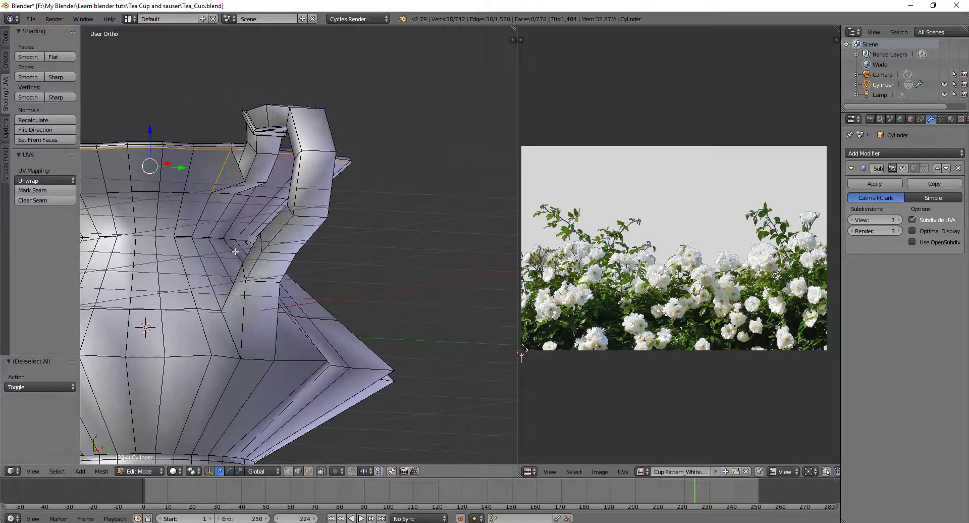
pyautogui.keyDown('shift'); pyautogui.moveTo(266, 284); pyautogui.dragTo(308, 259, button='middle'); pyautogui.keyUp('shift')
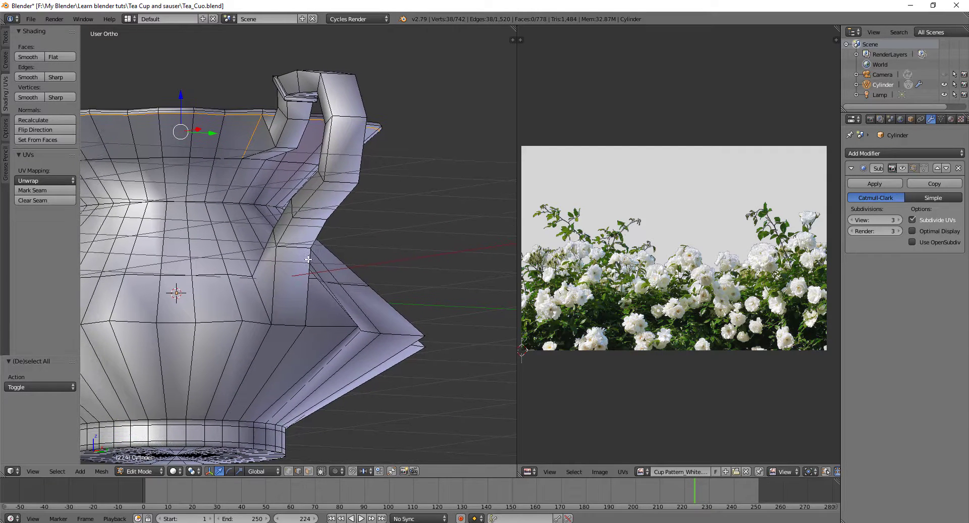
# Step: Extend the edge selection down the cup's neck and belly beside the handle, including the edge beneath the handle's lower joint
pyautogui.keyDown('shift'); pyautogui.rightClick(240, 177); pyautogui.keyUp('shift')
pyautogui.keyDown('shift'); pyautogui.rightClick(235, 224); pyautogui.keyUp('shift')
pyautogui.keyDown('shift'); pyautogui.rightClick(259, 296); pyautogui.keyUp('shift')
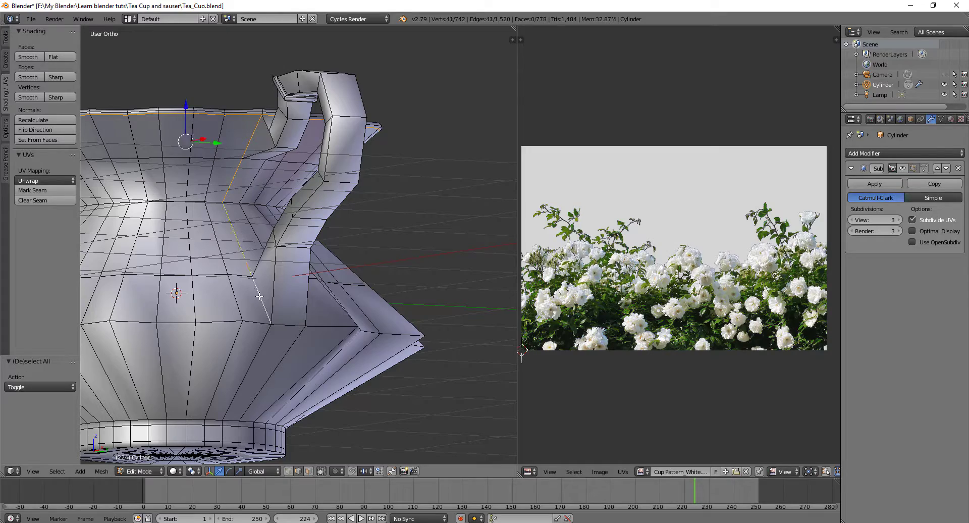
pyautogui.keyDown('shift'); pyautogui.rightClick(291, 327); pyautogui.keyUp('shift')
pyautogui.moveTo(332, 301); pyautogui.dragTo(137, 345, button='middle')
pyautogui.keyDown('shift'); pyautogui.rightClick(112, 334); pyautogui.keyUp('shift')
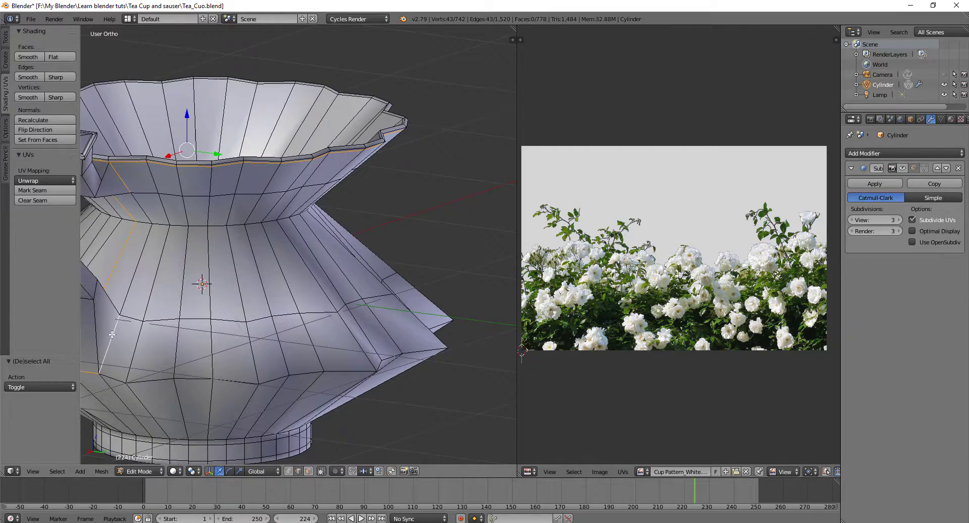
pyautogui.moveTo(195, 305); pyautogui.dragTo(330, 276, button='middle')
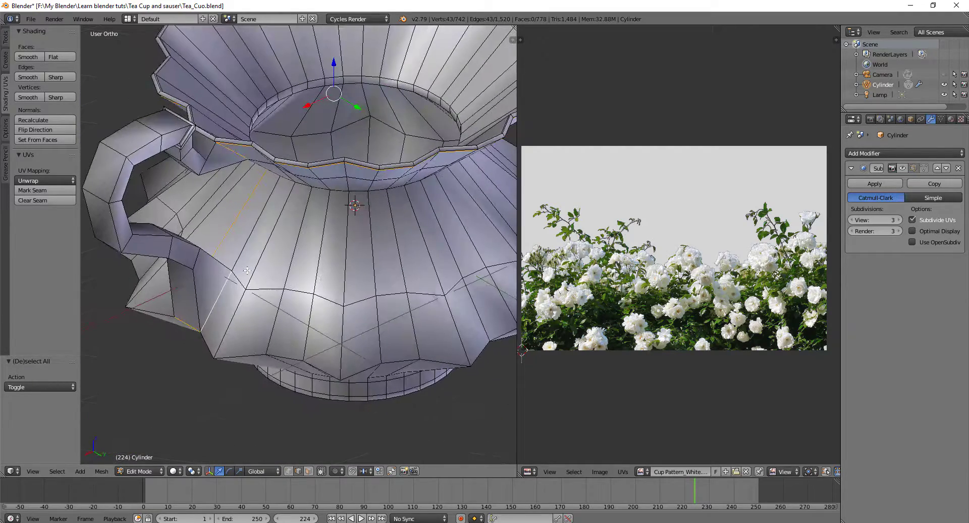
pyautogui.moveTo(247, 271); pyautogui.dragTo(317, 264, button='middle')
pyautogui.keyDown('shift'); pyautogui.rightClick(204, 237); pyautogui.keyUp('shift')
# Step: Continue the edge selection from the widest part down through the foot and add the foot's lower edge loop
pyautogui.keyDown('shift'); pyautogui.rightClick(307, 268); pyautogui.keyUp('shift')
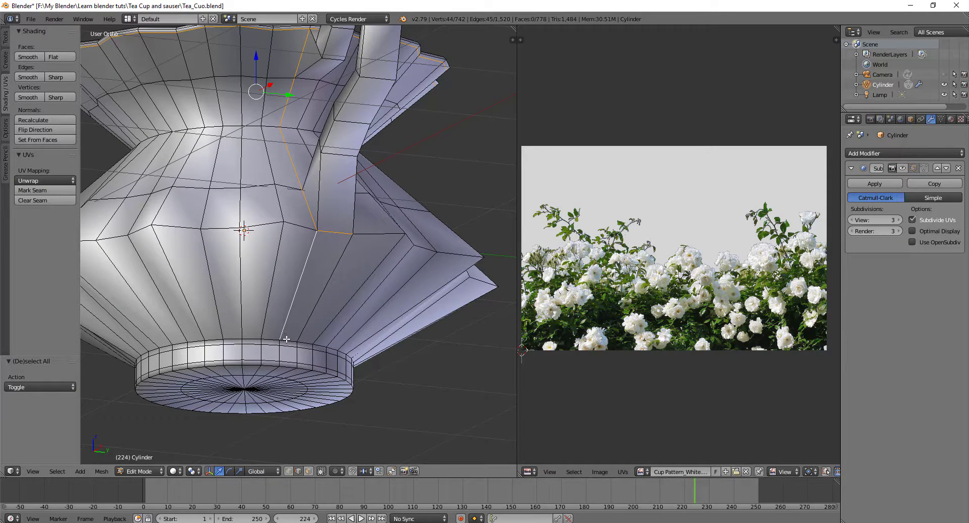
pyautogui.keyDown('shift'); pyautogui.rightClick(281, 347); pyautogui.keyUp('shift')
pyautogui.keyDown('shift'); pyautogui.rightClick(280, 352); pyautogui.keyUp('shift')
pyautogui.keyDown('alt'); pyautogui.keyDown('shift'); pyautogui.rightClick(290, 360); pyautogui.keyUp('shift'); pyautogui.keyUp('alt')
# Step: Add the edge loop along the inside of the cup's rim to the selection
pyautogui.moveTo(331, 380); pyautogui.dragTo(354, 382, button='middle')
pyautogui.keyDown('shift'); pyautogui.moveTo(286, 199); pyautogui.dragTo(351, 329, button='middle'); pyautogui.keyUp('shift')
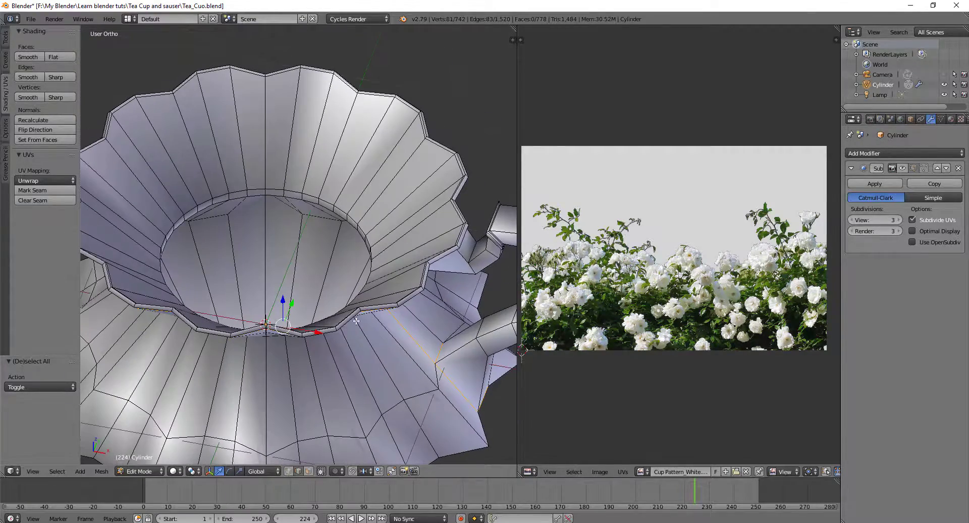
pyautogui.keyDown('alt'); pyautogui.keyDown('shift'); pyautogui.rightClick(450, 205); pyautogui.keyUp('shift'); pyautogui.keyUp('alt')
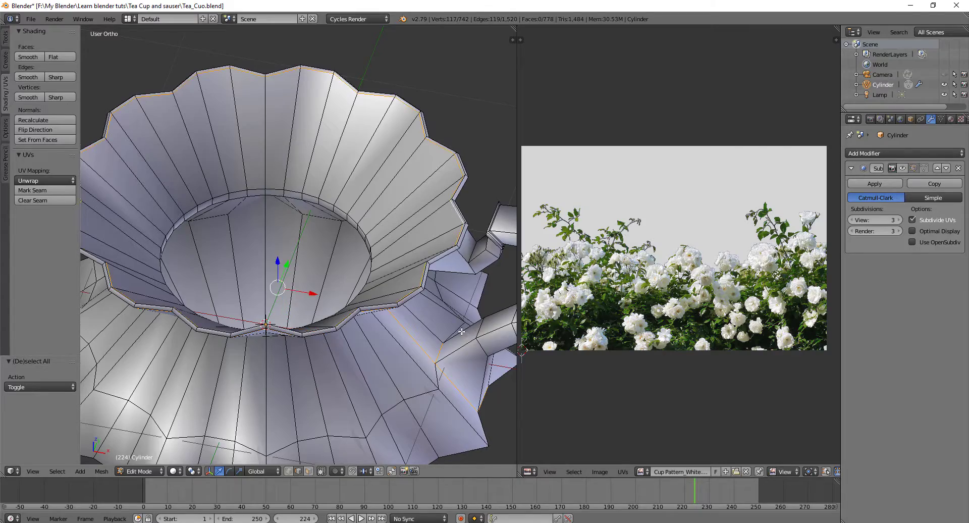
# Step: Add the short edges across the rim's thickness near the handle, keeping the inner rim loop selected
pyautogui.moveTo(461, 331); pyautogui.dragTo(323, 281, button='middle')
pyautogui.scroll(4, 366, 305)
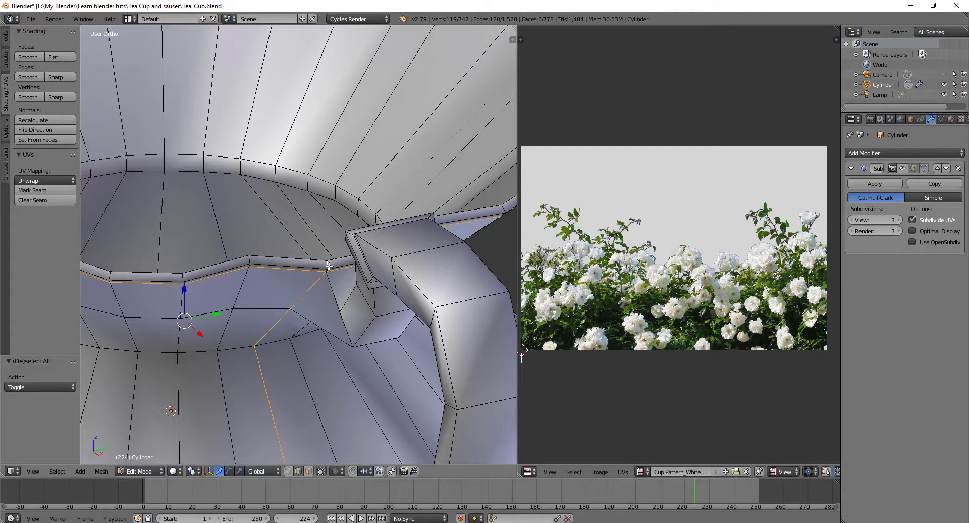
pyautogui.scroll(5, 333, 285)
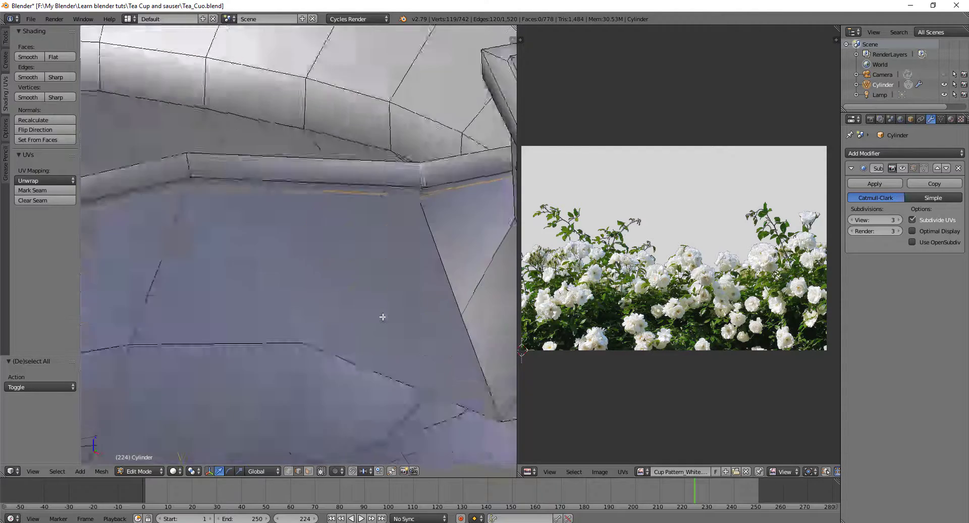
pyautogui.keyDown('shift'); pyautogui.rightClick(392, 205); pyautogui.keyUp('shift')
pyautogui.moveTo(389, 225); pyautogui.dragTo(375, 246, button='middle')
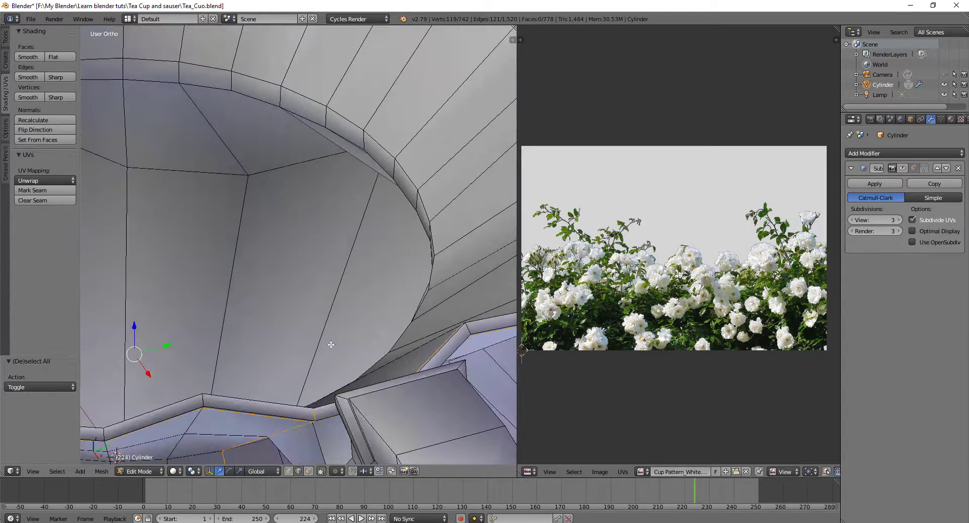
pyautogui.moveTo(331, 344); pyautogui.dragTo(376, 287, button='middle')
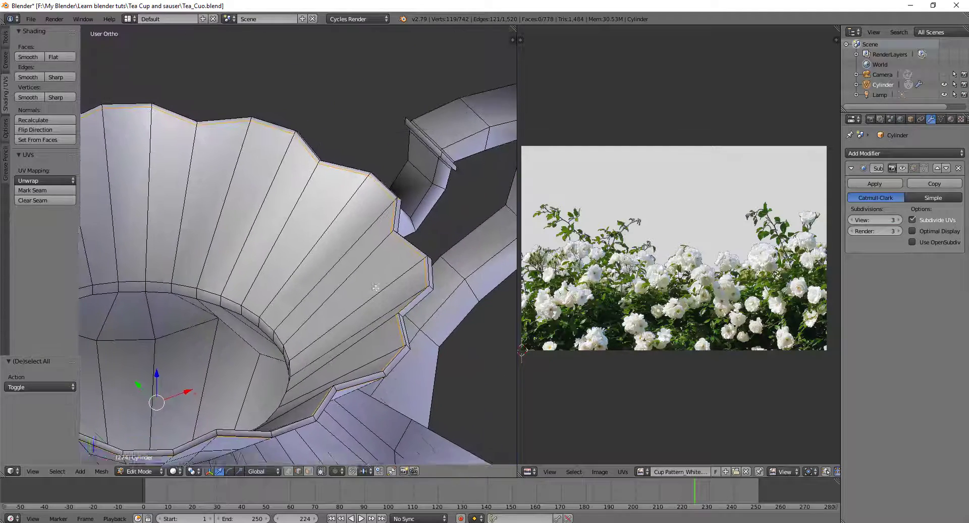
pyautogui.scroll(4, 376, 287)
pyautogui.keyDown('shift'); pyautogui.rightClick(484, 279); pyautogui.keyUp('shift')
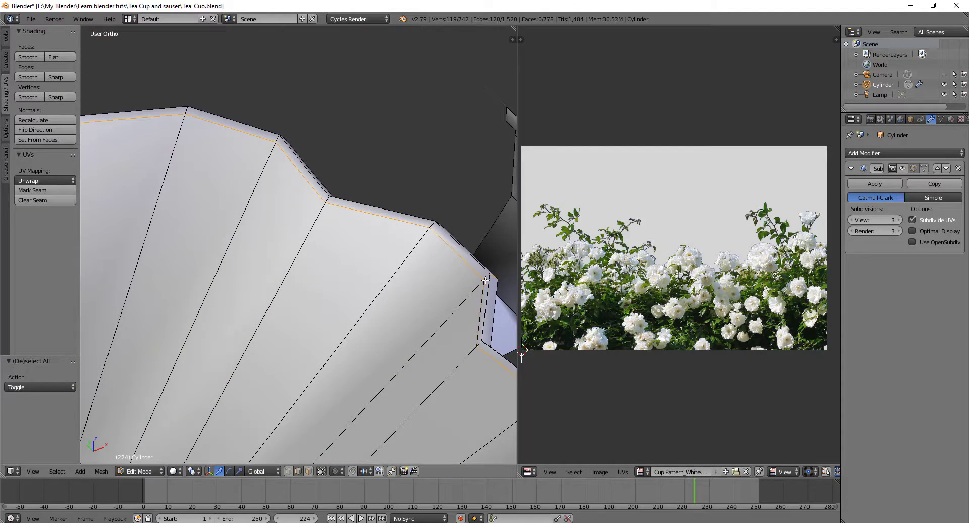
pyautogui.keyDown('shift'); pyautogui.rightClick(483, 289); pyautogui.keyUp('shift')
pyautogui.keyDown('shift'); pyautogui.rightClick(485, 277); pyautogui.keyUp('shift')
pyautogui.scroll(-5, 495, 317)
pyautogui.moveTo(468, 320); pyautogui.dragTo(392, 333, button='middle')
pyautogui.moveTo(358, 373); pyautogui.dragTo(222, 341, button='middle')
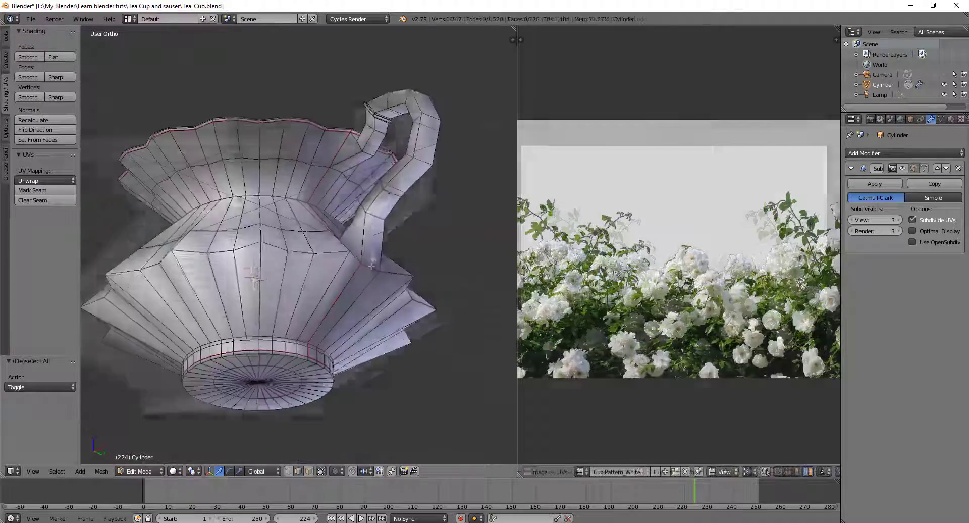
# Step: Mark the selected short edge beneath the handle's upper joint as a seam
pyautogui.moveTo(371, 266); pyautogui.dragTo(310, 218, button='middle')
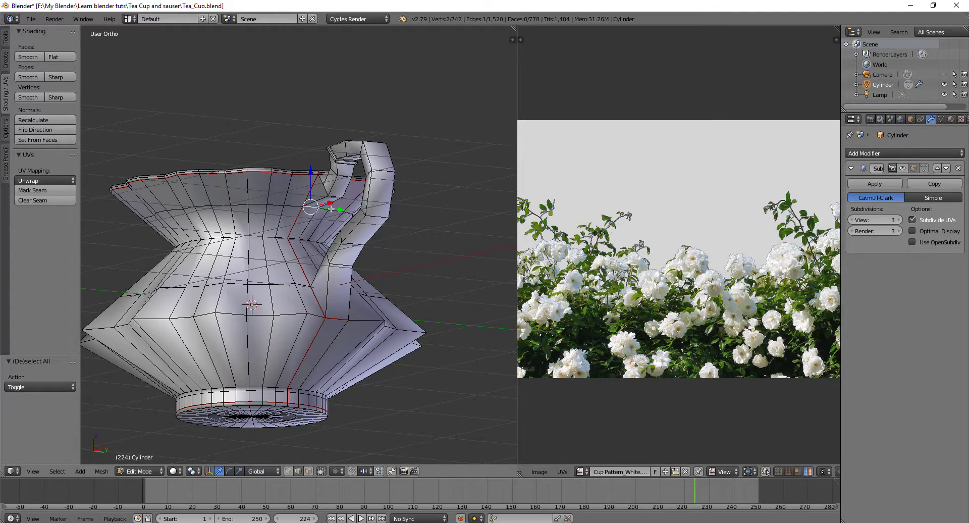
pyautogui.moveTo(330, 209); pyautogui.dragTo(195, 237, button='middle')
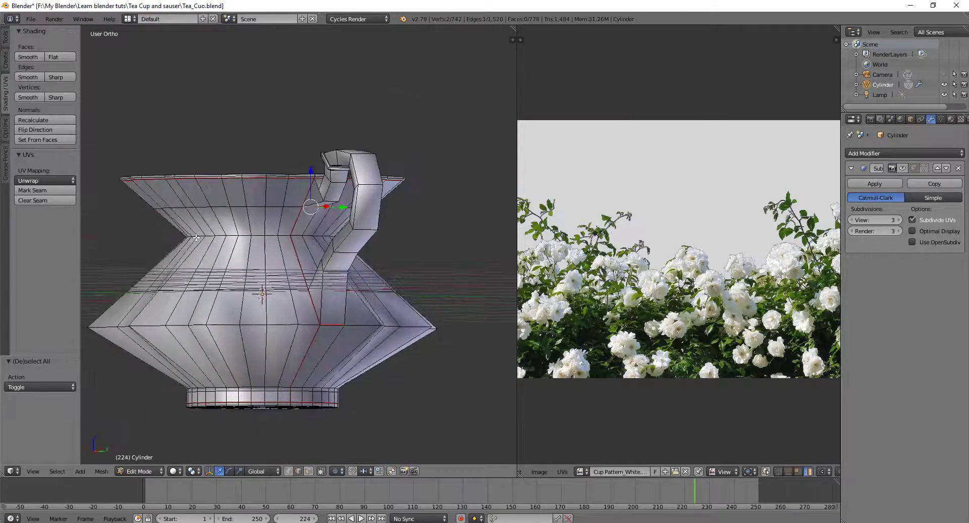
pyautogui.click(43, 190)
pyautogui.moveTo(309, 256); pyautogui.dragTo(341, 248, button='middle')
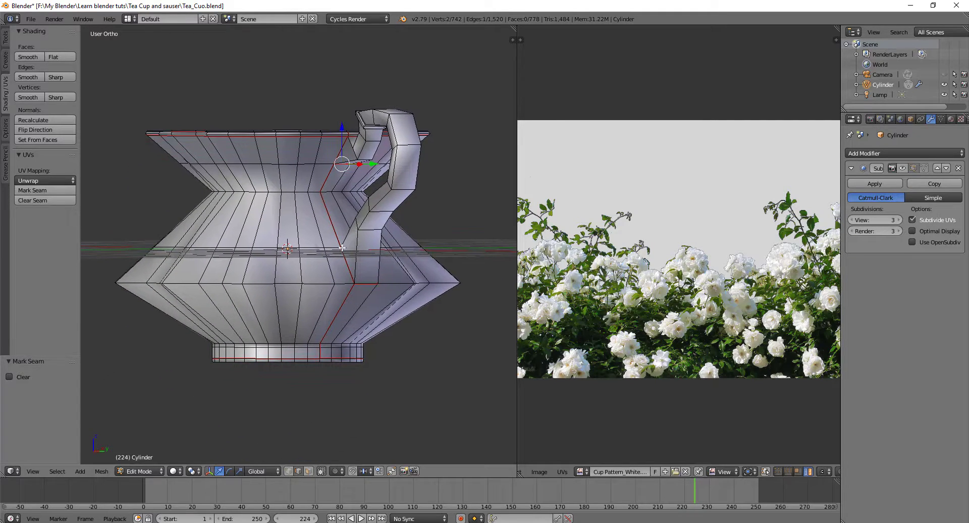
# Step: Select the whole cup mesh in front view and unwrap it along the marked seams
pyautogui.press('KP_1')
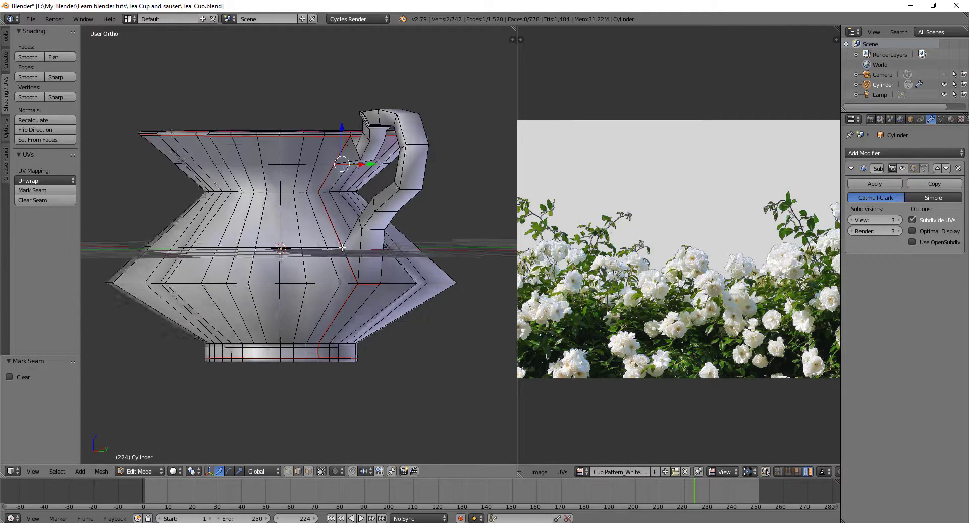
pyautogui.keyDown('shift'); pyautogui.moveTo(287, 259); pyautogui.dragTo(310, 253, button='middle'); pyautogui.keyUp('shift')
pyautogui.press('a')
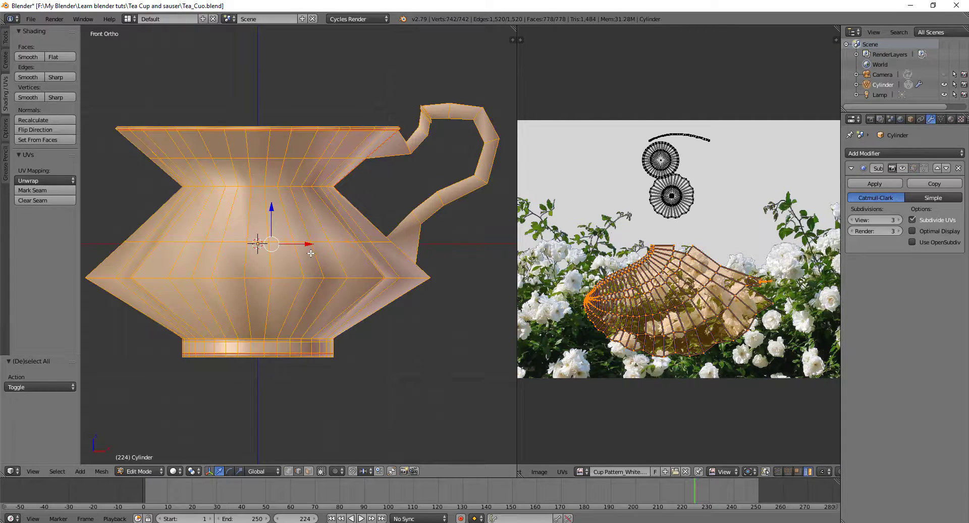
pyautogui.press('u')
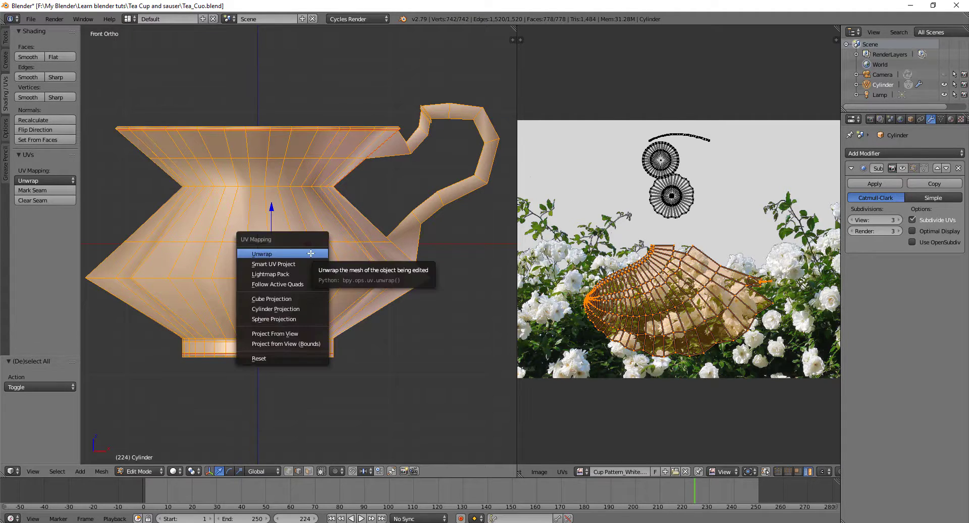
pyautogui.click(311, 254)
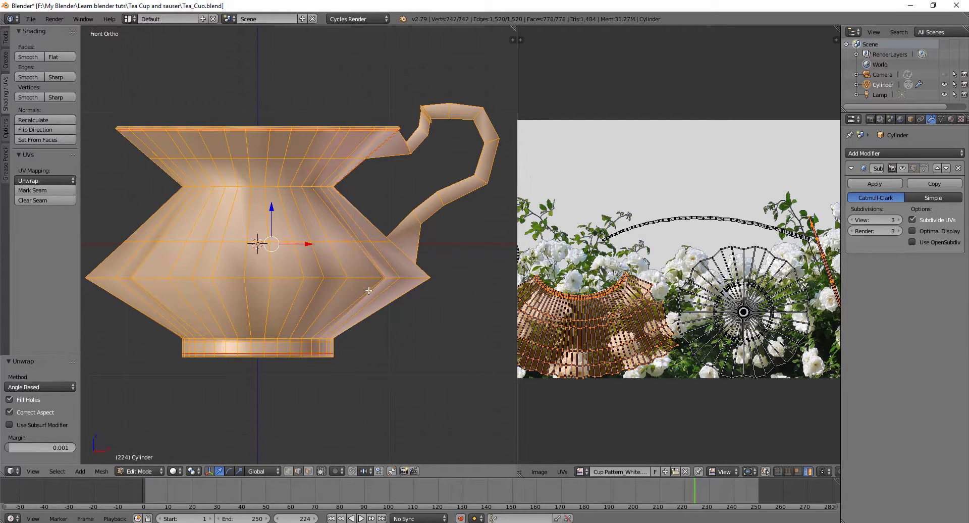
pyautogui.scroll(-1, 734, 324)
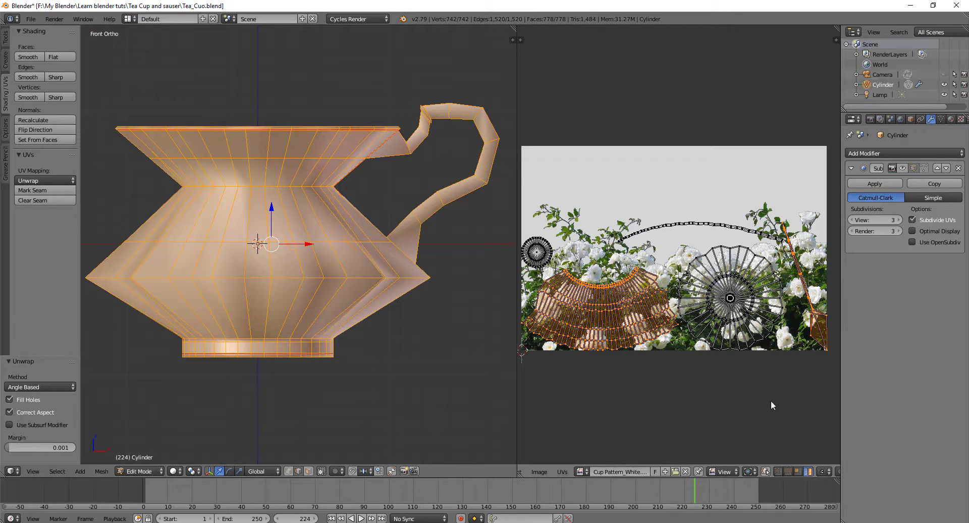
# Step: Set the UV selection to island mode and check each of the cup's UV islands by selecting it
pyautogui.moveTo(752, 472); pyautogui.dragTo(596, 473, button='middle')
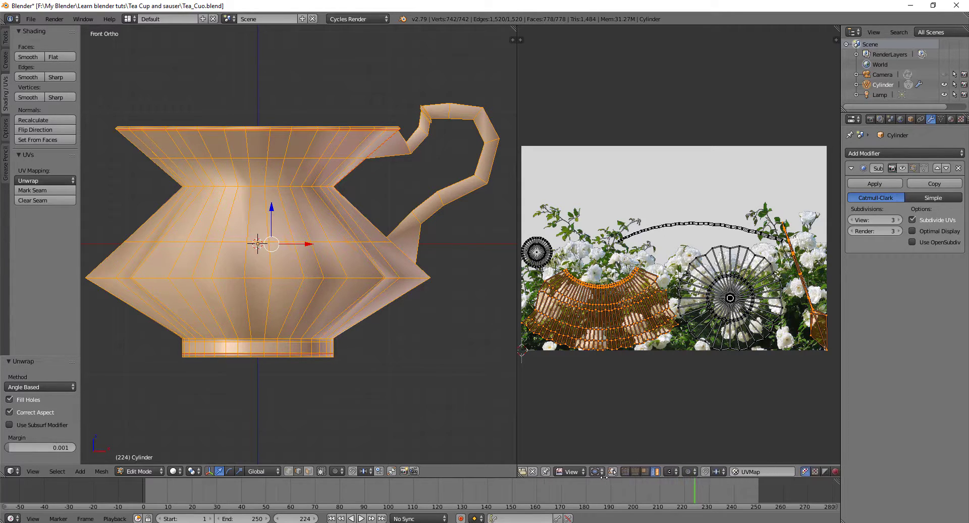
pyautogui.click(645, 471)
pyautogui.click(656, 471)
pyautogui.rightClick(727, 297)
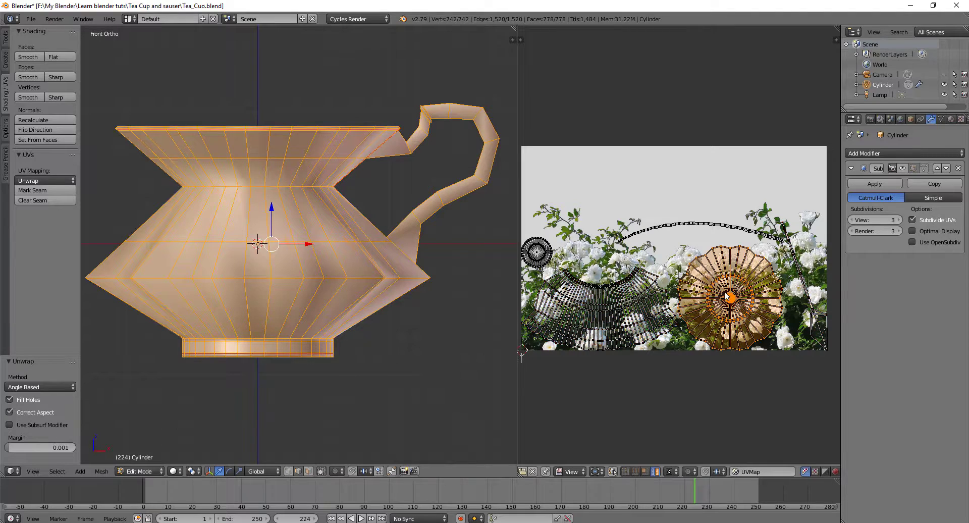
pyautogui.rightClick(634, 301)
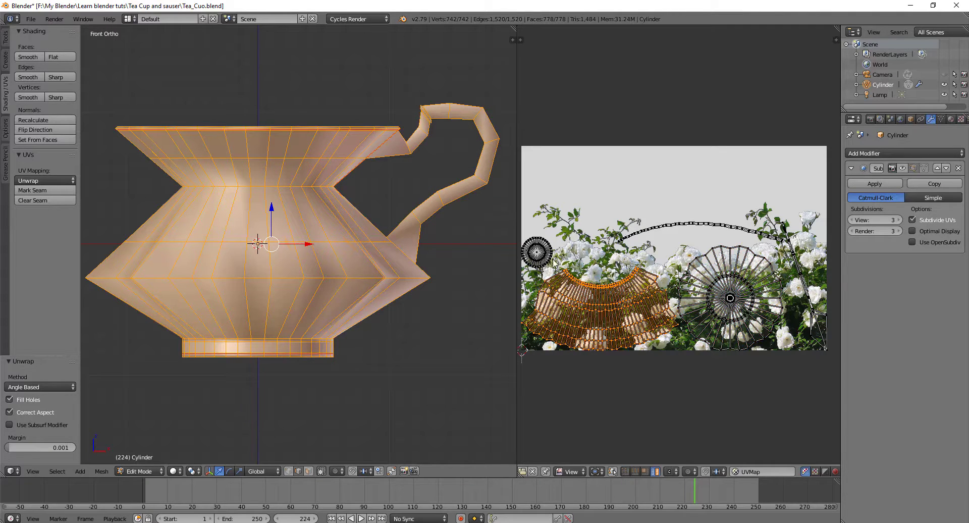
pyautogui.rightClick(545, 260)
pyautogui.rightClick(669, 231)
pyautogui.rightClick(739, 297)
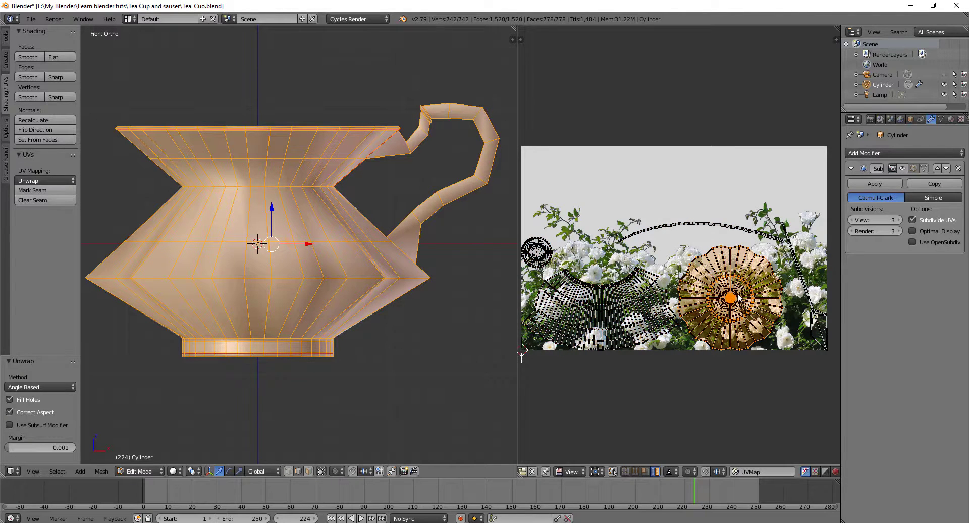
pyautogui.rightClick(808, 297)
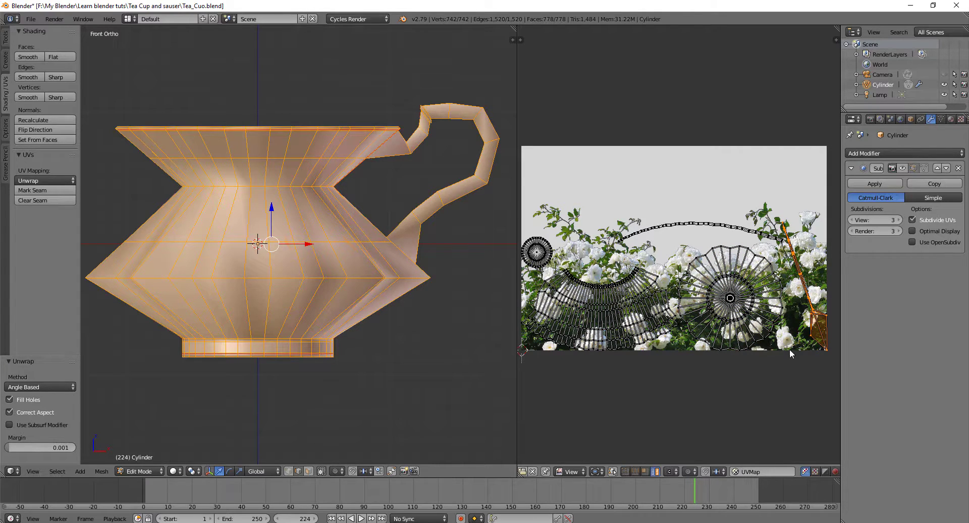
# Step: Scale the large round UV island to about 0.311 and move it onto the blank area above the flowers
pyautogui.rightClick(731, 296)
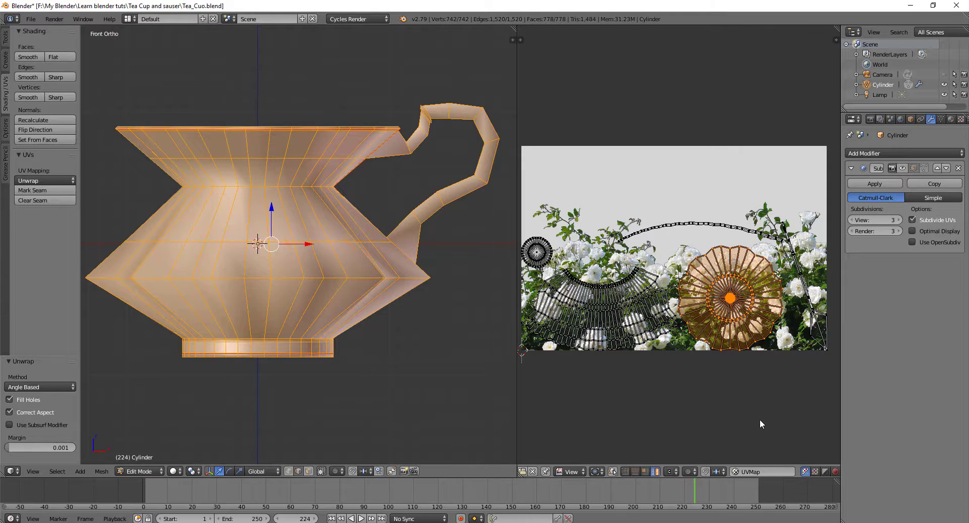
pyautogui.press('s')
pyautogui.click(738, 353)
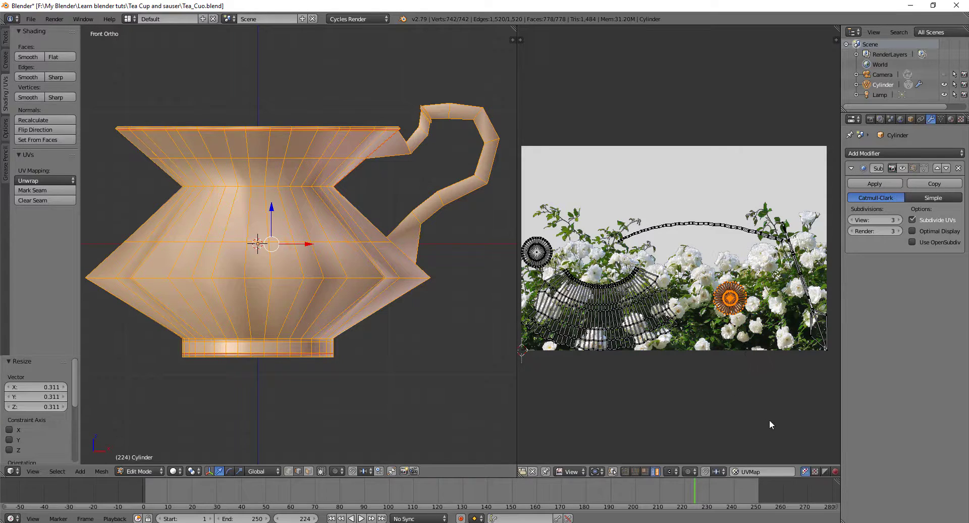
pyautogui.press('g')
pyautogui.click(727, 316)
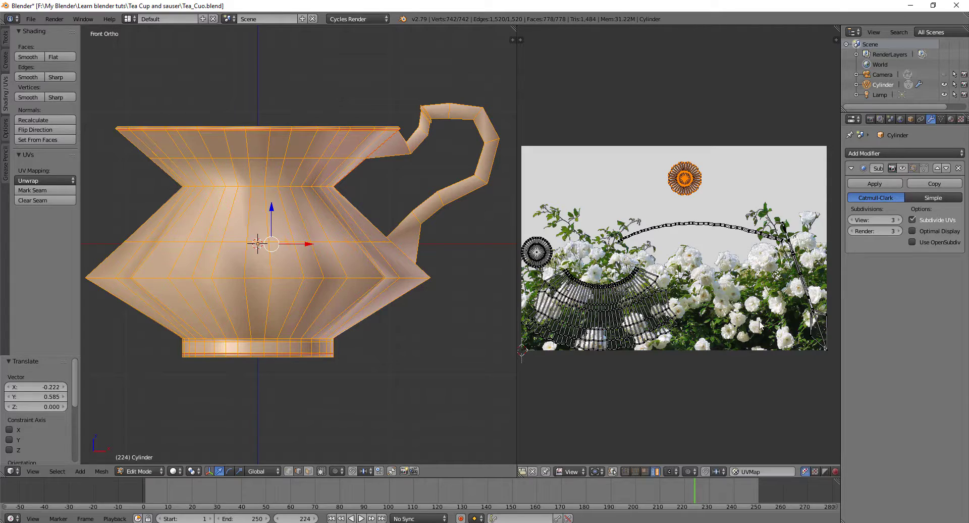
# Step: Scale the long arched UV strip to about 0.276 and move it onto the blank area above the flowers
pyautogui.rightClick(735, 236)
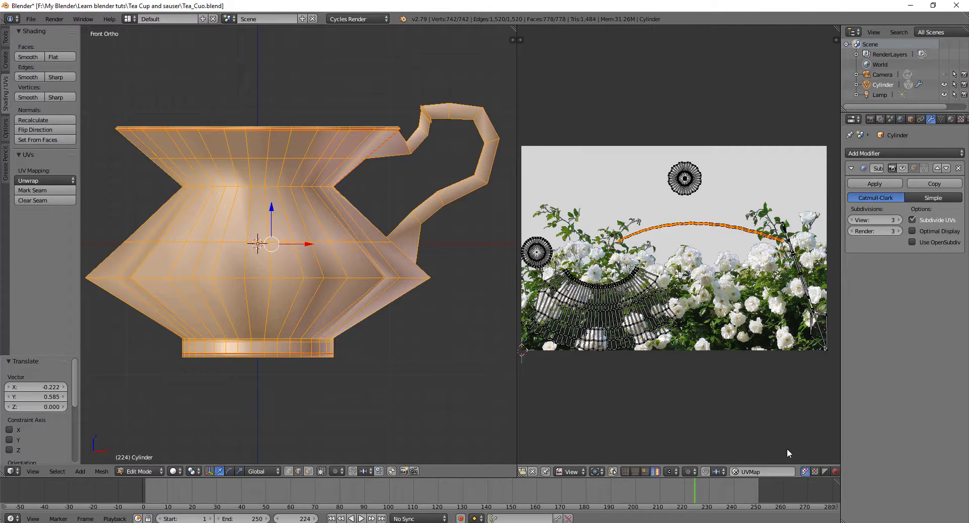
pyautogui.press('s')
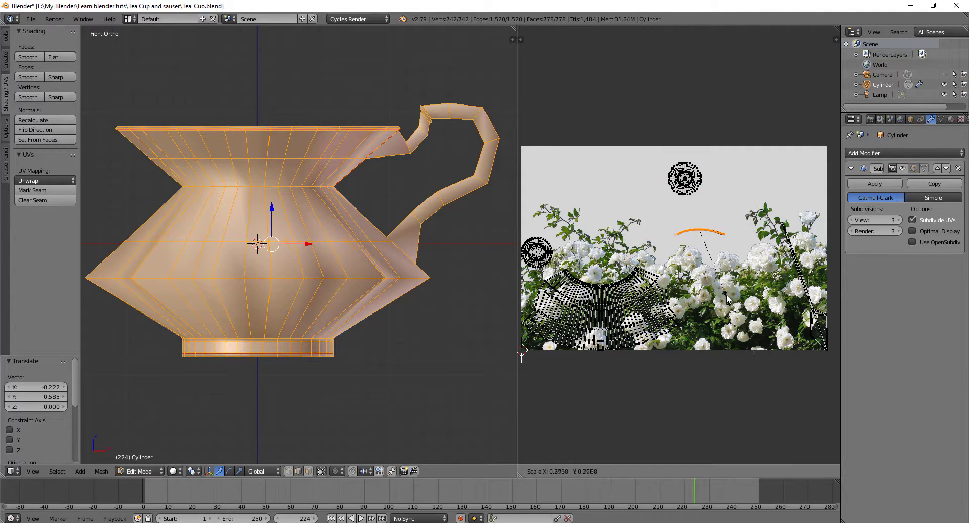
pyautogui.click(725, 294)
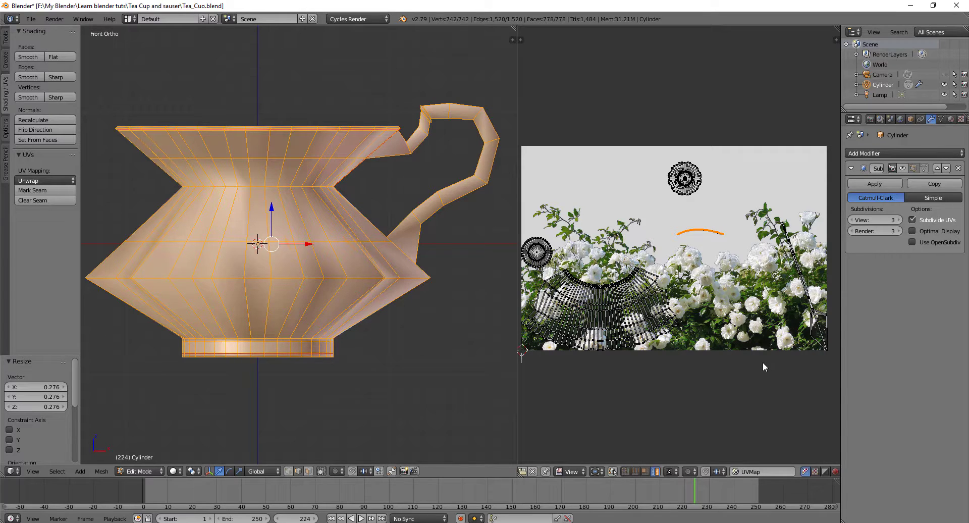
pyautogui.press('g')
pyautogui.click(741, 294)
# Step: Move the small round UV island onto the blank area, over the larger round island
pyautogui.rightClick(541, 257)
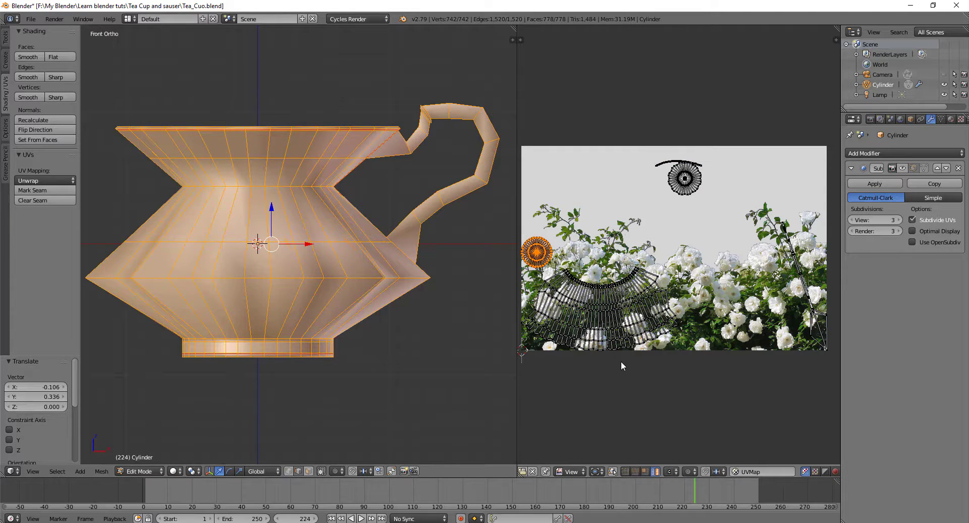
pyautogui.press('g')
pyautogui.click(769, 286)
# Step: Move the long, narrow handle UV island onto the blank area and scale it to about 0.300
pyautogui.rightClick(809, 307)
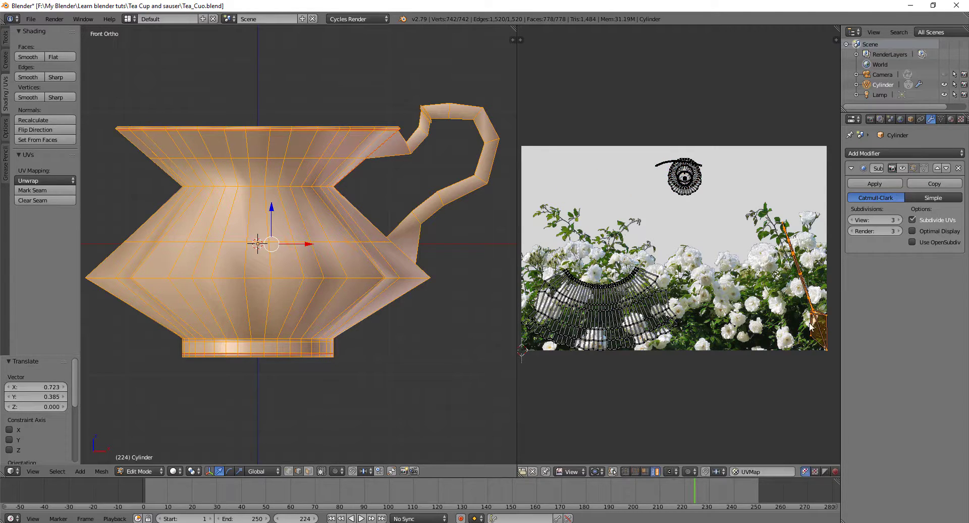
pyautogui.press('g')
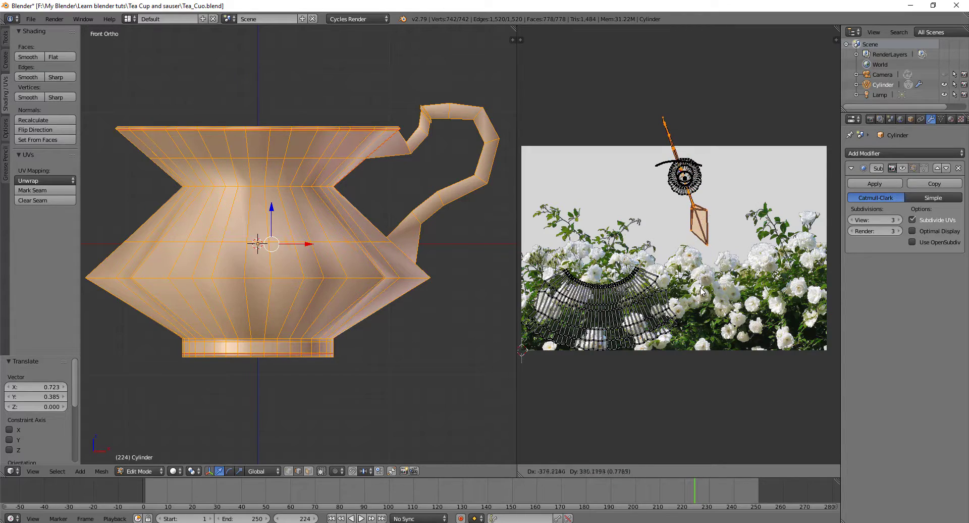
pyautogui.click(702, 289)
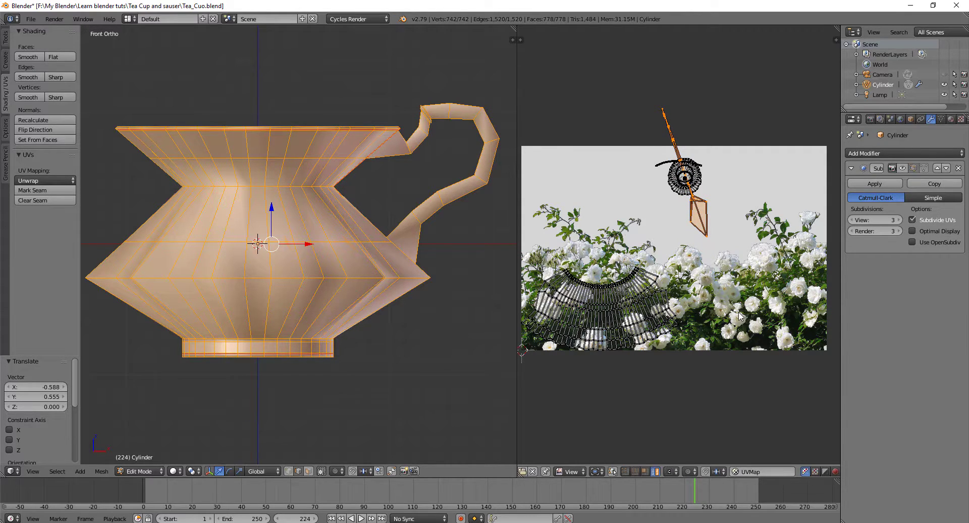
pyautogui.press('s')
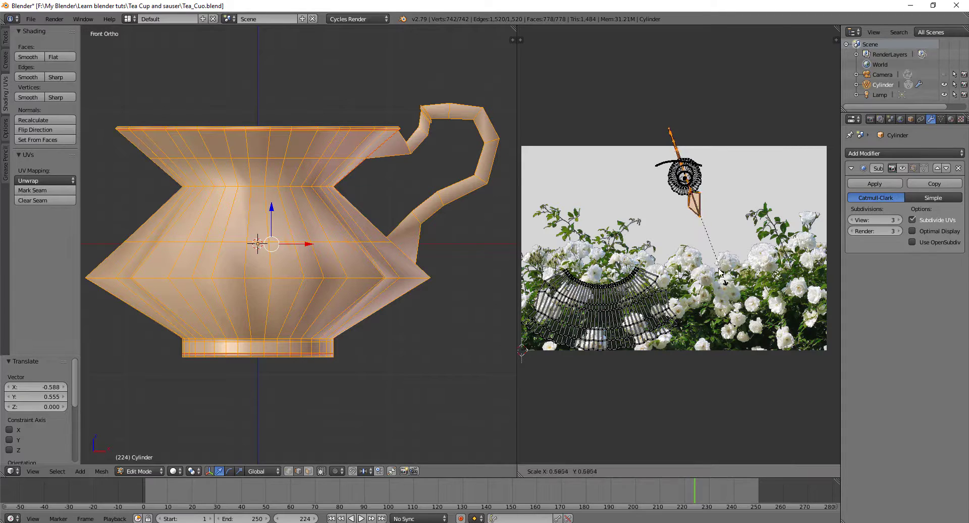
pyautogui.click(704, 221)
# Step: Move the fan-shaped cup body UV island to the middle of the image, overlapping the upper edge of the flowers
pyautogui.rightClick(630, 293)
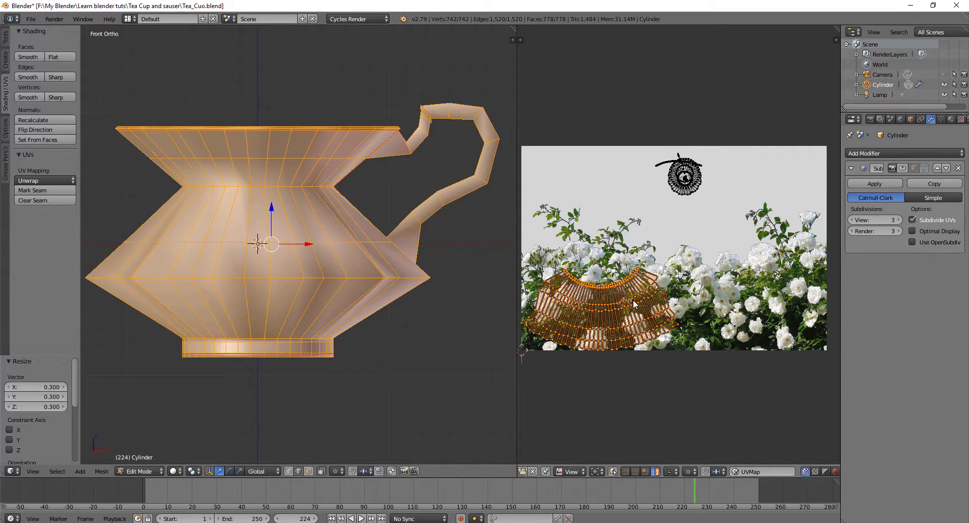
pyautogui.press('g')
pyautogui.click(709, 250)
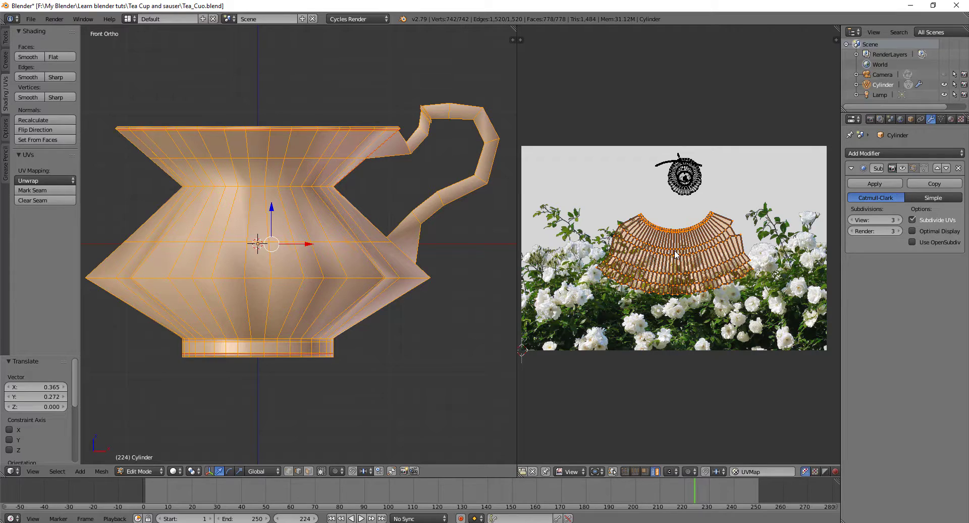
# Step: Display the cup with Material viewport shading and rotate the fan-shaped UV island by 180°
pyautogui.click(174, 470)
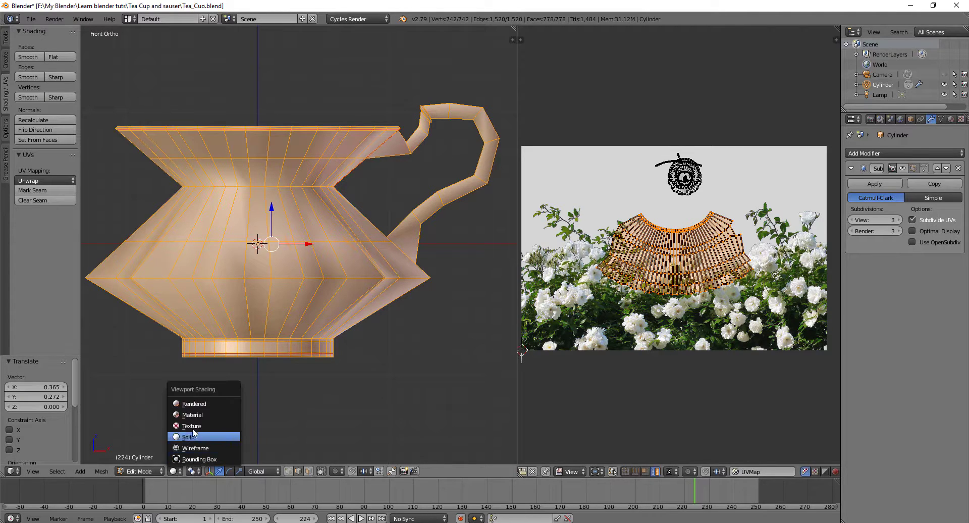
pyautogui.click(198, 412)
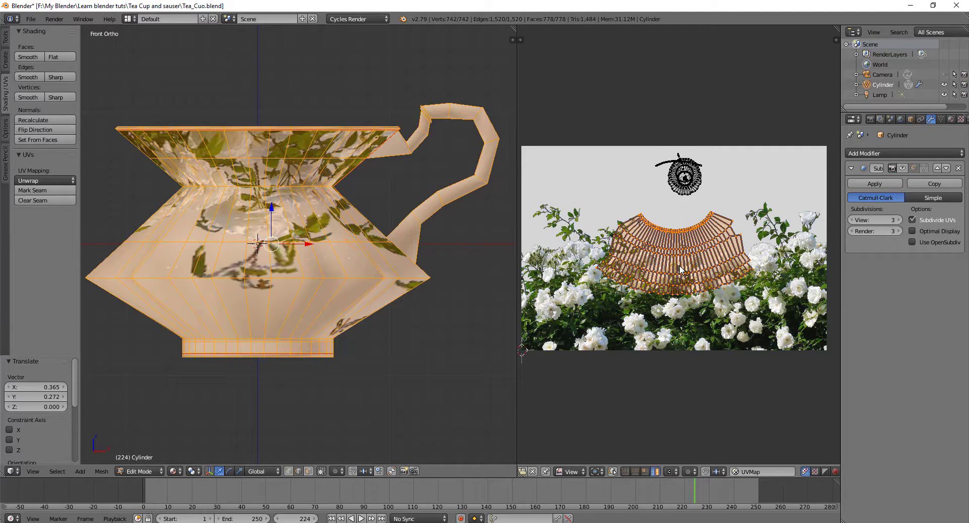
pyautogui.write('r180')
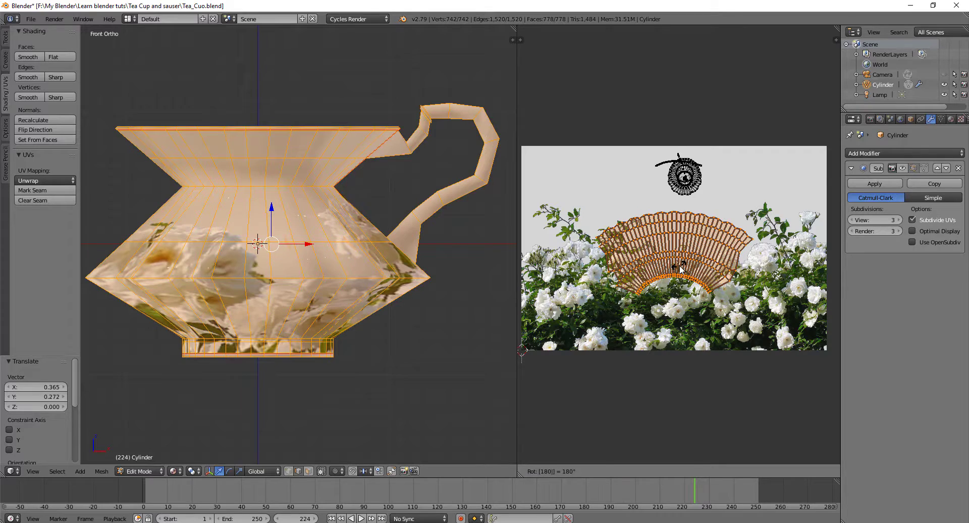
pyautogui.press('Return')
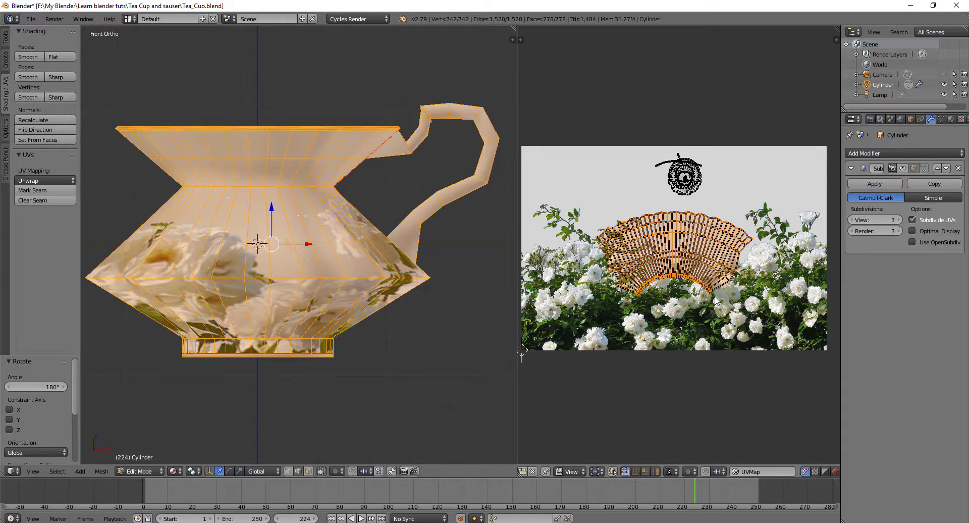
# Step: Select only the lower right corner vertices of the fan-shaped UV island and enable proportional editing
pyautogui.press('a')
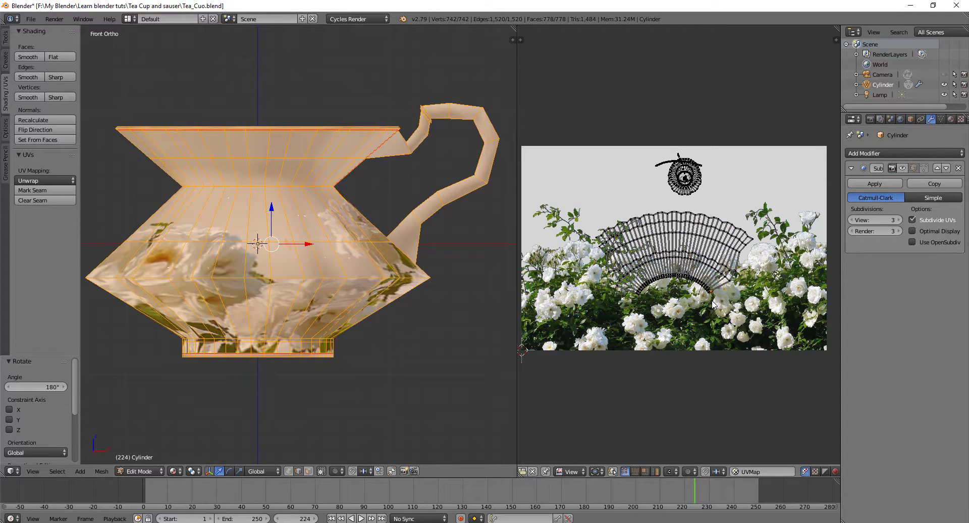
pyautogui.rightClick(708, 291)
pyautogui.press('l')
pyautogui.moveTo(729, 294)
pyautogui.mouseDown(button='middle')
pyautogui.moveTo(732, 277)
pyautogui.moveTo(717, 300)
pyautogui.mouseUp(button='middle')
pyautogui.rightClick(717, 300)
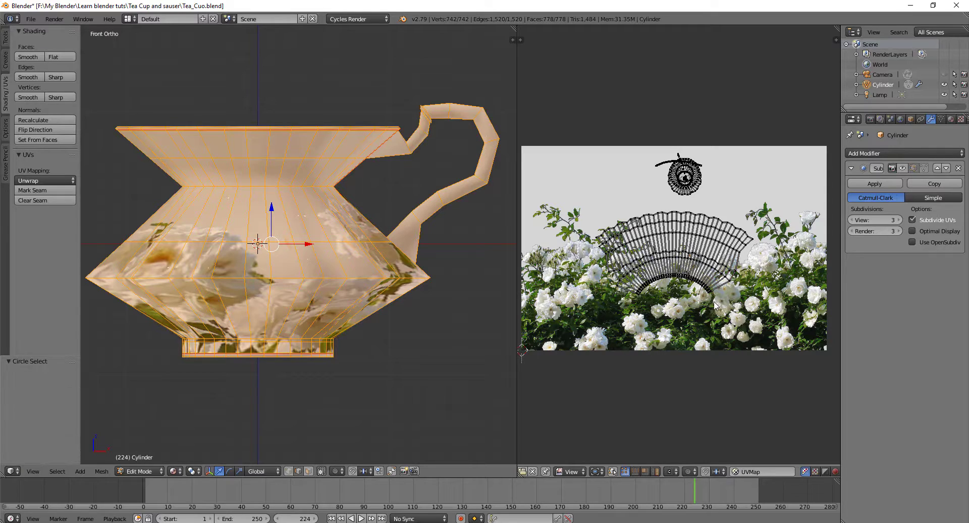
pyautogui.moveTo(714, 303)
pyautogui.mouseDown()
pyautogui.moveTo(712, 290)
pyautogui.moveTo(726, 300)
pyautogui.moveTo(733, 293)
pyautogui.mouseUp()
pyautogui.click(688, 471)
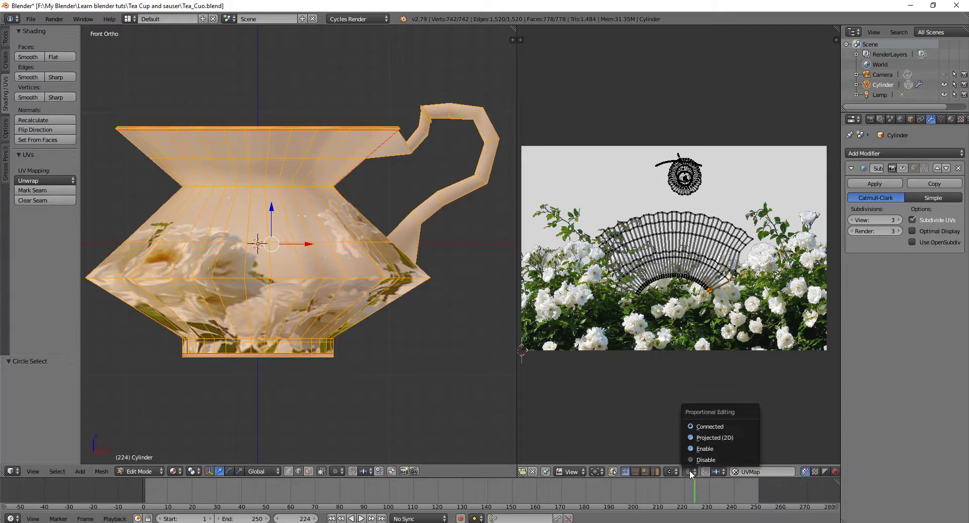
pyautogui.click(710, 448)
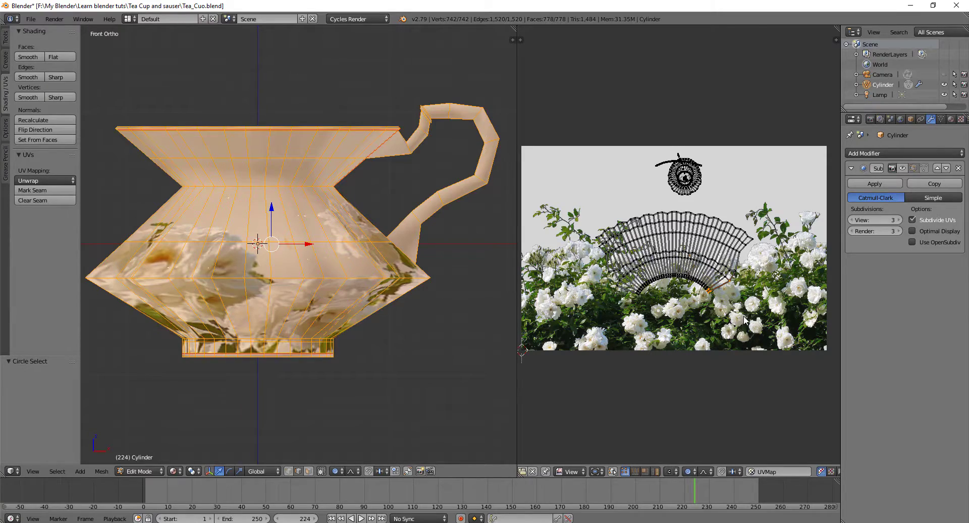
# Step: Move the fan island's lower right corner about 0.131 outward with a proportional size of 0.35, and rotate it about -34.3°
pyautogui.press('g')
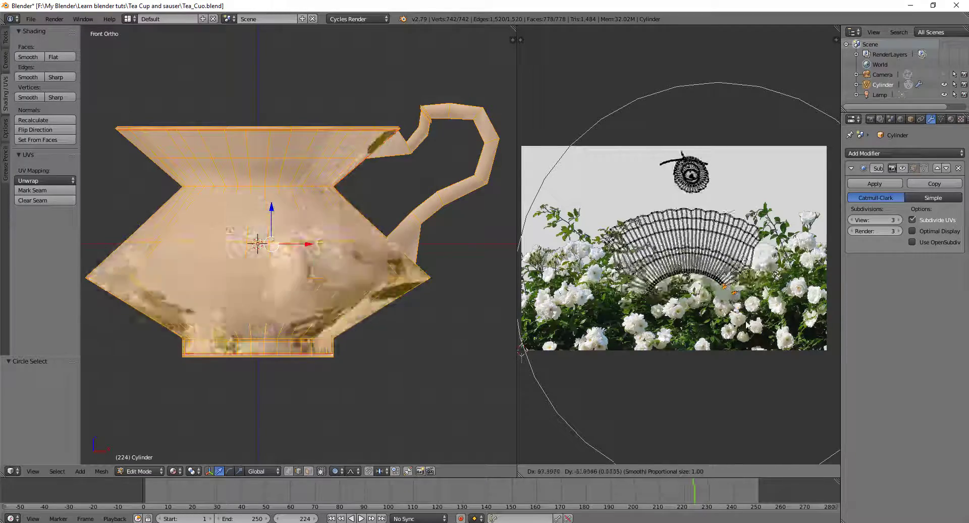
pyautogui.scroll(9, 746, 333)
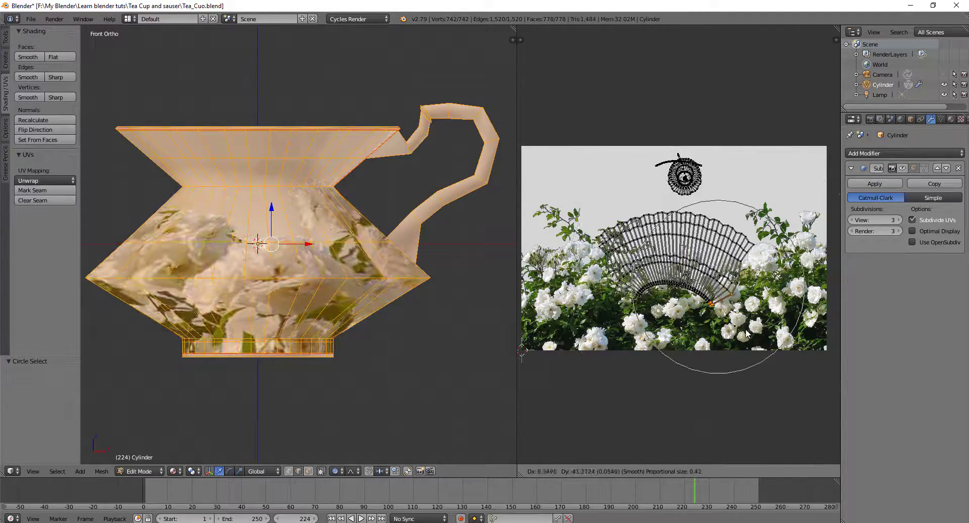
pyautogui.scroll(2, 747, 333)
pyautogui.scroll(1, 746, 333)
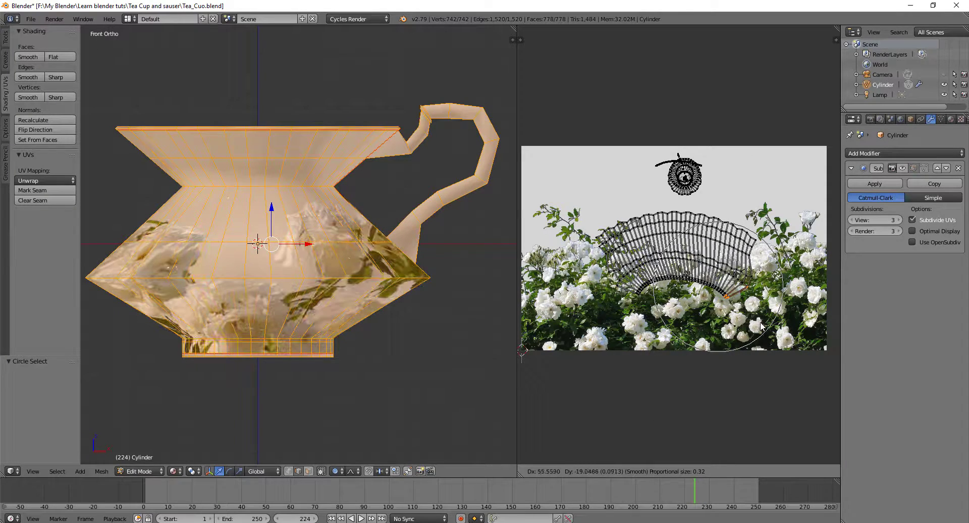
pyautogui.scroll(2, 760, 324)
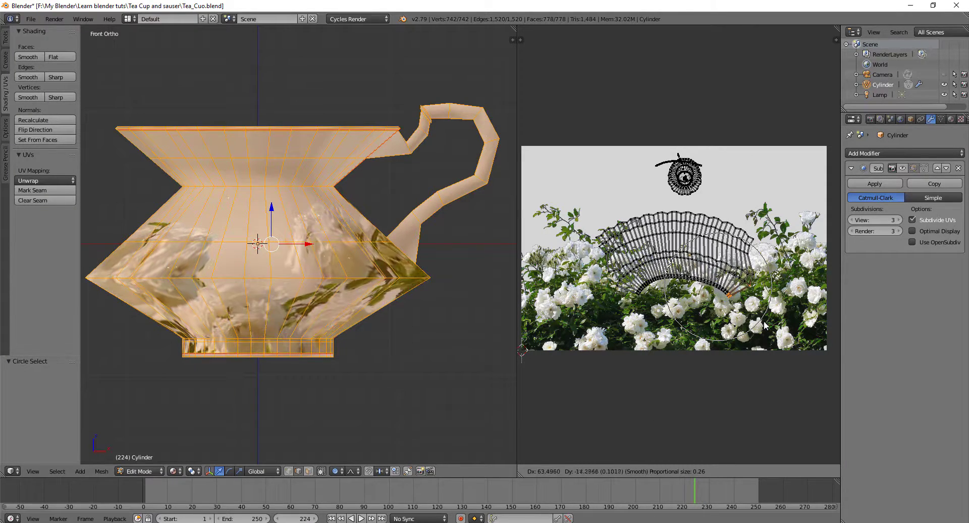
pyautogui.scroll(-2, 763, 323)
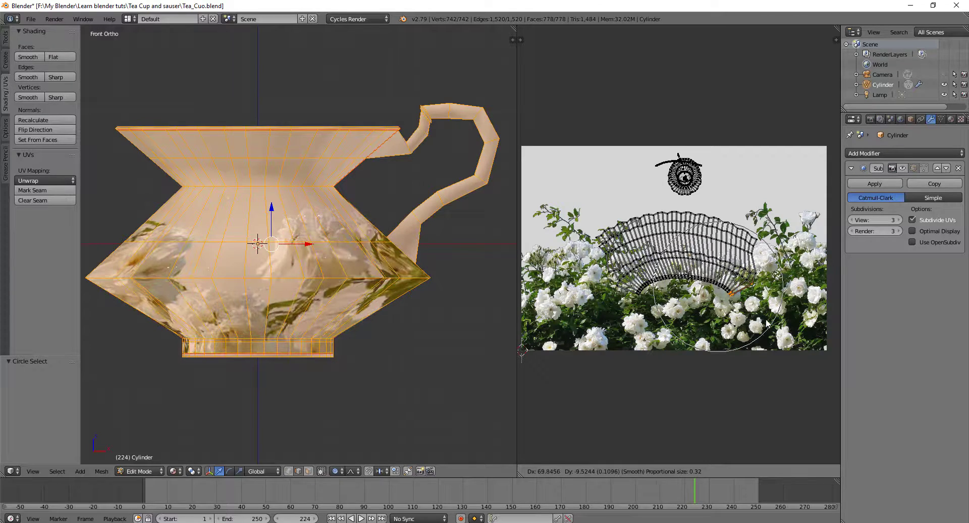
pyautogui.scroll(-1, 767, 323)
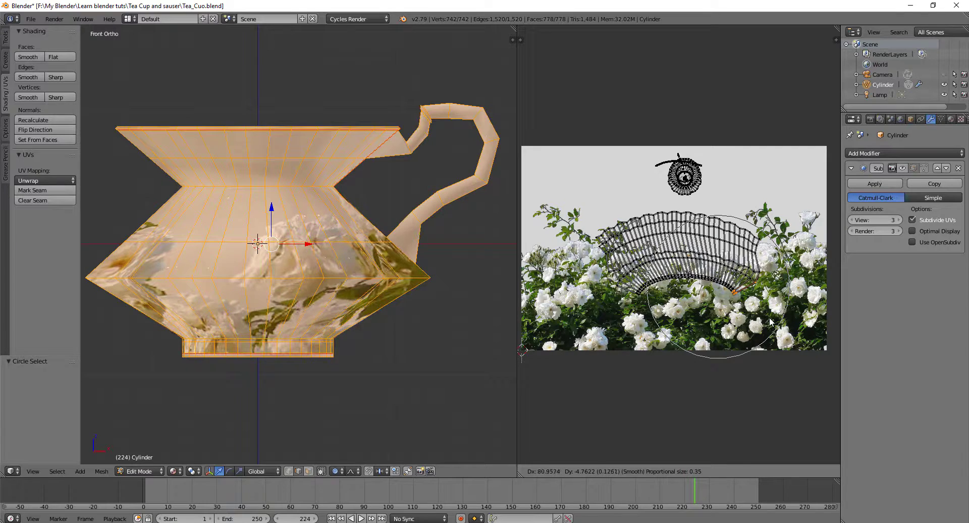
pyautogui.click(770, 321)
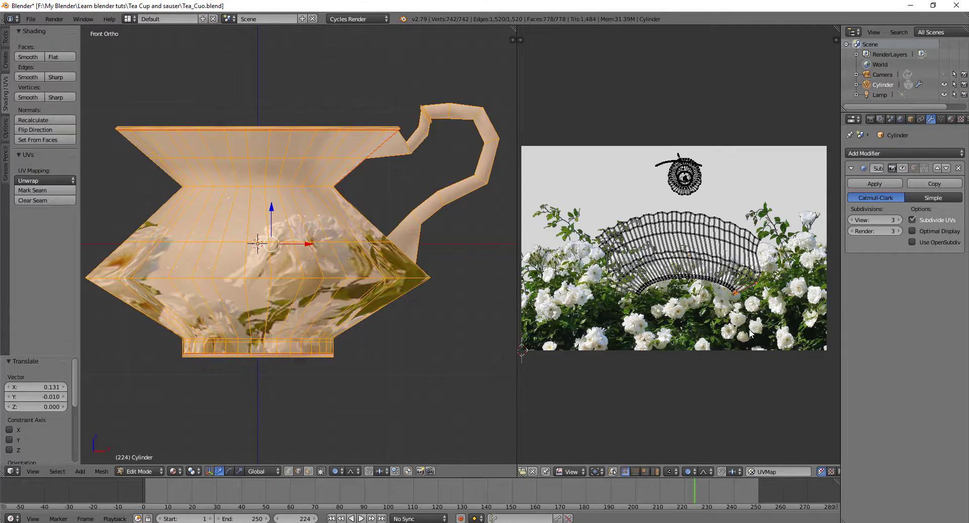
pyautogui.press('r')
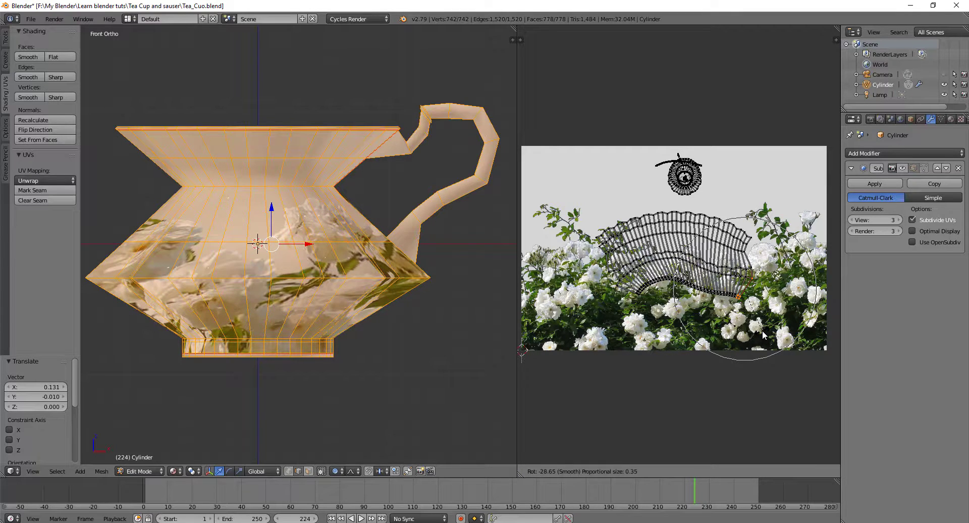
pyautogui.click(767, 333)
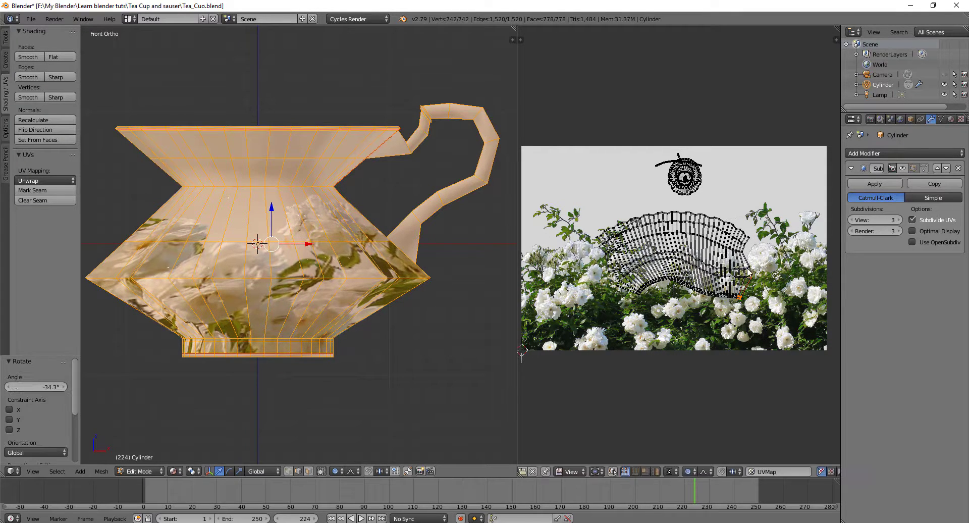
# Step: Pull the fan island's right edge, upper right corner and lower right corner outward to straighten that side, using a proportional size of 0.24
pyautogui.press('g')
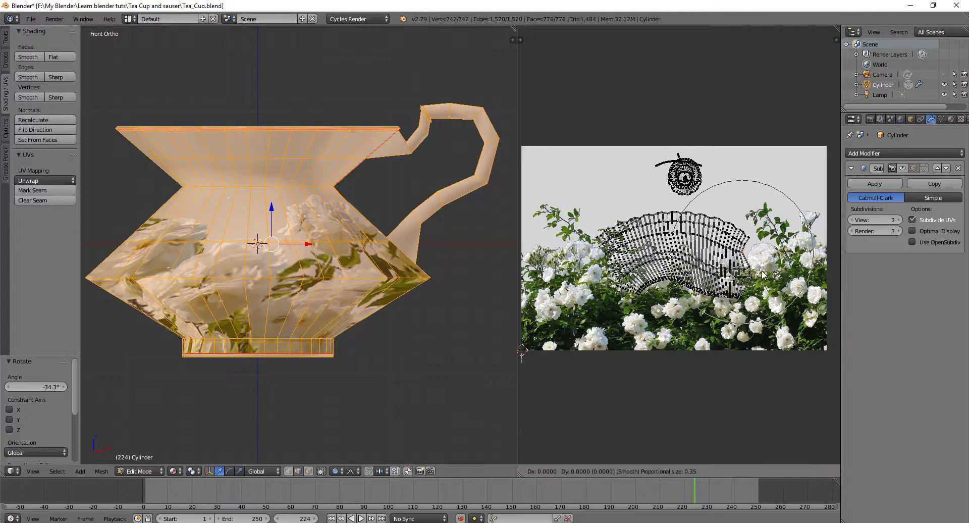
pyautogui.scroll(4, 762, 270)
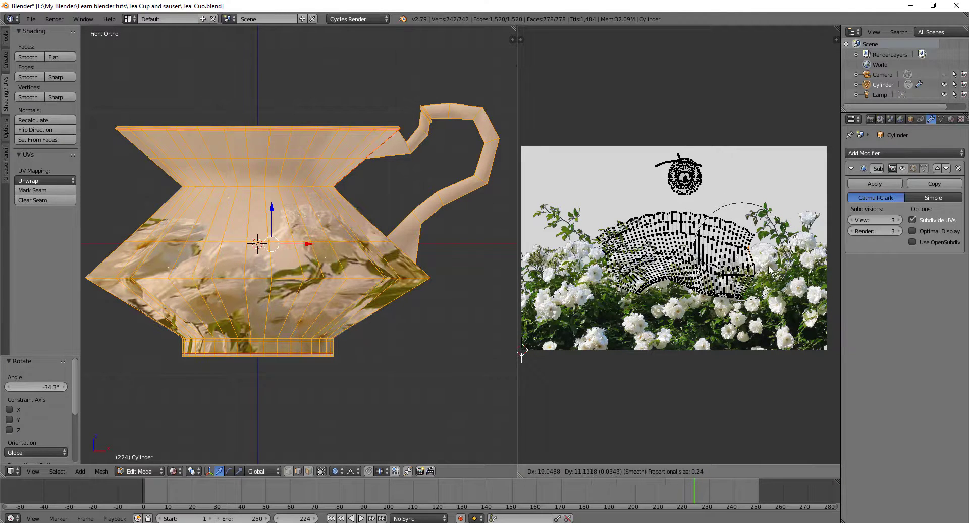
pyautogui.click(768, 267)
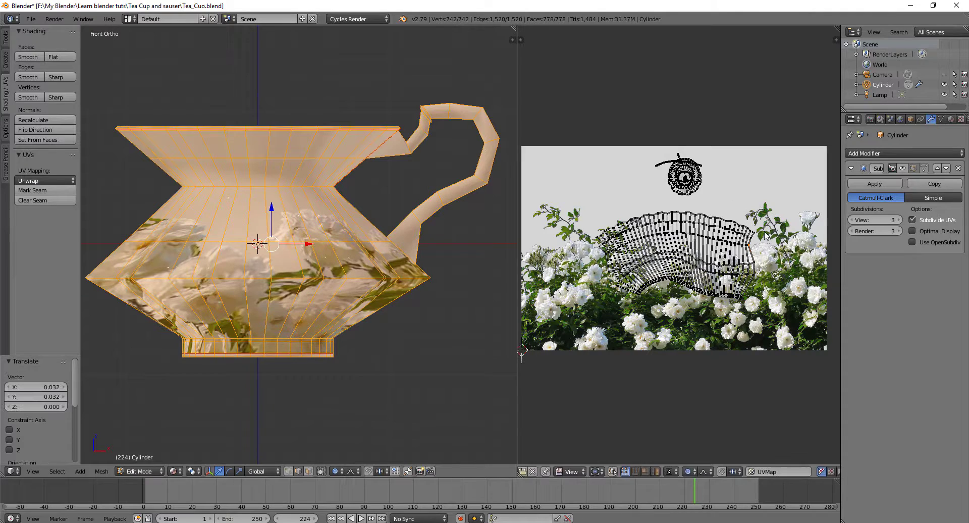
pyautogui.press('g')
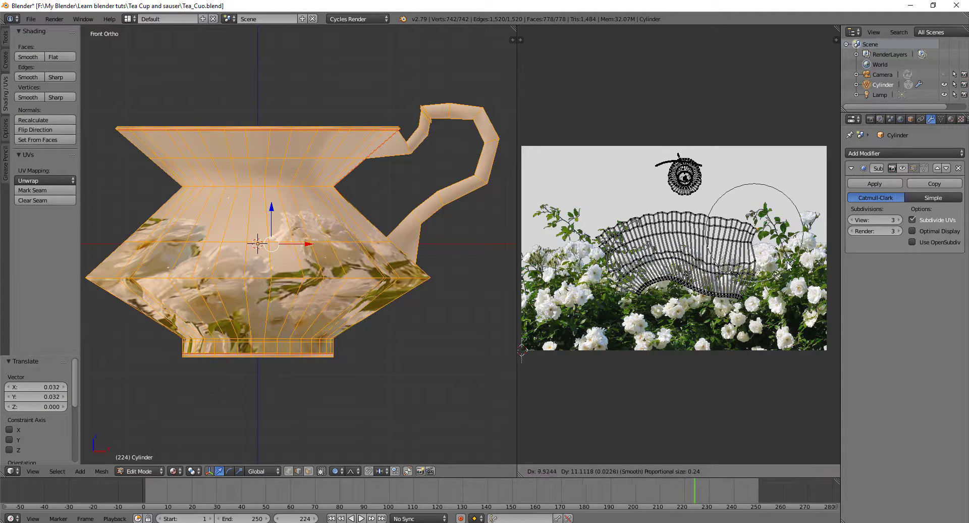
pyautogui.click(750, 302)
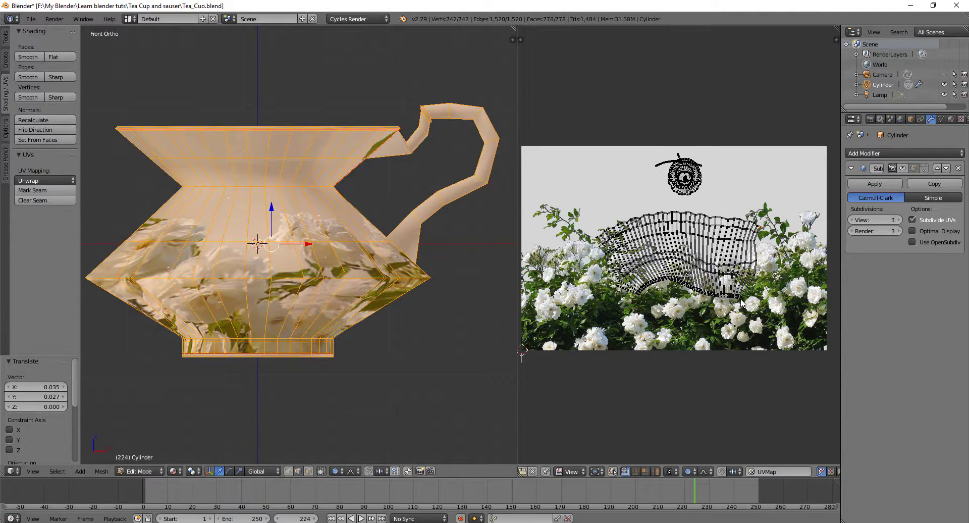
pyautogui.press('g')
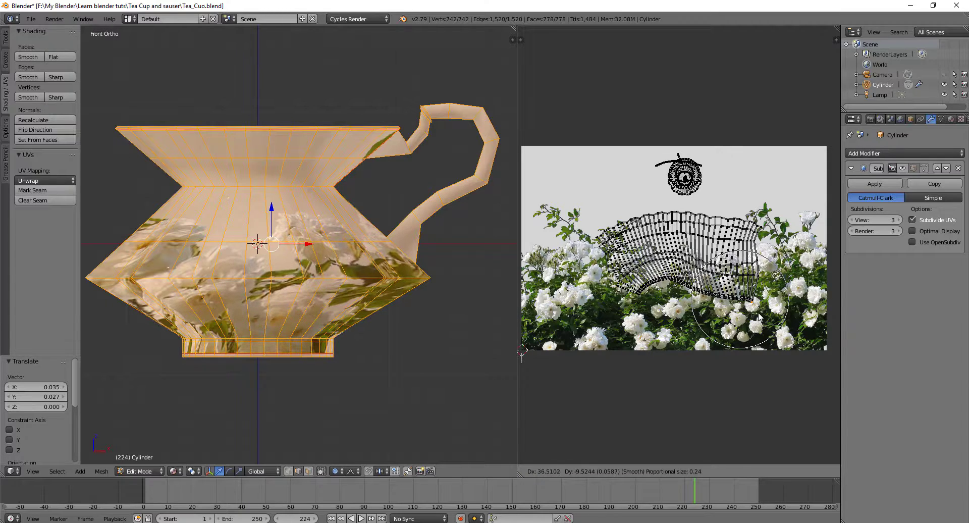
pyautogui.click(754, 317)
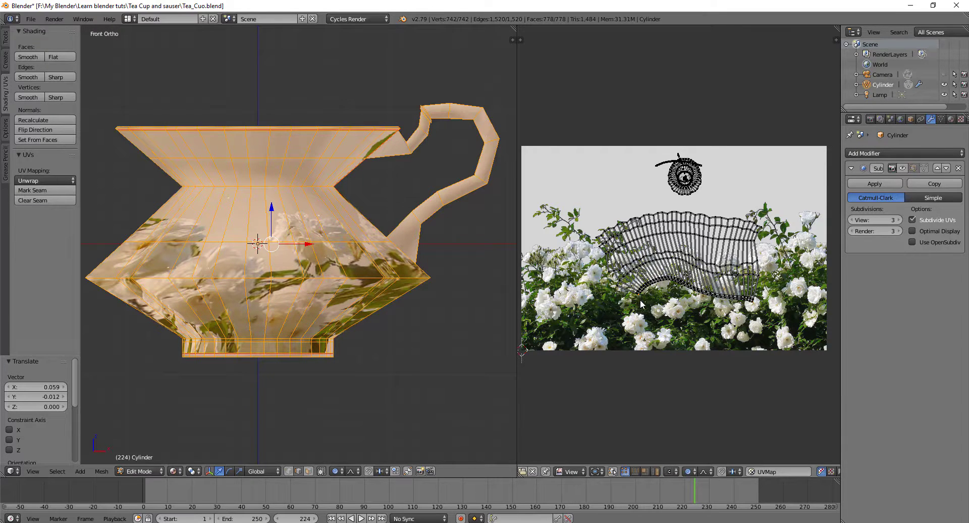
# Step: Pull the fan island's lower left corner outward and rotate it 41.5°, widening the proportional size from 0.29 to 0.35
pyautogui.press('g')
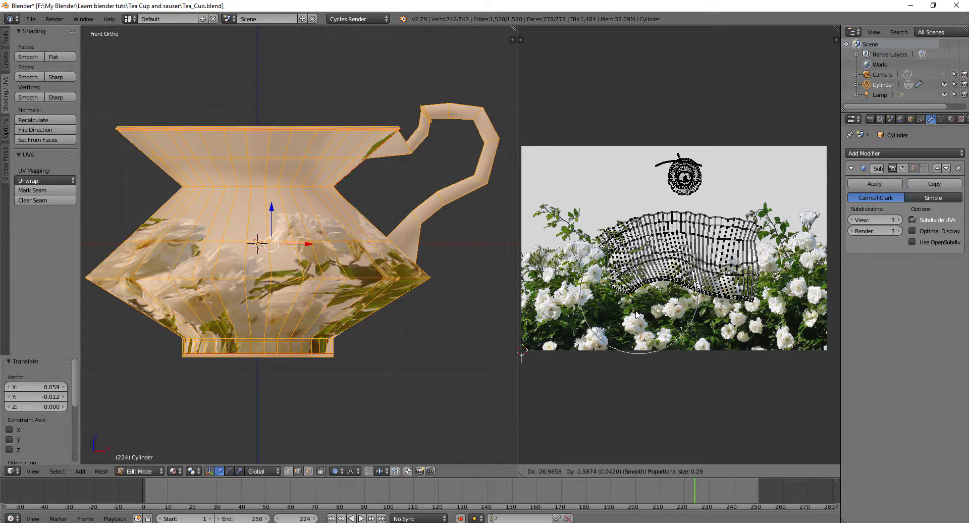
pyautogui.click(637, 314)
pyautogui.press('r')
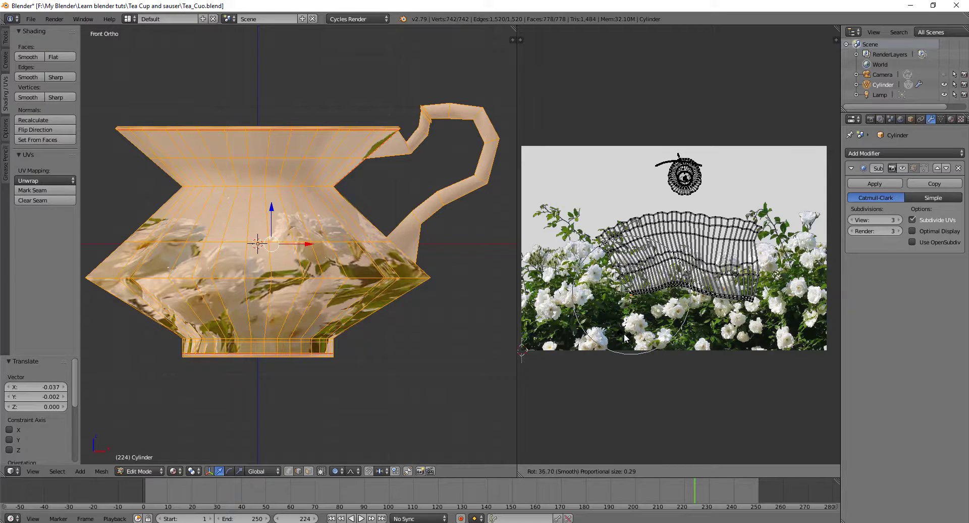
pyautogui.scroll(-2, 624, 338)
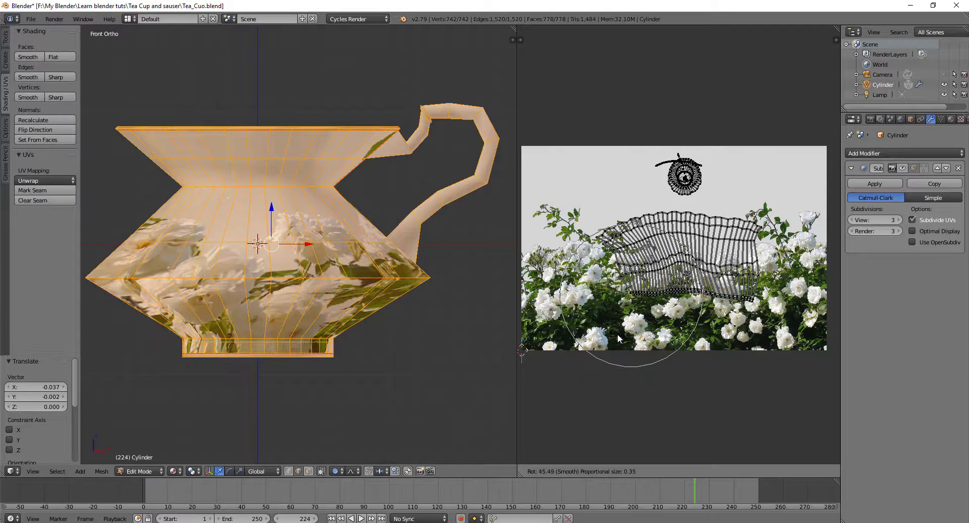
pyautogui.click(623, 338)
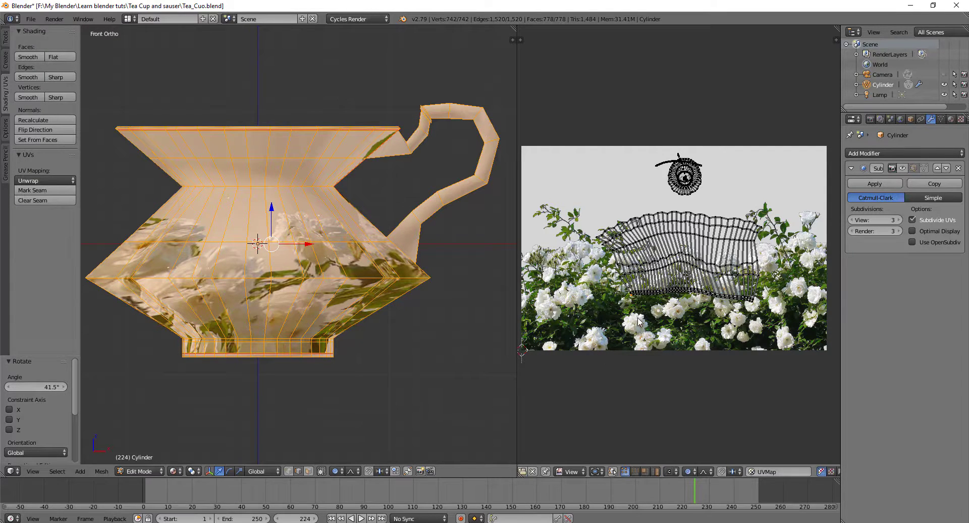
pyautogui.press('g')
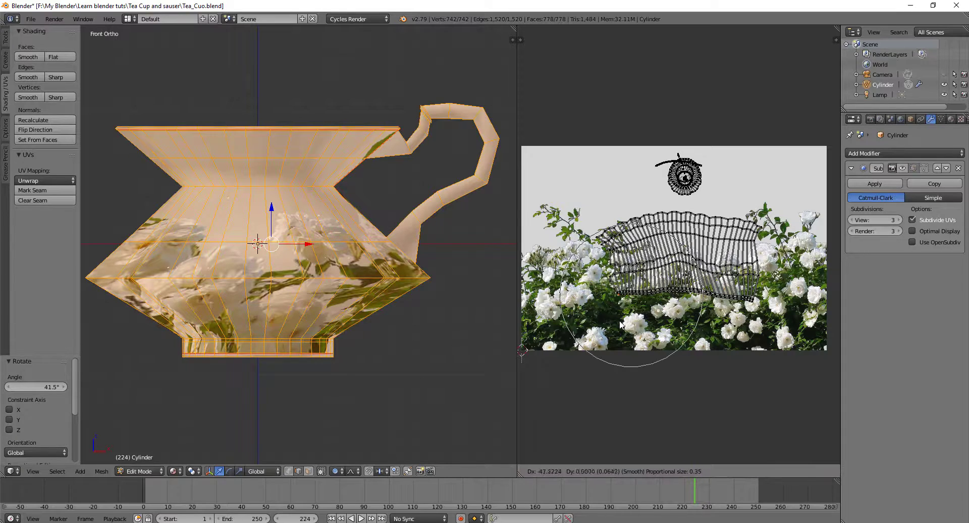
pyautogui.click(622, 325)
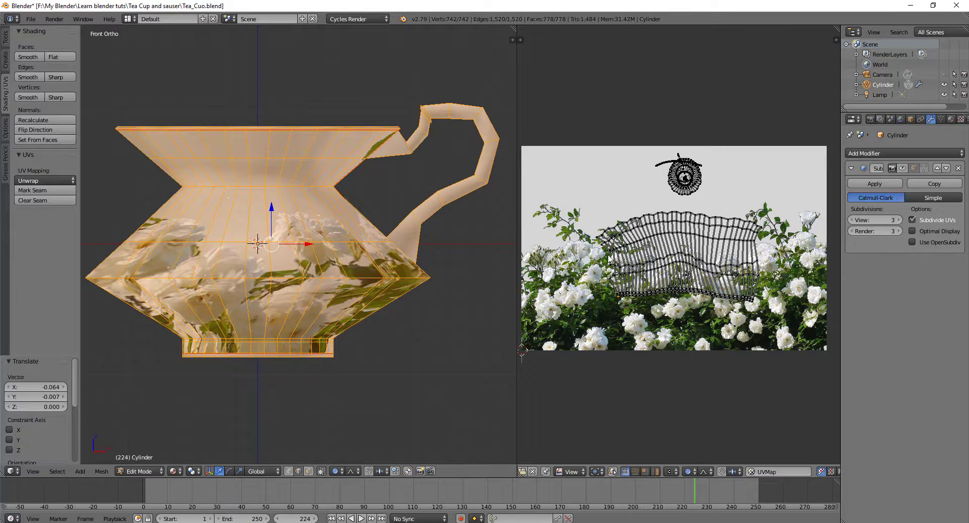
# Step: Raise the fan island's upper left corner outward in two moves and rotate it 15.4° between them, with a proportional size of 0.35
pyautogui.press('g')
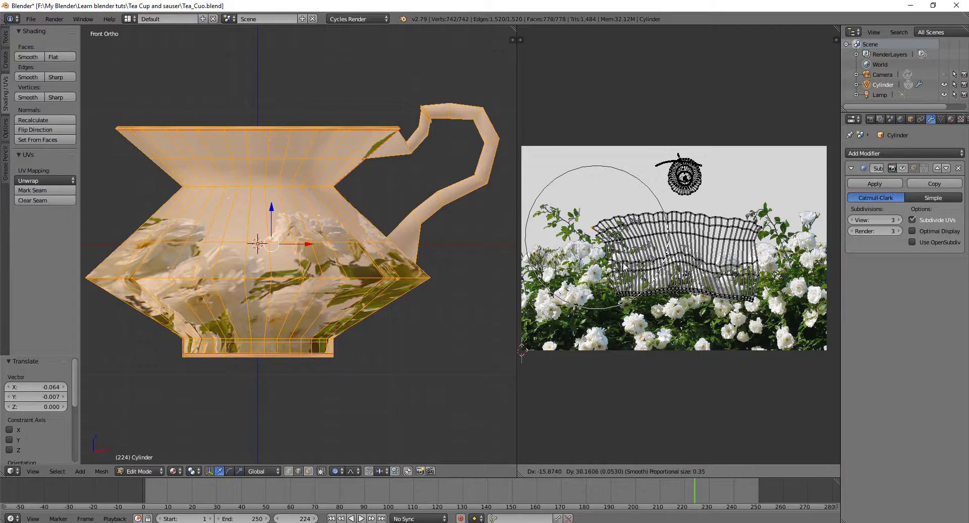
pyautogui.click(624, 266)
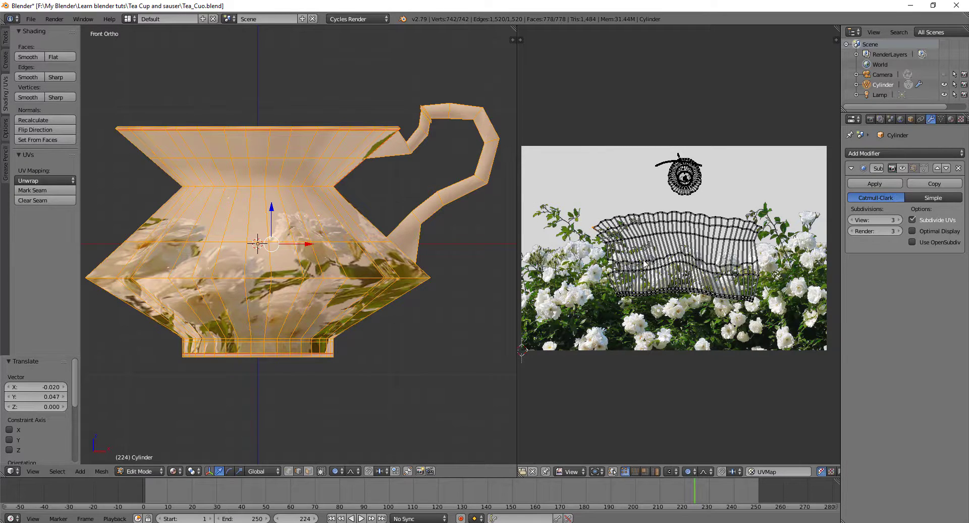
pyautogui.press('r')
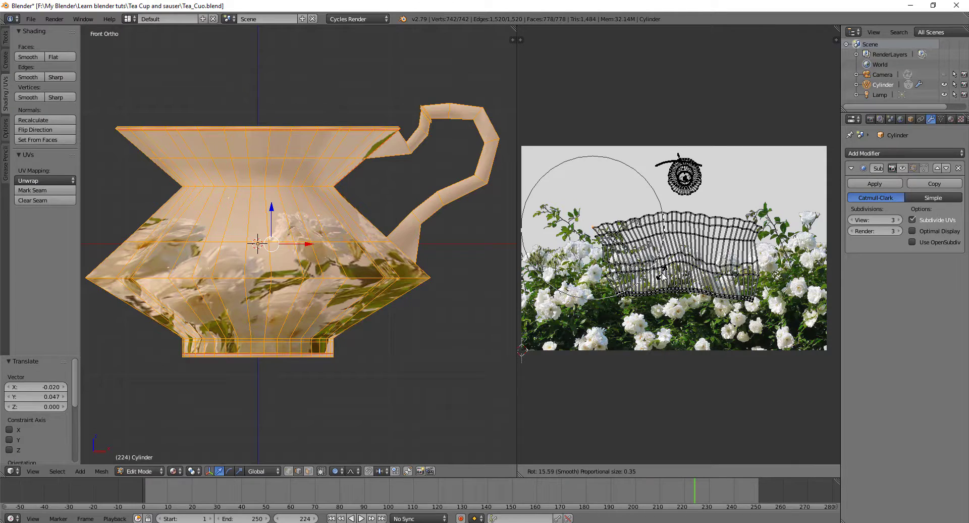
pyautogui.click(651, 270)
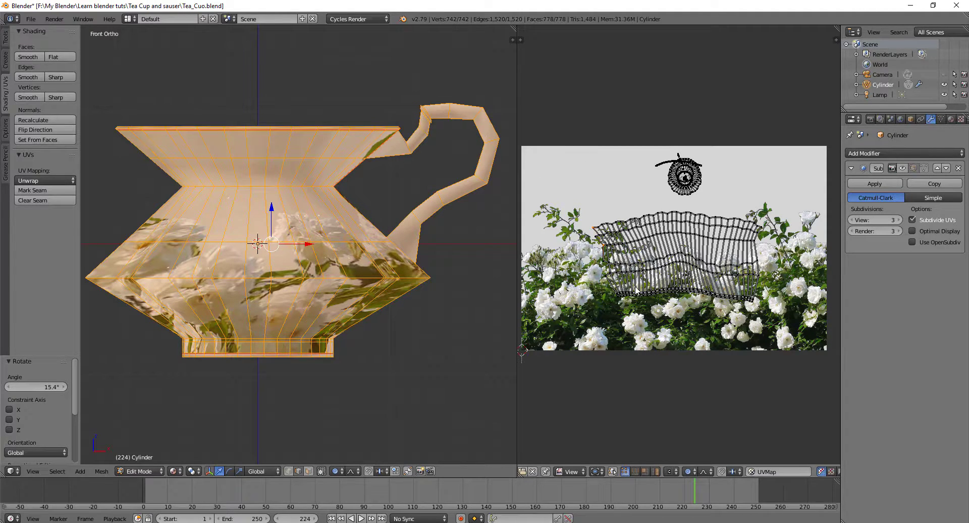
pyautogui.press('g')
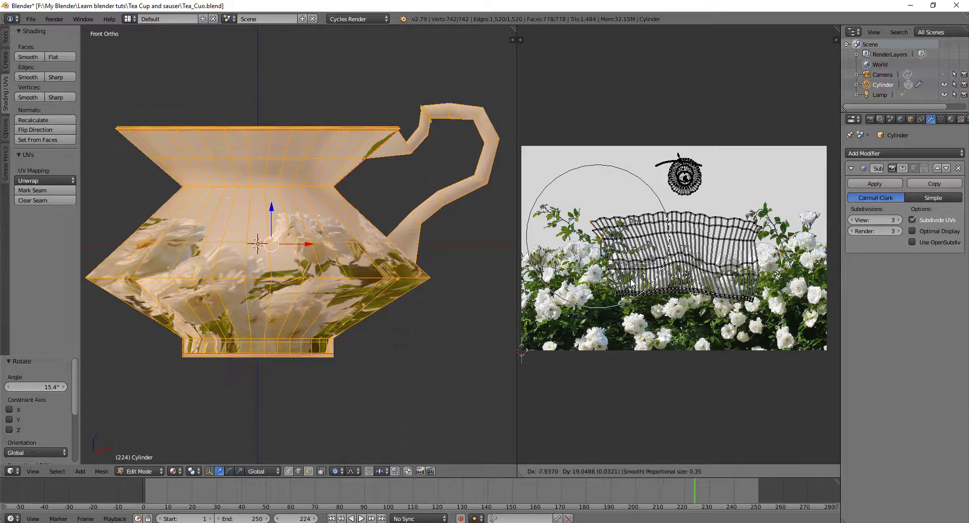
pyautogui.click(624, 255)
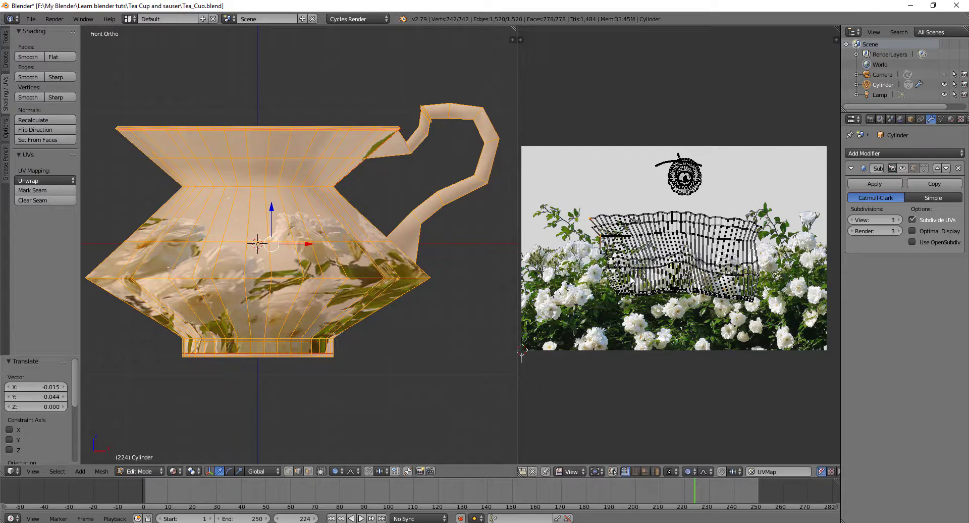
# Step: Move the fan island's upper right corner outward and up, rotating it -11.4° between the moves, with a proportional size of 0.35
pyautogui.press('g')
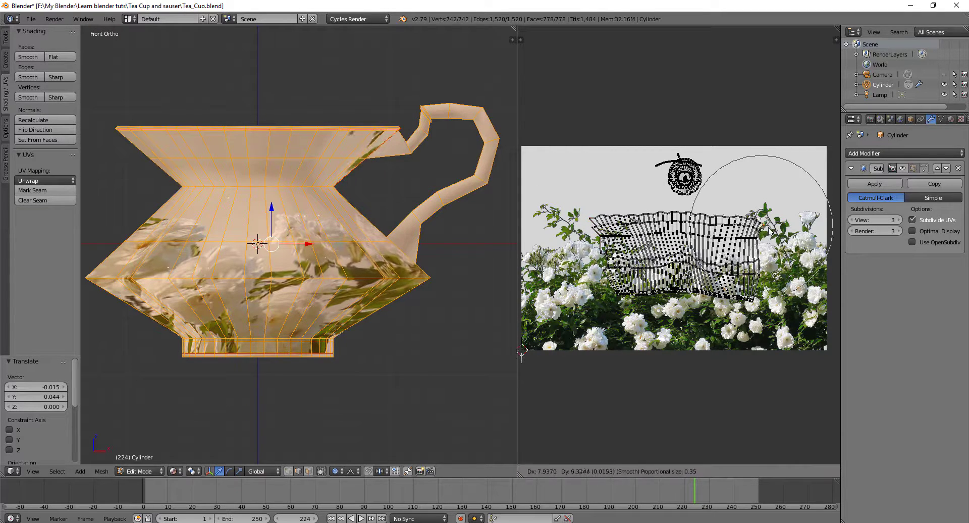
pyautogui.click(770, 236)
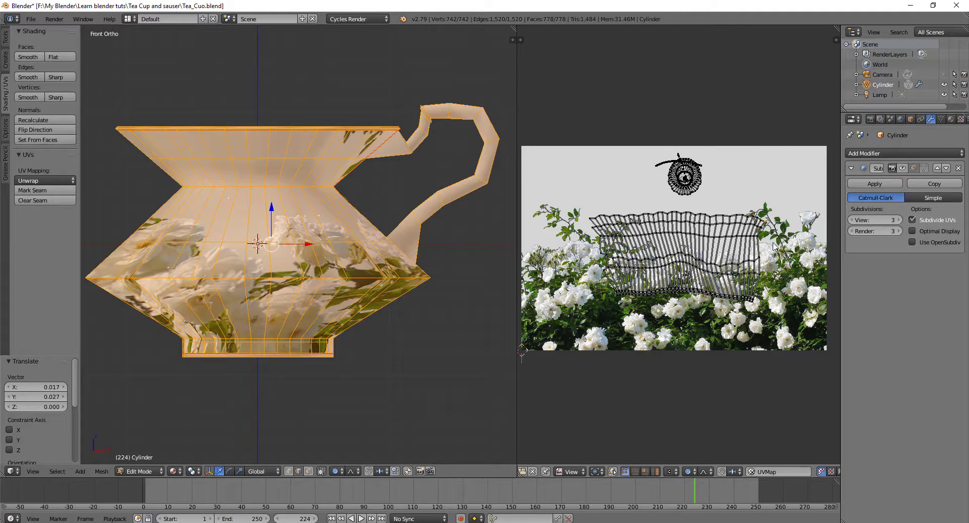
pyautogui.press('r')
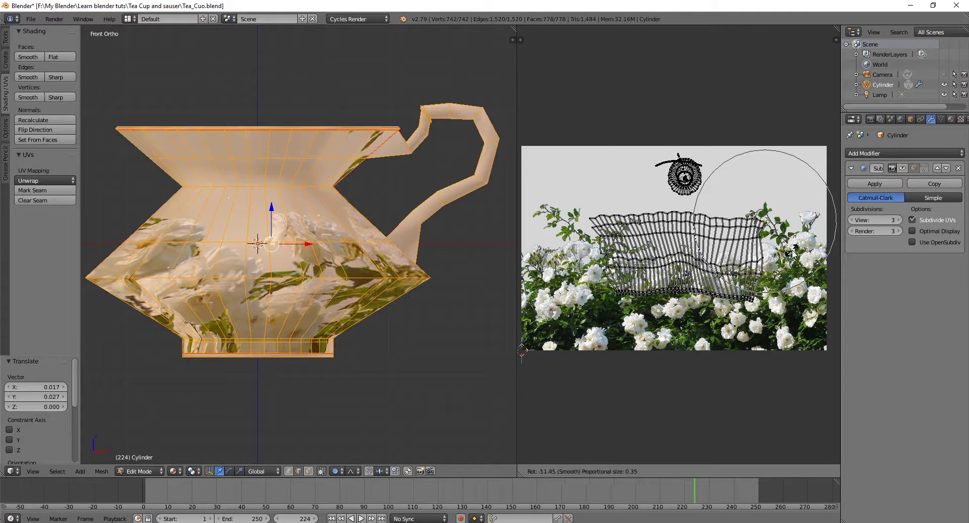
pyautogui.click(791, 251)
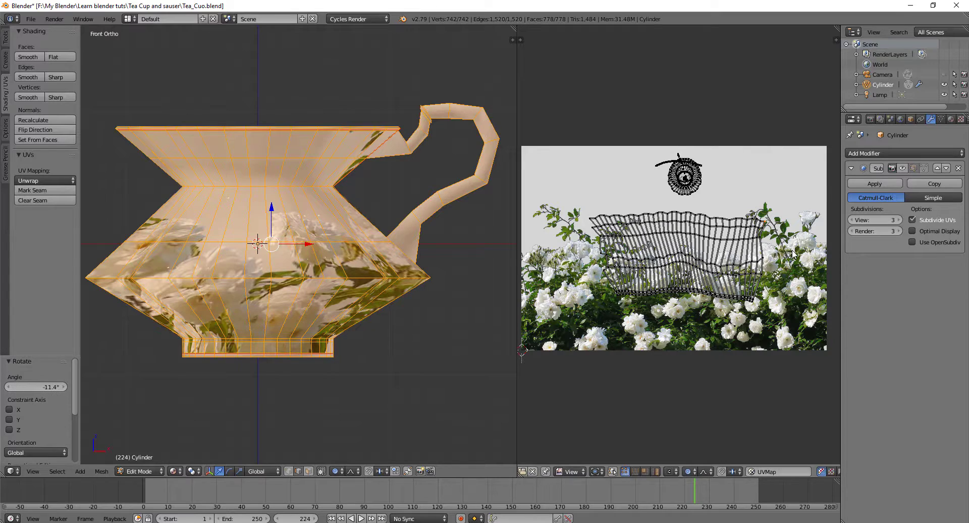
pyautogui.press('g')
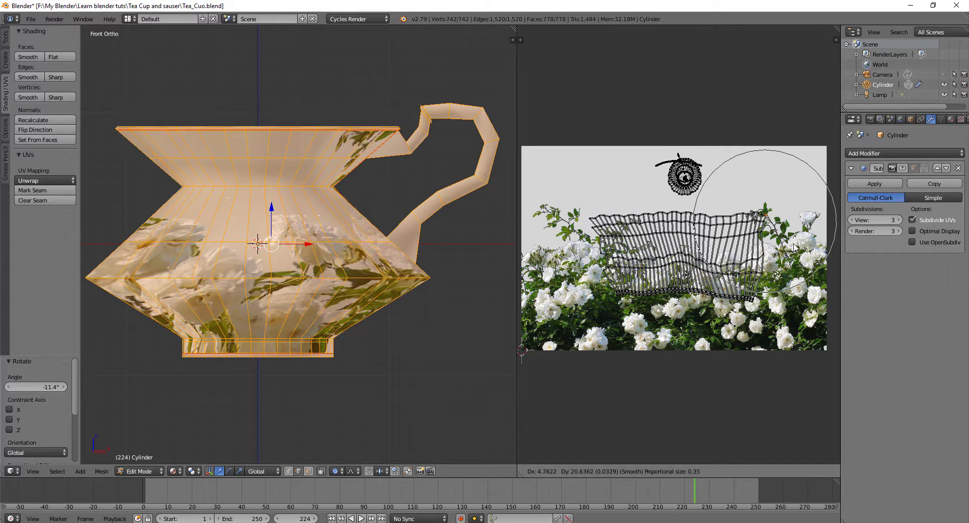
pyautogui.click(794, 247)
# Step: Shift a vertex on the wavy middle row about 0.020 to the right and pull the island's right edge about 0.017 inward
pyautogui.rightClick(718, 266)
pyautogui.press('g')
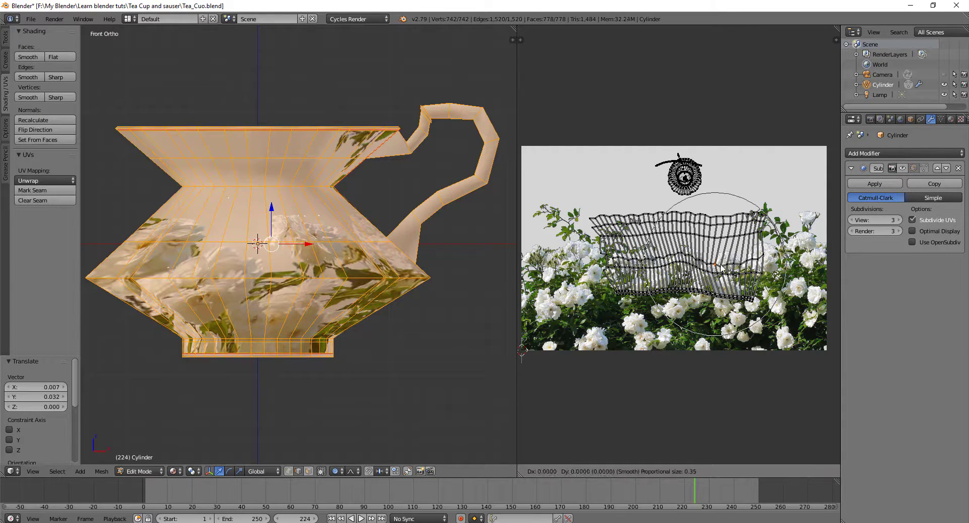
pyautogui.click(761, 263)
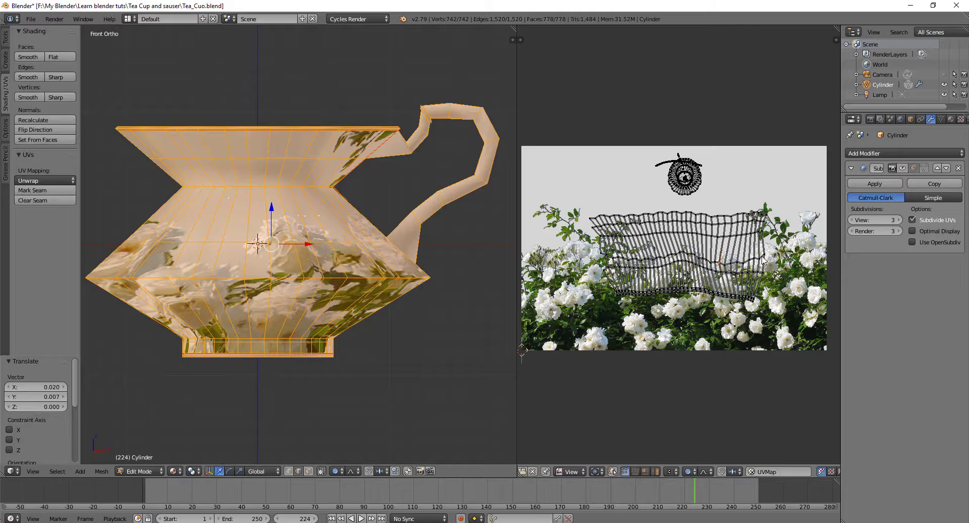
pyautogui.press('g')
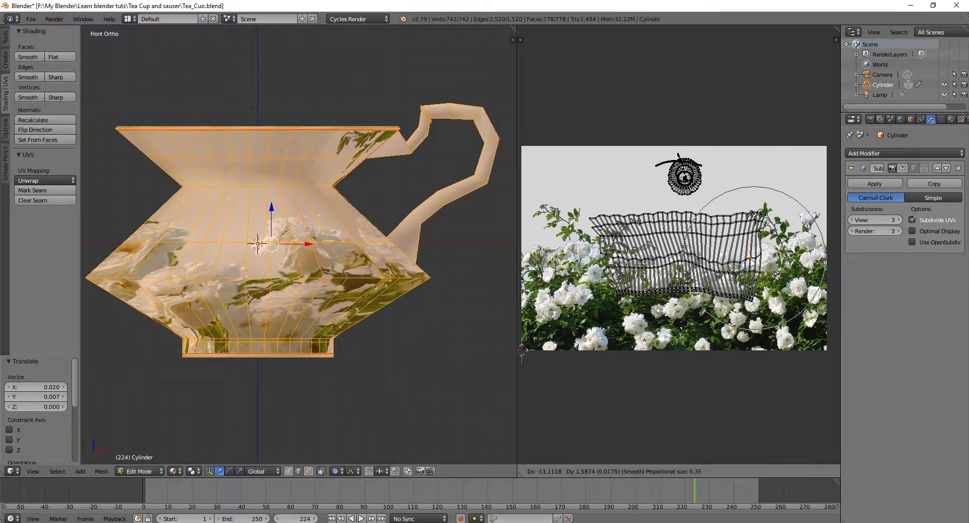
pyautogui.click(751, 263)
# Step: Pull the island's lower right corner about 0.020 outward and its lower left corner about 0.044 outward, using a proportional size of 0.26
pyautogui.press('g')
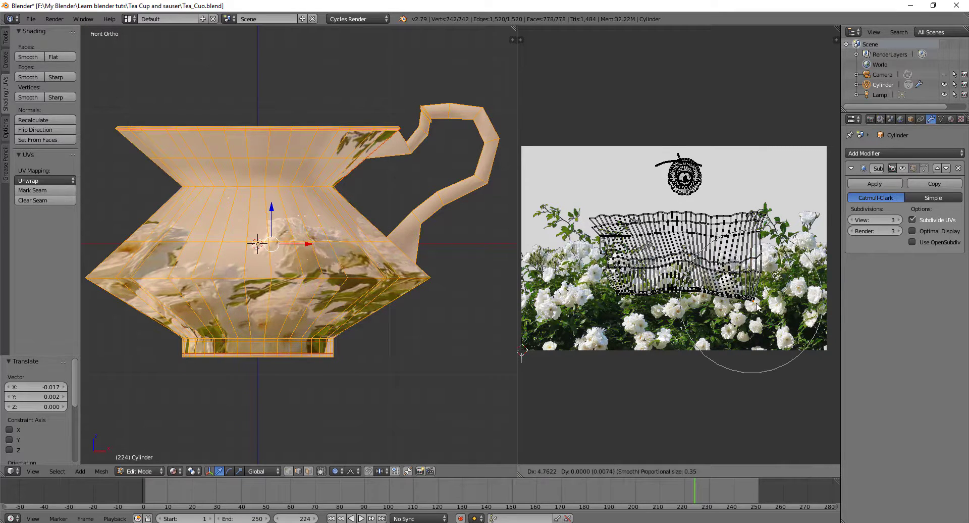
pyautogui.scroll(3, 756, 306)
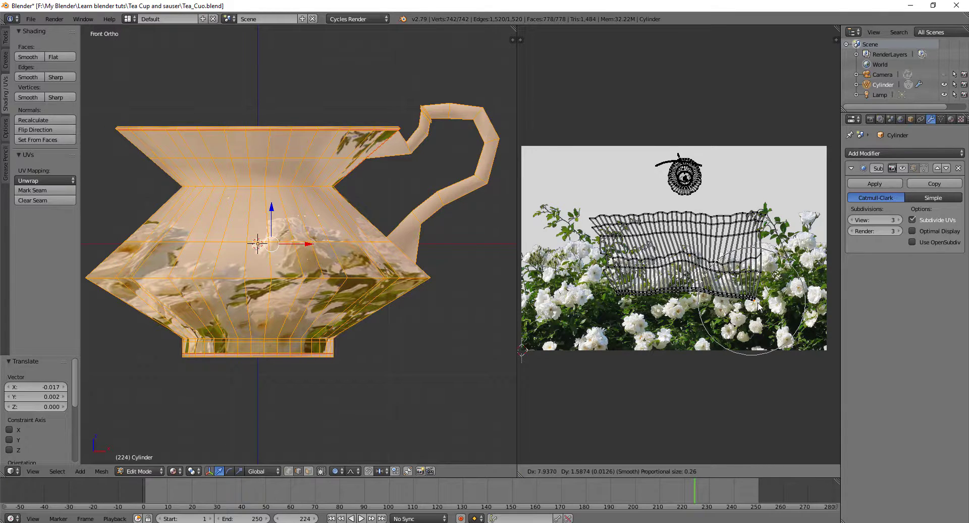
pyautogui.click(759, 303)
pyautogui.rightClick(617, 295)
pyautogui.press('g')
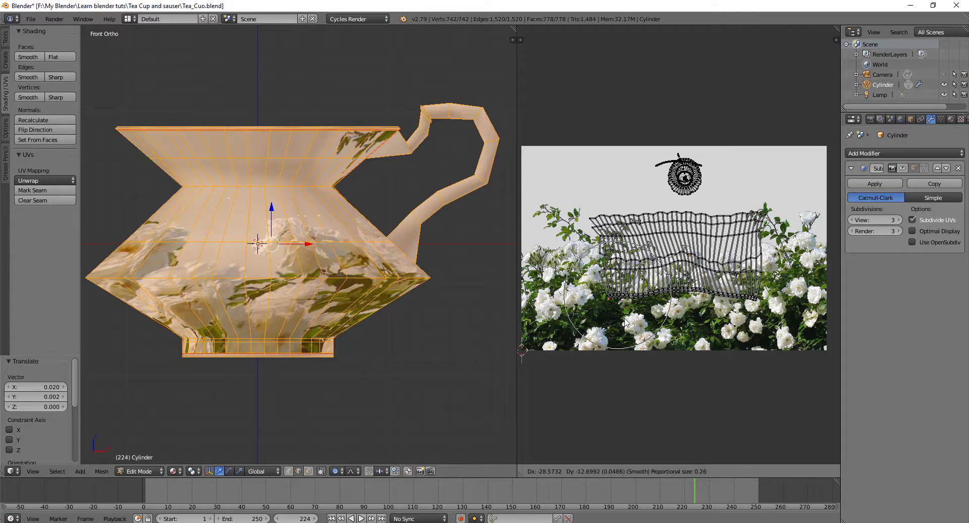
pyautogui.click(631, 317)
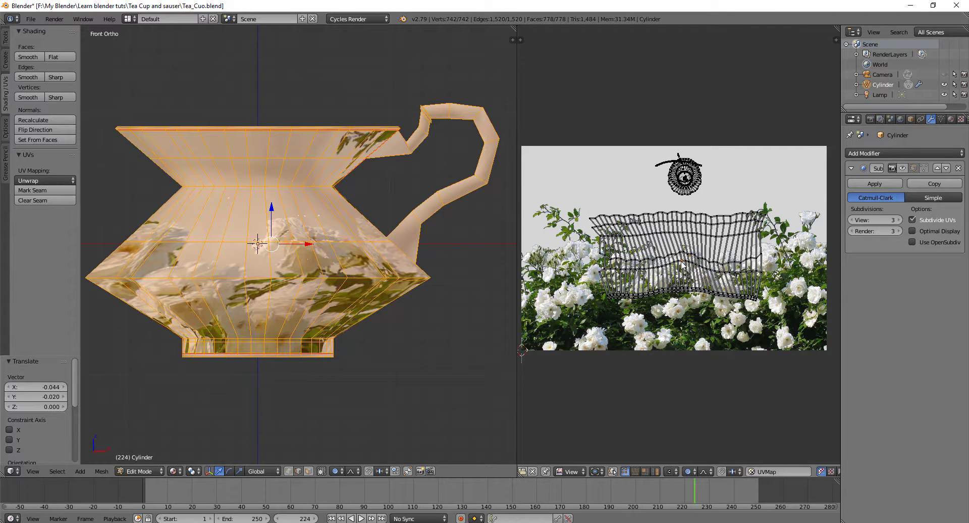
# Step: Lower the centre of the wavy middle row about 0.032, and pull the upper and middle right edge outward with a proportional size of 0.15
pyautogui.press('g')
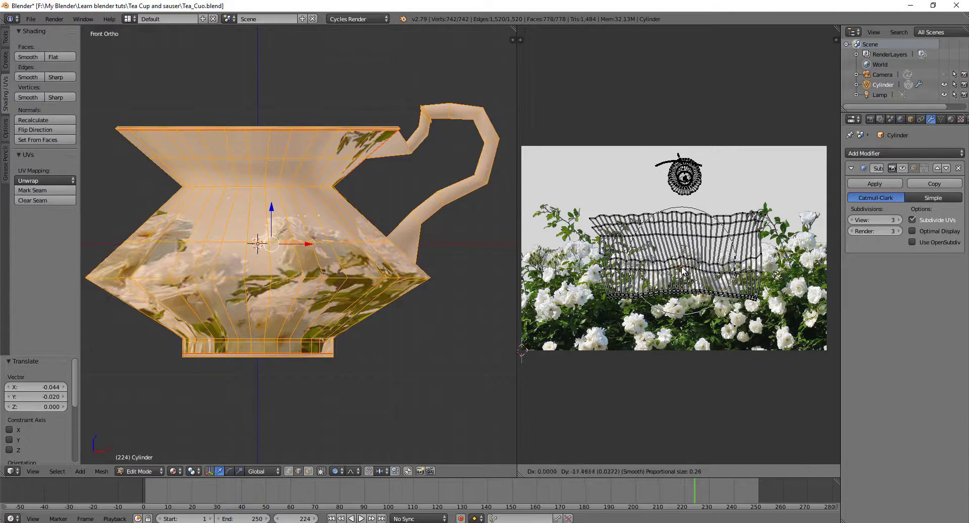
pyautogui.click(682, 271)
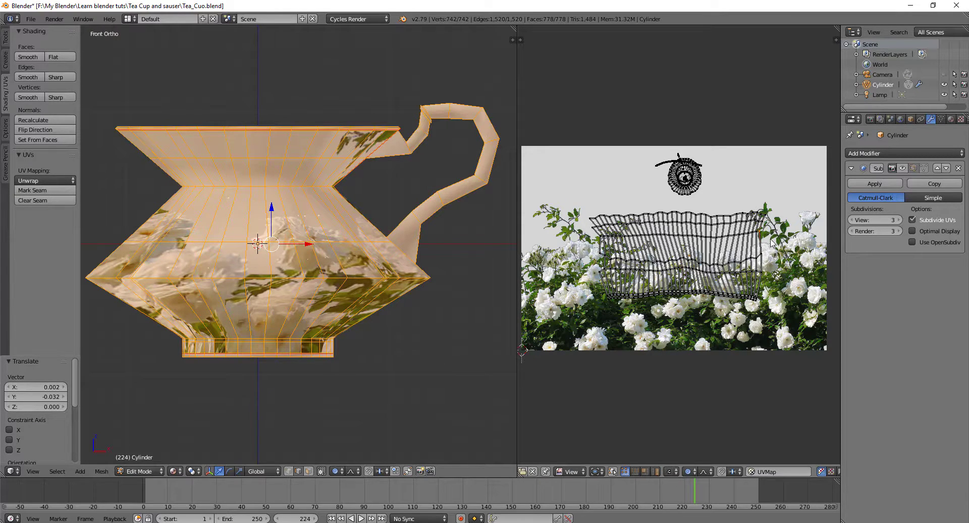
pyautogui.press('g')
pyautogui.scroll(6, 774, 244)
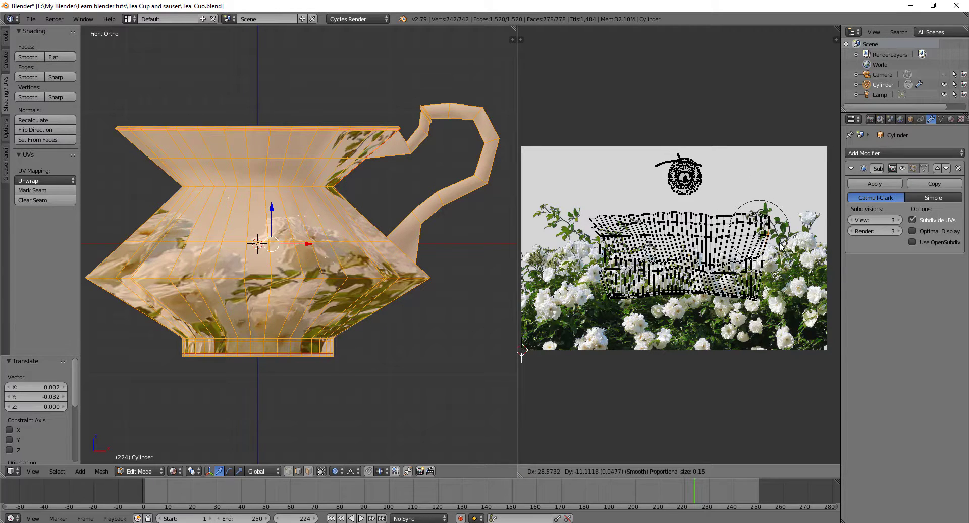
pyautogui.click(776, 251)
pyautogui.press('g')
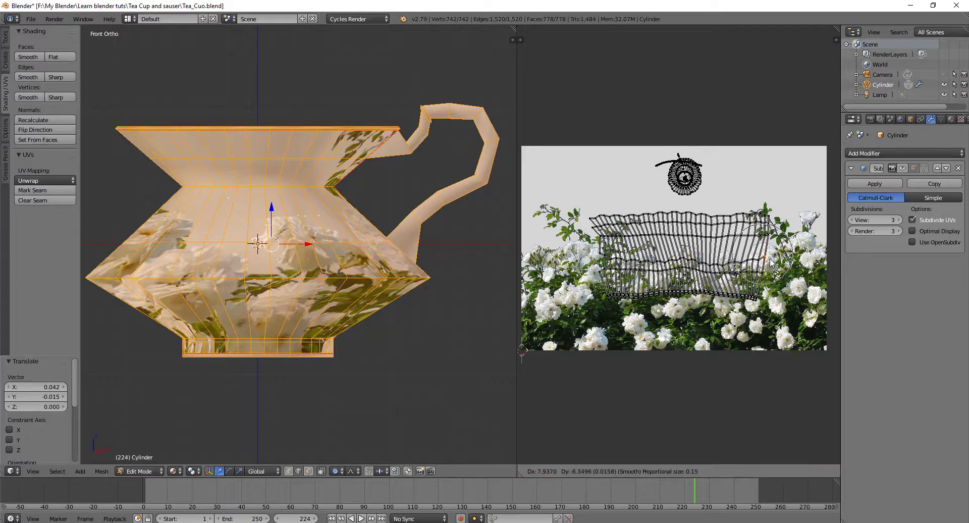
pyautogui.click(765, 266)
# Step: Pull the lower right corner about 0.030 and the lower left corner about 0.027 outward, keeping the proportional size at 0.15
pyautogui.press('g')
pyautogui.click(757, 300)
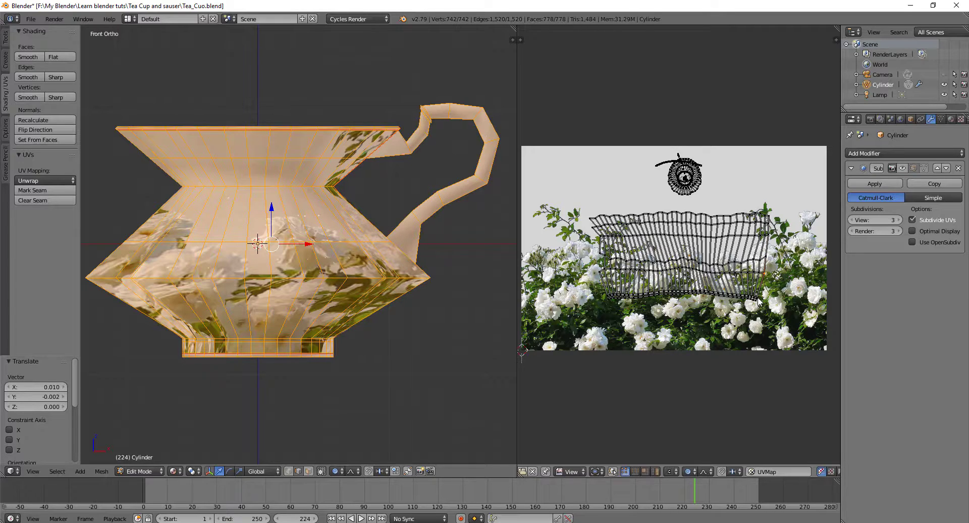
pyautogui.press('g')
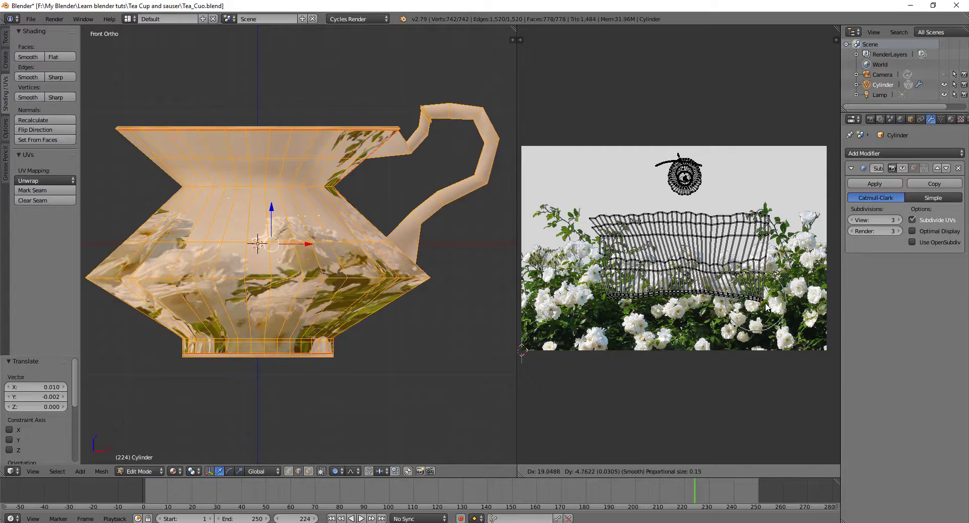
pyautogui.click(766, 307)
pyautogui.press('g')
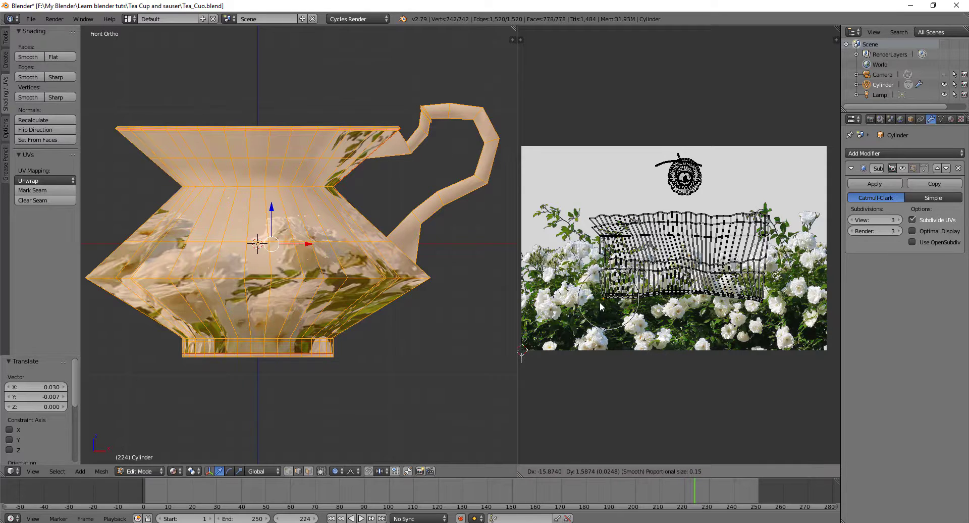
pyautogui.click(598, 302)
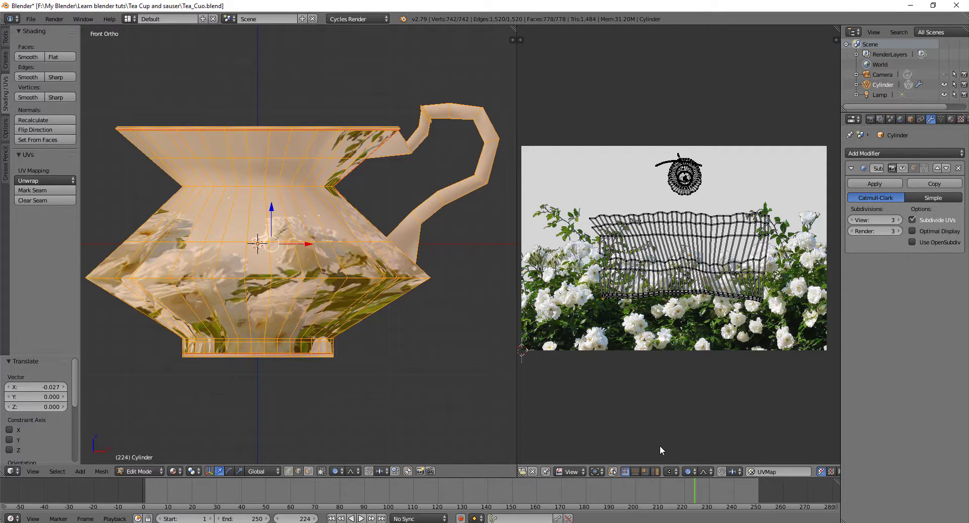
# Step: Switch to island selection, select the whole cup body UV island and scale it up to 1.71
pyautogui.click(654, 471)
pyautogui.rightClick(692, 277)
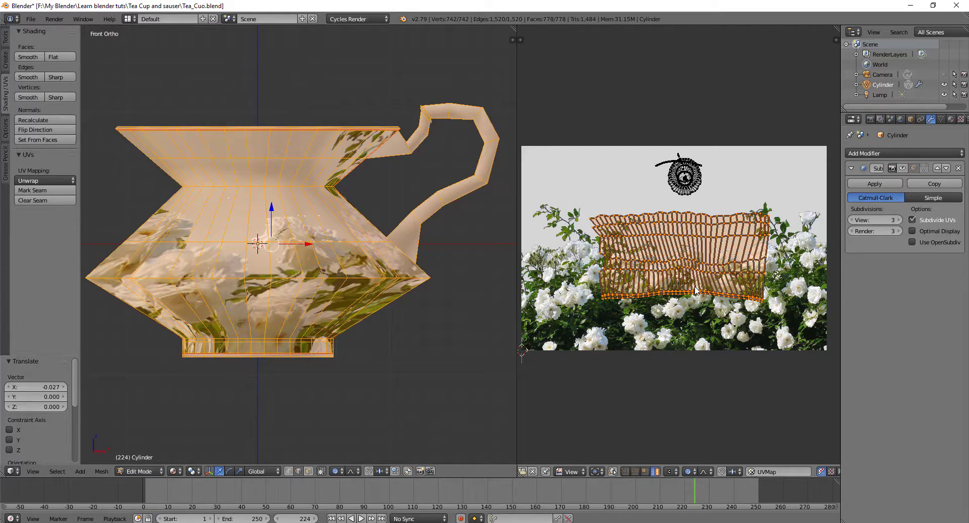
pyautogui.press('s')
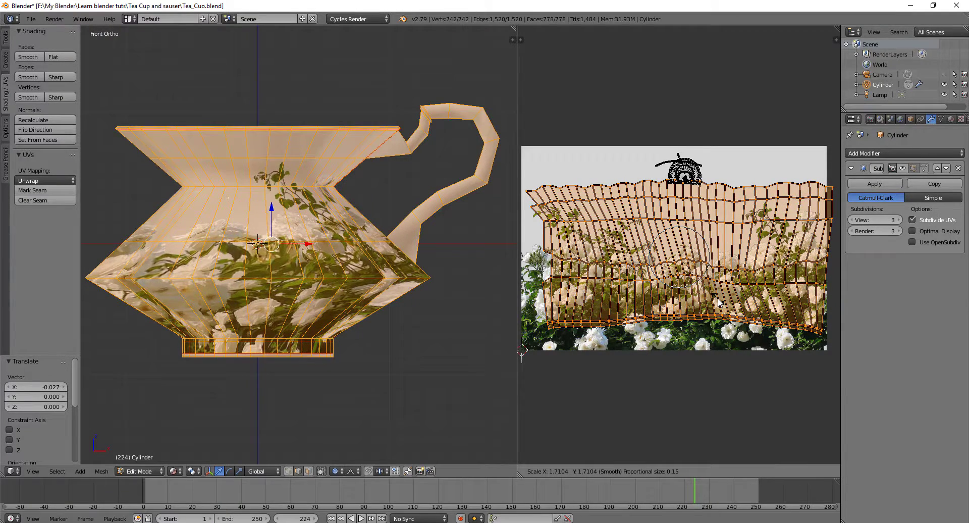
pyautogui.click(718, 302)
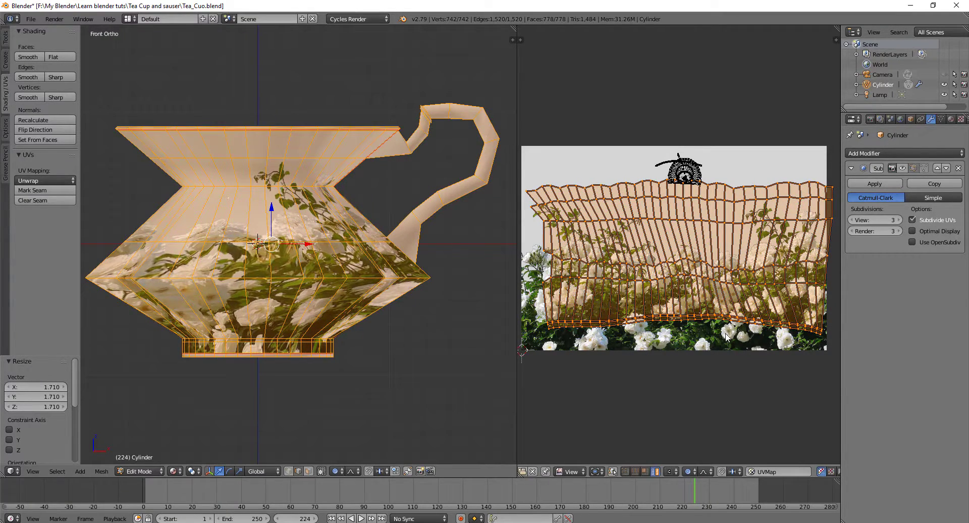
# Step: Move the whole cup body UV island about 0.042 left and 0.010 down over the flower image
pyautogui.press('g')
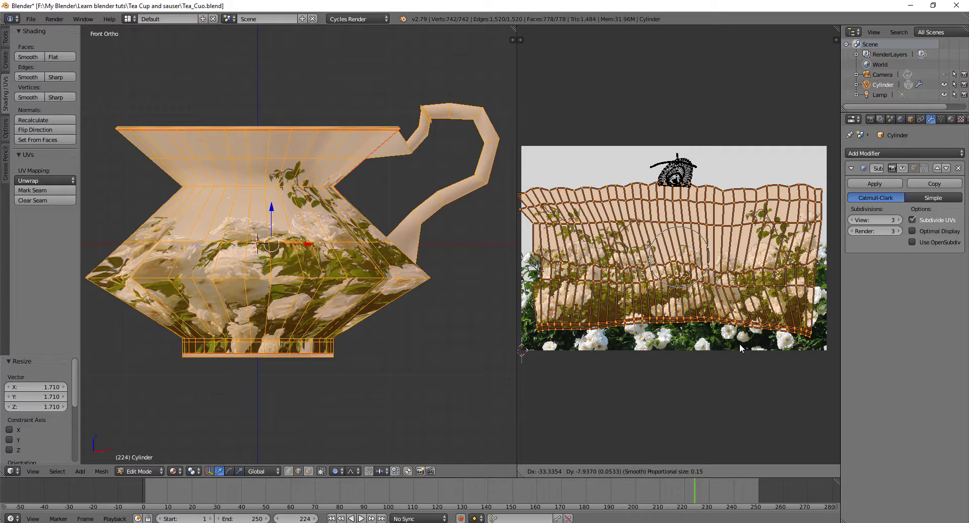
pyautogui.scroll(3, 740, 343)
pyautogui.click(740, 343)
# Step: Show the cup in rendered shading with the Subdivision Surface modifier displayed in Edit Mode, and inspect the pattern around the handle side
pyautogui.moveTo(458, 340); pyautogui.dragTo(379, 334, button='middle')
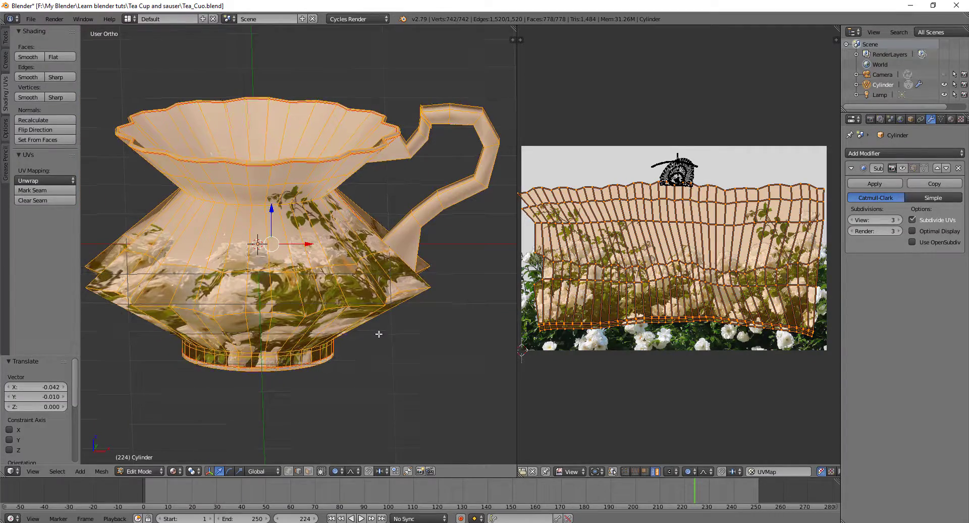
pyautogui.hotkey('shift', 'z')
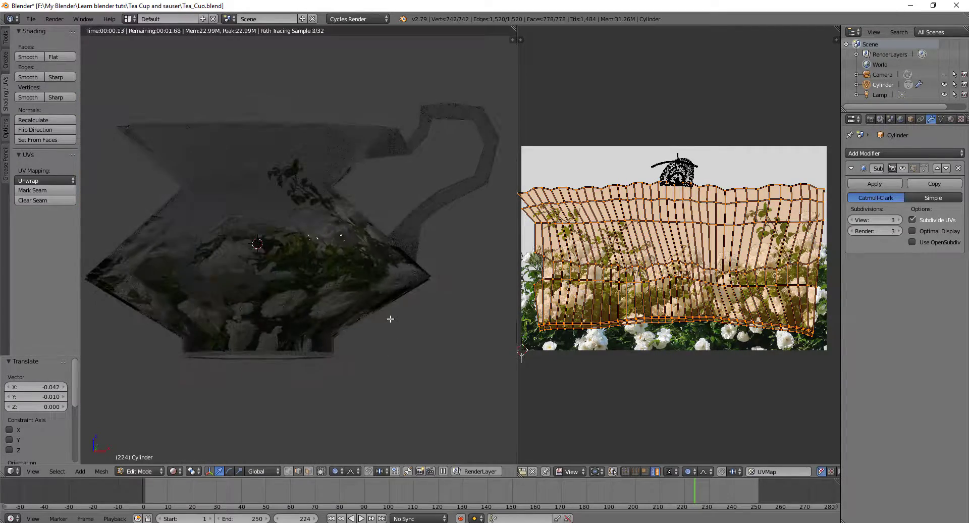
pyautogui.moveTo(406, 315)
pyautogui.mouseDown(button='middle')
pyautogui.moveTo(434, 313)
pyautogui.moveTo(399, 333)
pyautogui.moveTo(385, 329)
pyautogui.mouseUp(button='middle')
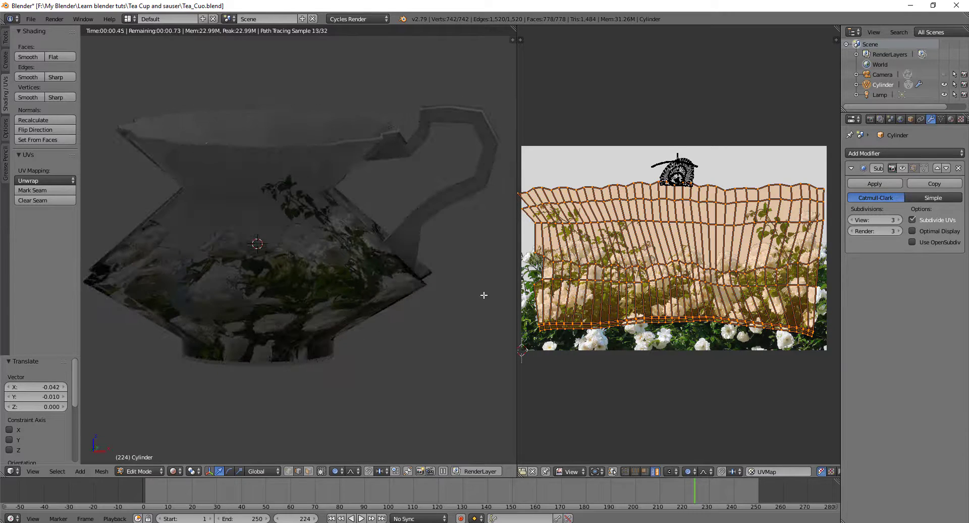
pyautogui.click(913, 168)
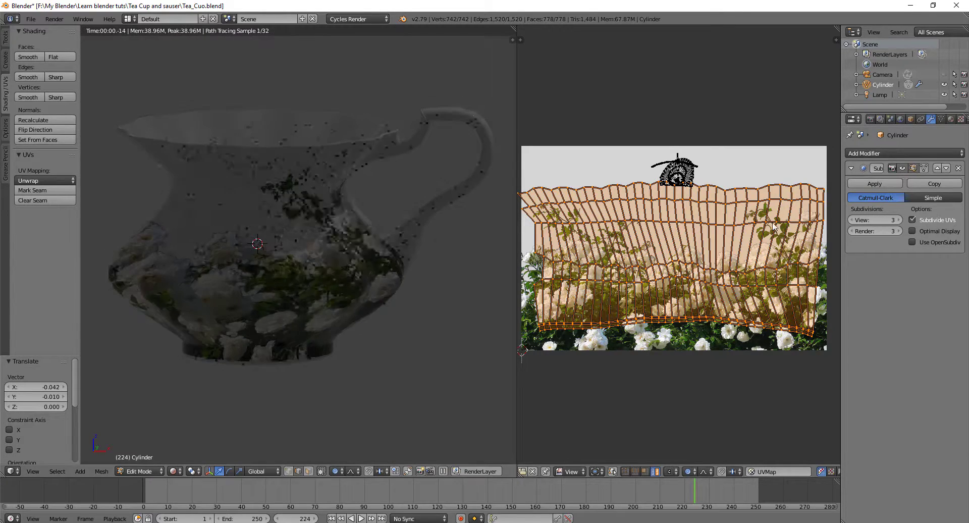
pyautogui.scroll(2, 330, 391)
pyautogui.moveTo(328, 379)
pyautogui.mouseDown(button='middle')
pyautogui.moveTo(272, 385)
pyautogui.moveTo(372, 387)
pyautogui.moveTo(241, 381)
pyautogui.mouseUp(button='middle')
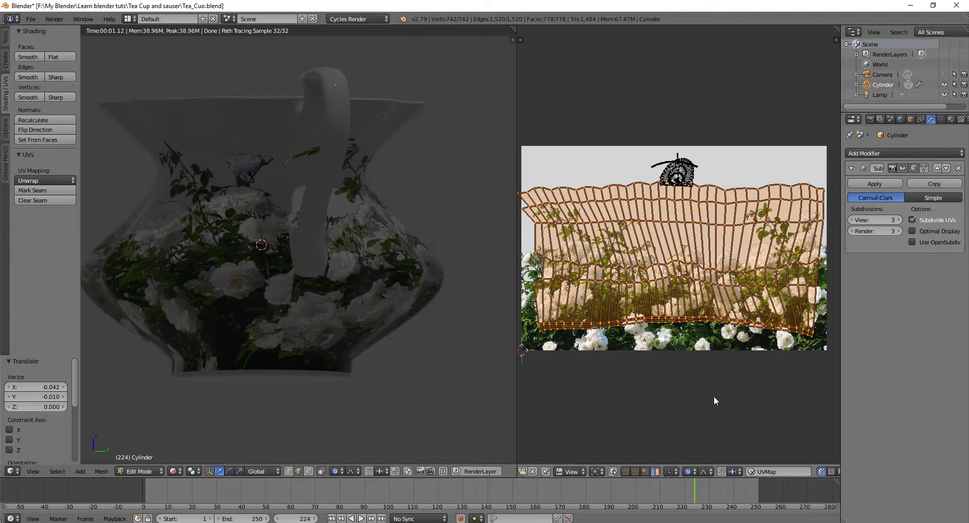
# Step: With vertex selection and proportional editing disabled, move the vertex on the island's lower right edge about 0.020 right and 0.054 up
pyautogui.click(626, 471)
pyautogui.rightClick(818, 289)
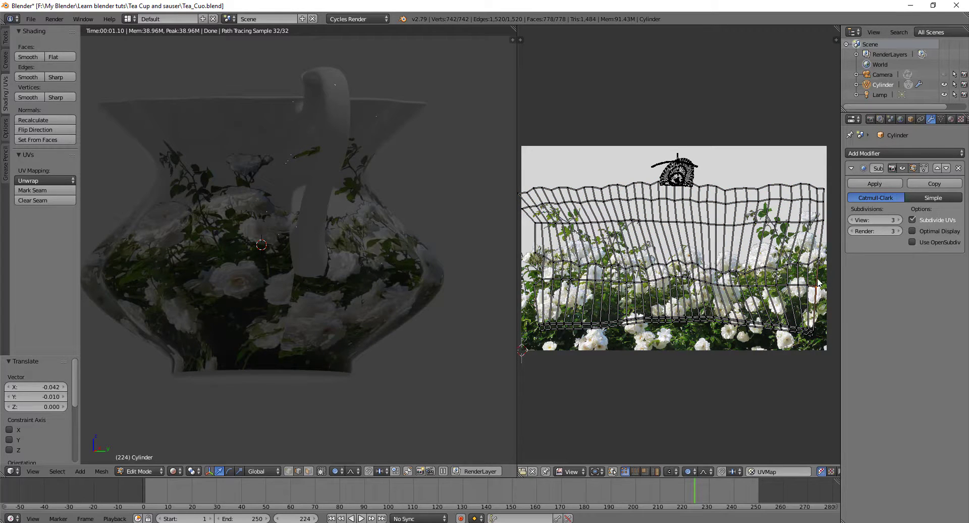
pyautogui.click(688, 471)
pyautogui.click(702, 460)
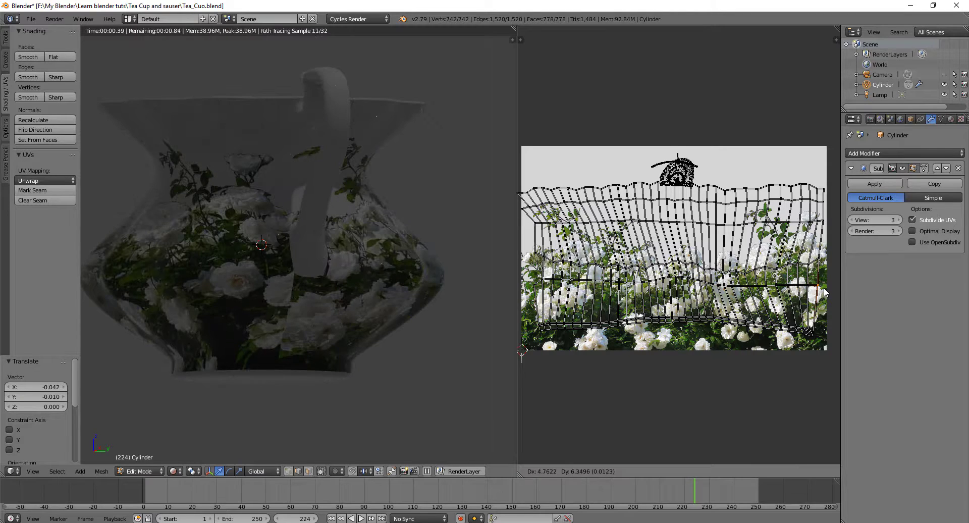
pyautogui.press('g')
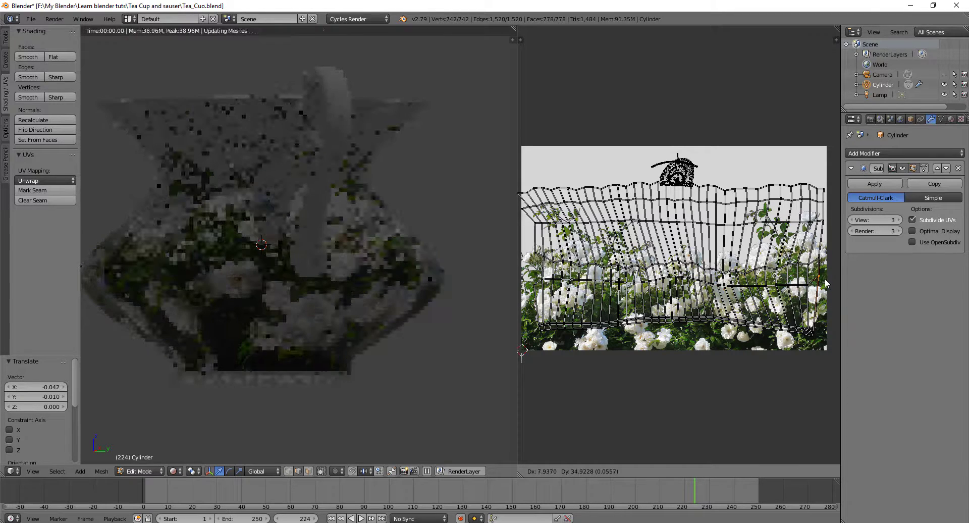
pyautogui.click(828, 283)
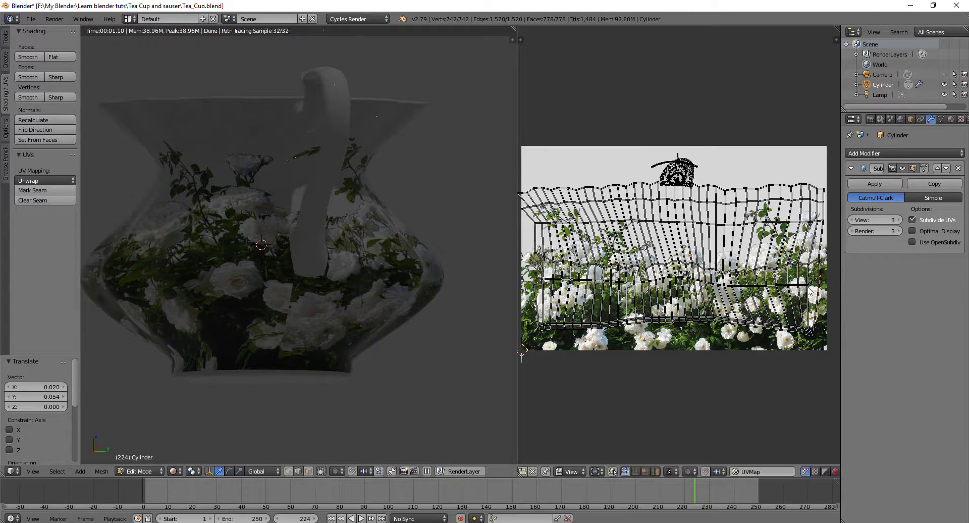
# Step: Raise the vertex just inside the lower right edge about 0.027, and nudge the edge vertex about 0.007 left and 0.007 up
pyautogui.press('g')
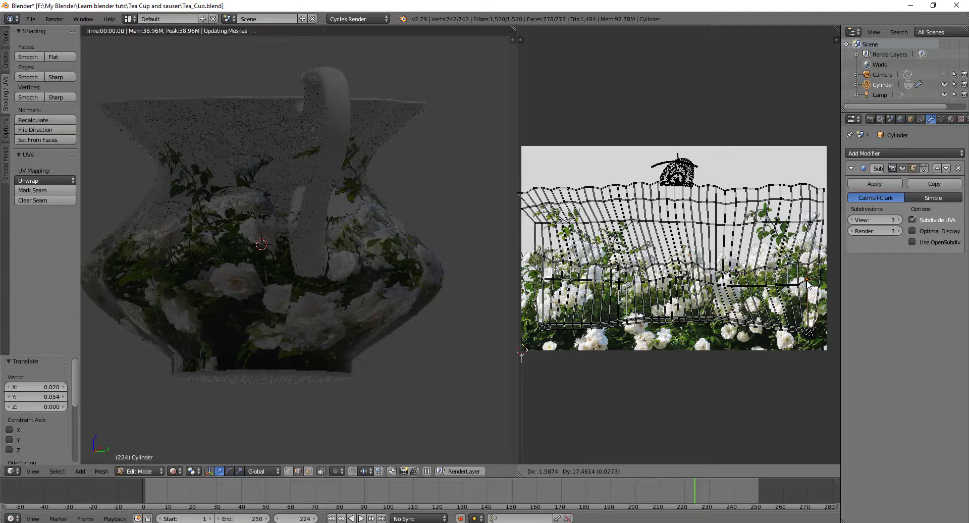
pyautogui.click(808, 283)
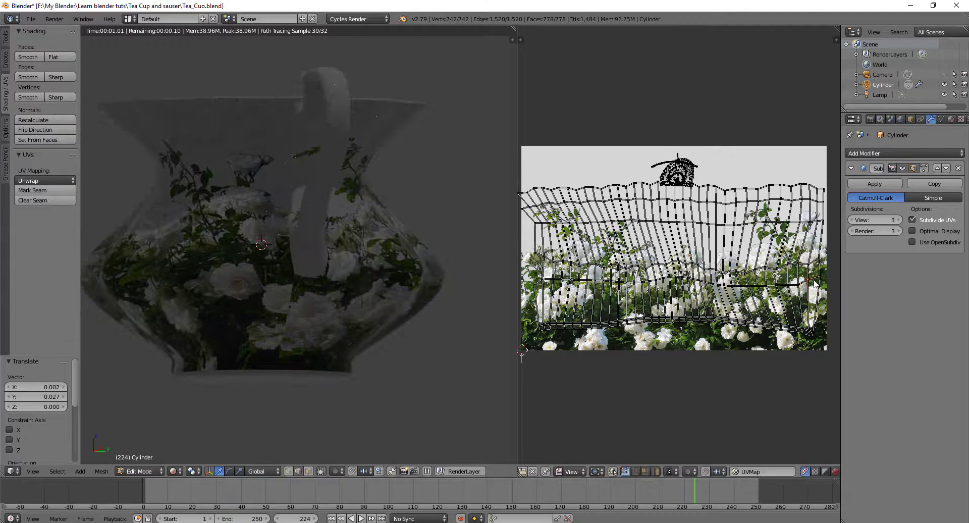
pyautogui.press('g')
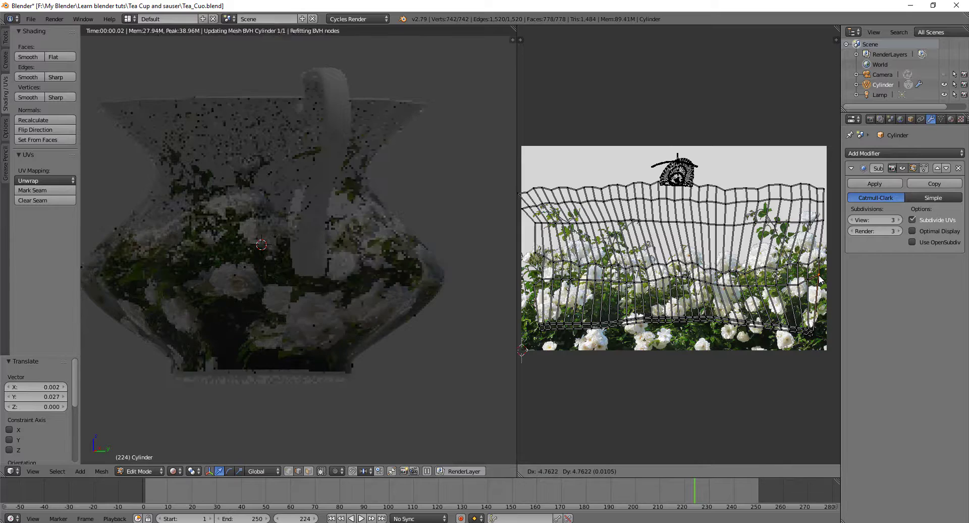
pyautogui.click(821, 295)
# Step: Move the lower right corner vertex about 0.022 right and 0.020 up, and the lower left edge vertex about 0.007 left and down
pyautogui.press('g')
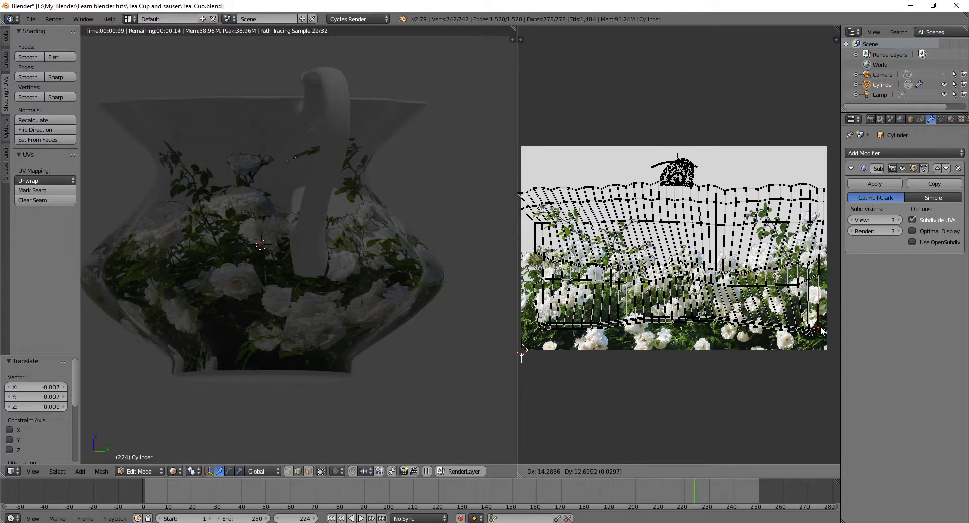
pyautogui.click(820, 330)
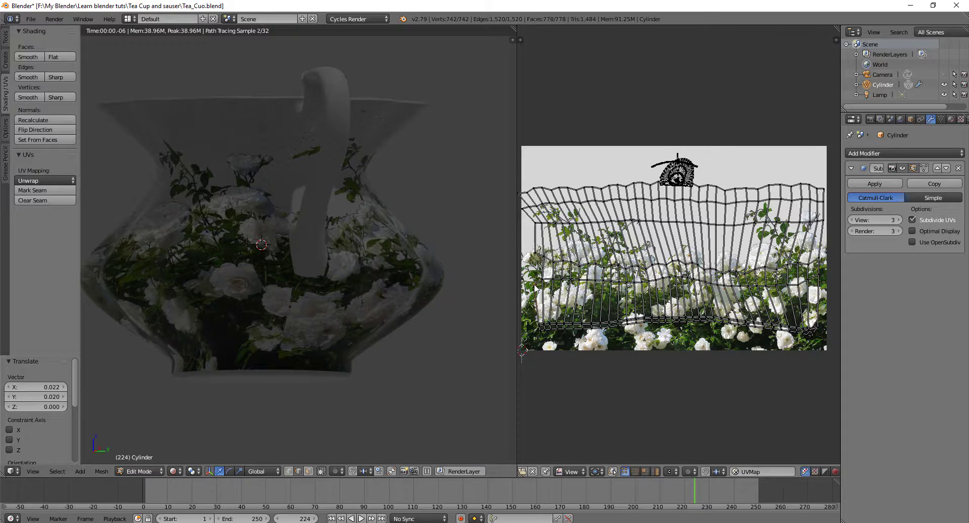
pyautogui.press('g')
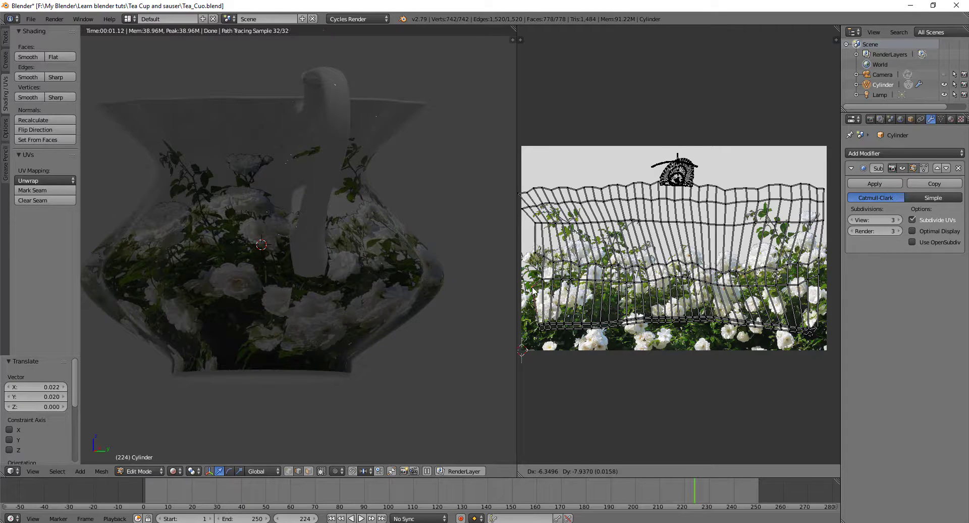
pyautogui.click(533, 291)
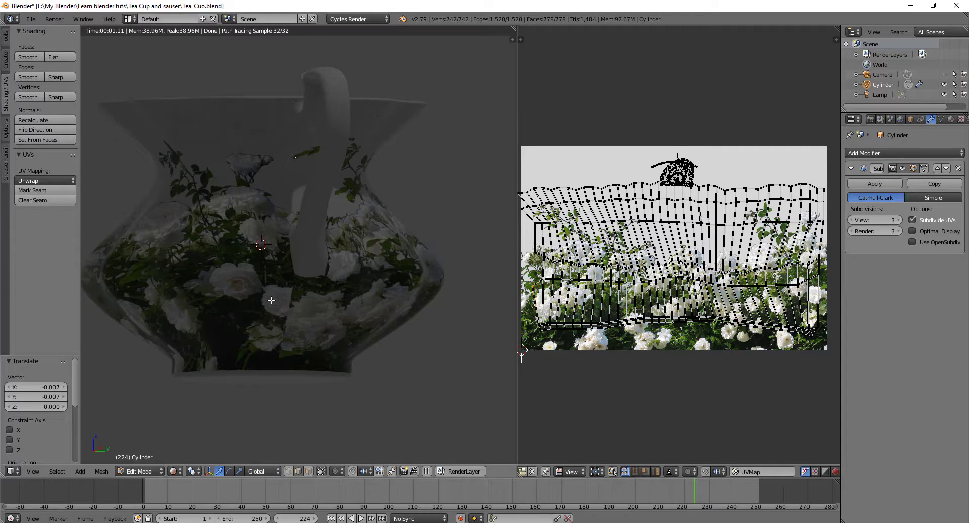
# Step: Select the last strip of vertices at the island's lower right, move it about 0.005 left and 0.027 up, and check the cup
pyautogui.keyDown('shift'); pyautogui.rightClick(808, 327); pyautogui.keyUp('shift')
pyautogui.keyDown('shift'); pyautogui.rightClick(817, 327); pyautogui.keyUp('shift')
pyautogui.keyDown('shift'); pyautogui.rightClick(808, 280); pyautogui.keyUp('shift')
pyautogui.keyDown('shift'); pyautogui.rightClick(818, 275); pyautogui.keyUp('shift')
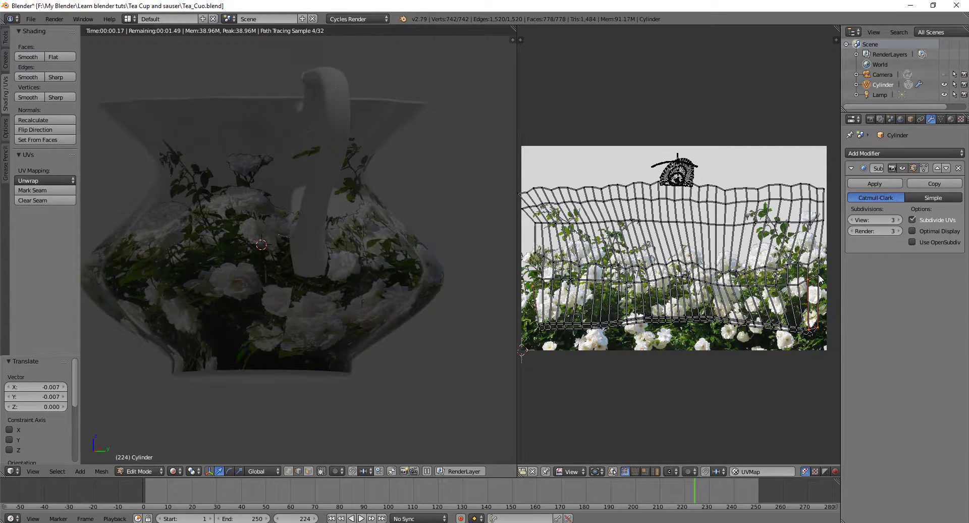
pyautogui.keyDown('shift'); pyautogui.rightClick(816, 328); pyautogui.keyUp('shift')
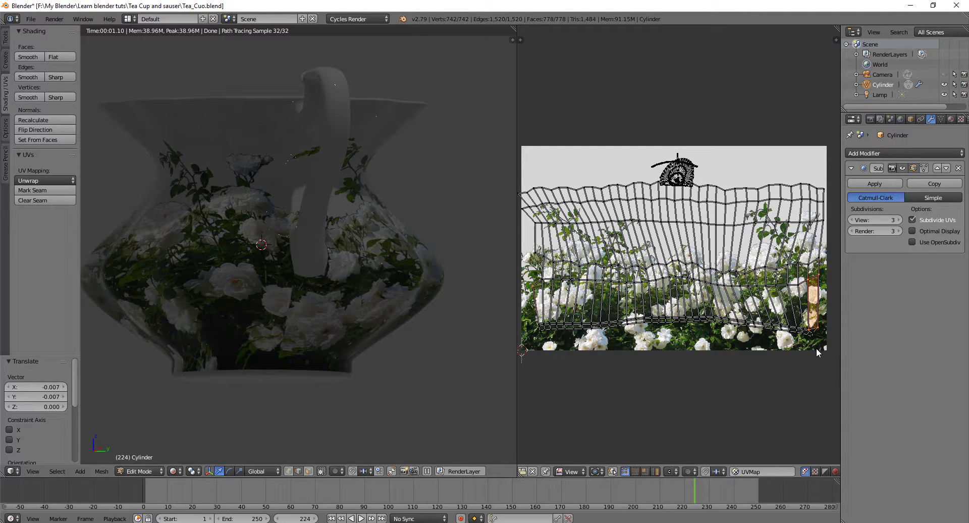
pyautogui.press('g')
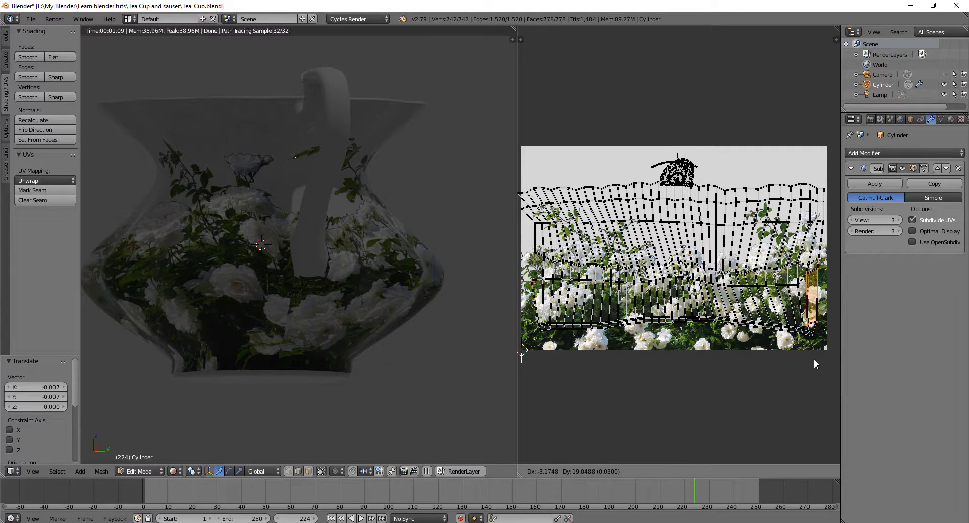
pyautogui.click(813, 359)
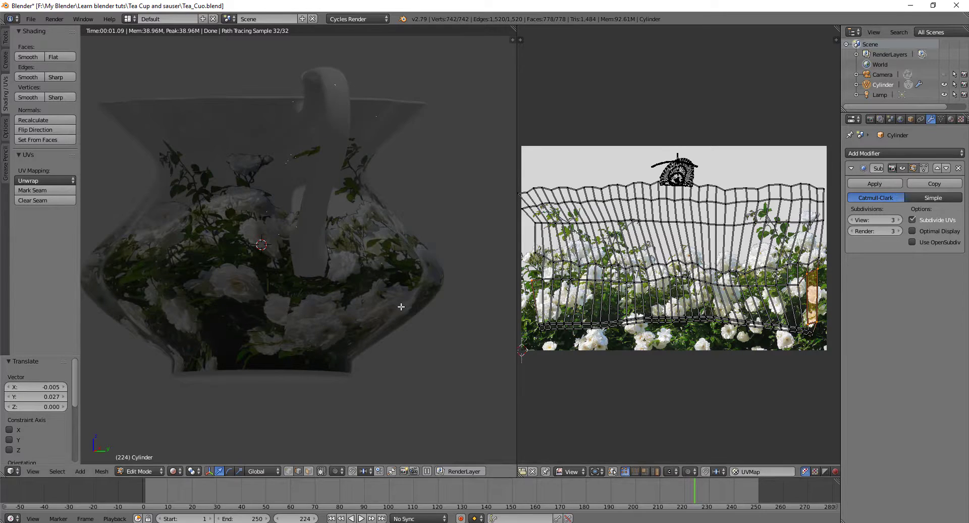
pyautogui.moveTo(402, 304); pyautogui.dragTo(309, 327, button='middle')
pyautogui.scroll(-2, 315, 322)
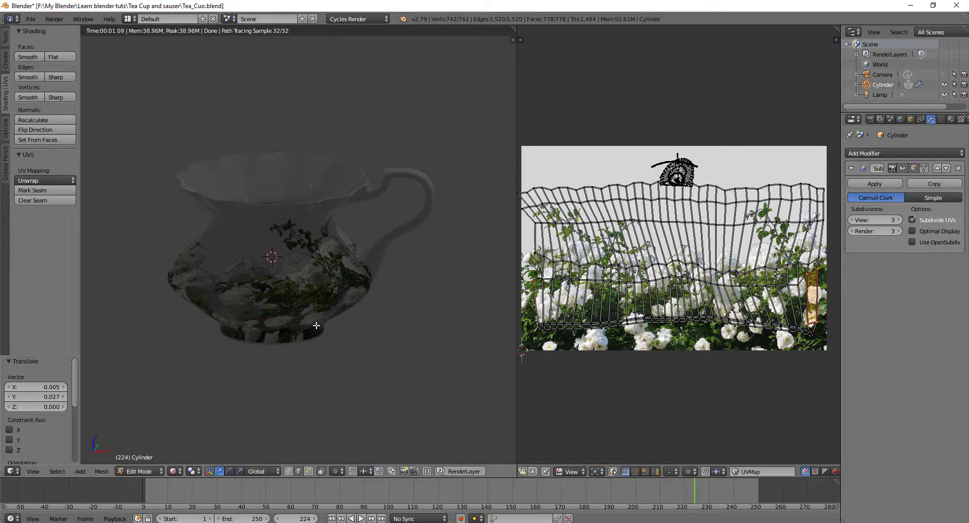